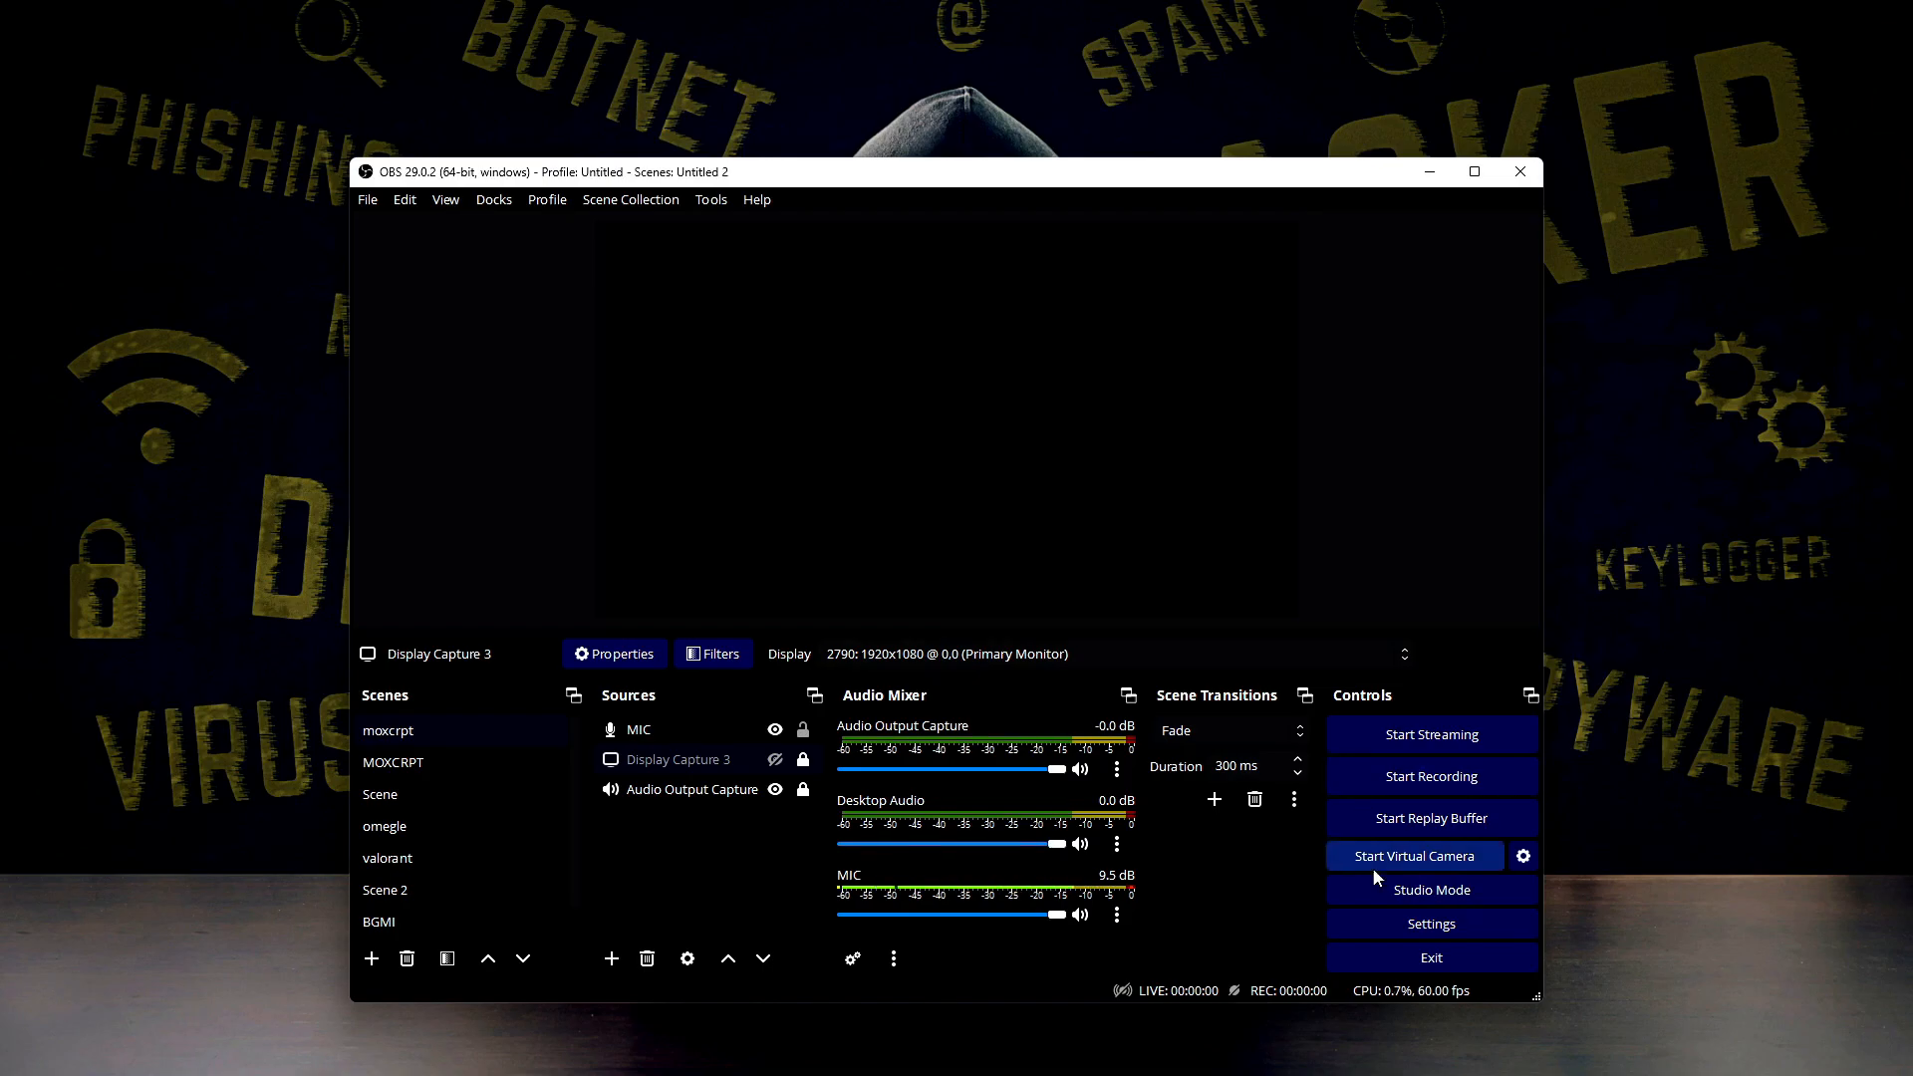
Open the settings and review the General options from language and theme down to importers
click(1385, 923)
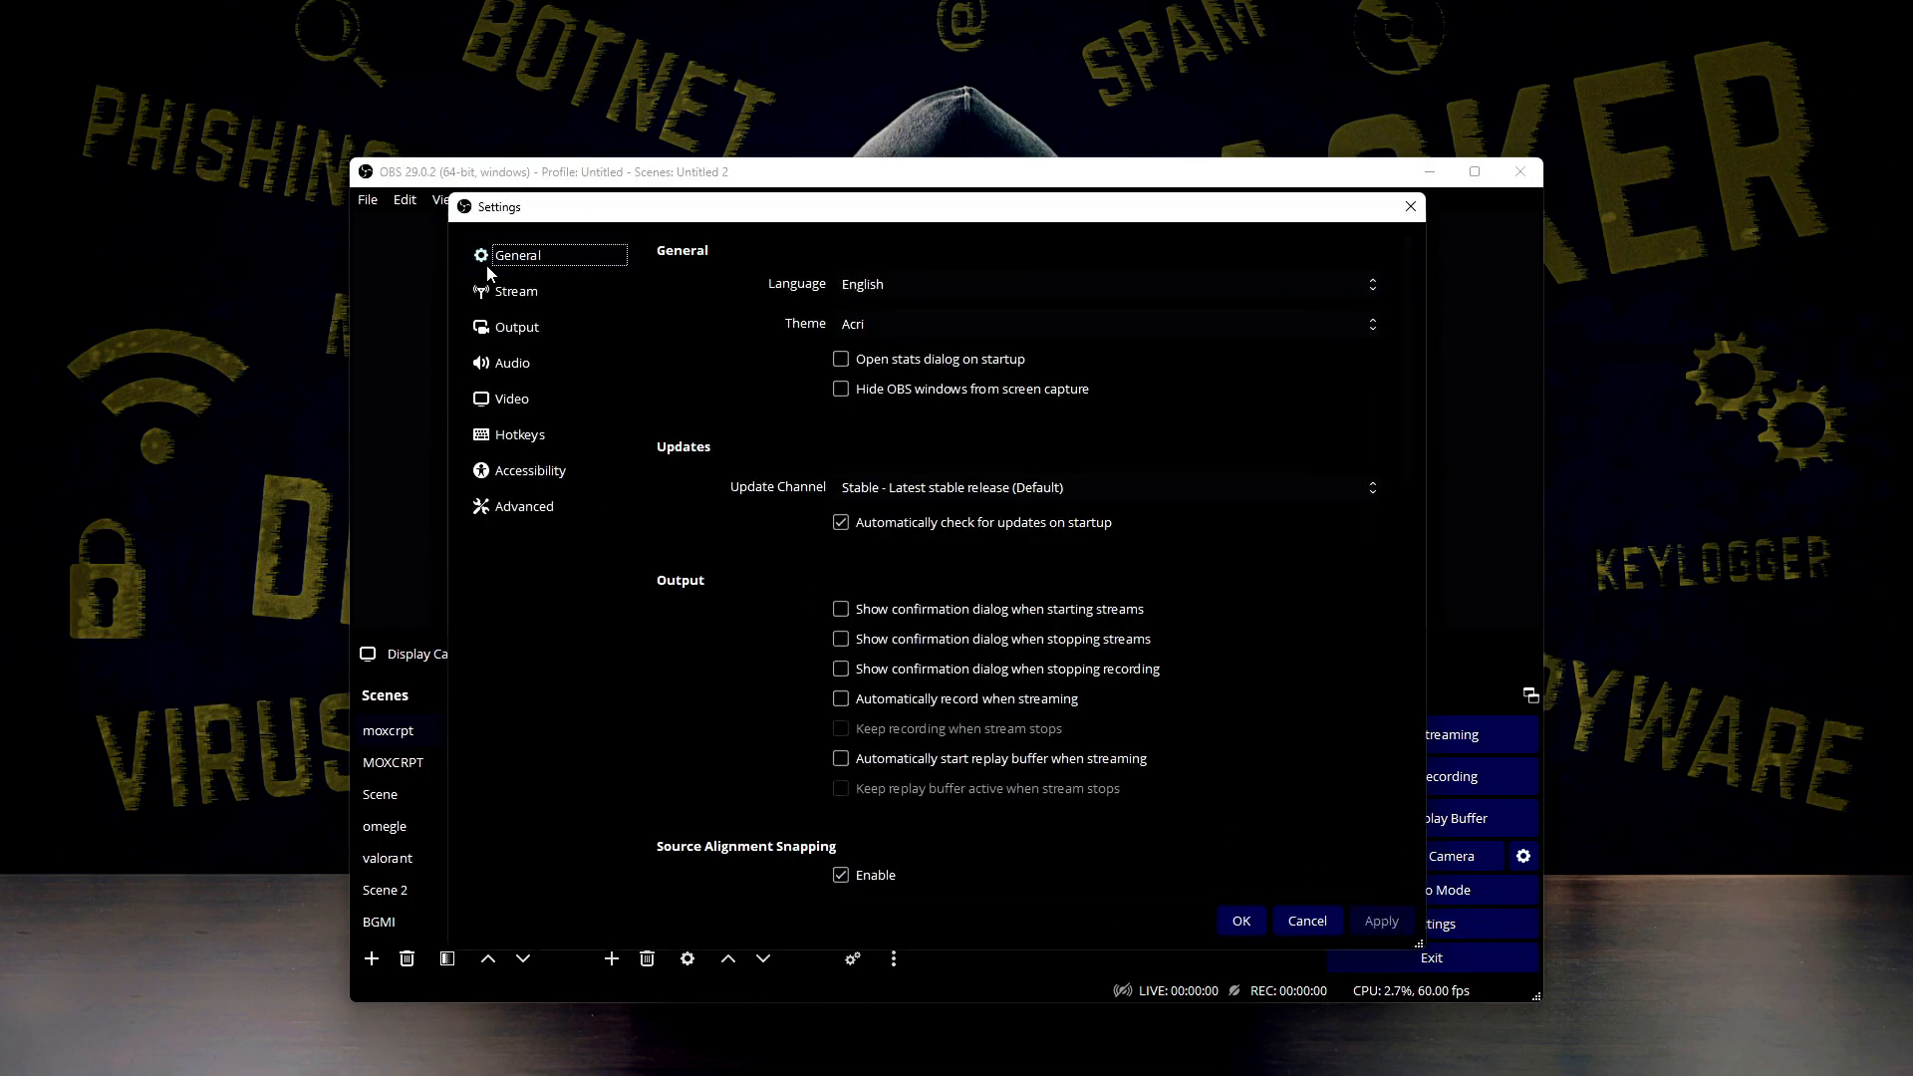
click(510, 329)
click(512, 363)
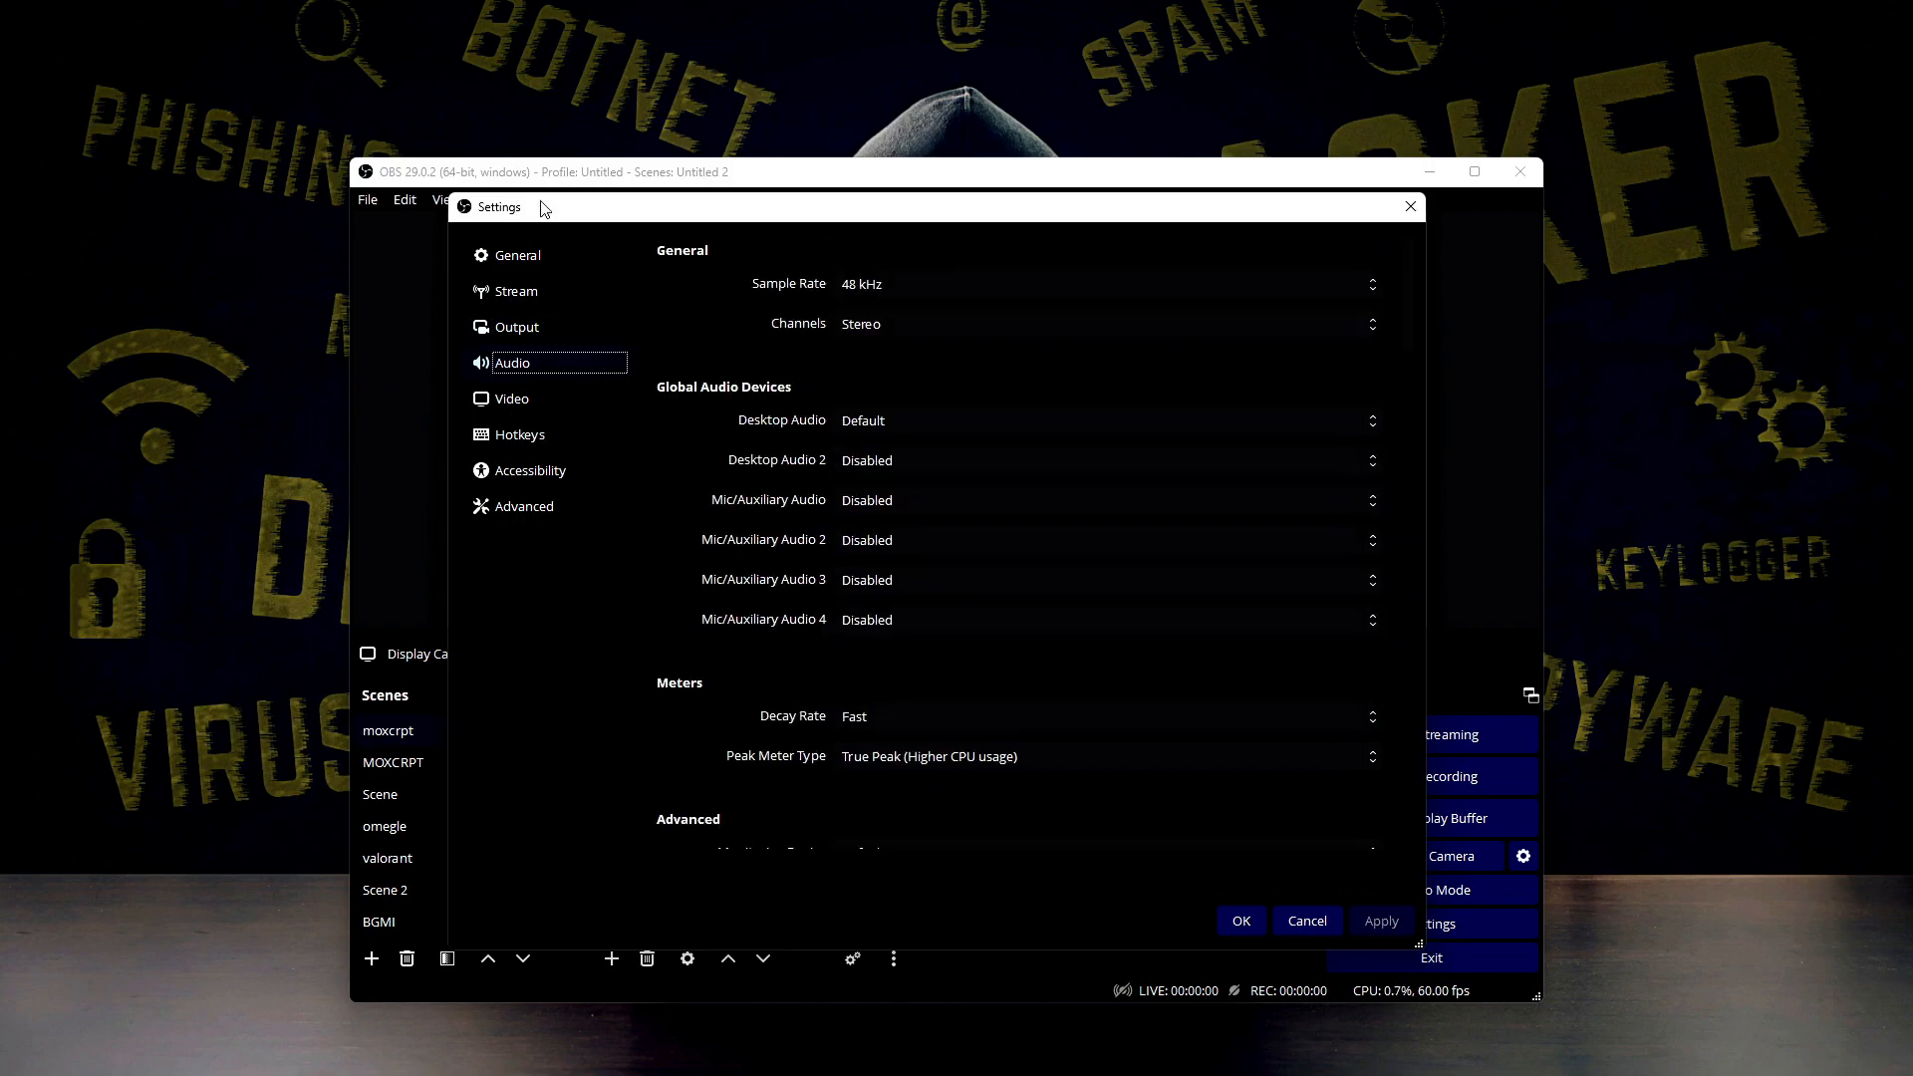
click(518, 257)
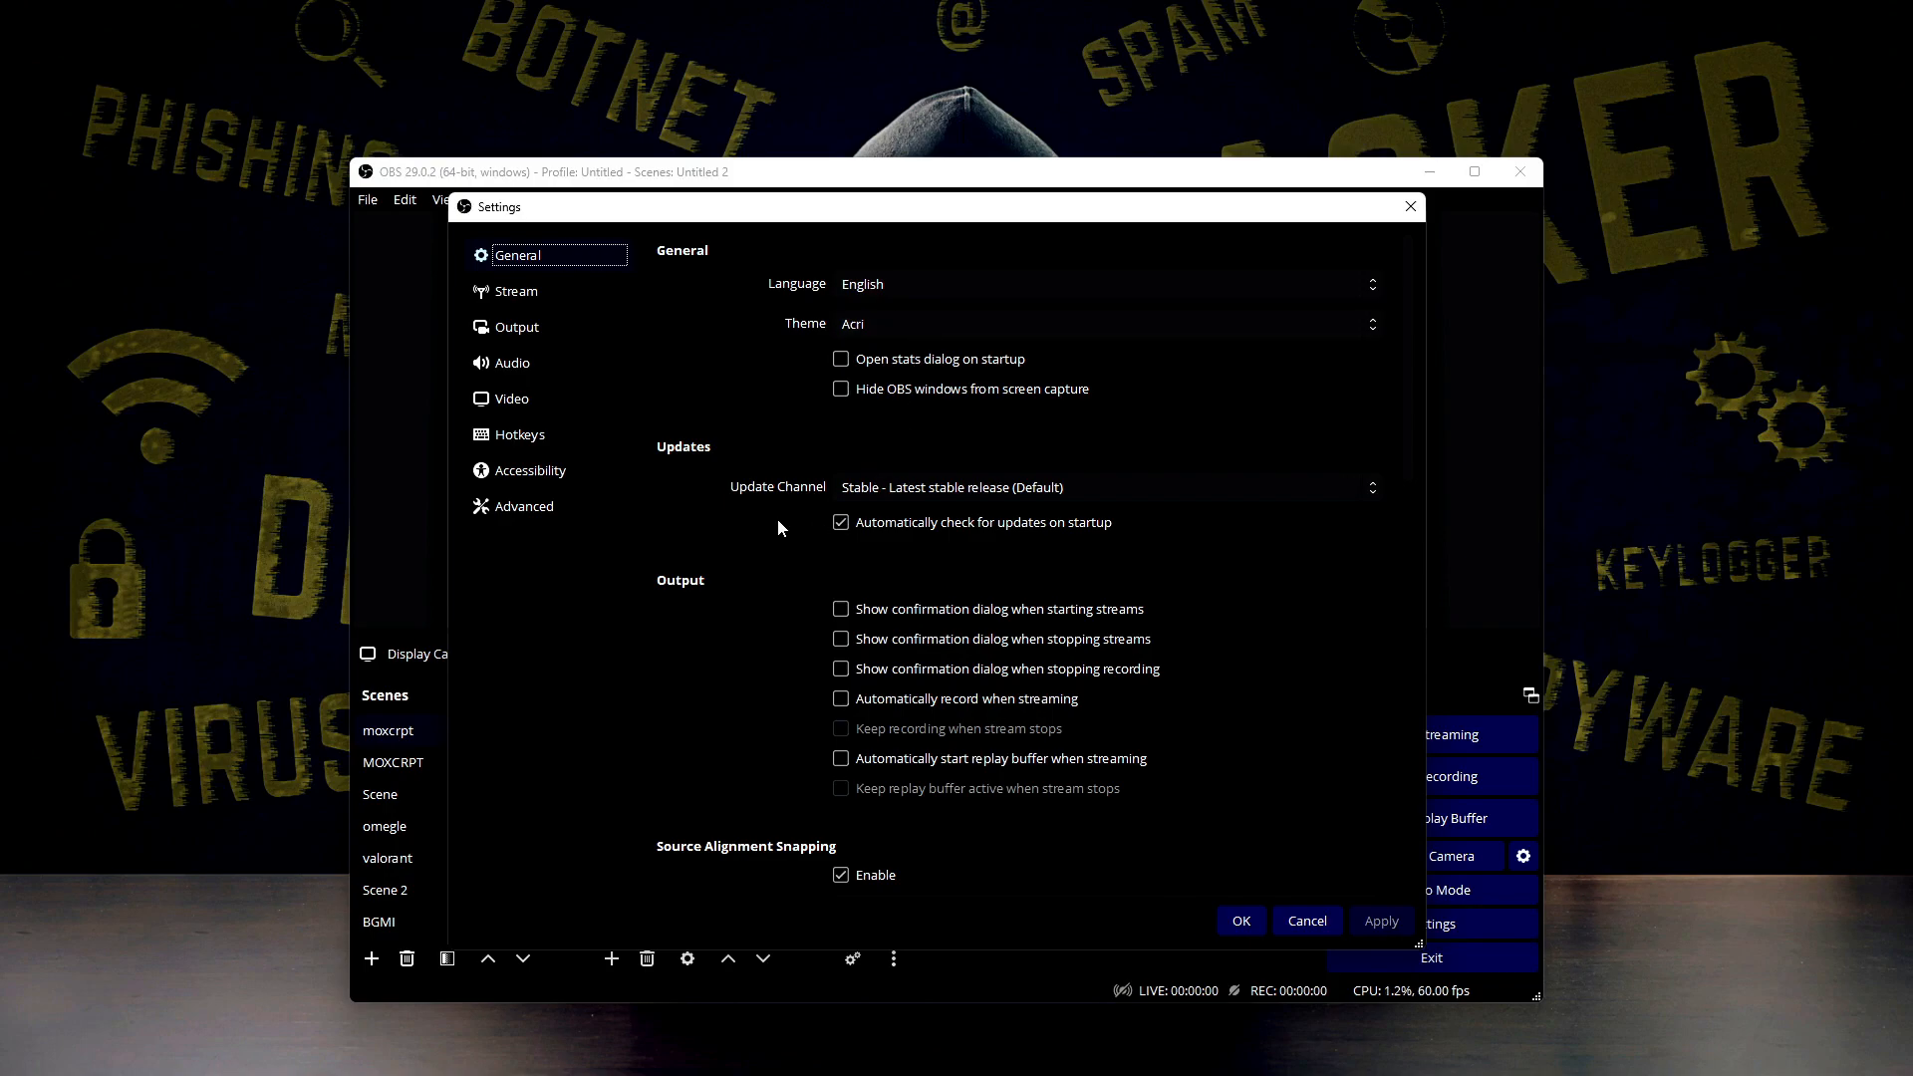
scroll(778, 522, down, 5)
scroll(768, 522, down, 4)
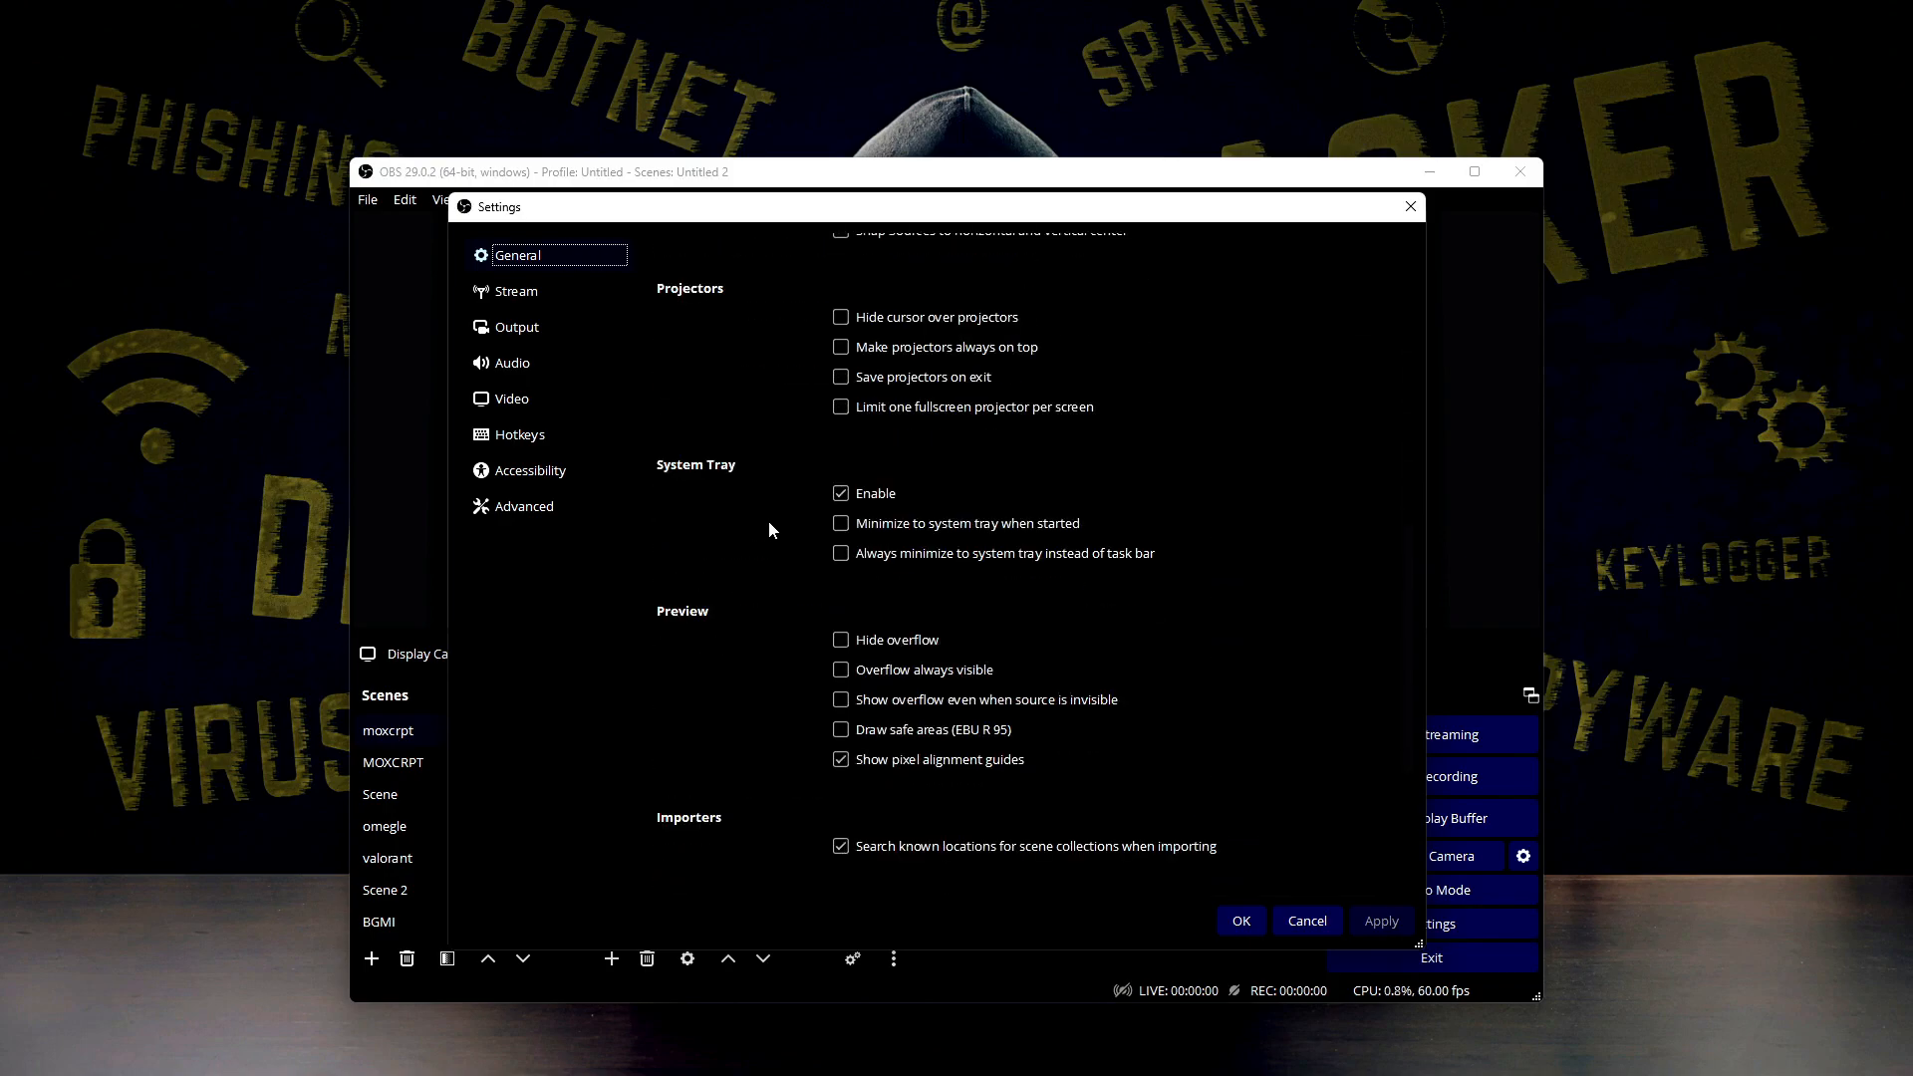
drag(1403, 716, 1393, 390)
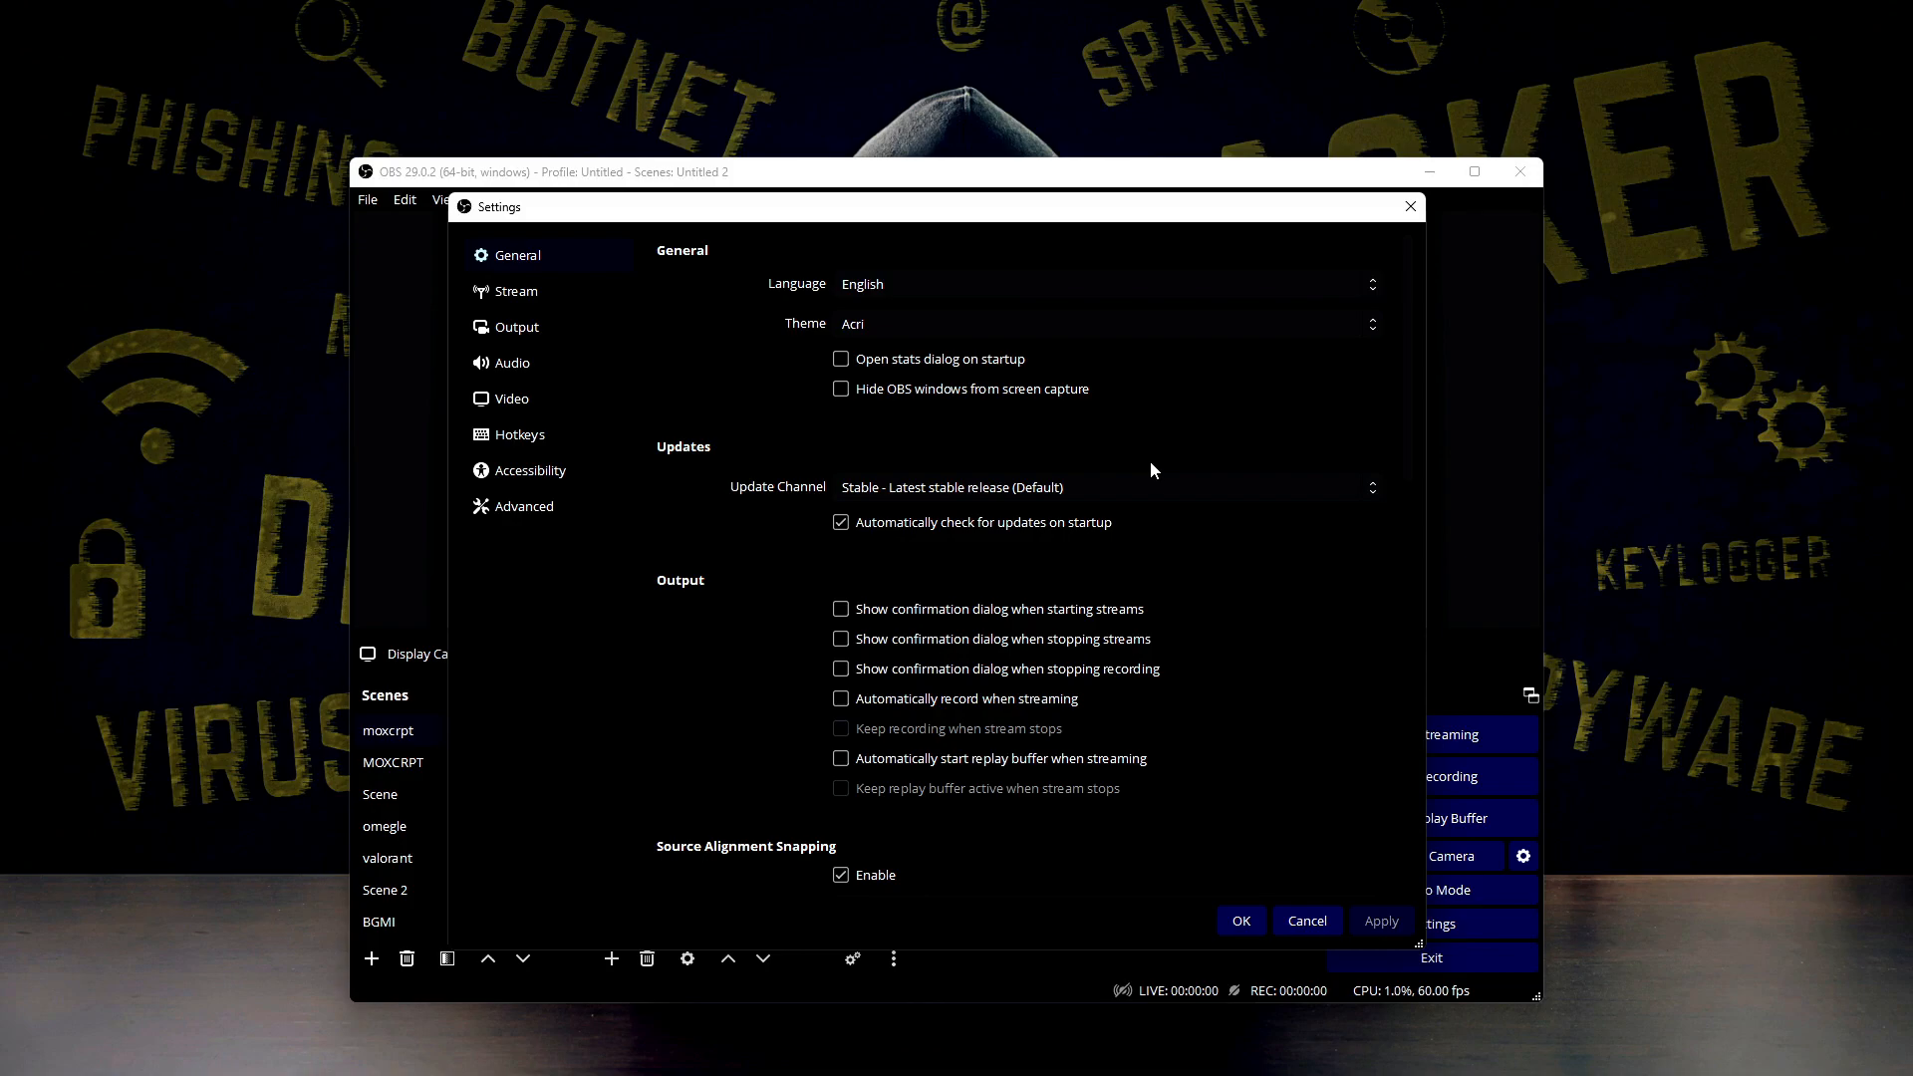
Set the streaming service to YouTube - RTMPS and choose to use a stream key instead of a connected account
click(516, 297)
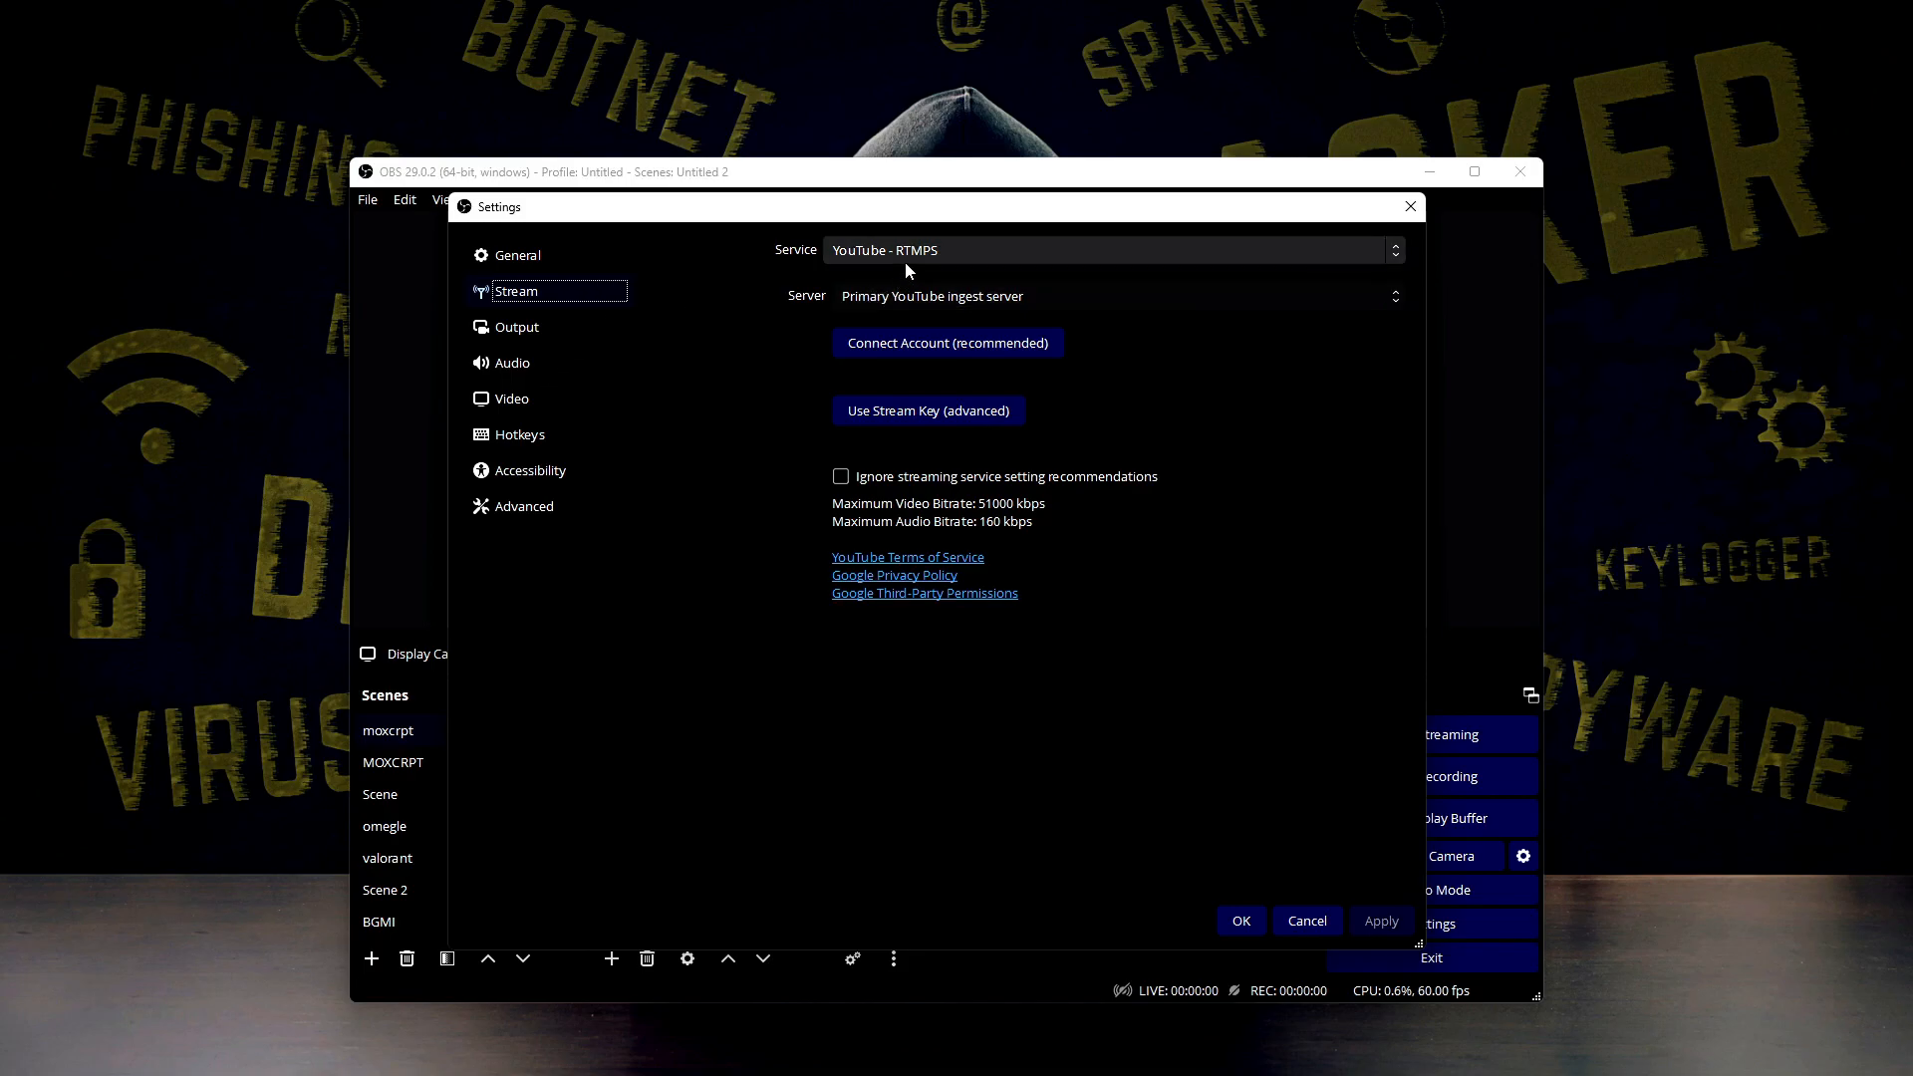
click(934, 250)
click(935, 250)
click(908, 414)
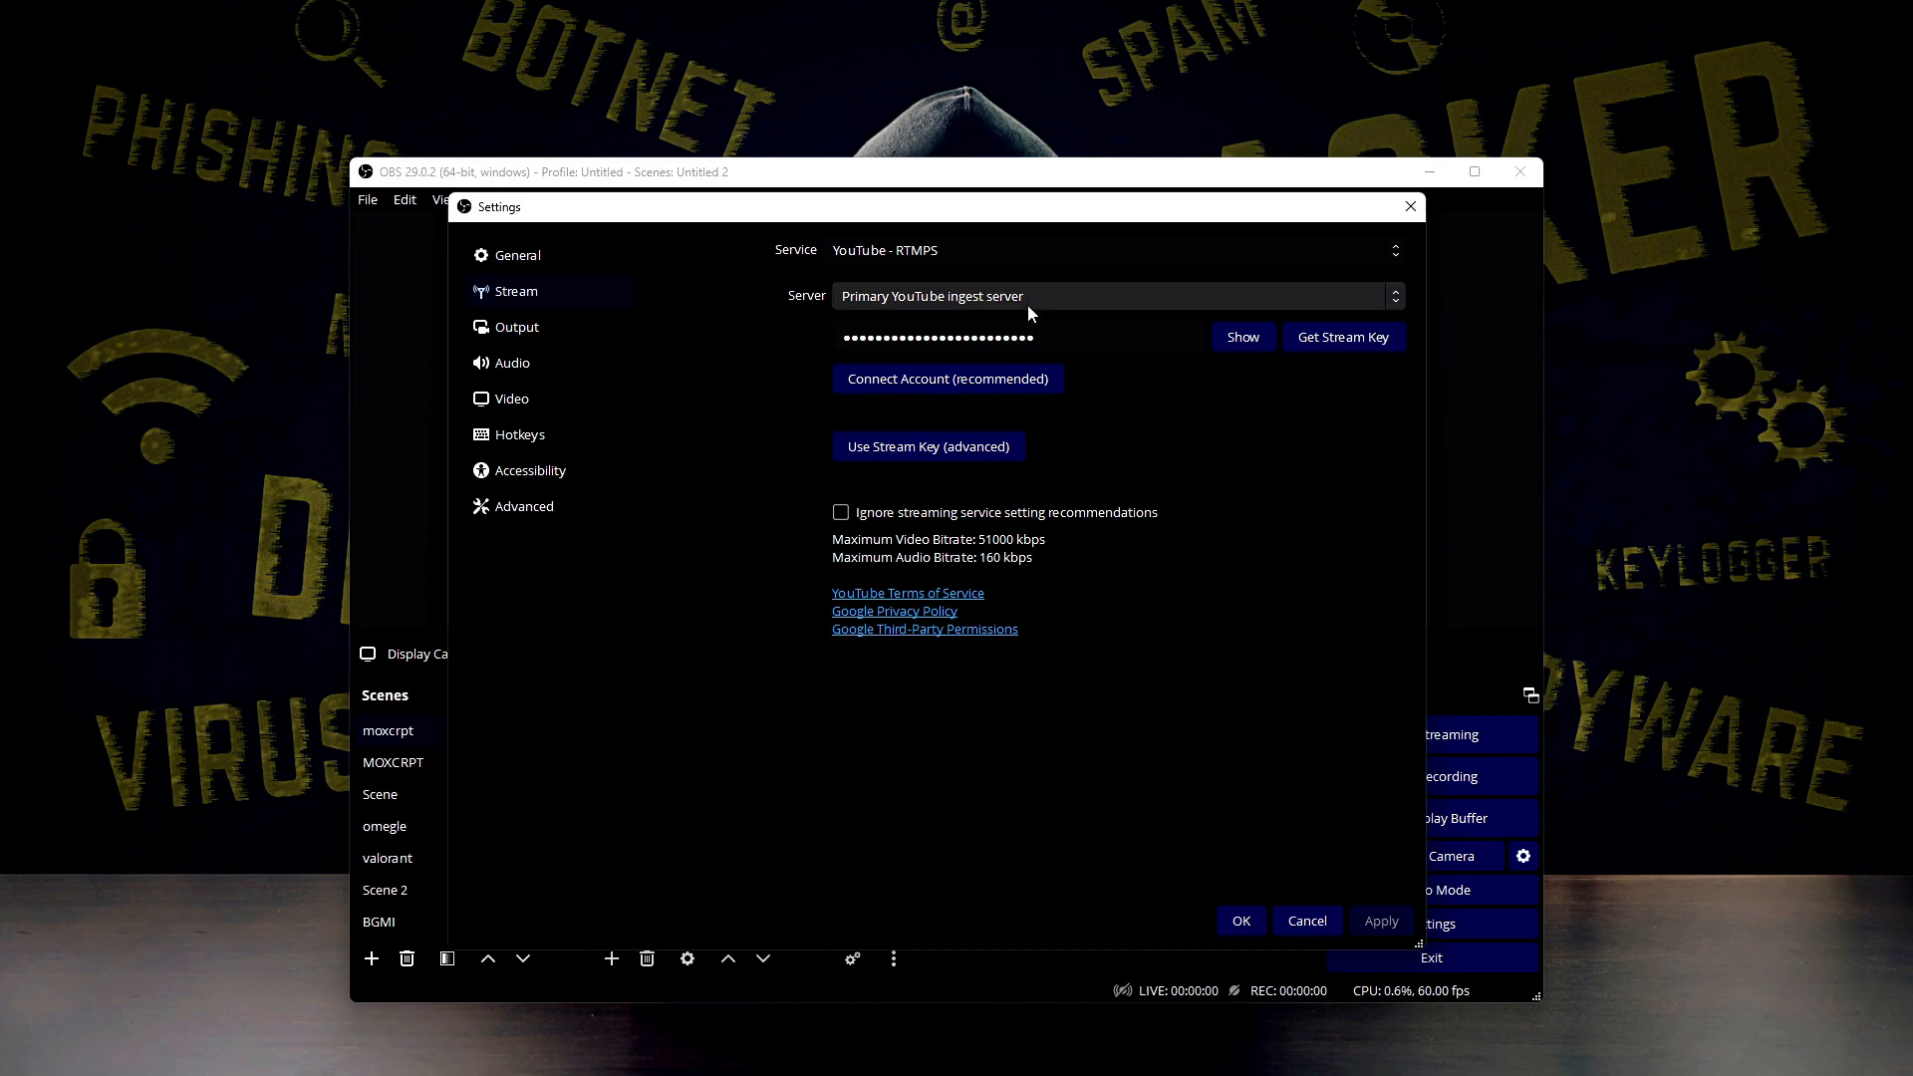
click(858, 265)
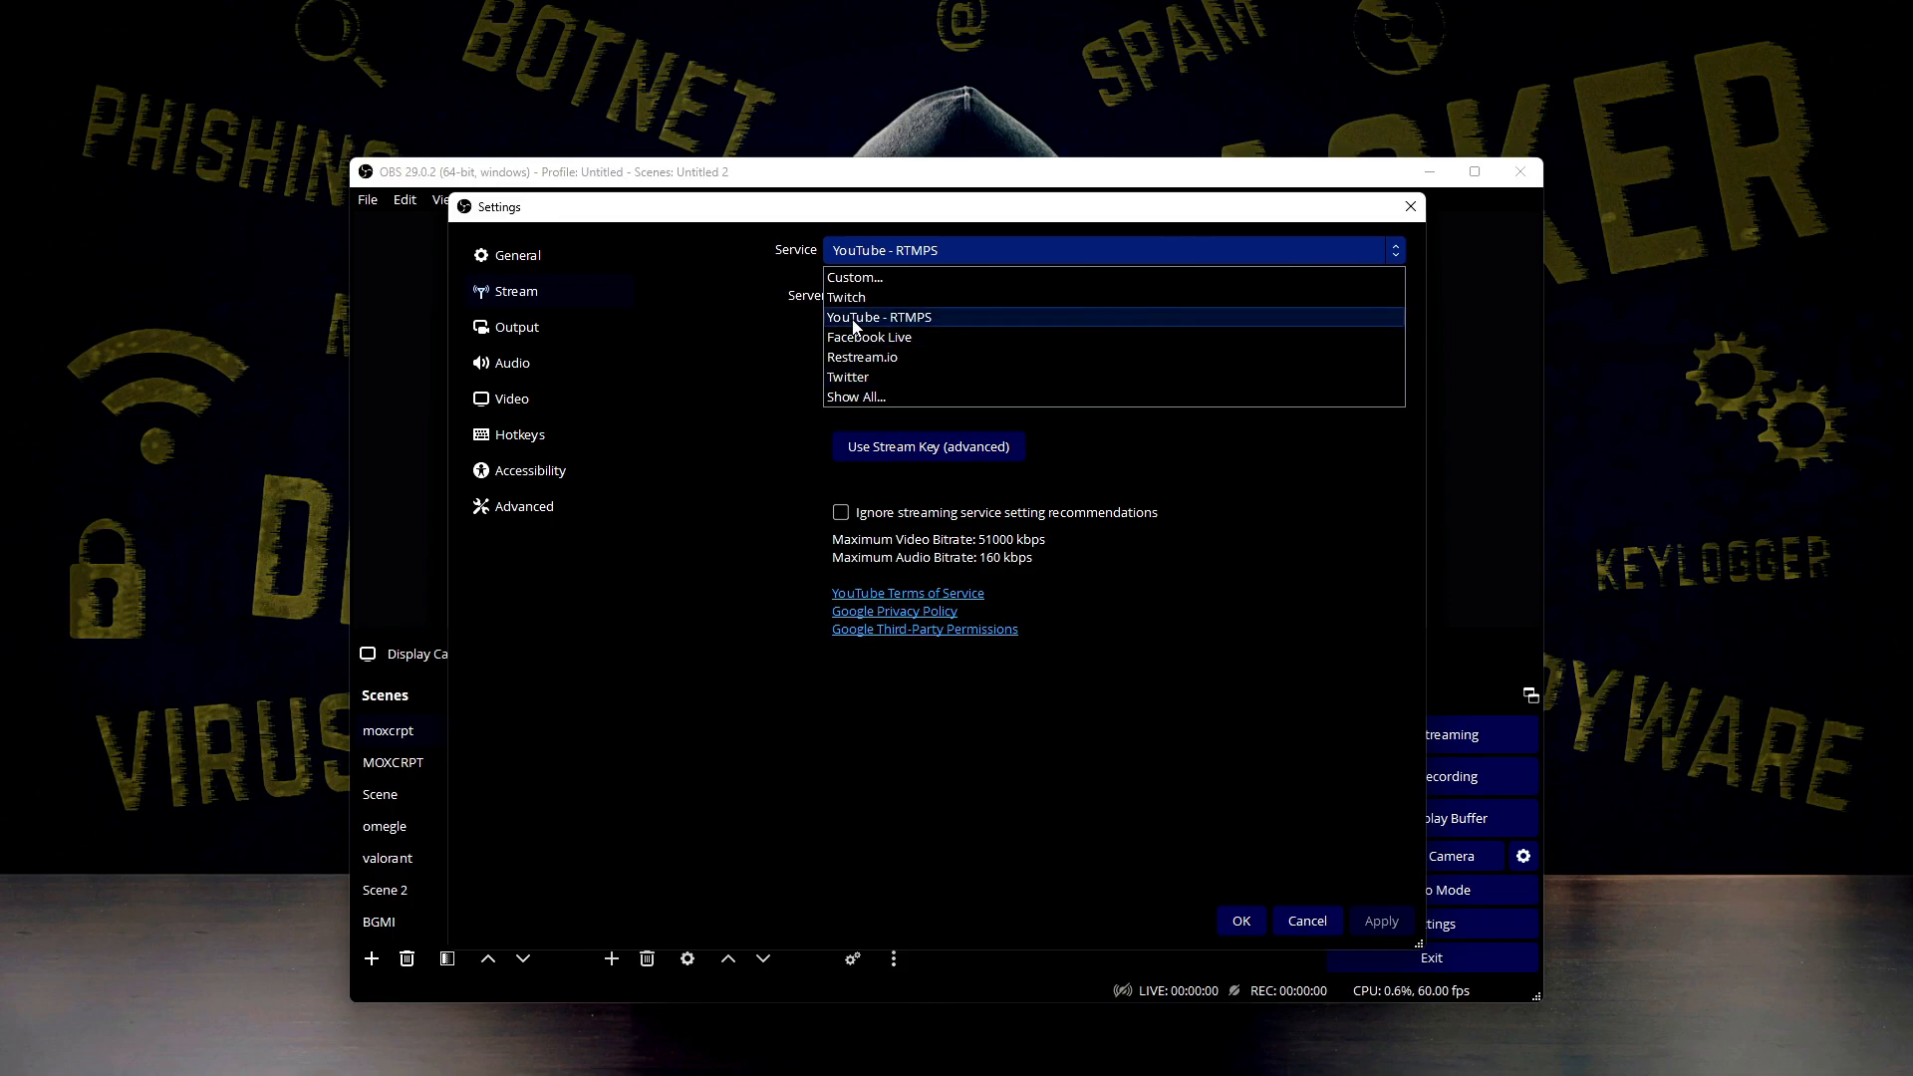
click(933, 320)
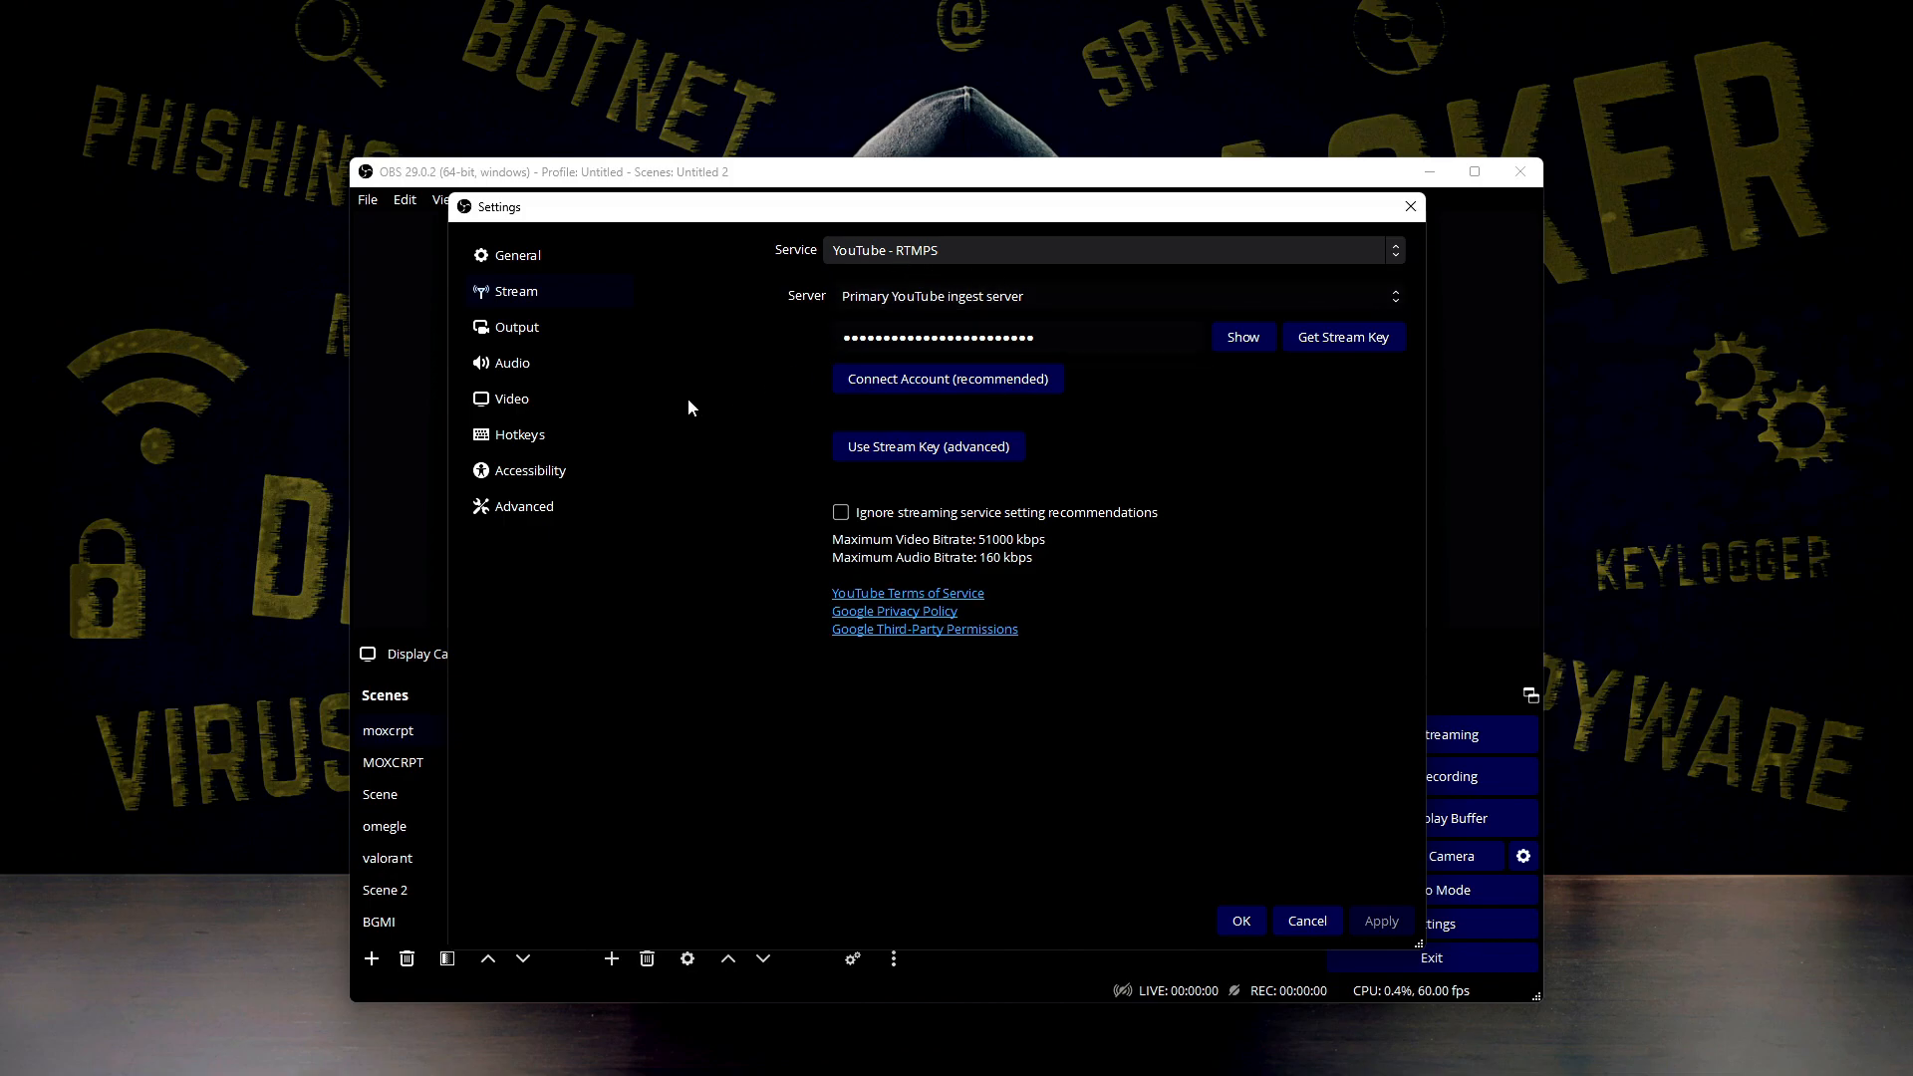
Look over the output settings and set the output mode to Advanced
click(611, 326)
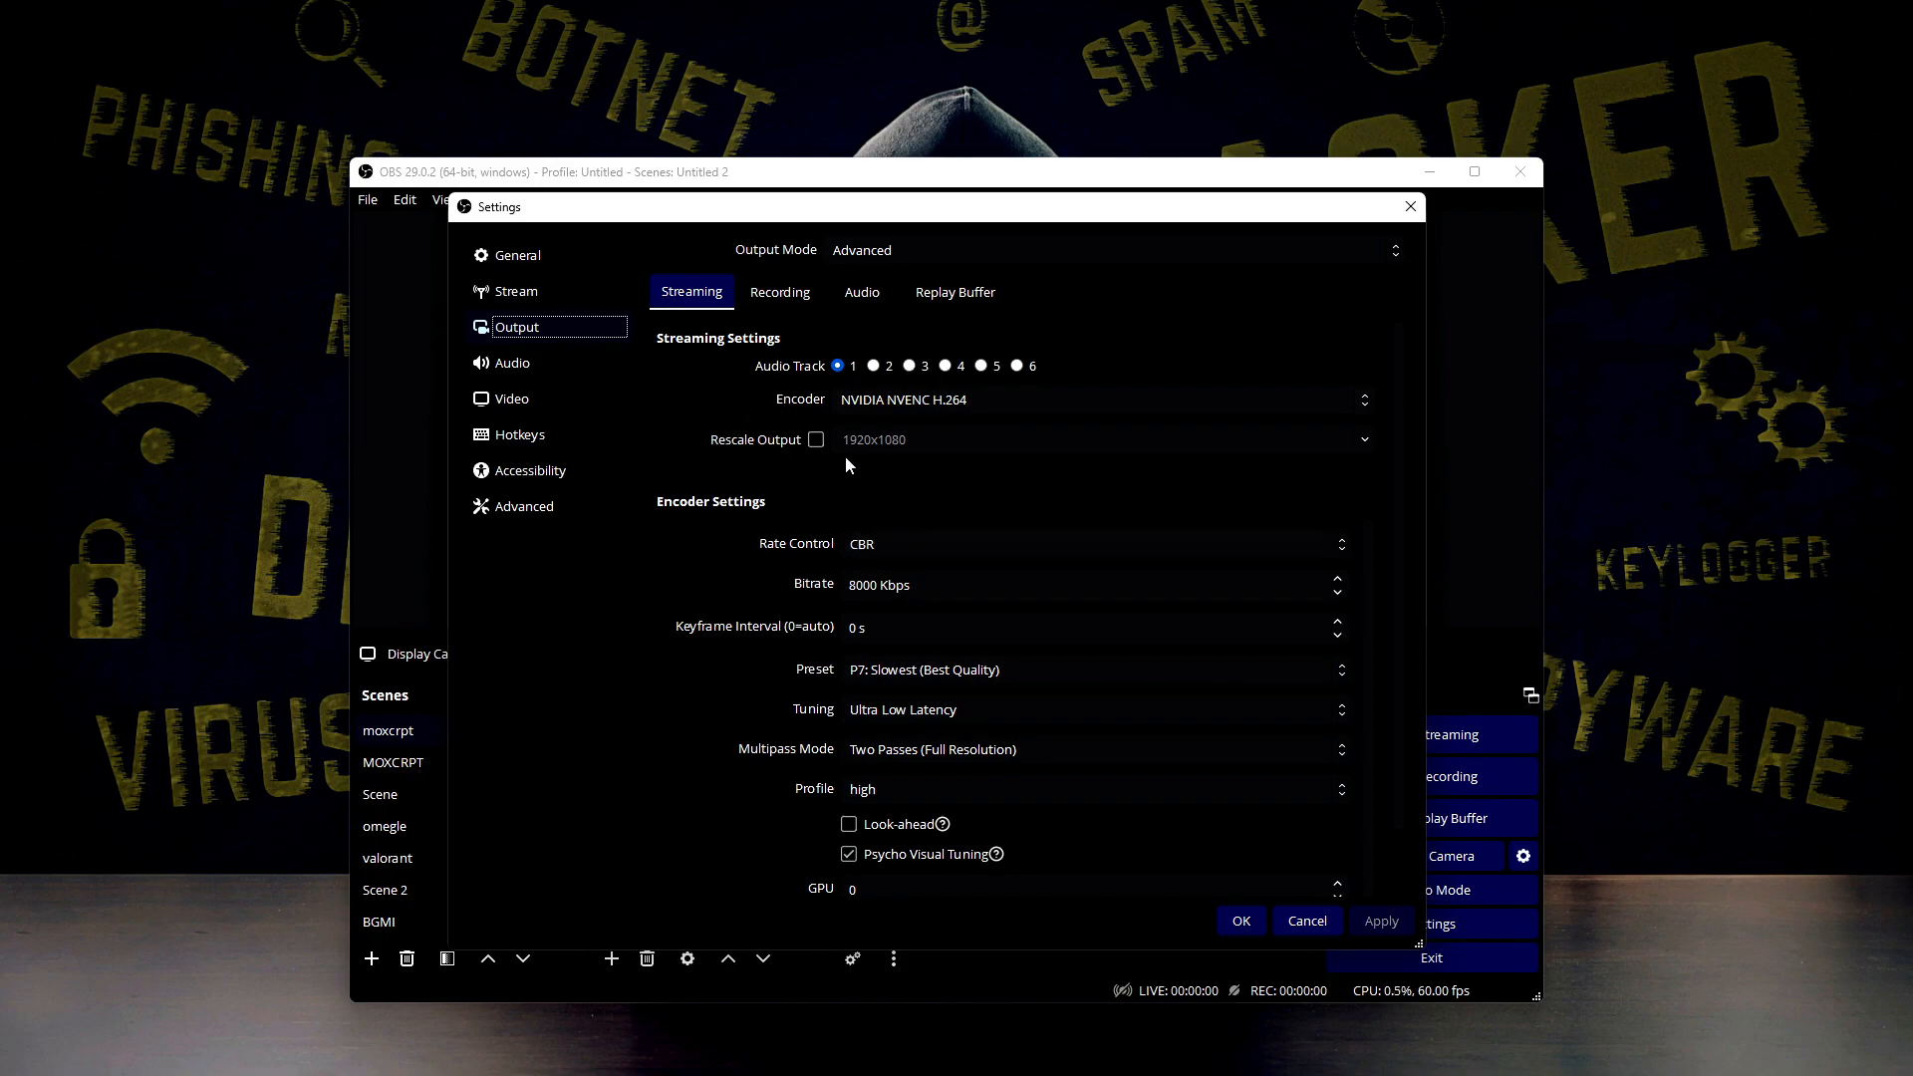
click(781, 302)
click(875, 304)
click(915, 303)
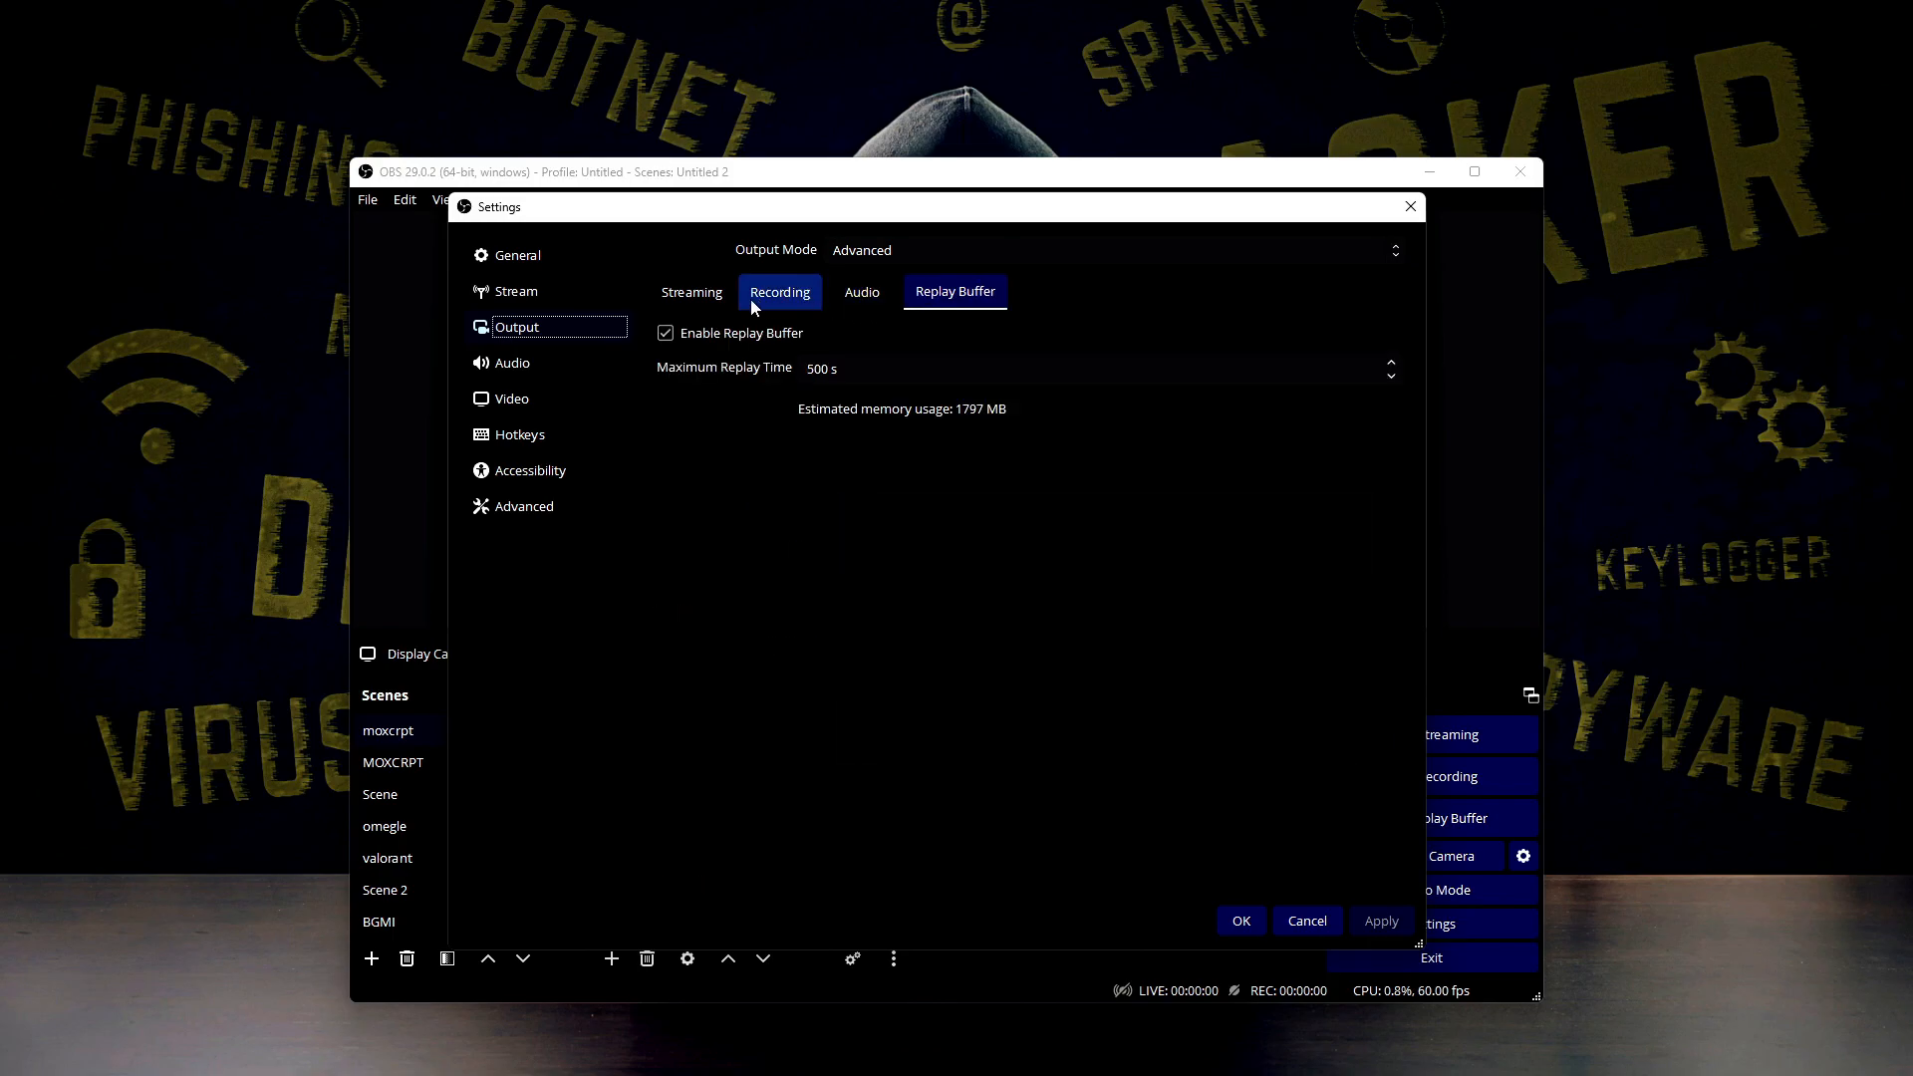
click(687, 302)
click(875, 252)
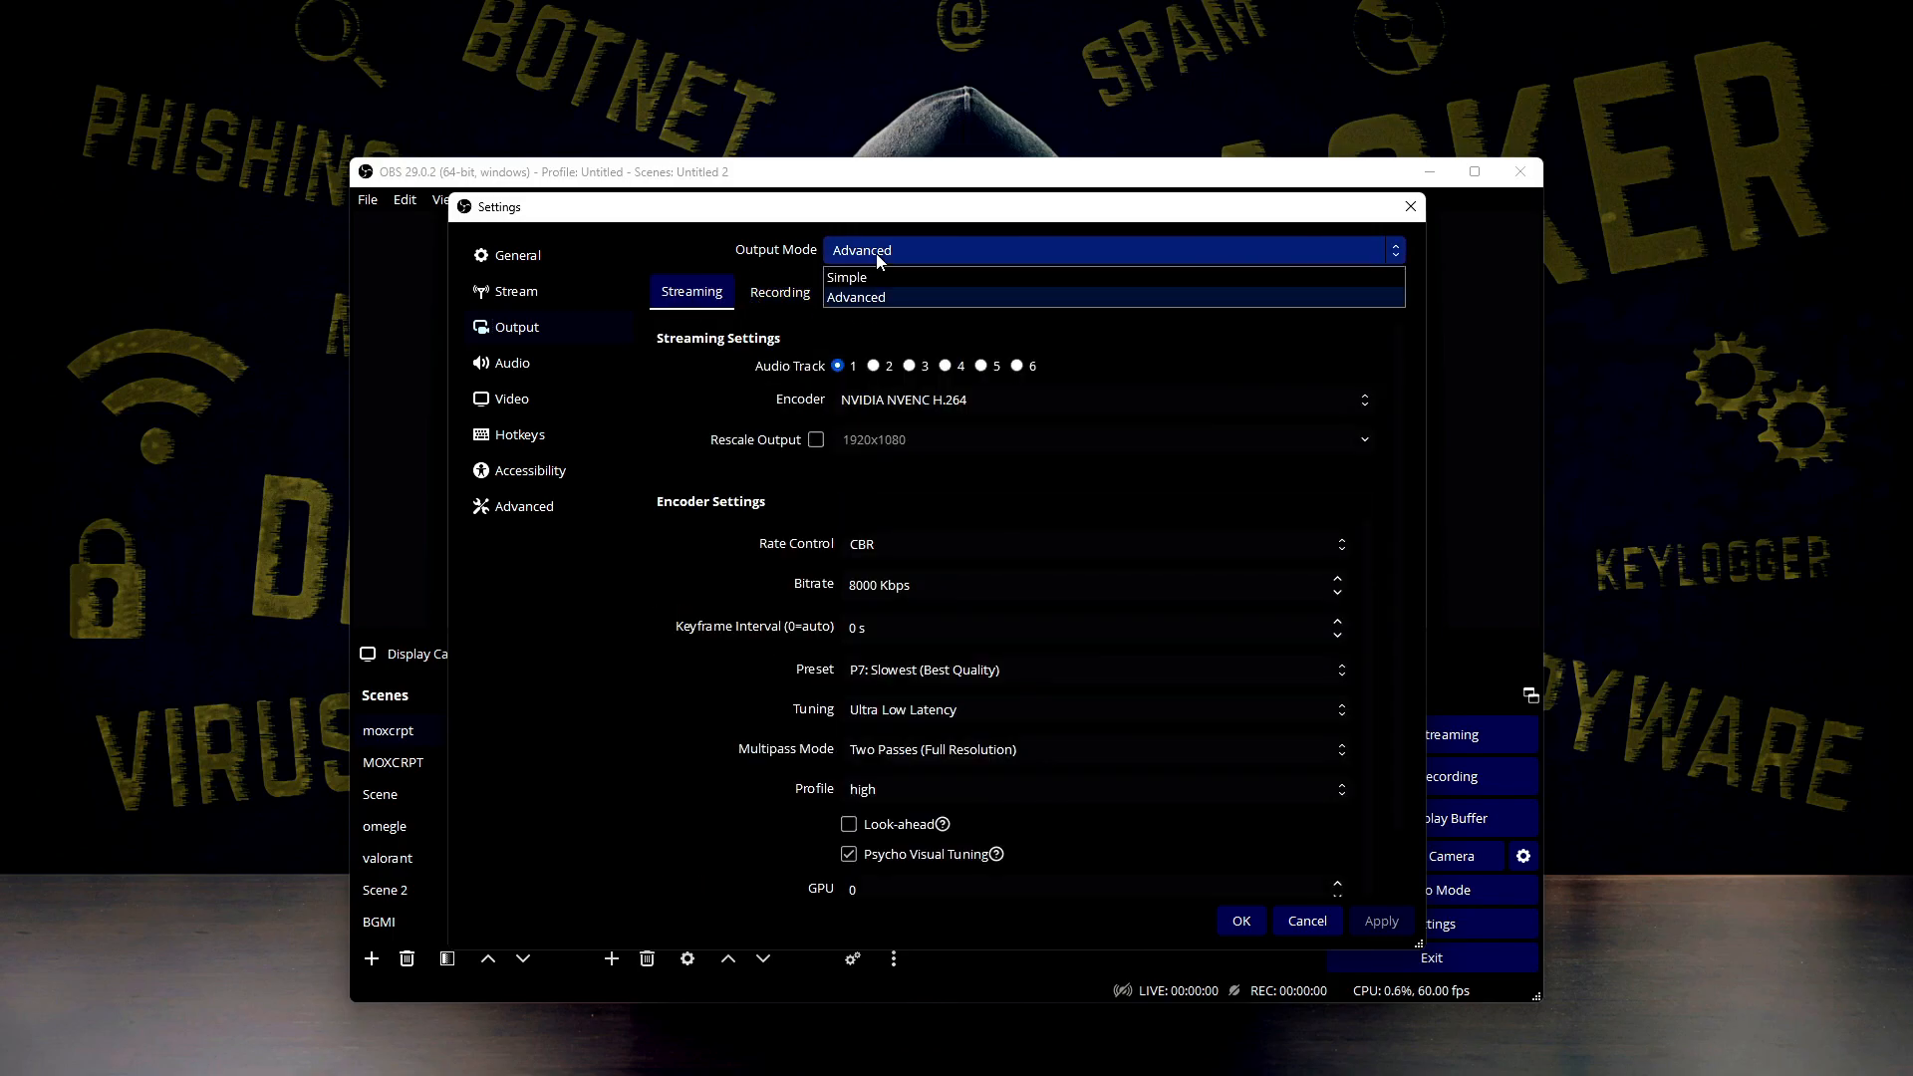
click(848, 301)
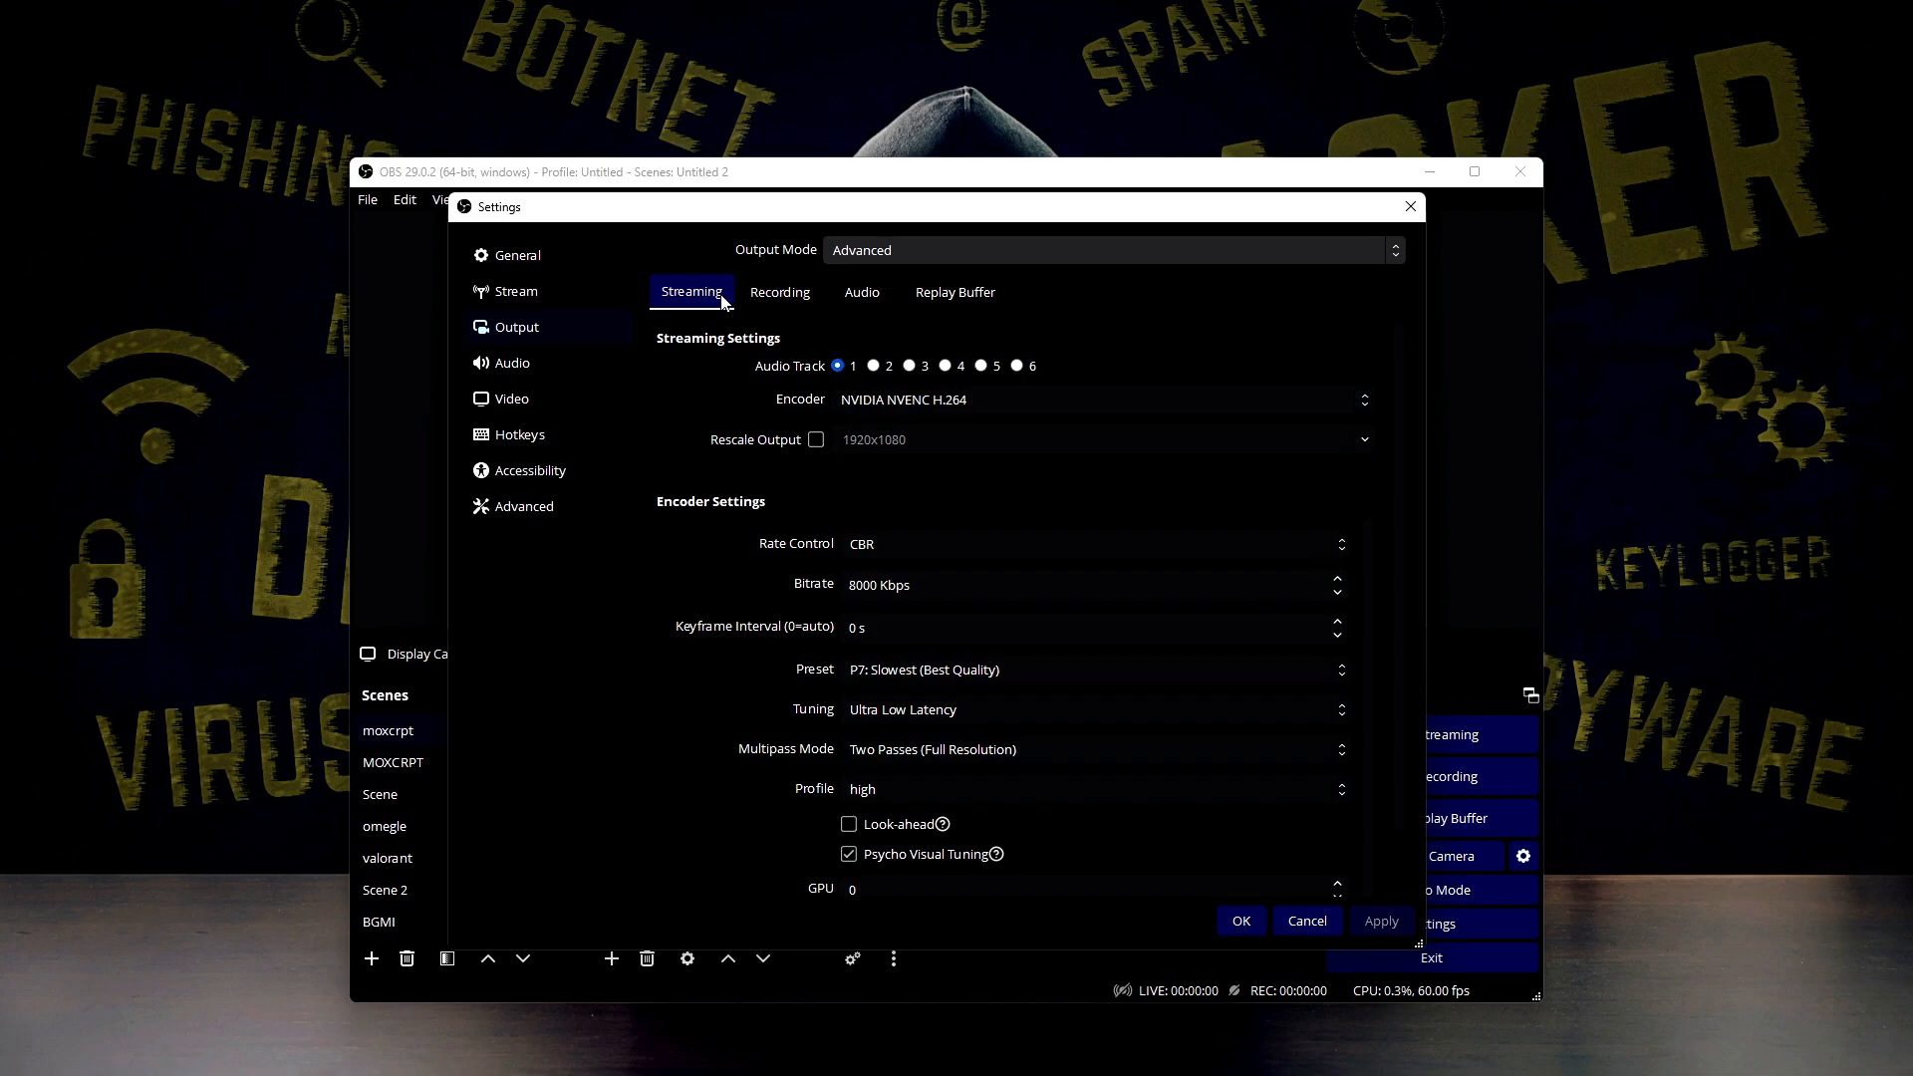
Review the recording, audio and replay buffer output settings, returning to the streaming ones
click(766, 296)
click(859, 297)
click(923, 302)
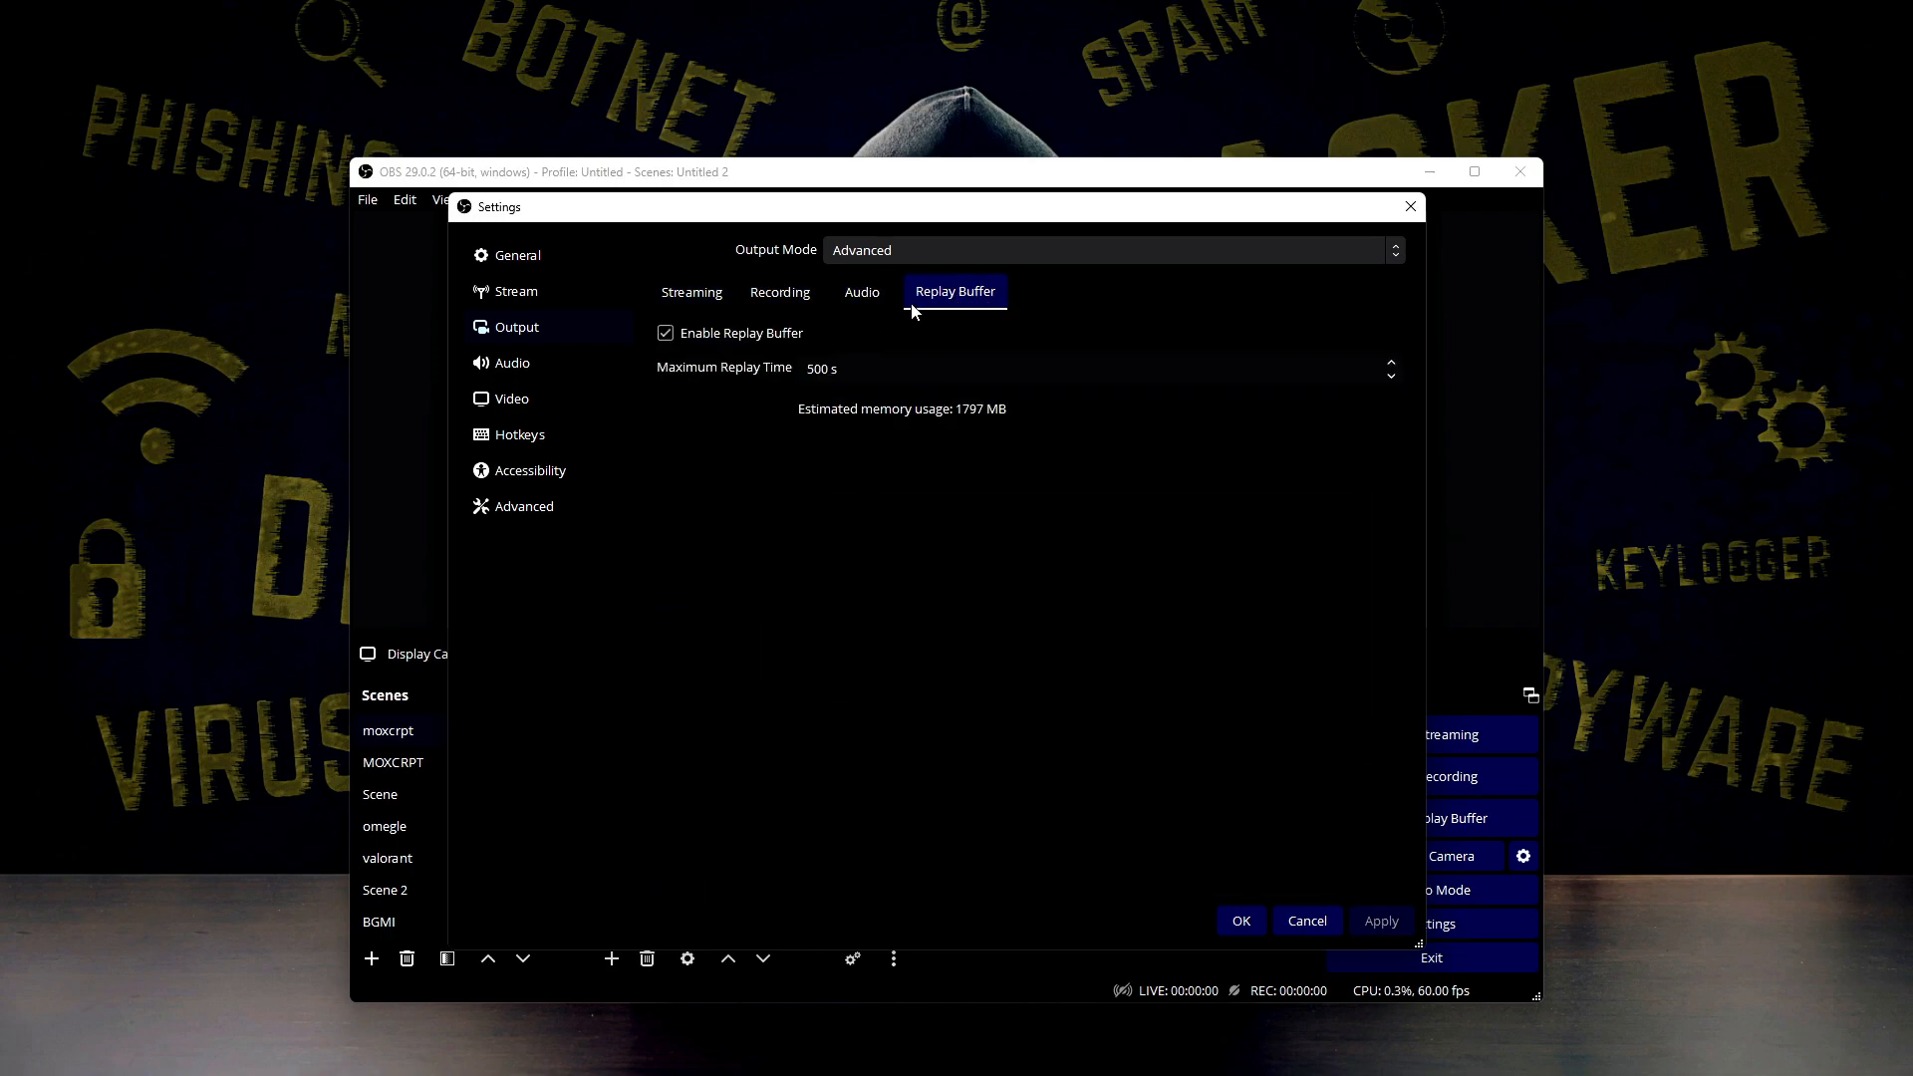
click(709, 302)
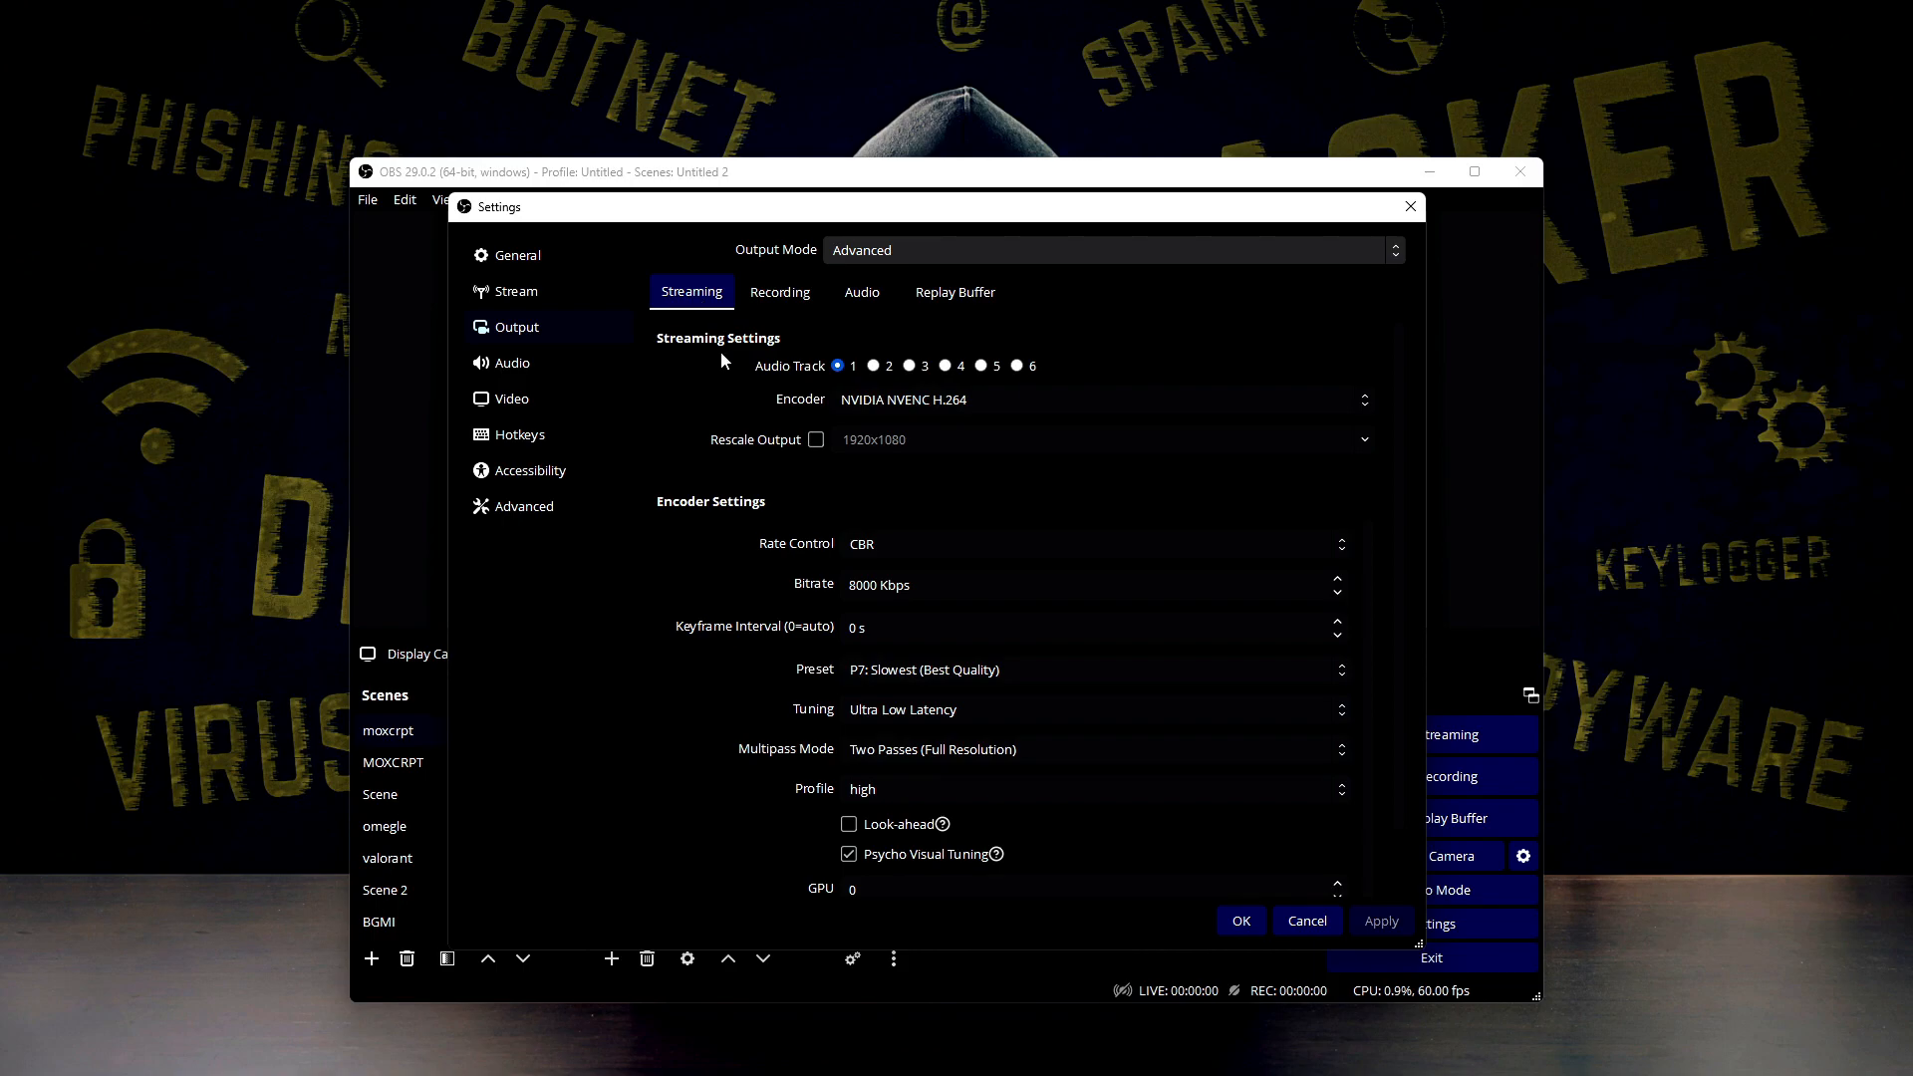
Set the streaming encoder to NVIDIA NVENC H.264
click(877, 409)
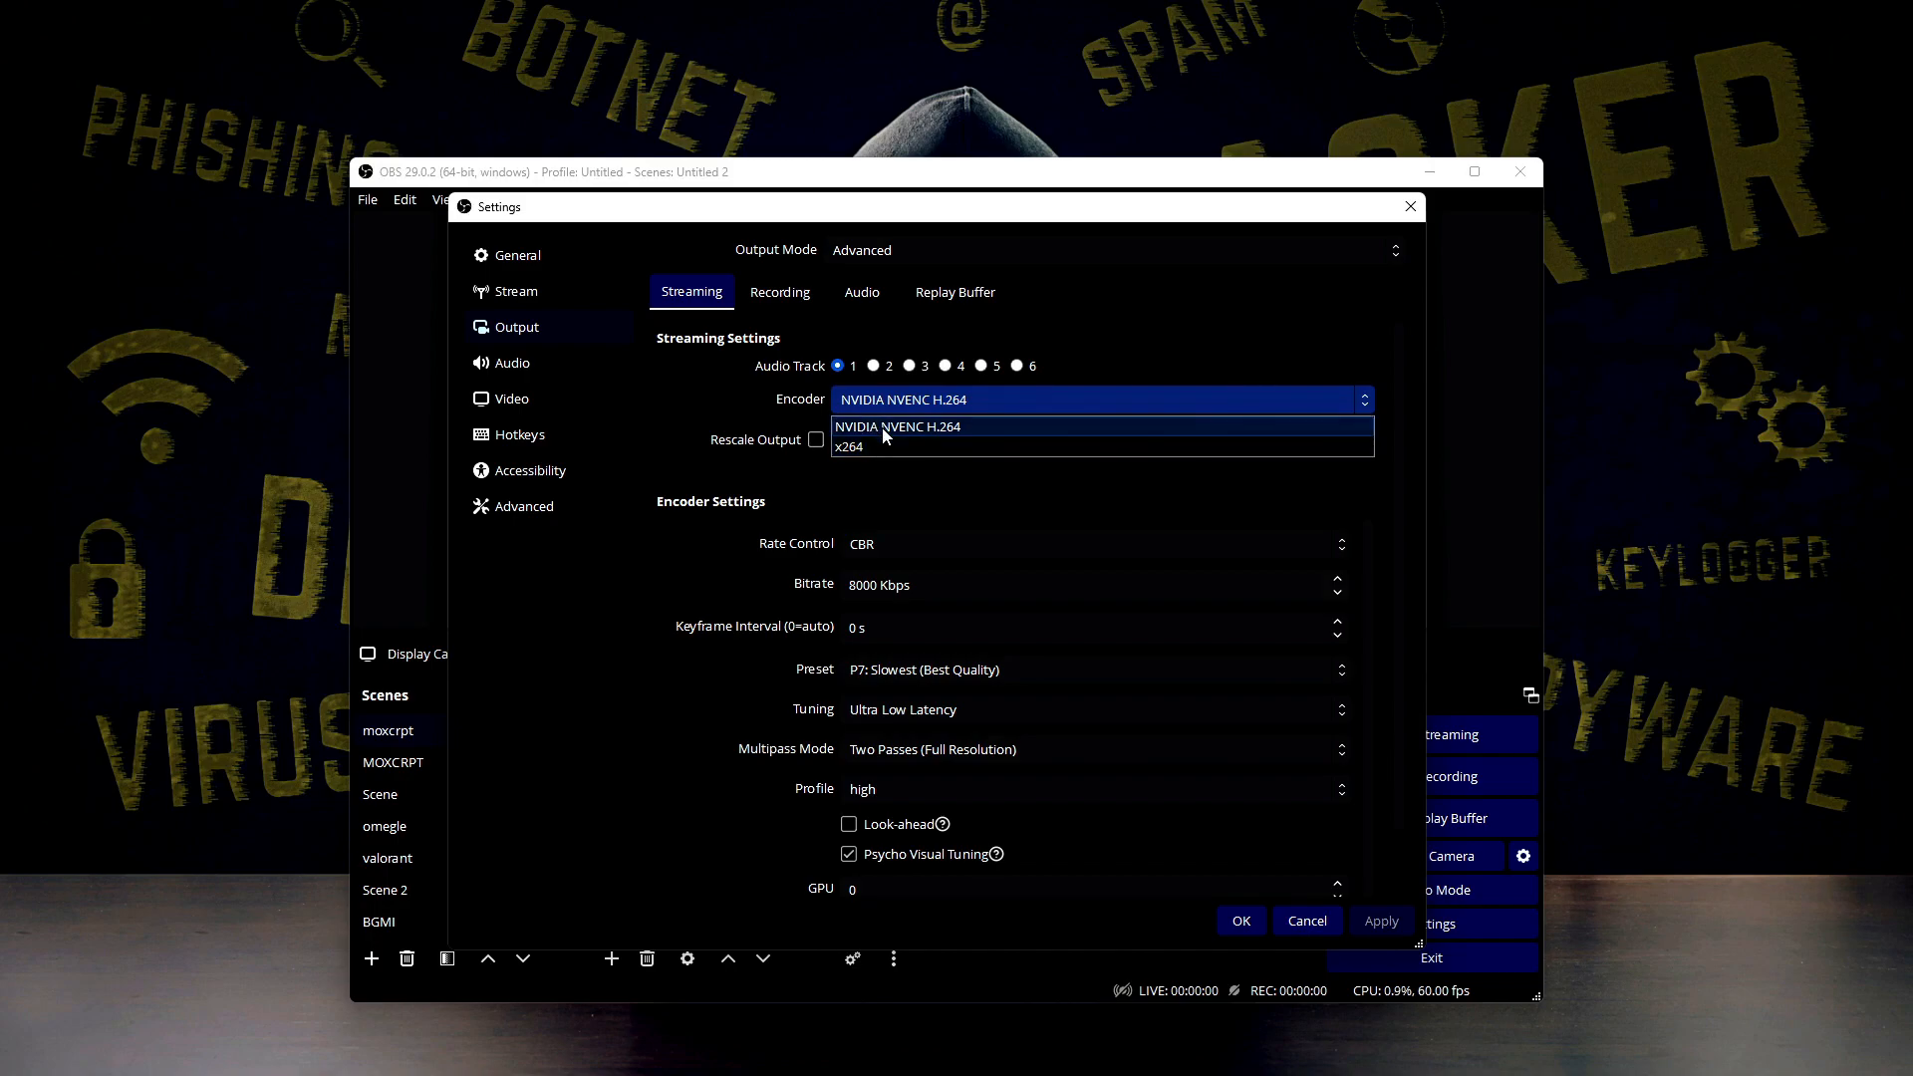
click(896, 428)
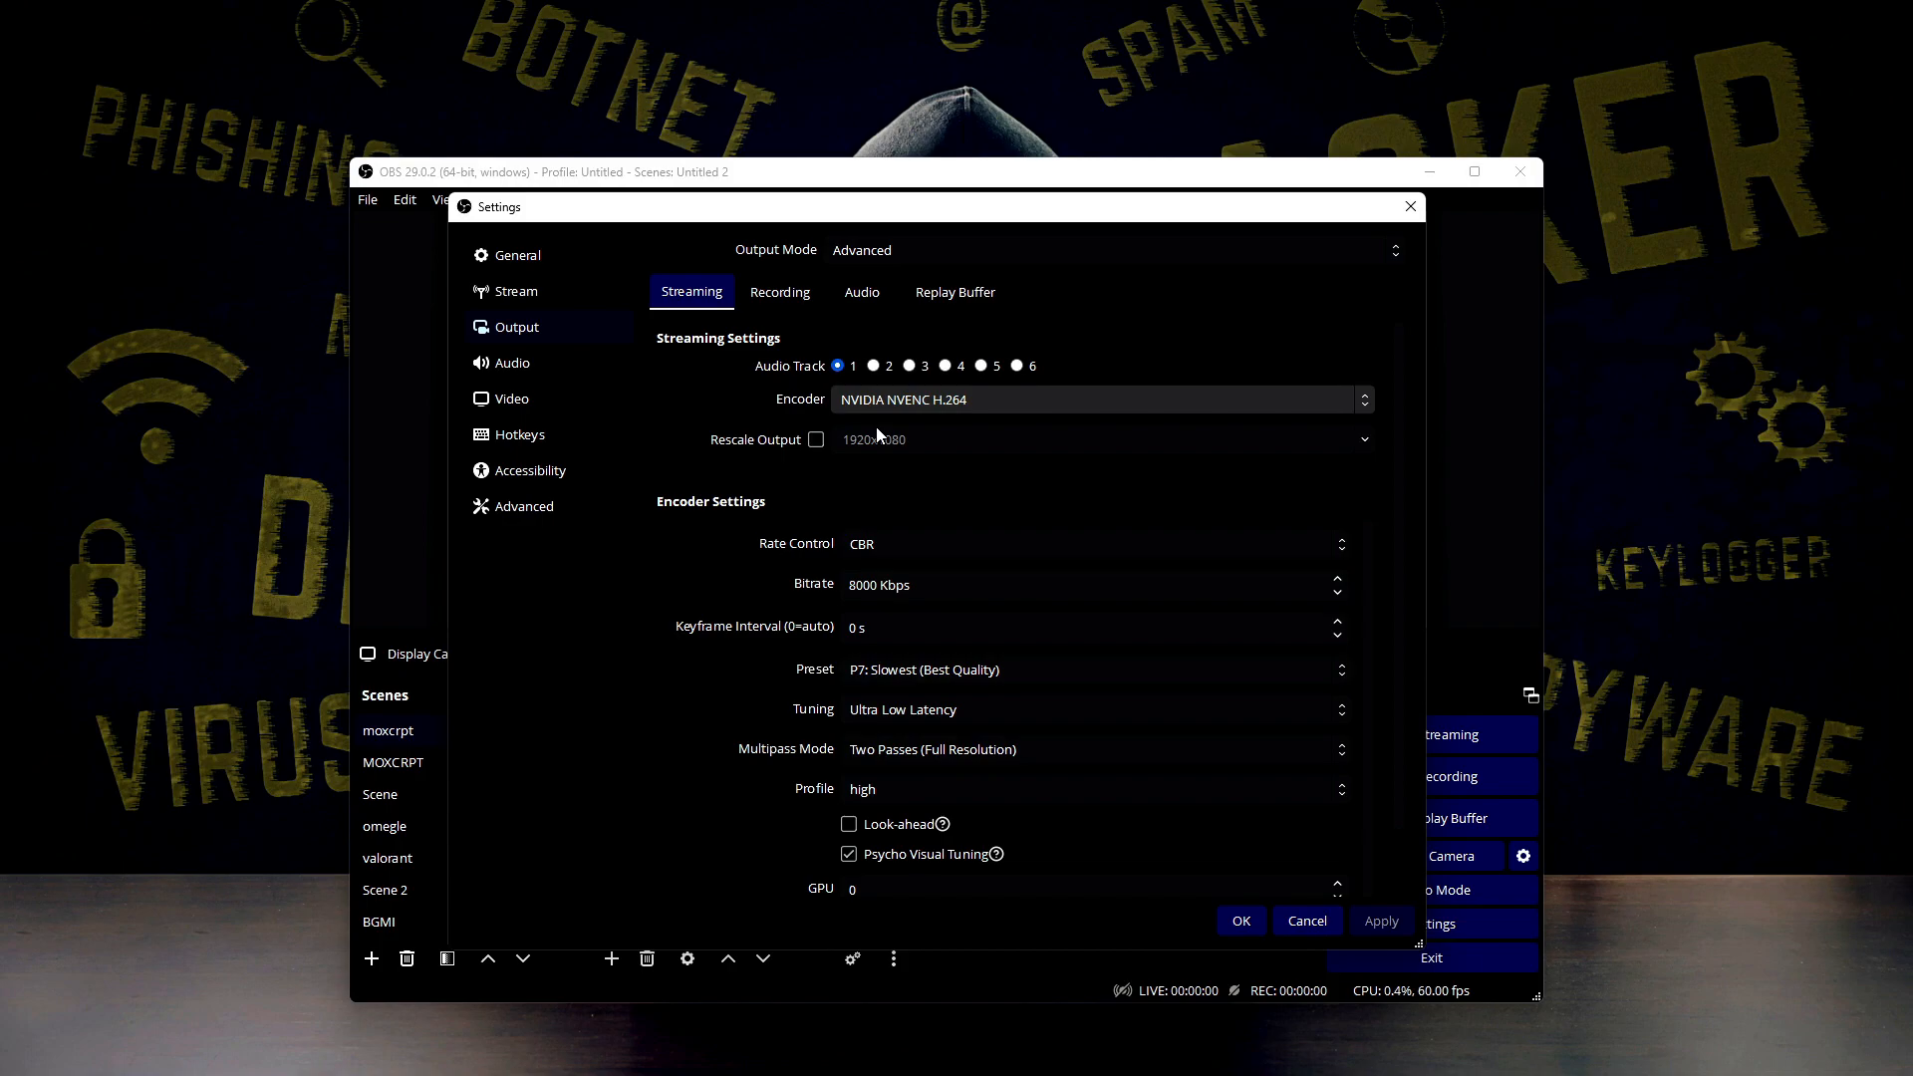
click(924, 399)
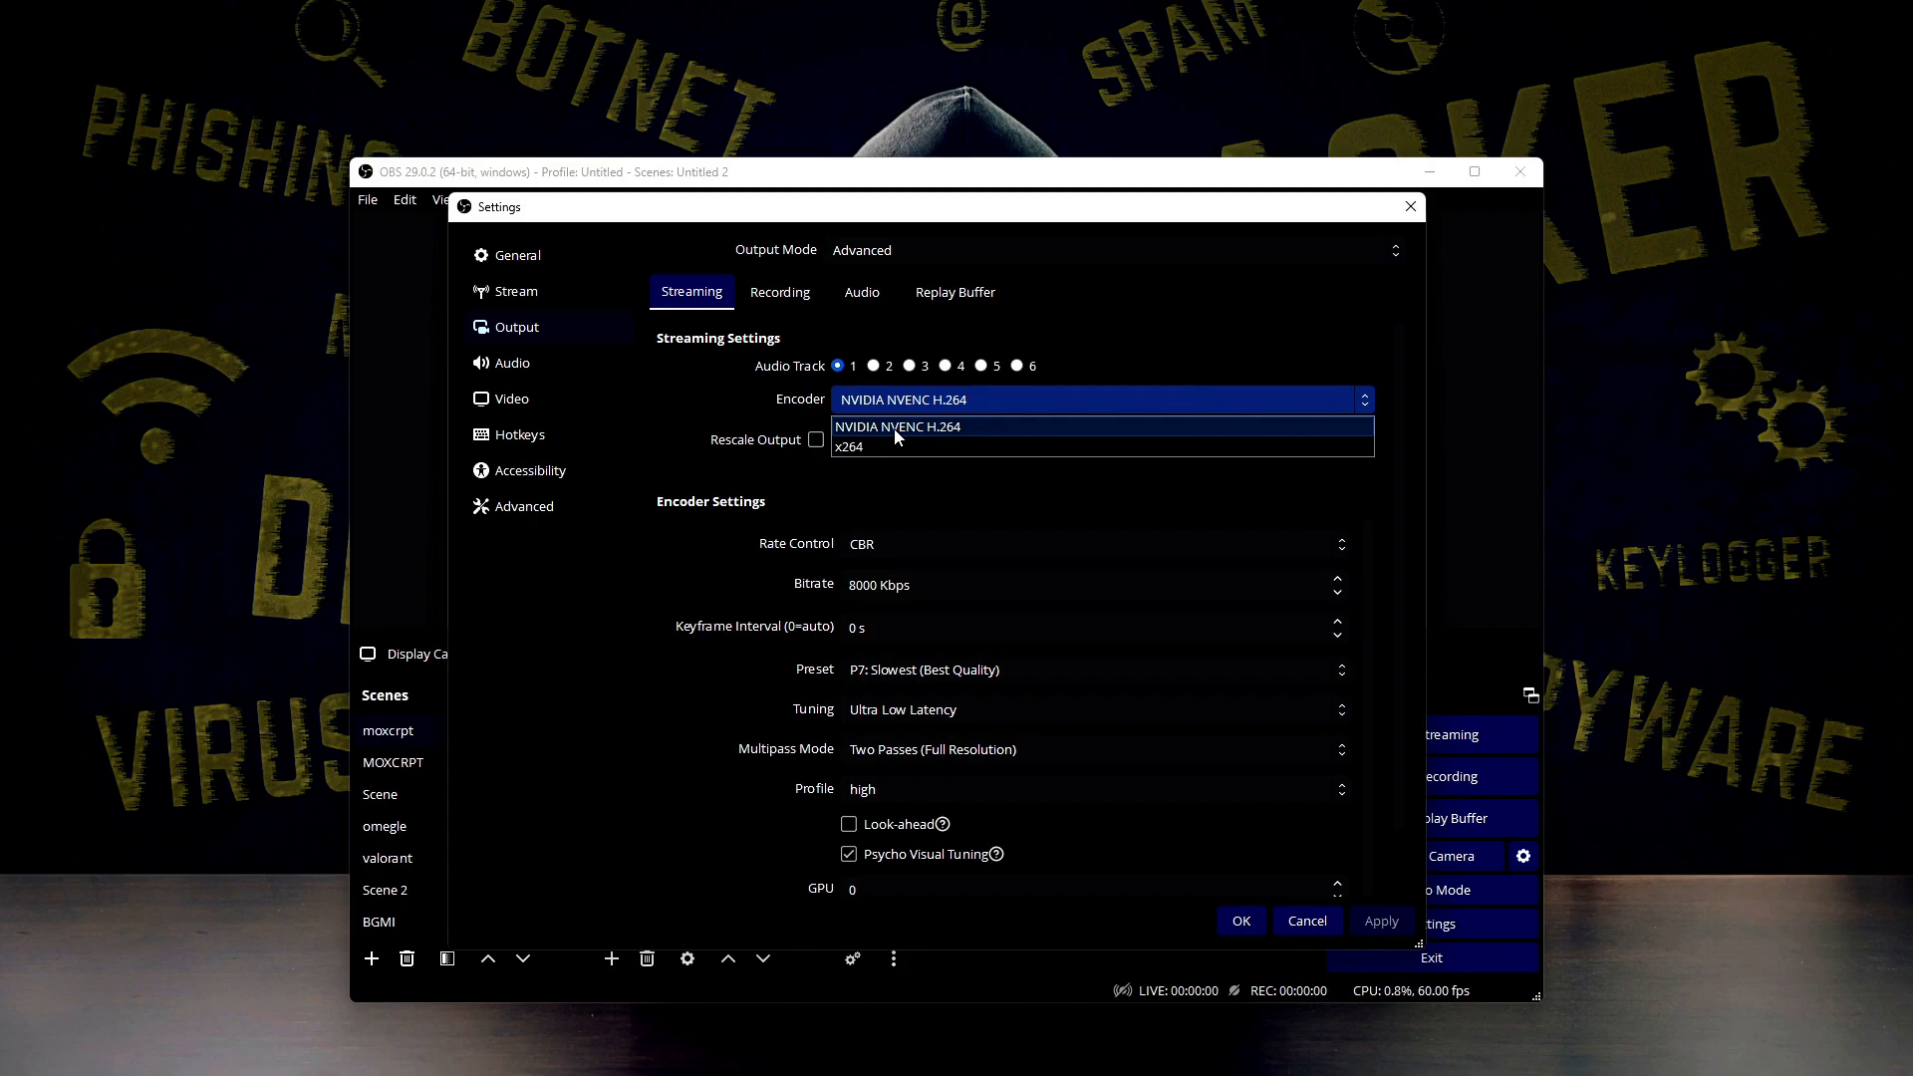
click(897, 436)
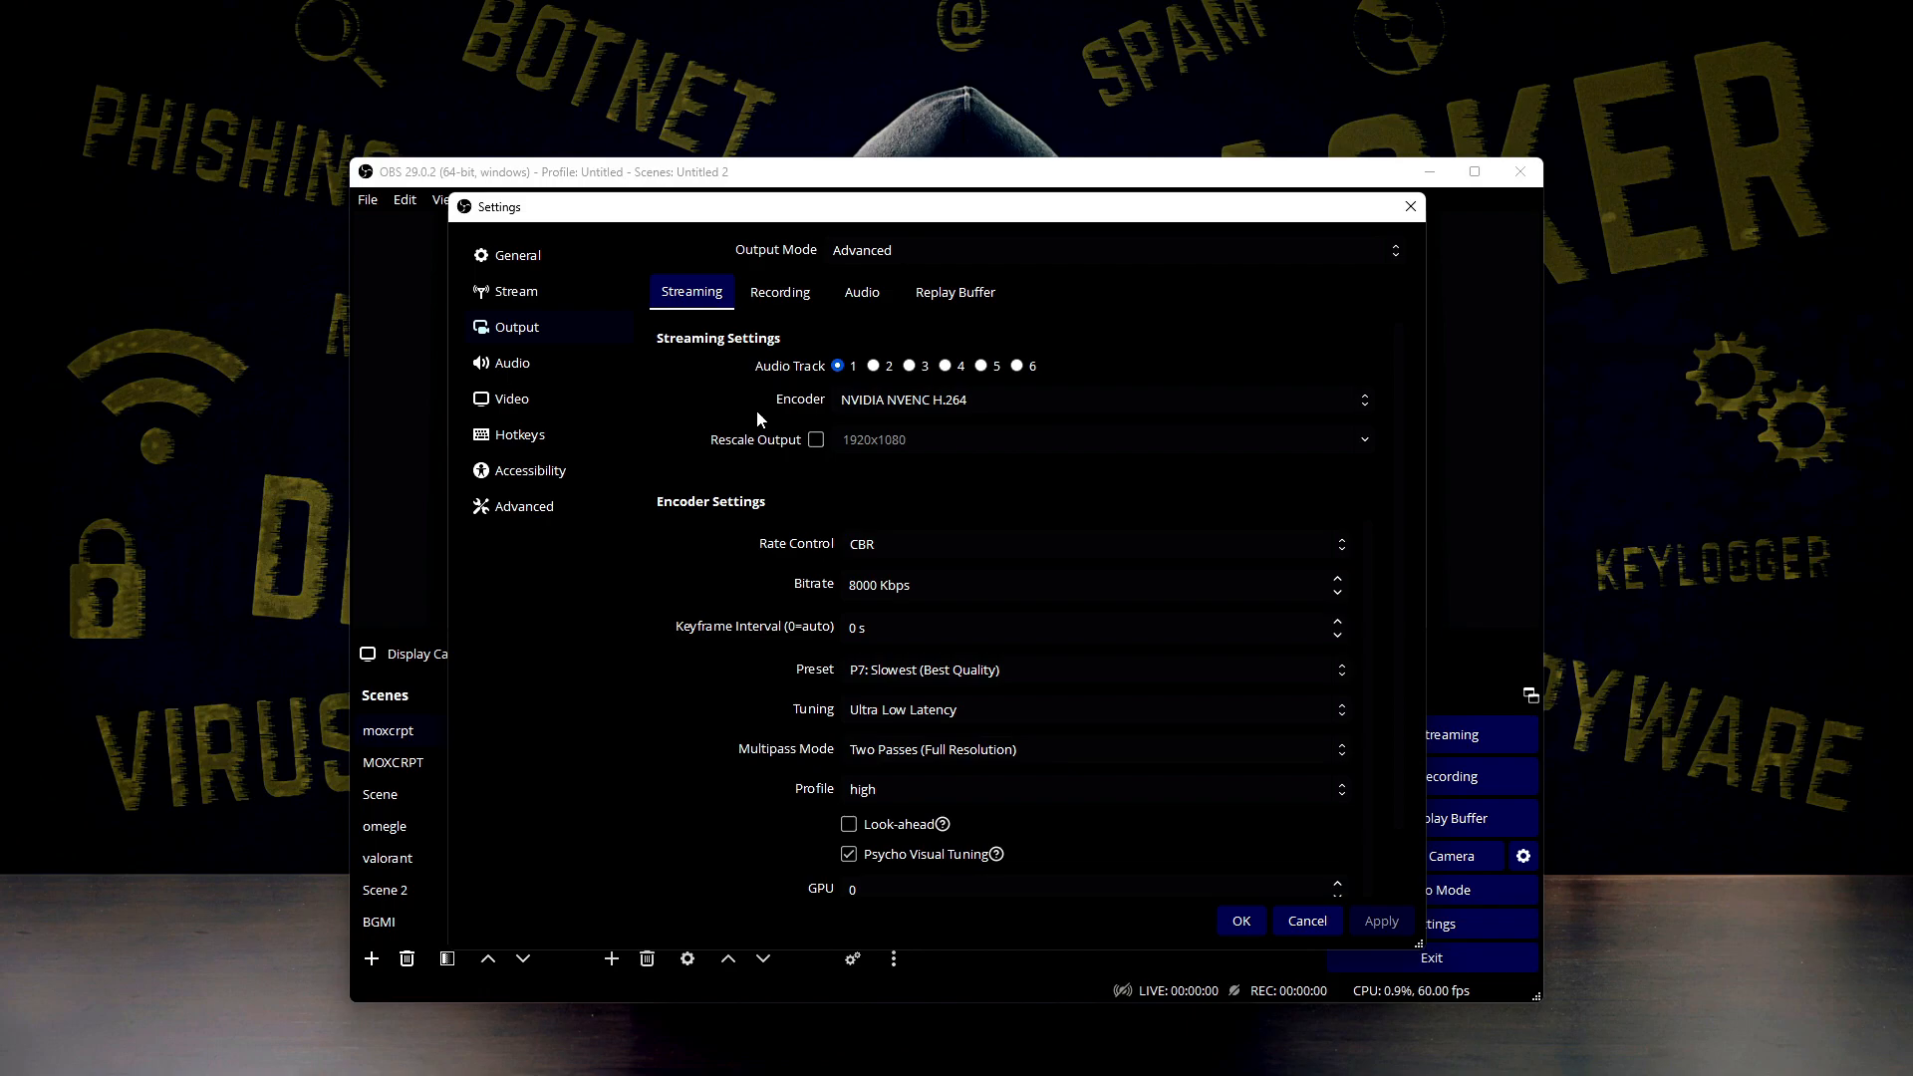
click(875, 392)
click(875, 393)
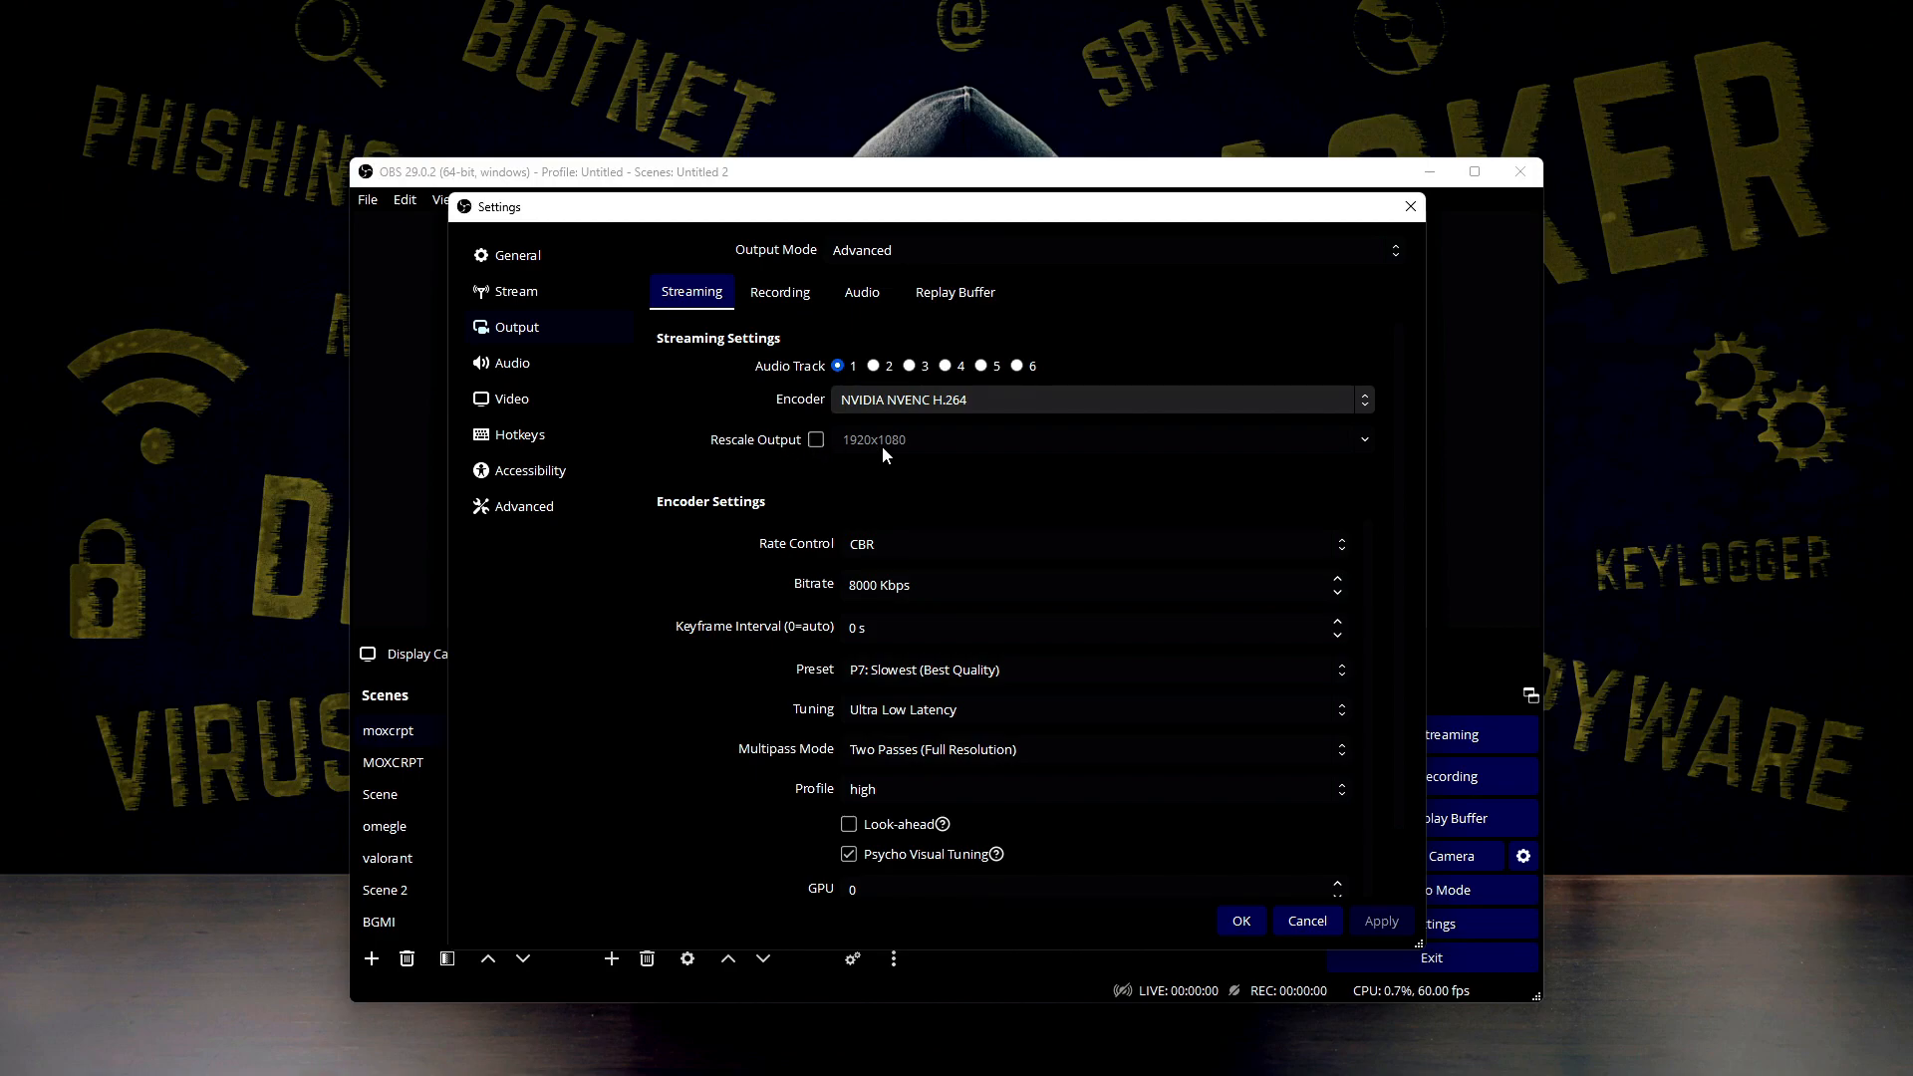
Examine the rate control choices and the bitrate setting of the streaming encoder
click(909, 544)
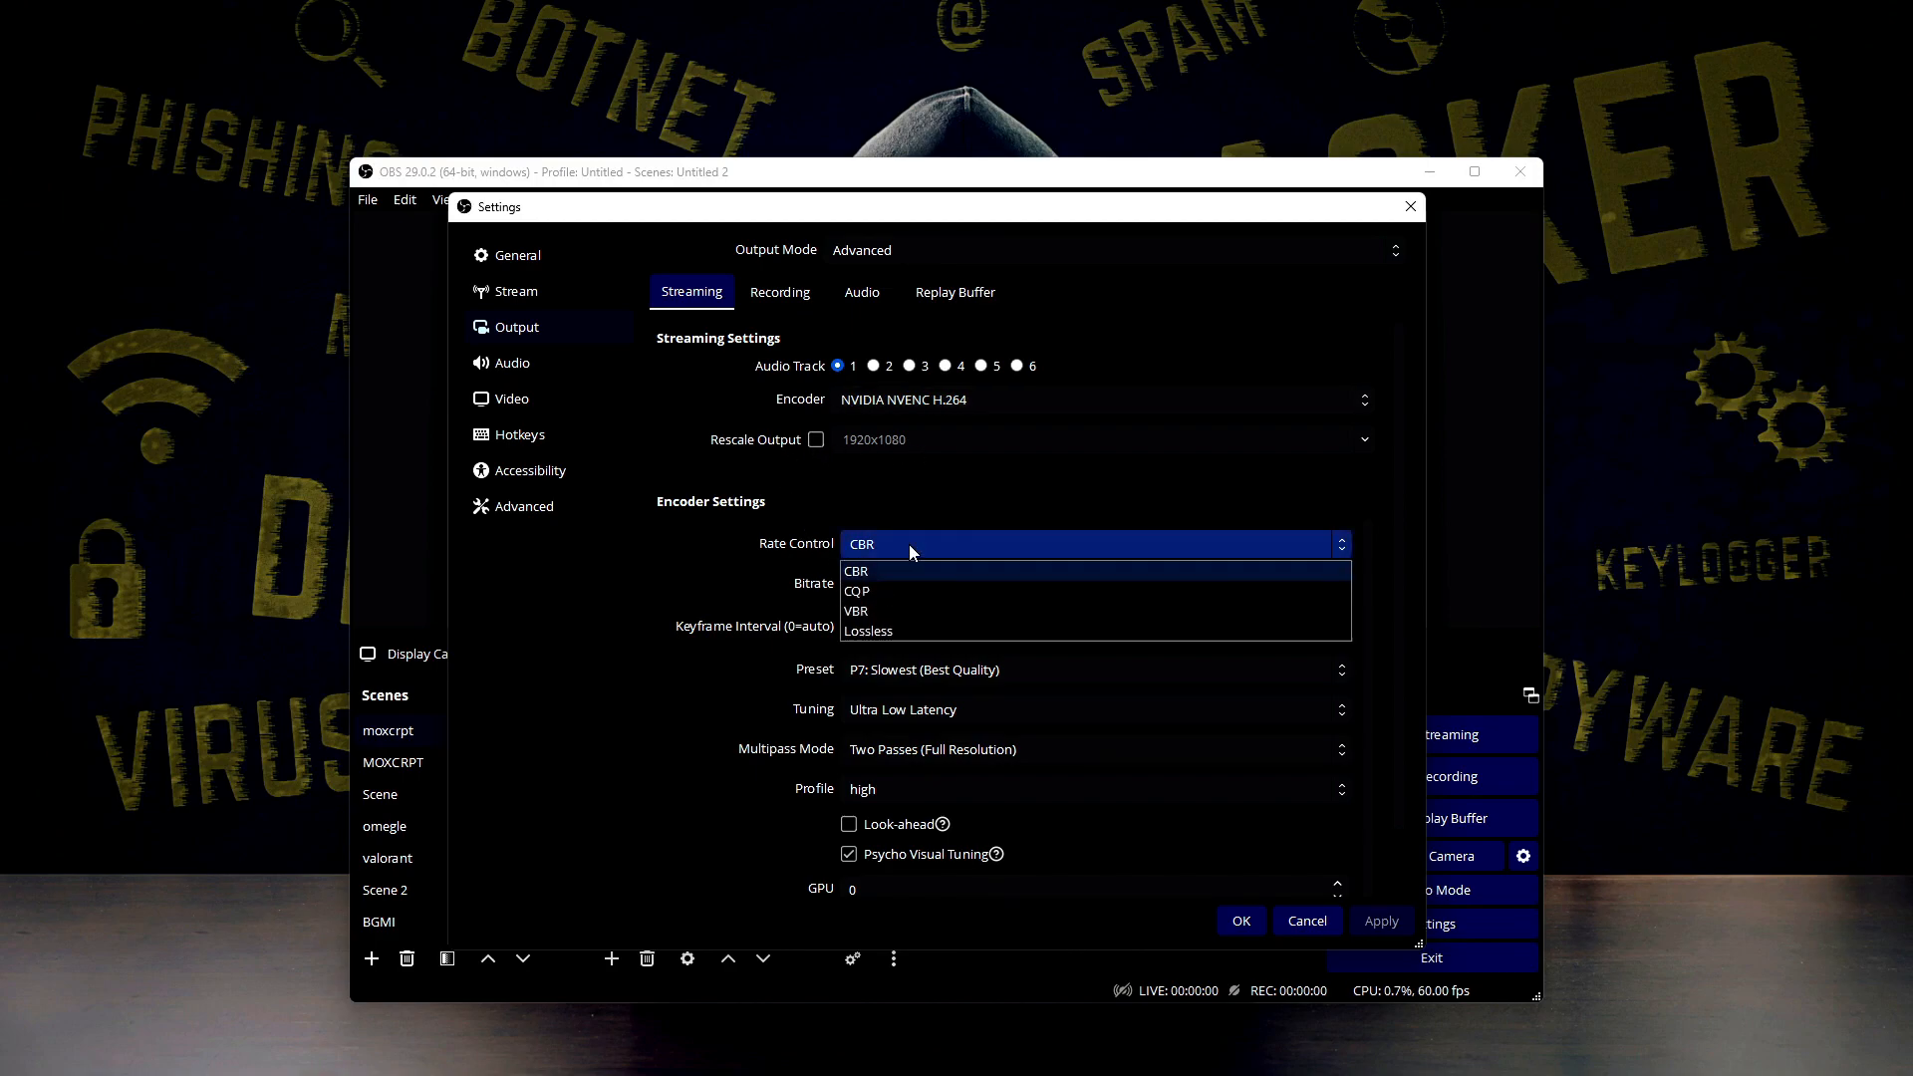
click(870, 548)
click(869, 548)
click(869, 546)
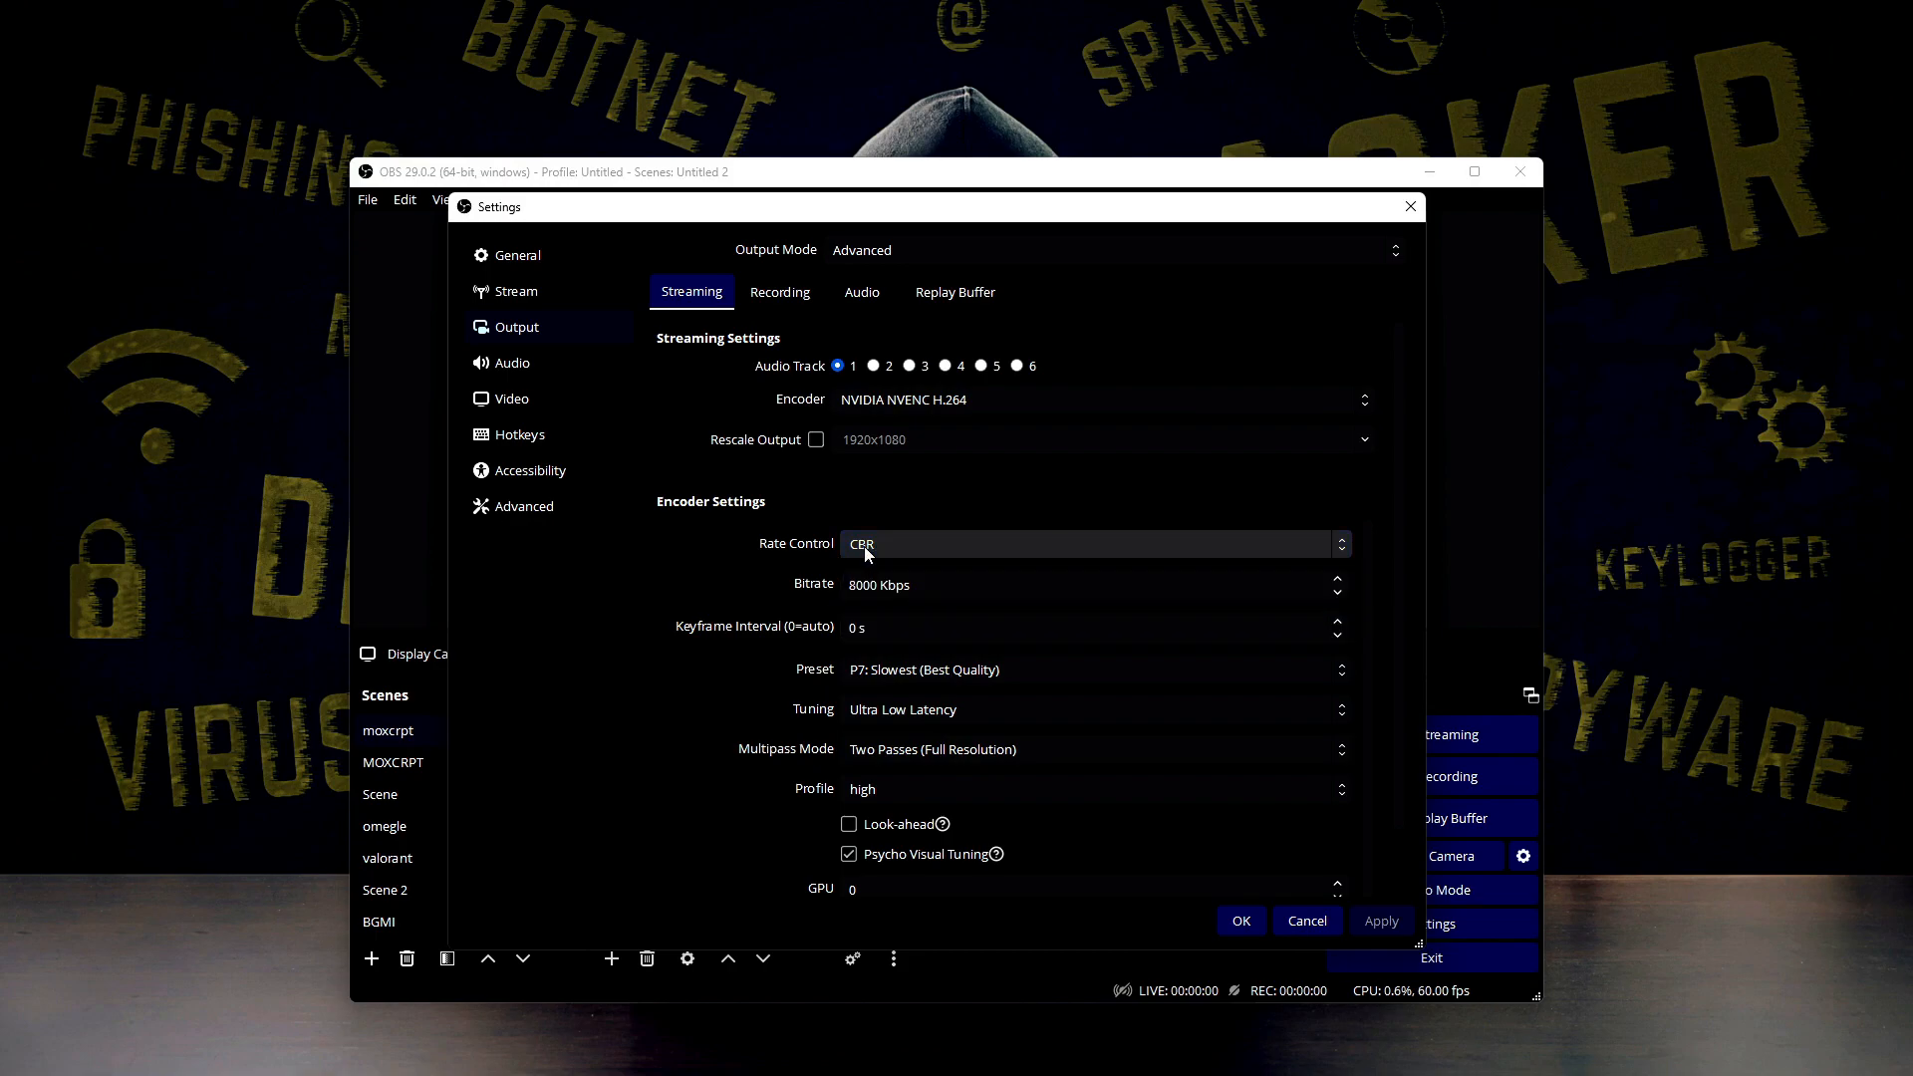
click(864, 548)
click(865, 548)
click(865, 550)
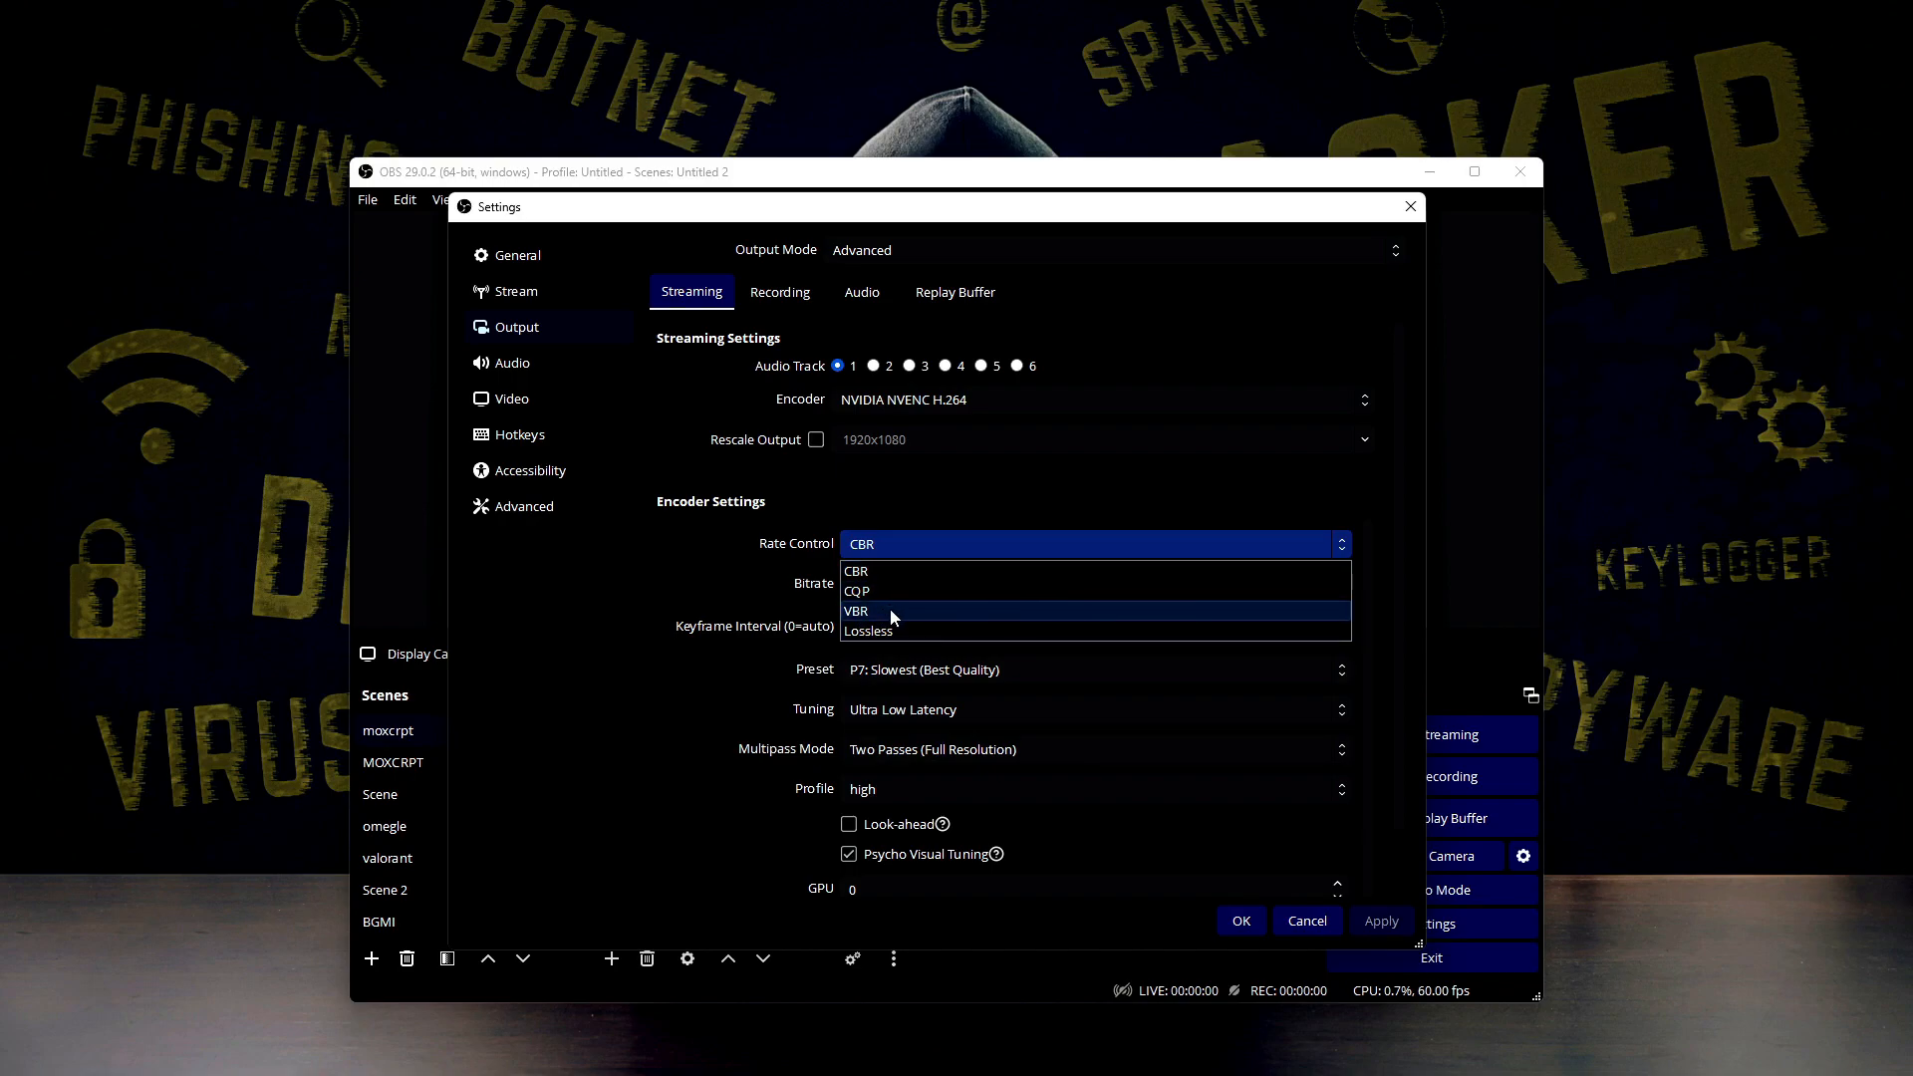
click(911, 550)
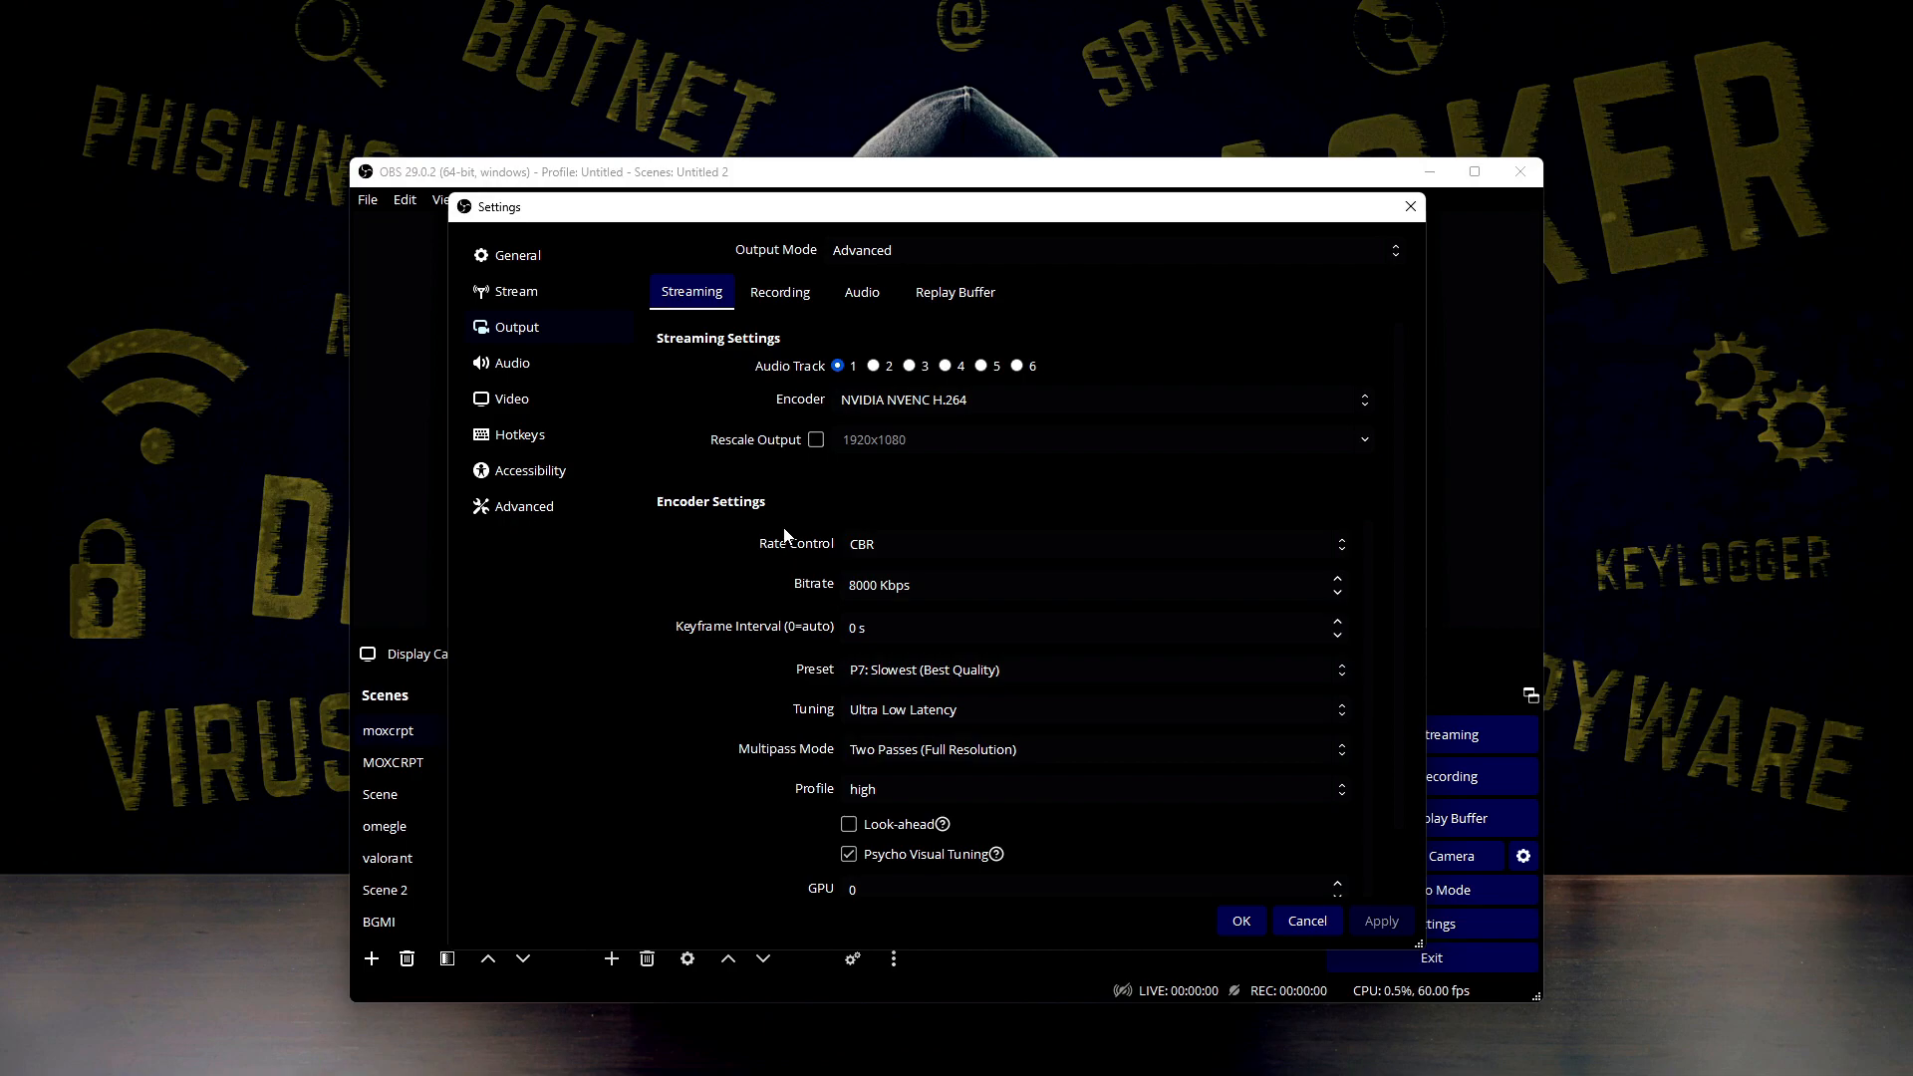
click(887, 552)
click(886, 552)
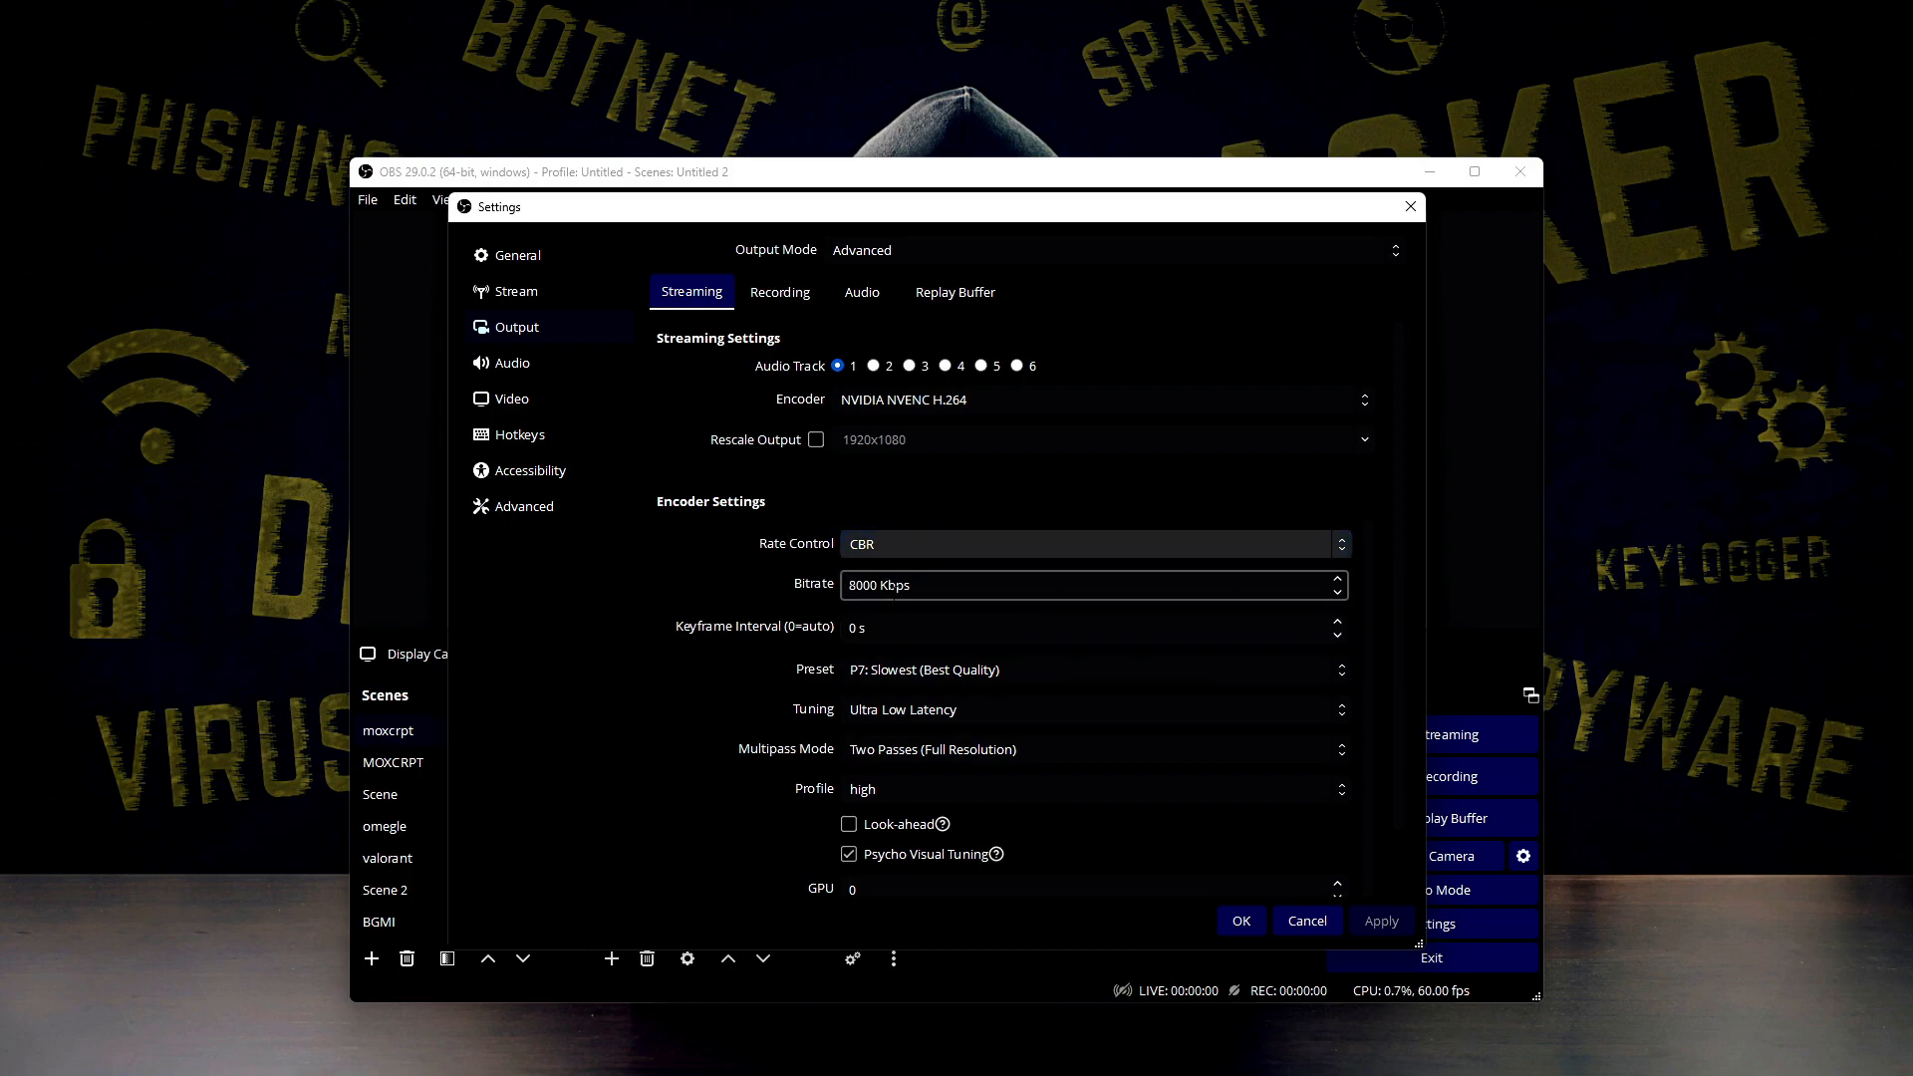
click(910, 585)
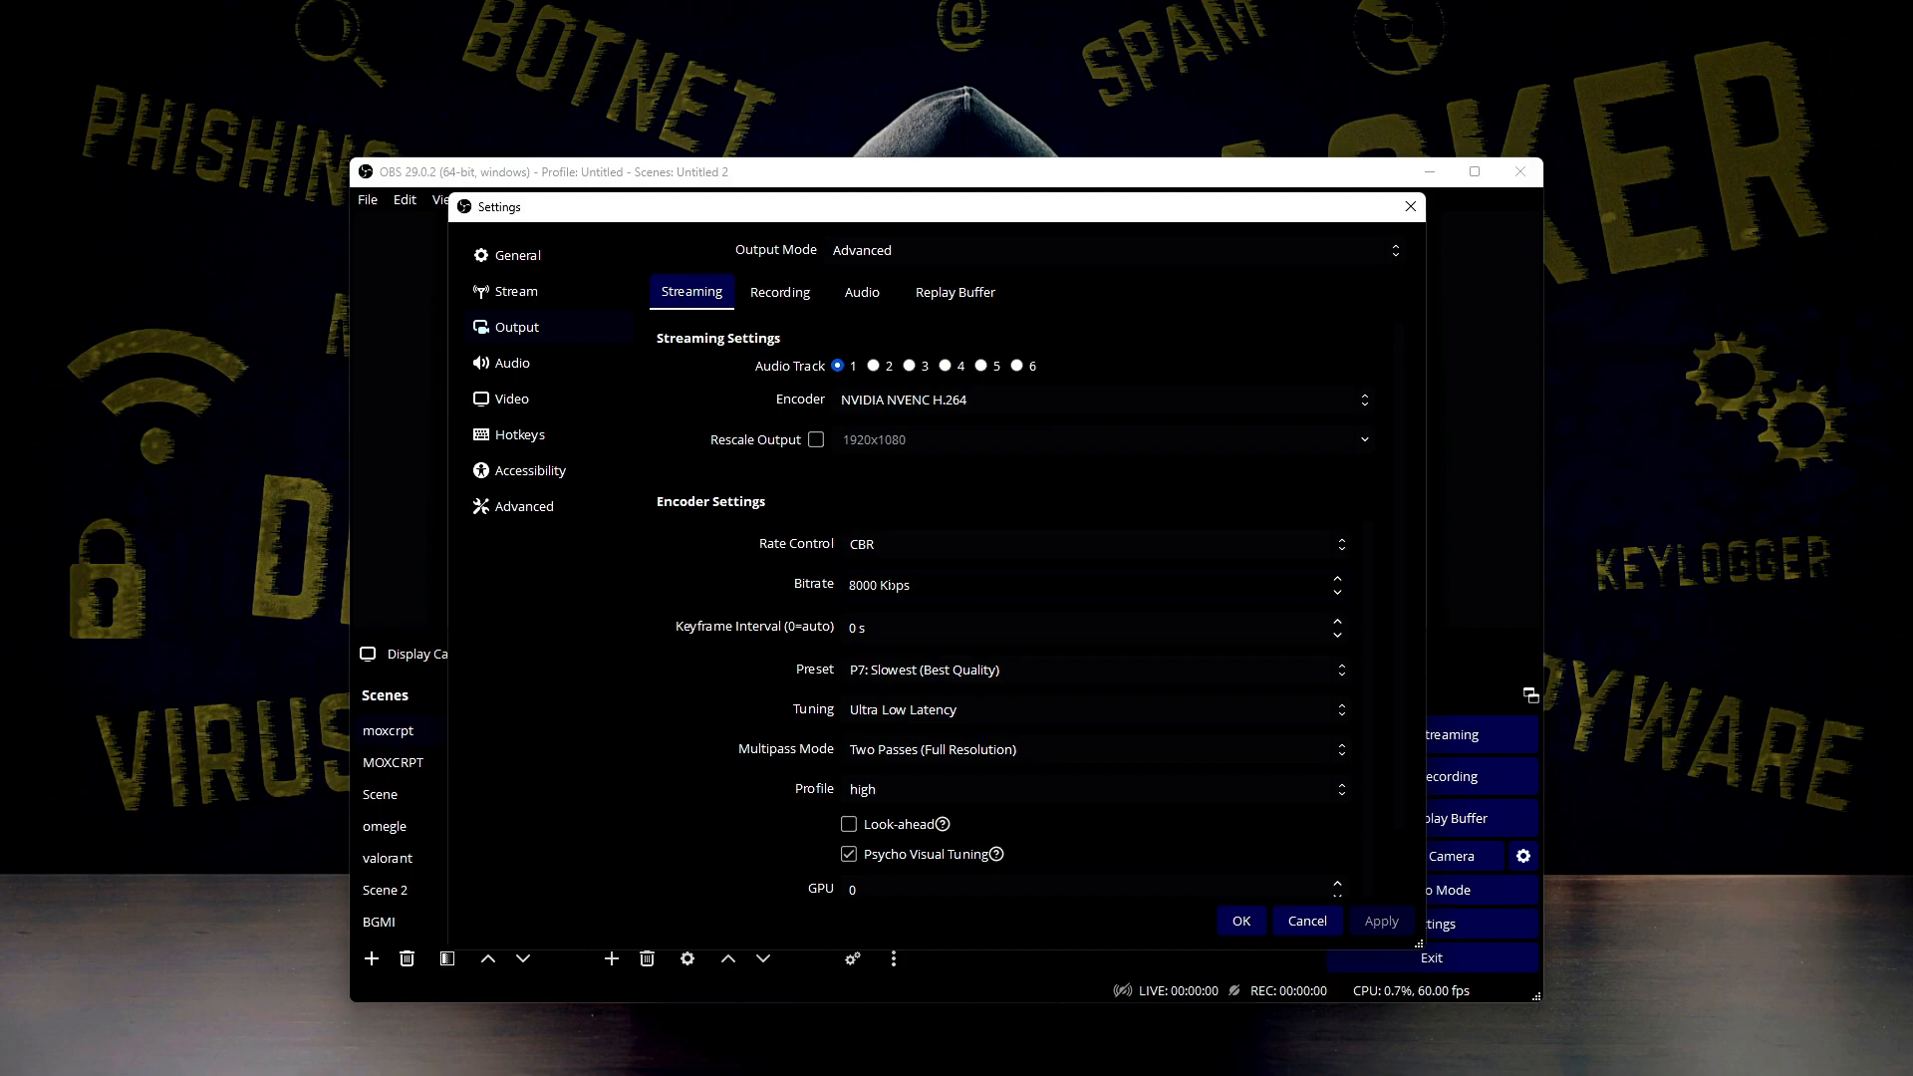
Switch to the YouTube Help article on live encoder settings in Firefox and find its list of bitrates by resolution
mouse_move(900, 1053)
scroll(453, 374, up, 2)
scroll(431, 396, down, 3)
scroll(397, 380, up, 1)
click(385, 276)
click(385, 276)
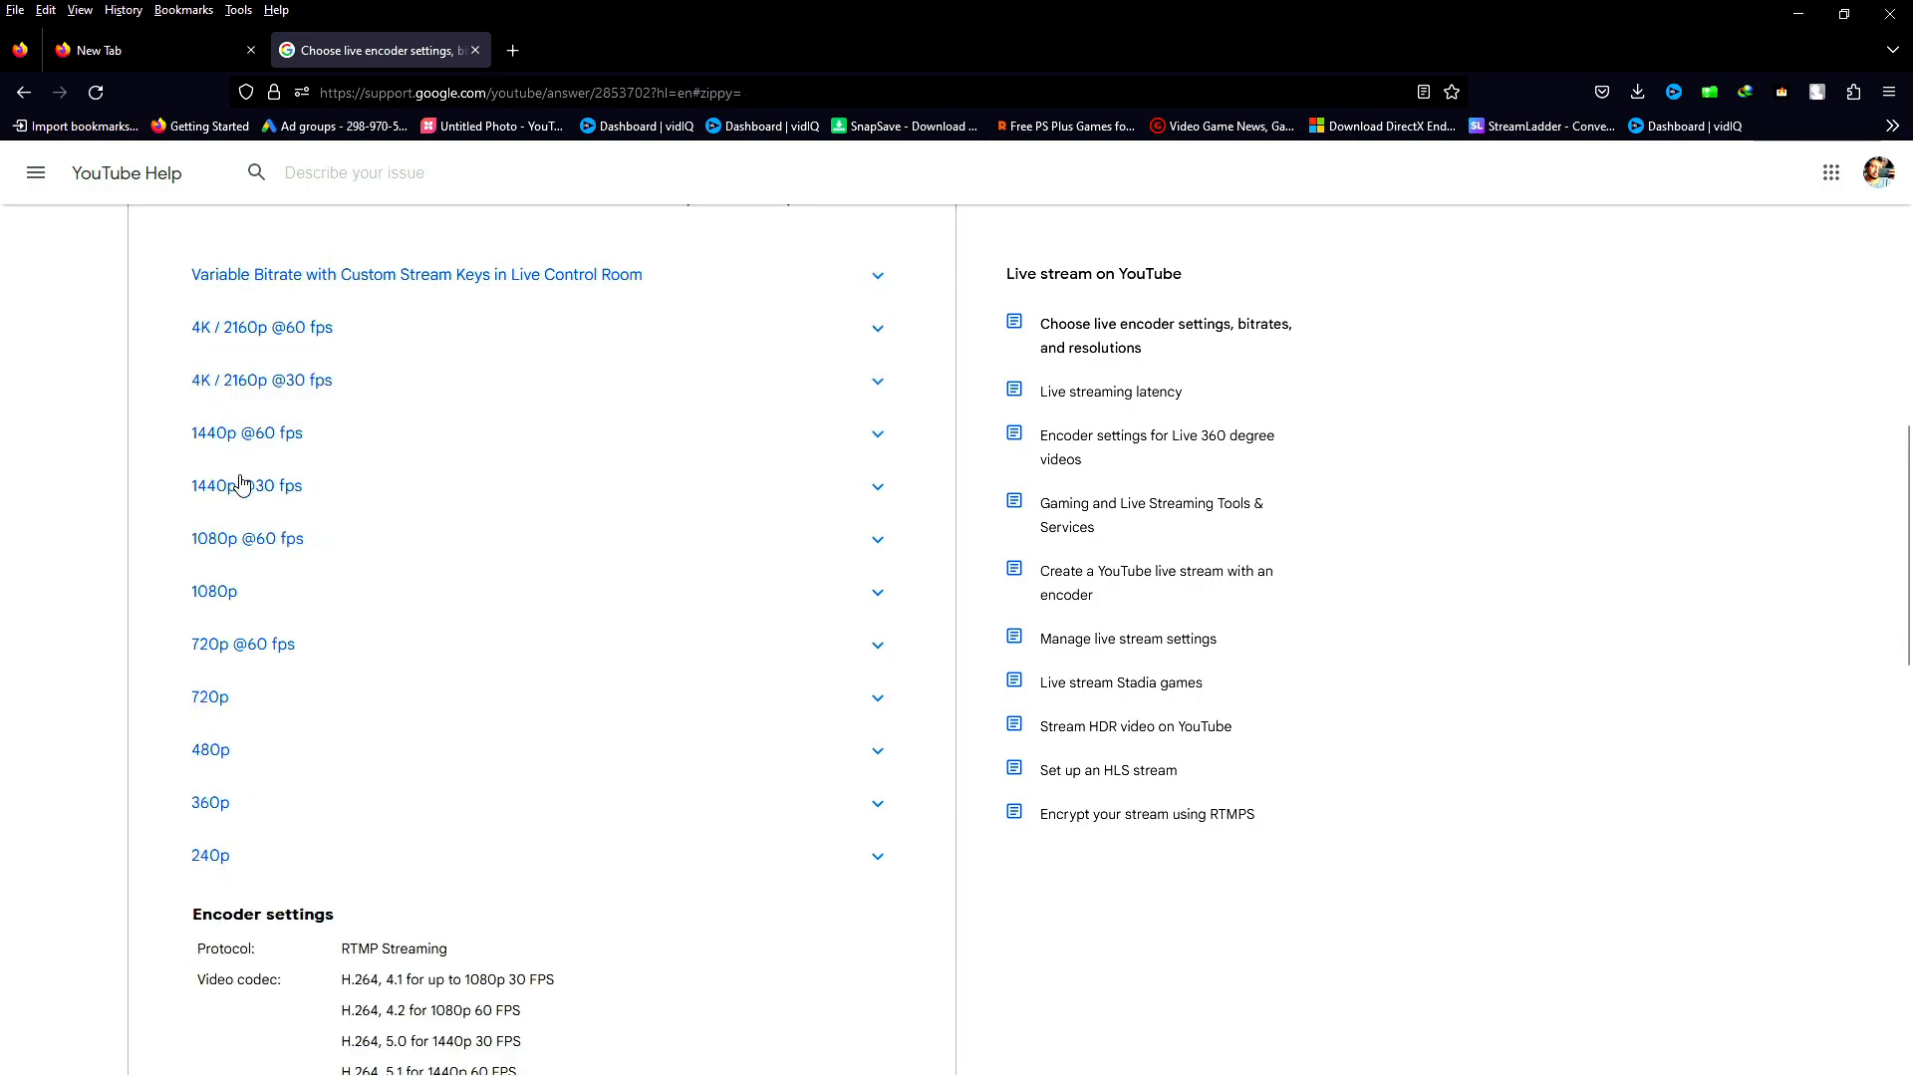
click(247, 543)
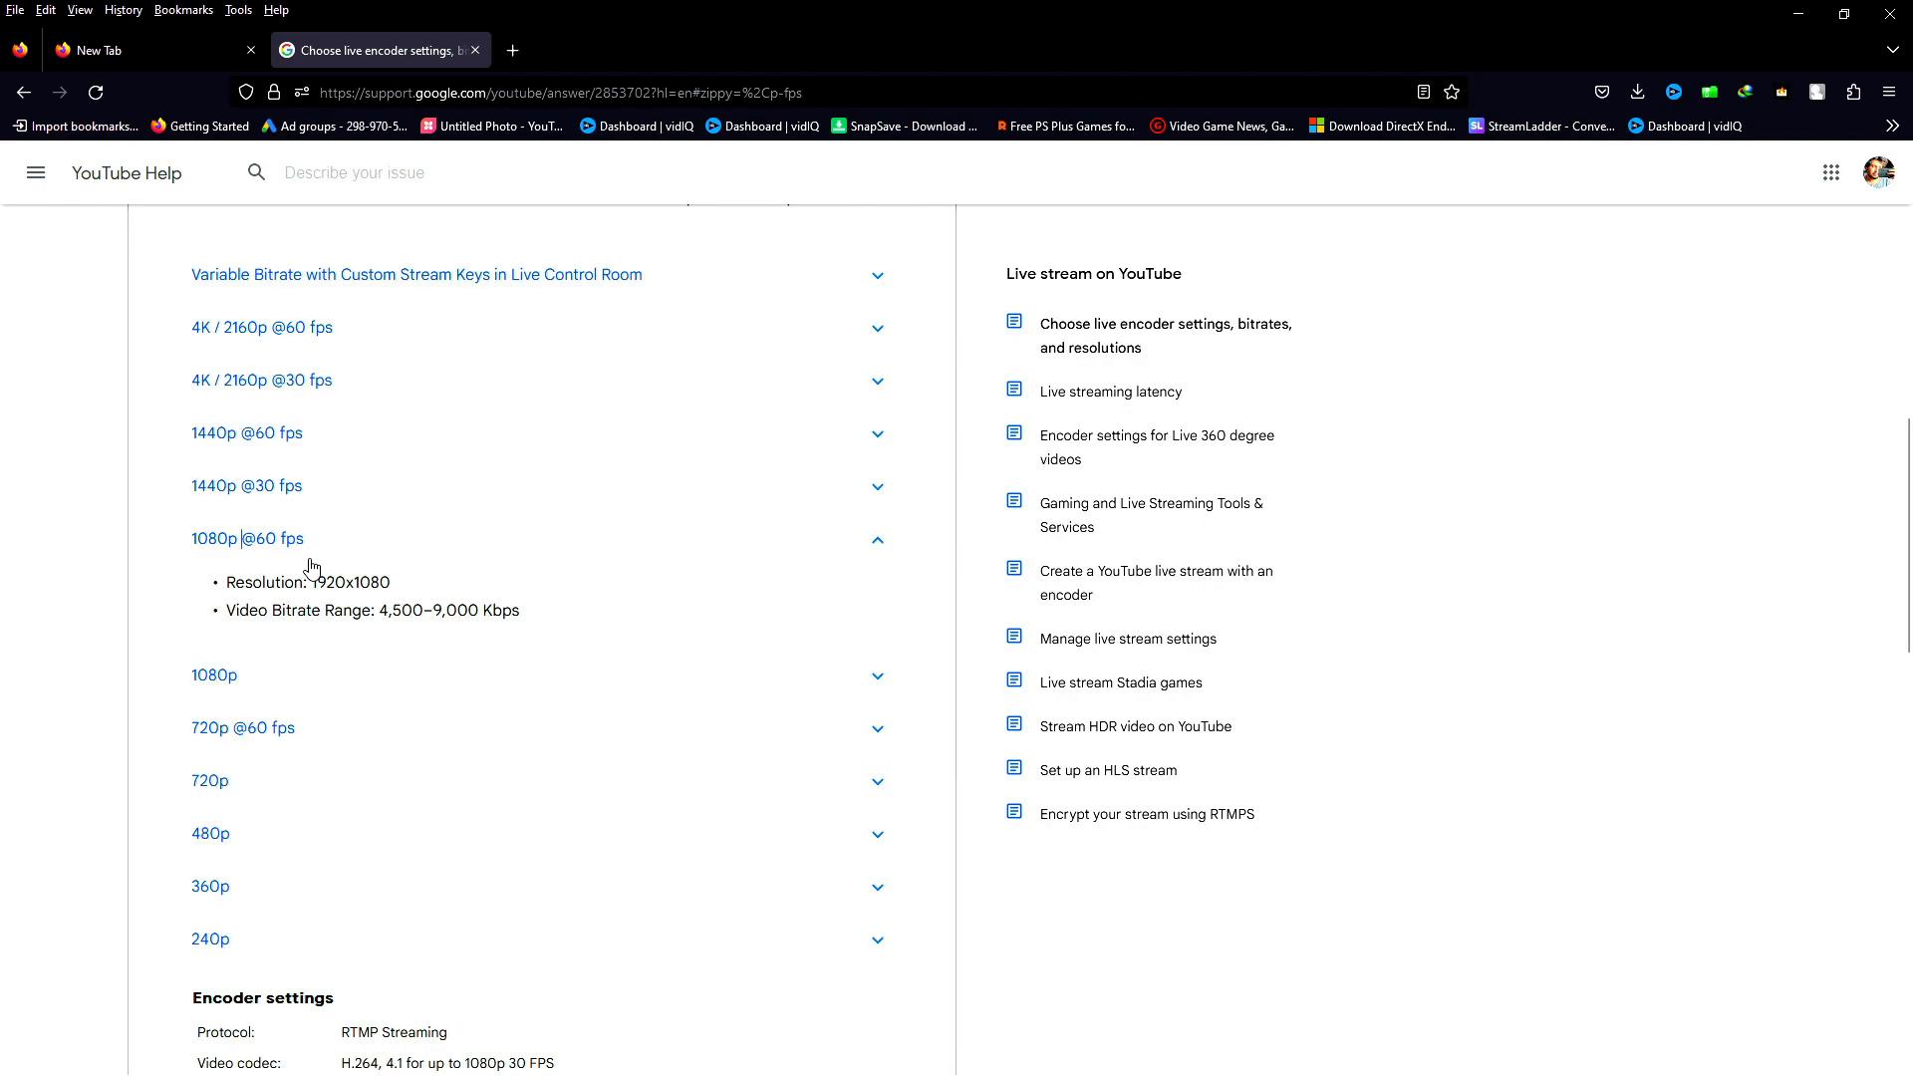
drag(304, 583, 225, 586)
click(357, 584)
mouse_move(250, 585)
mouse_down()
mouse_move(429, 584)
mouse_move(228, 575)
mouse_up()
click(429, 583)
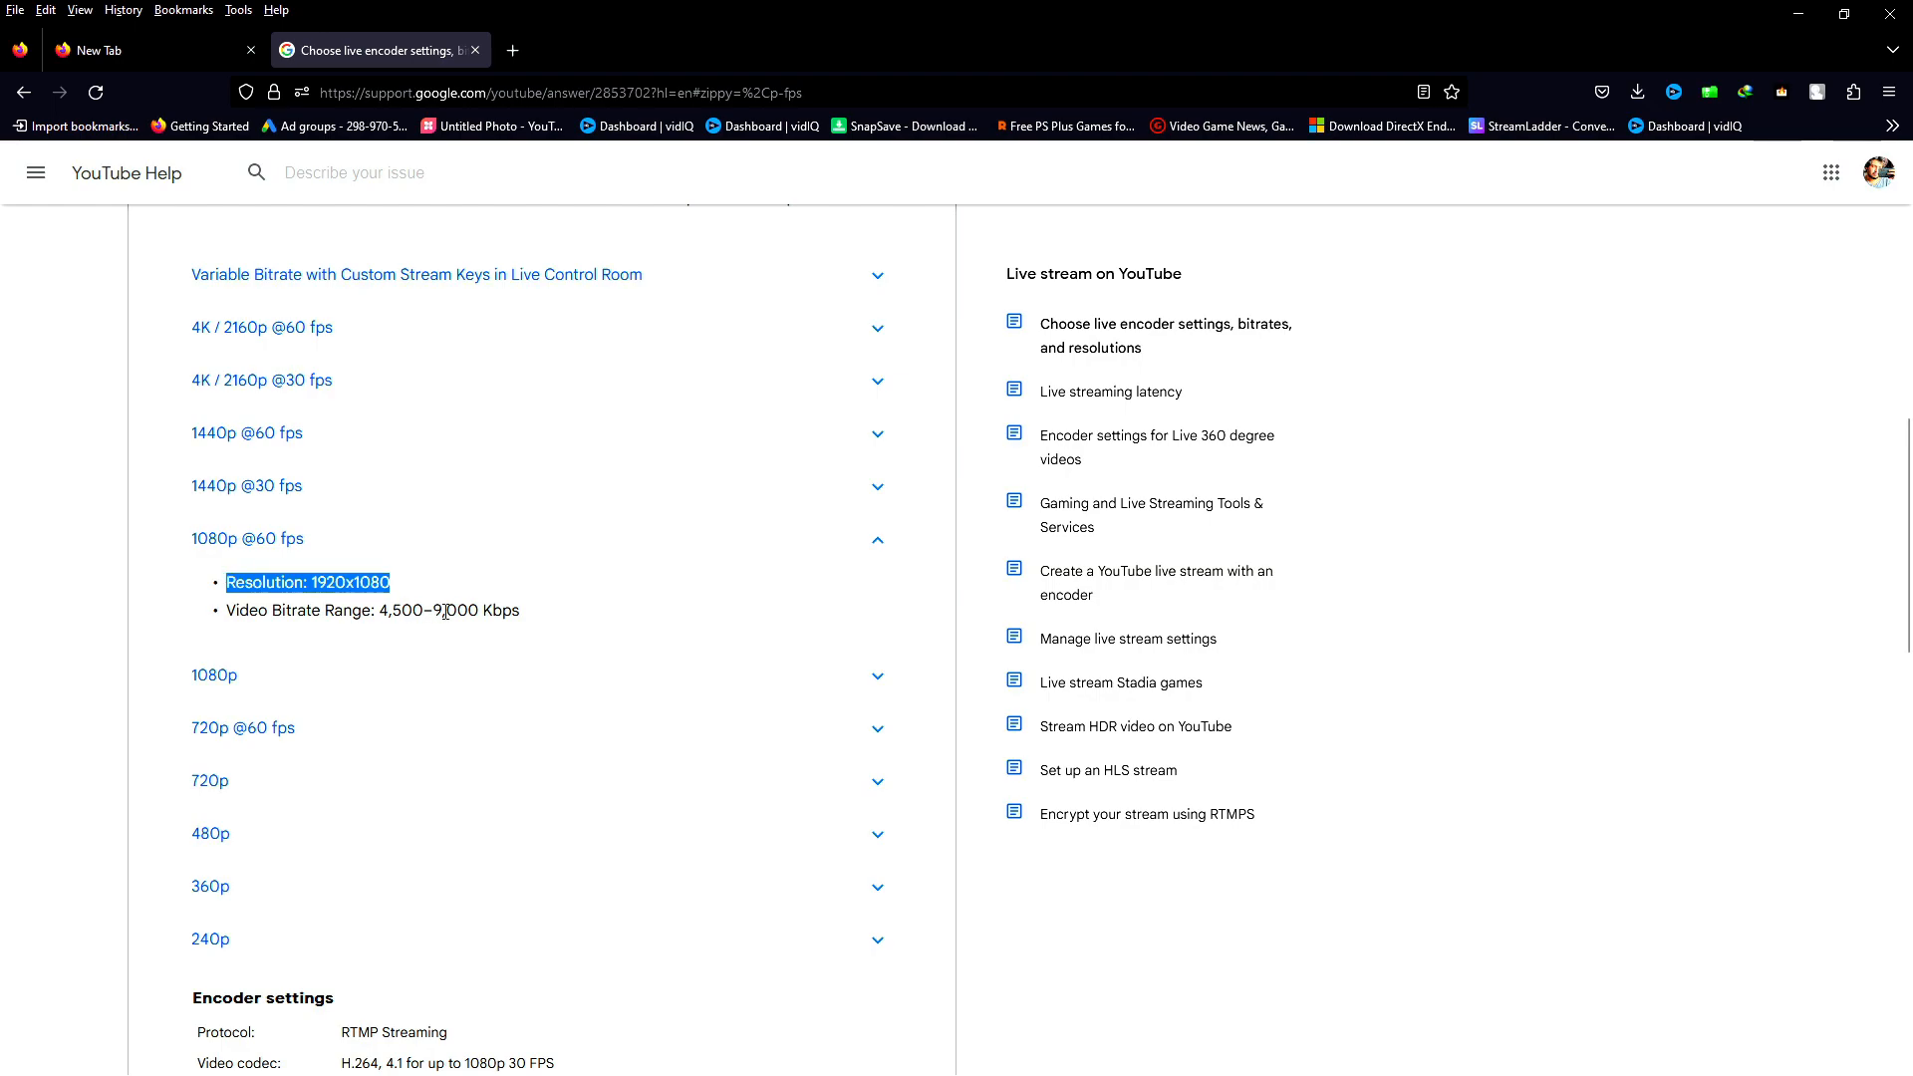
click(228, 585)
mouse_move(228, 586)
mouse_down()
mouse_move(392, 586)
mouse_move(236, 610)
mouse_move(517, 611)
mouse_move(214, 598)
mouse_up()
click(515, 611)
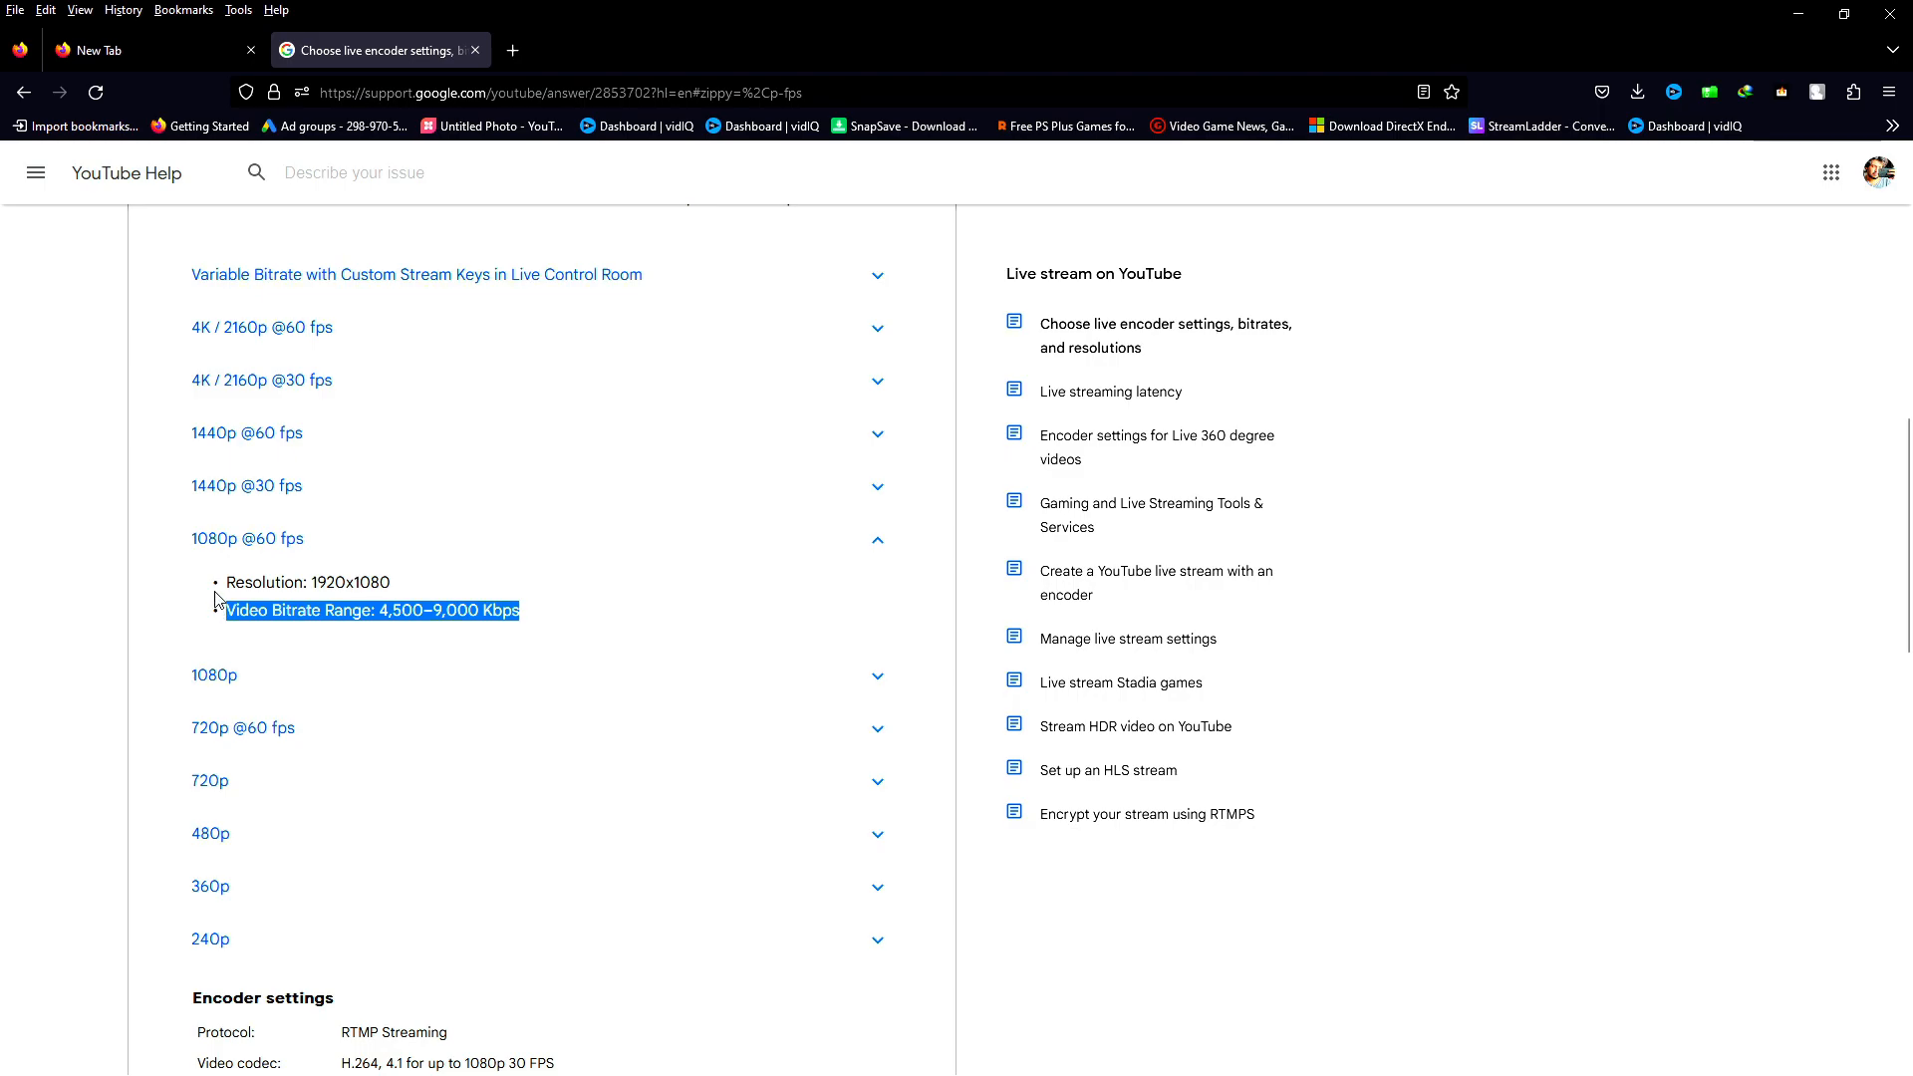
click(424, 611)
Expand the 1080p entry and check its resolution and video bitrate range
click(325, 686)
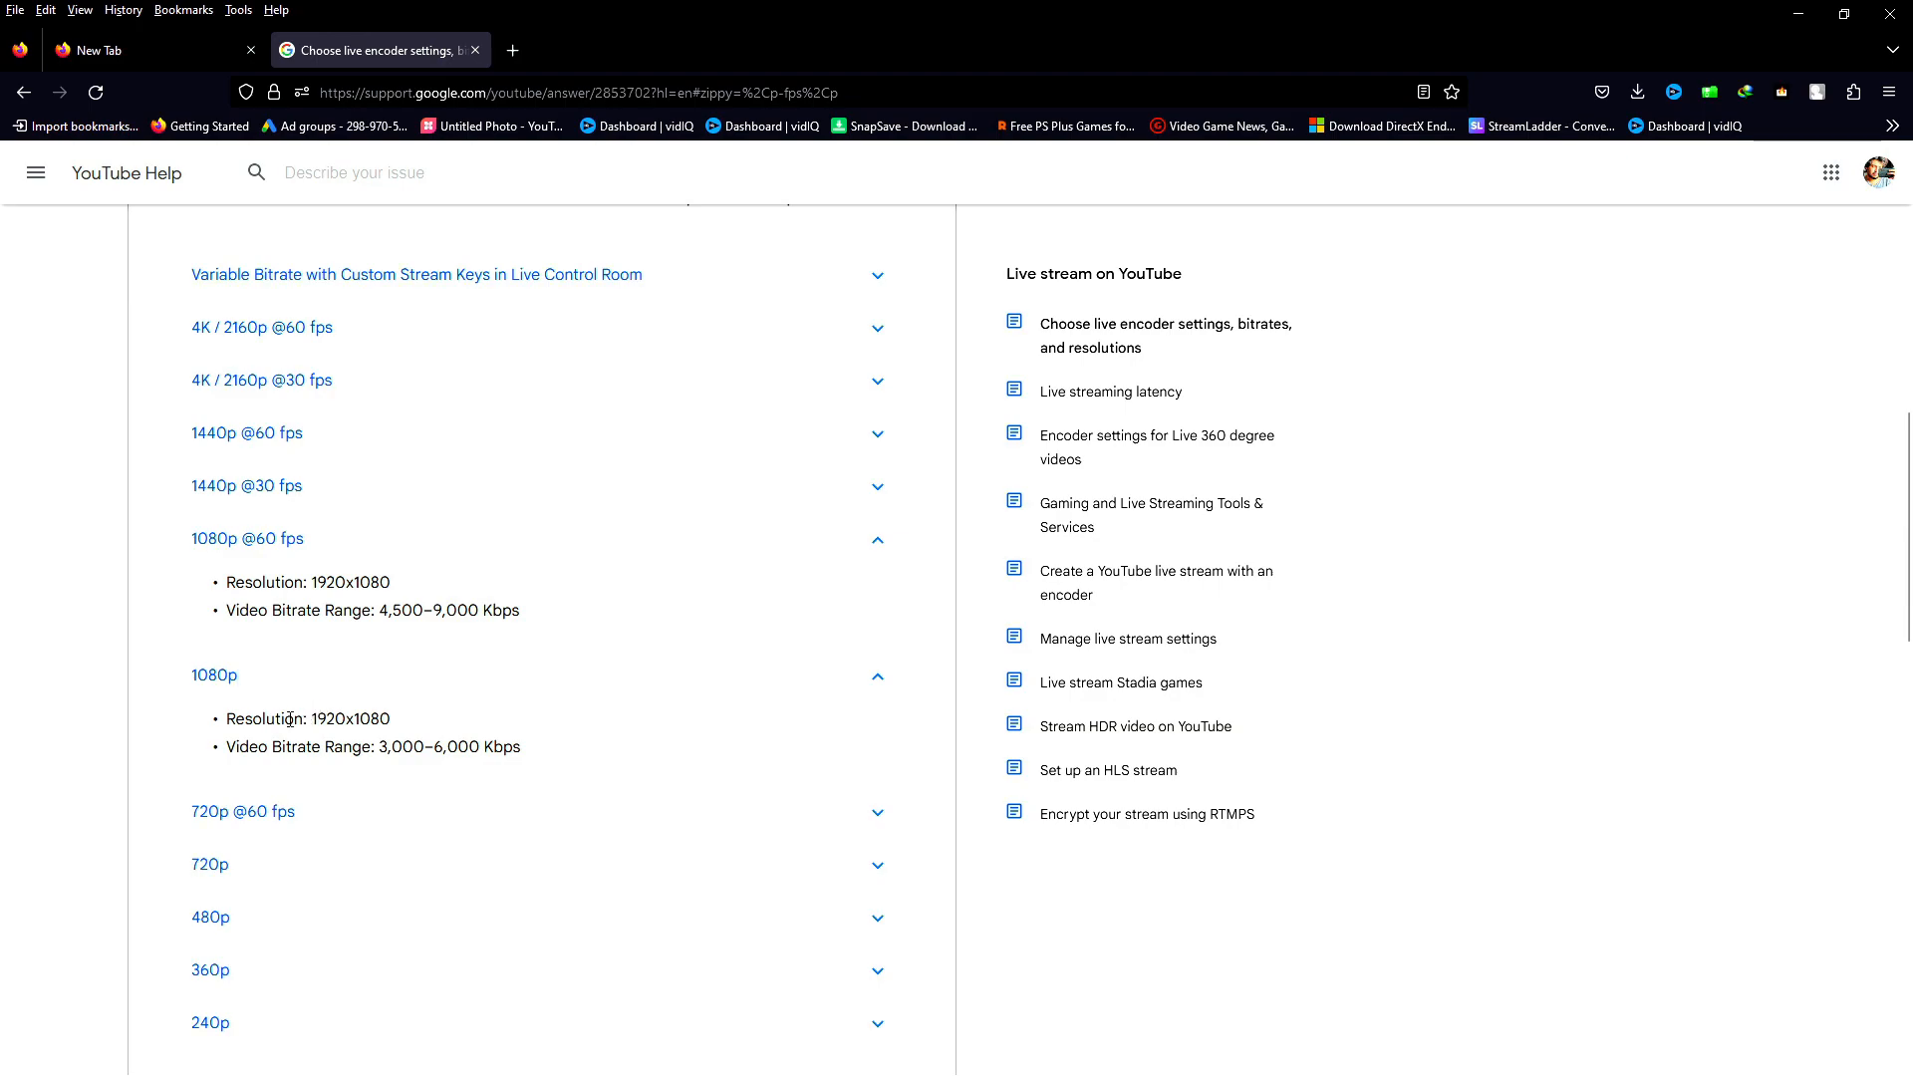
drag(390, 718, 333, 721)
click(334, 721)
drag(376, 746, 577, 757)
click(485, 748)
click(257, 823)
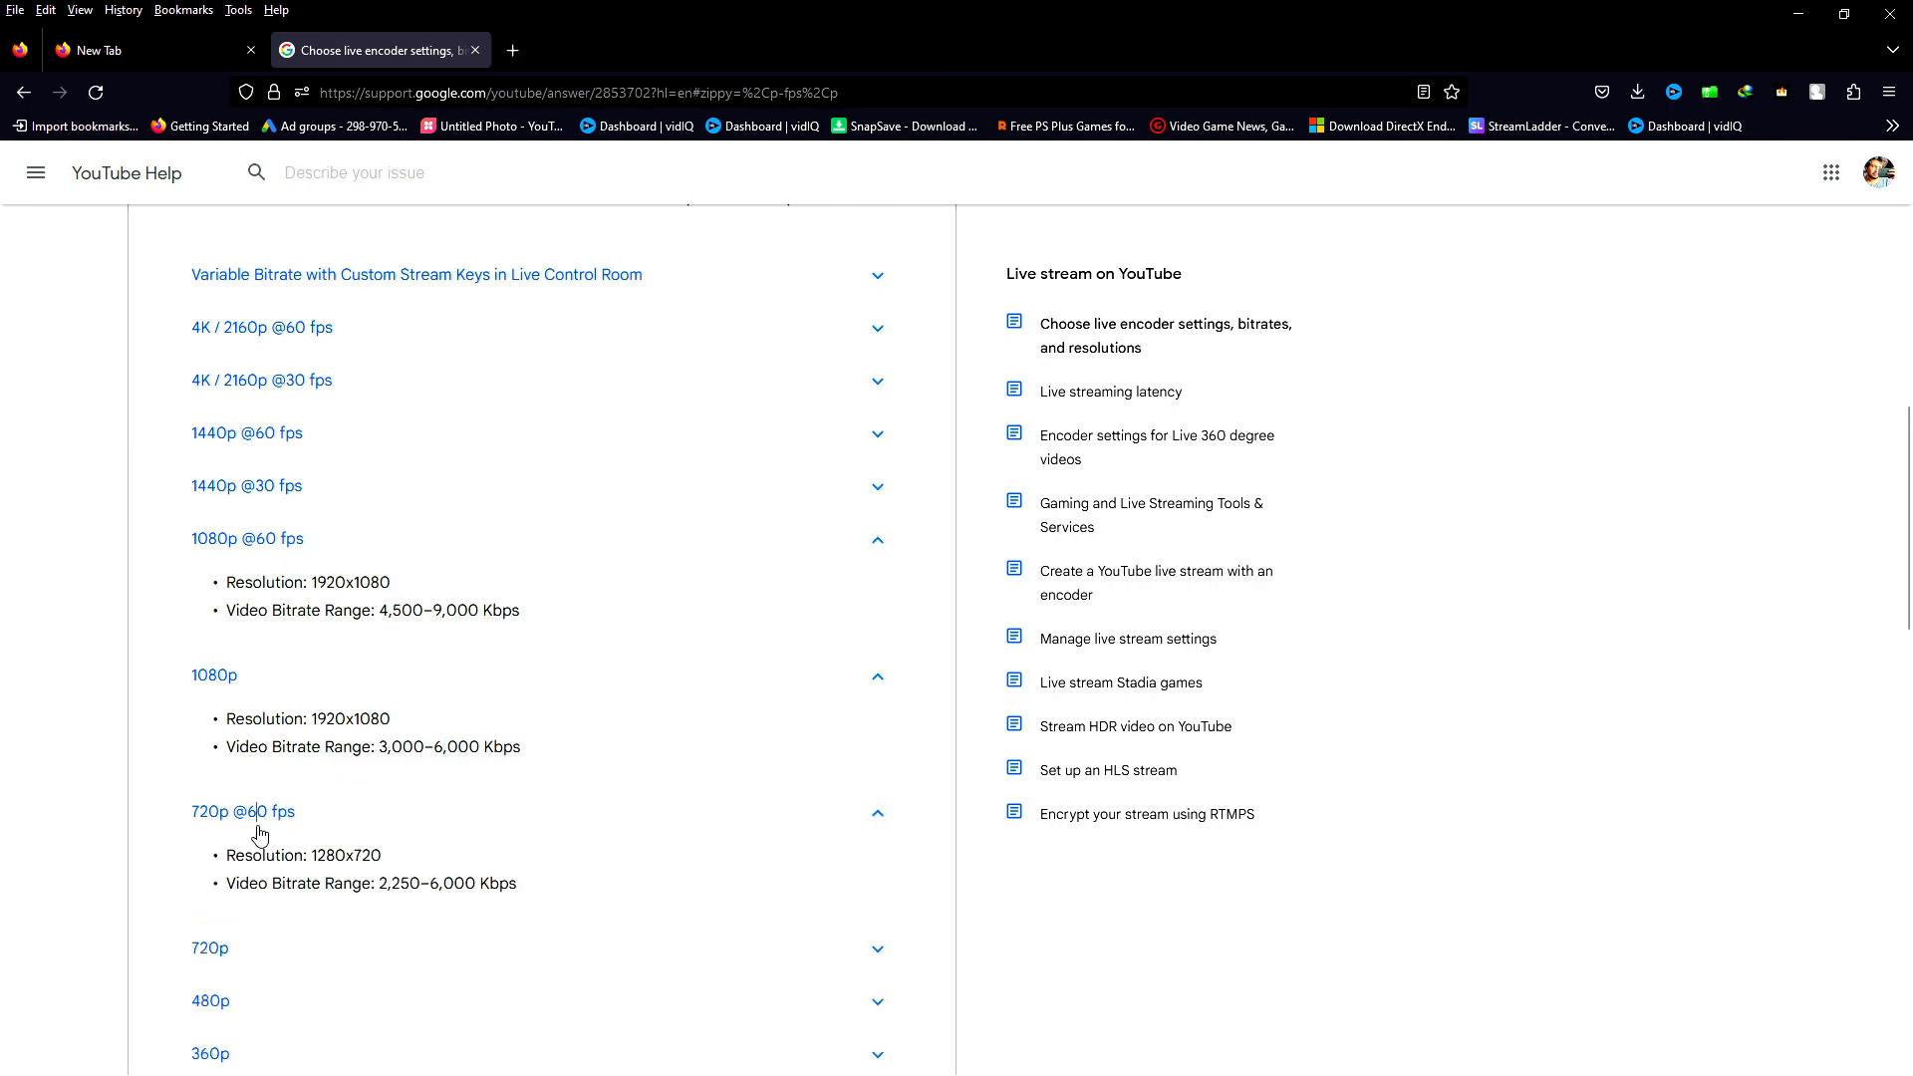
drag(317, 863, 546, 902)
click(391, 884)
click(429, 885)
click(549, 902)
click(365, 397)
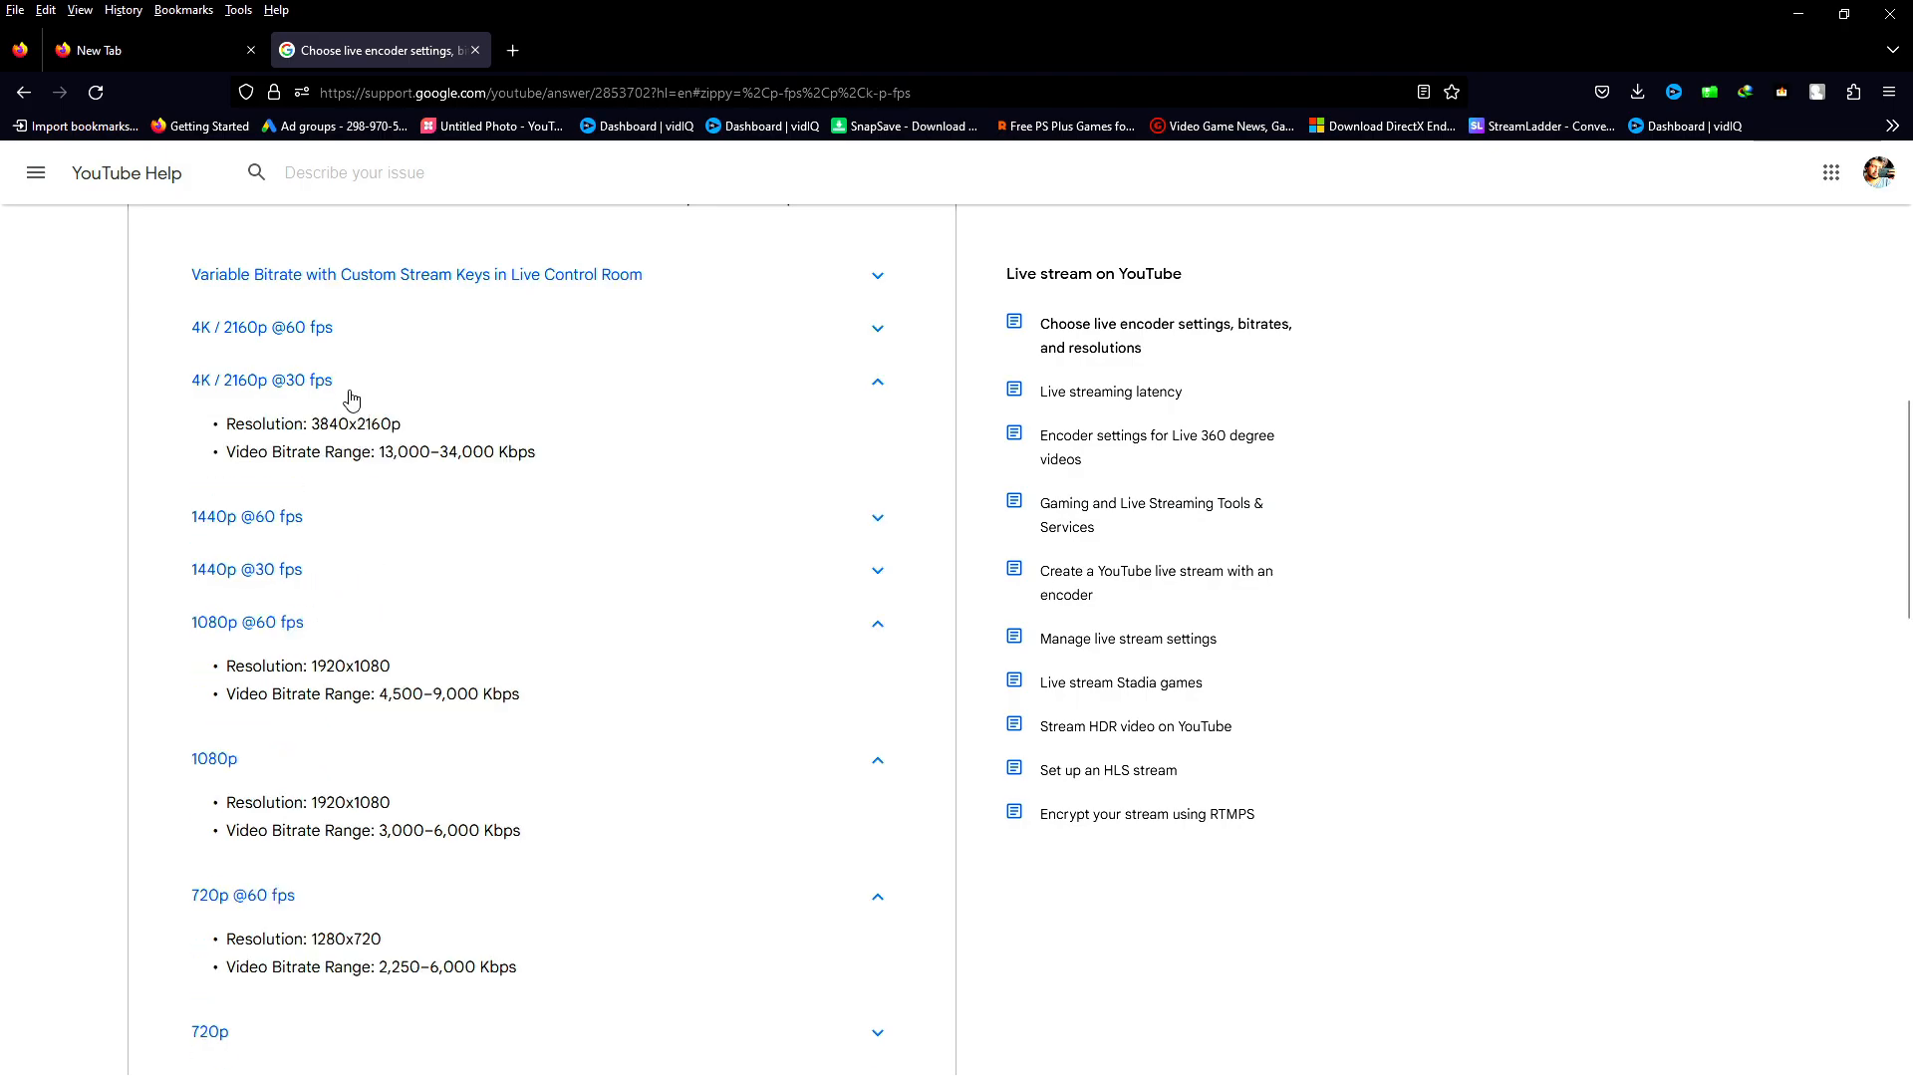
click(342, 341)
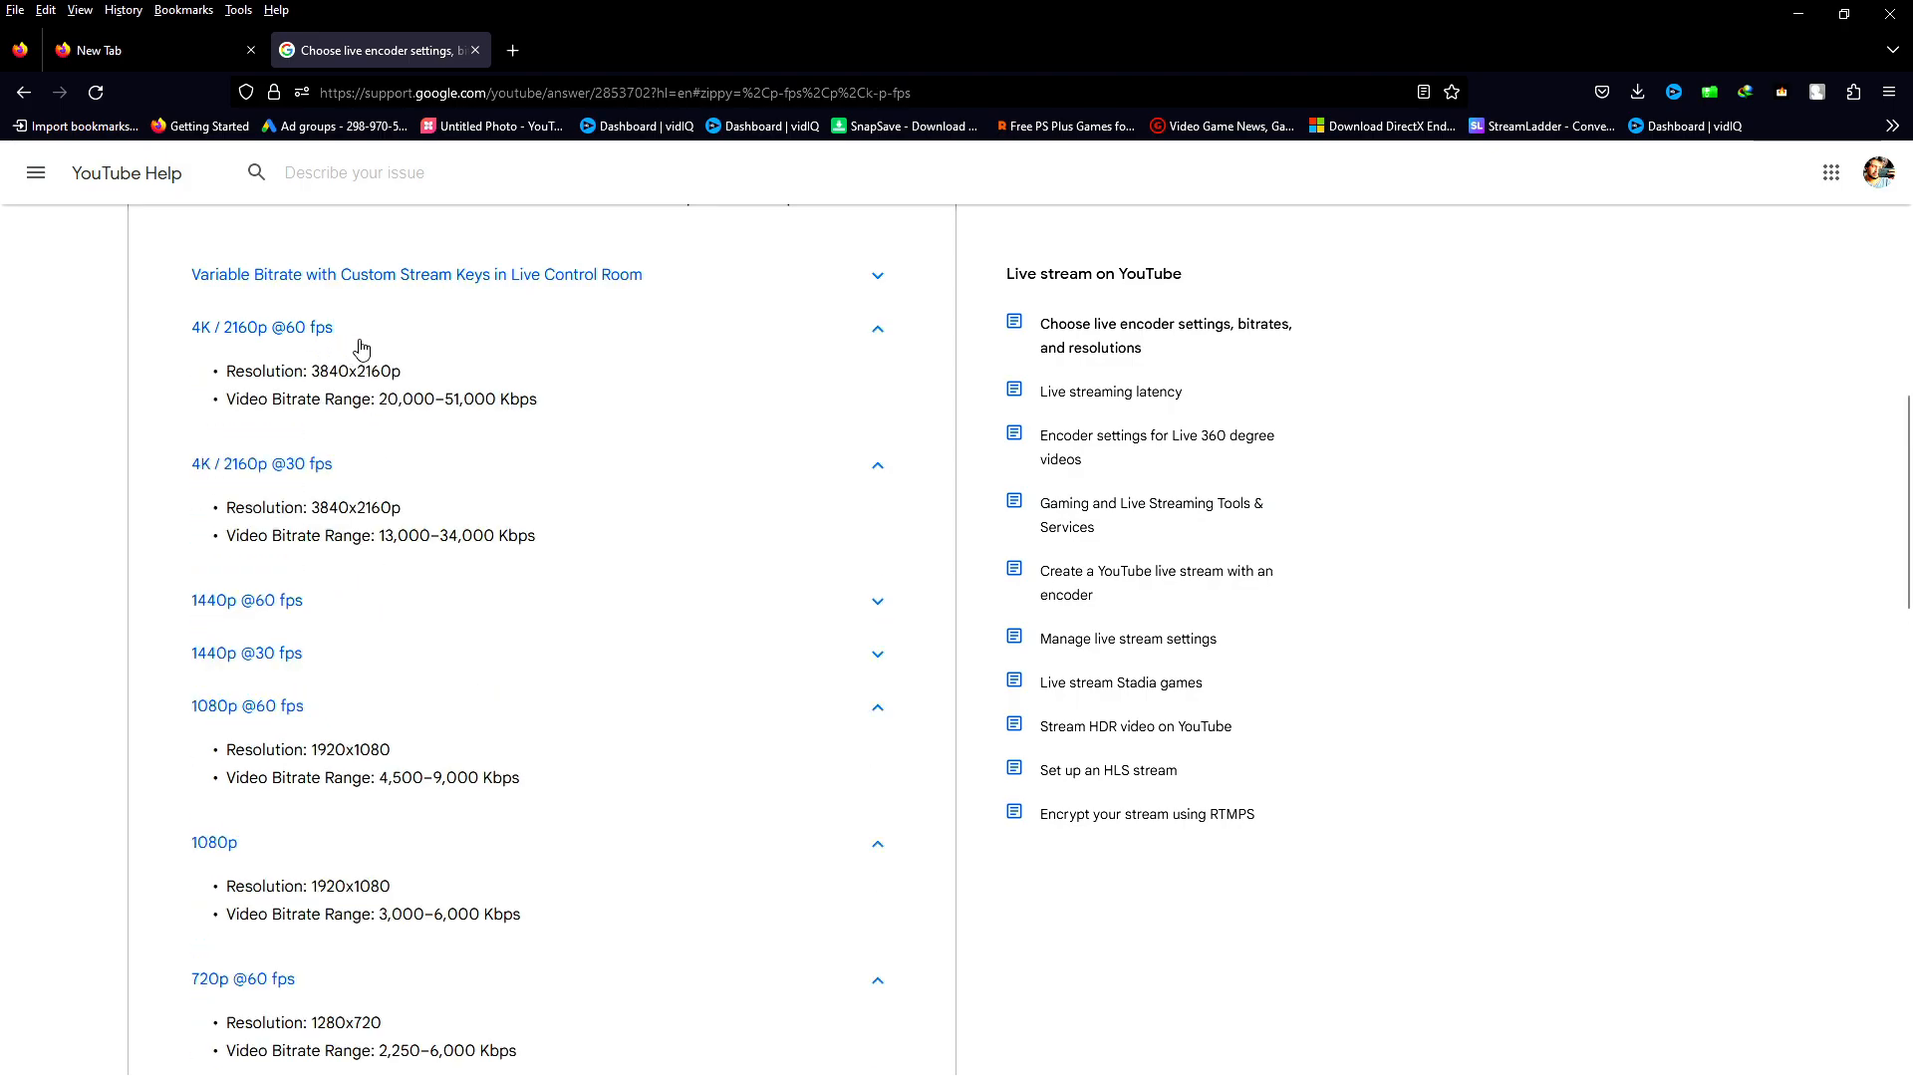
click(357, 344)
click(343, 377)
click(315, 438)
click(318, 443)
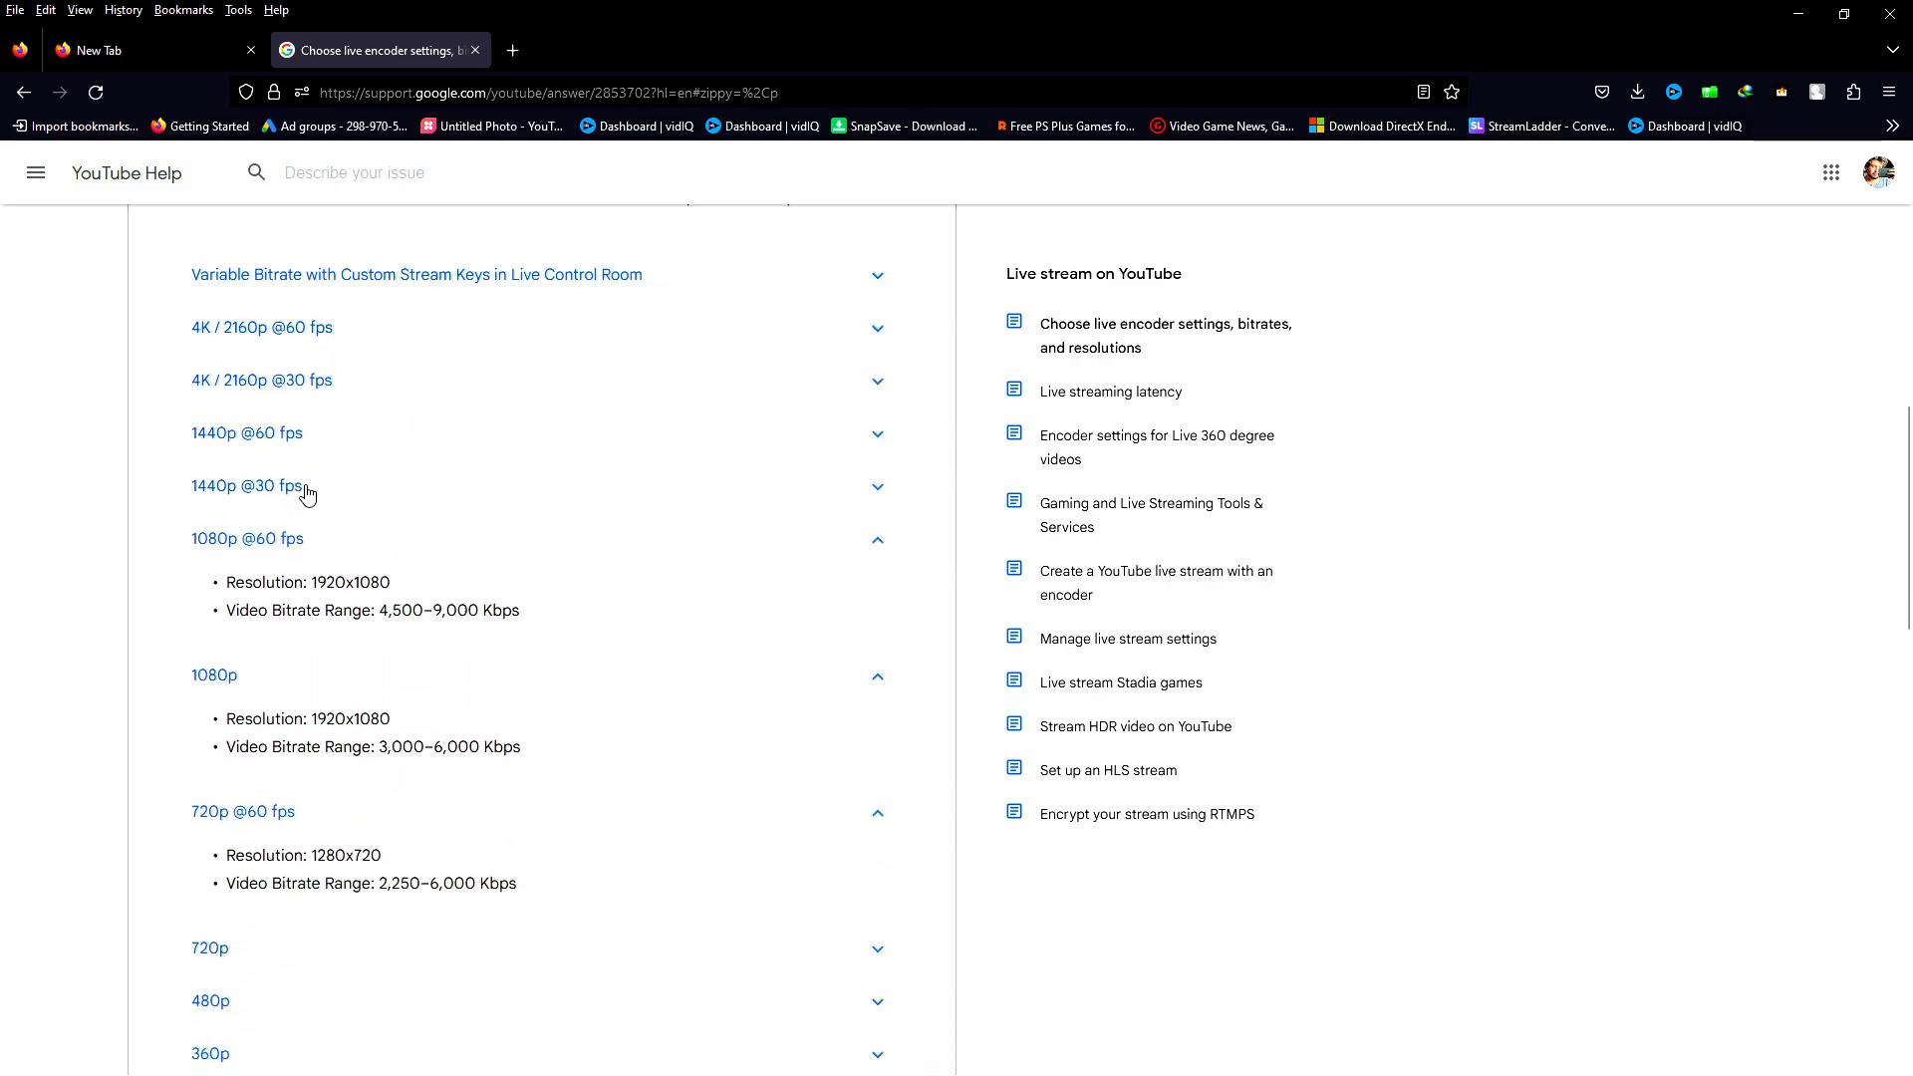
click(309, 536)
click(303, 589)
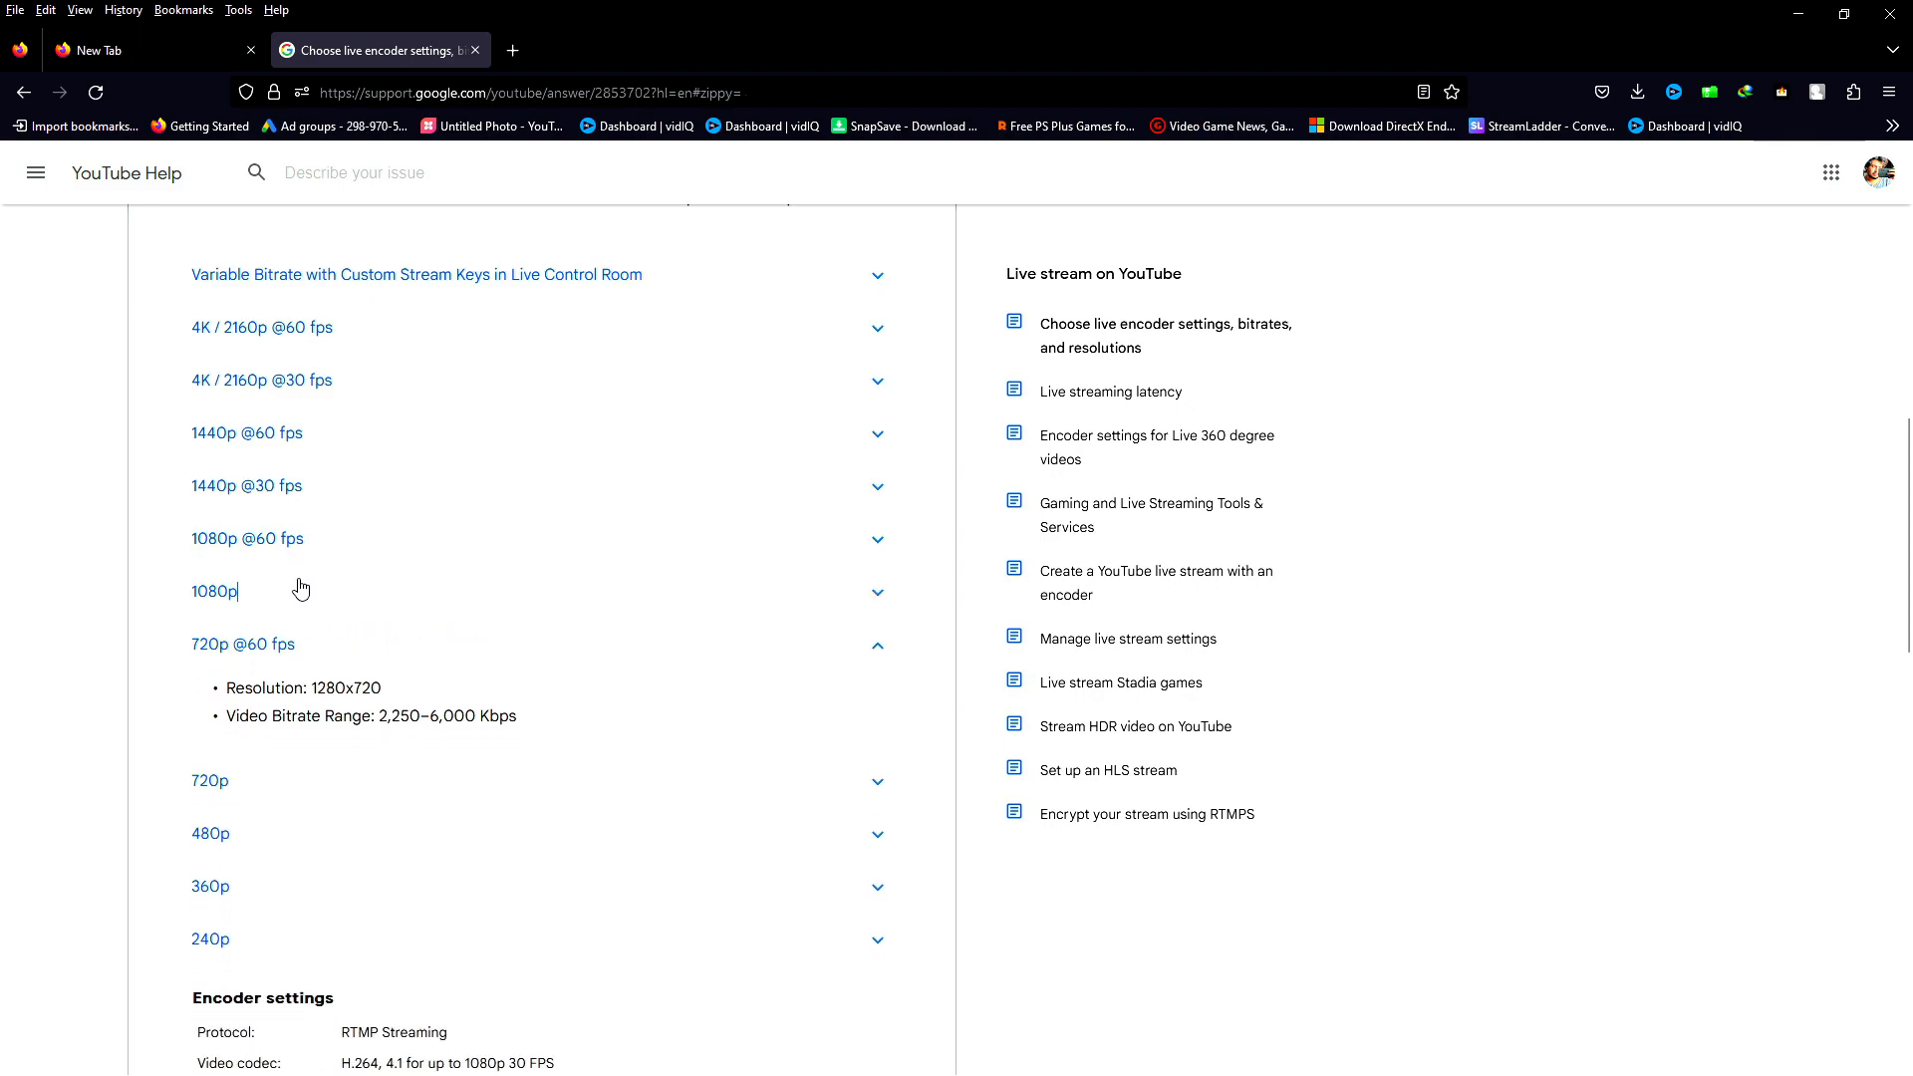
click(301, 589)
click(301, 590)
click(456, 654)
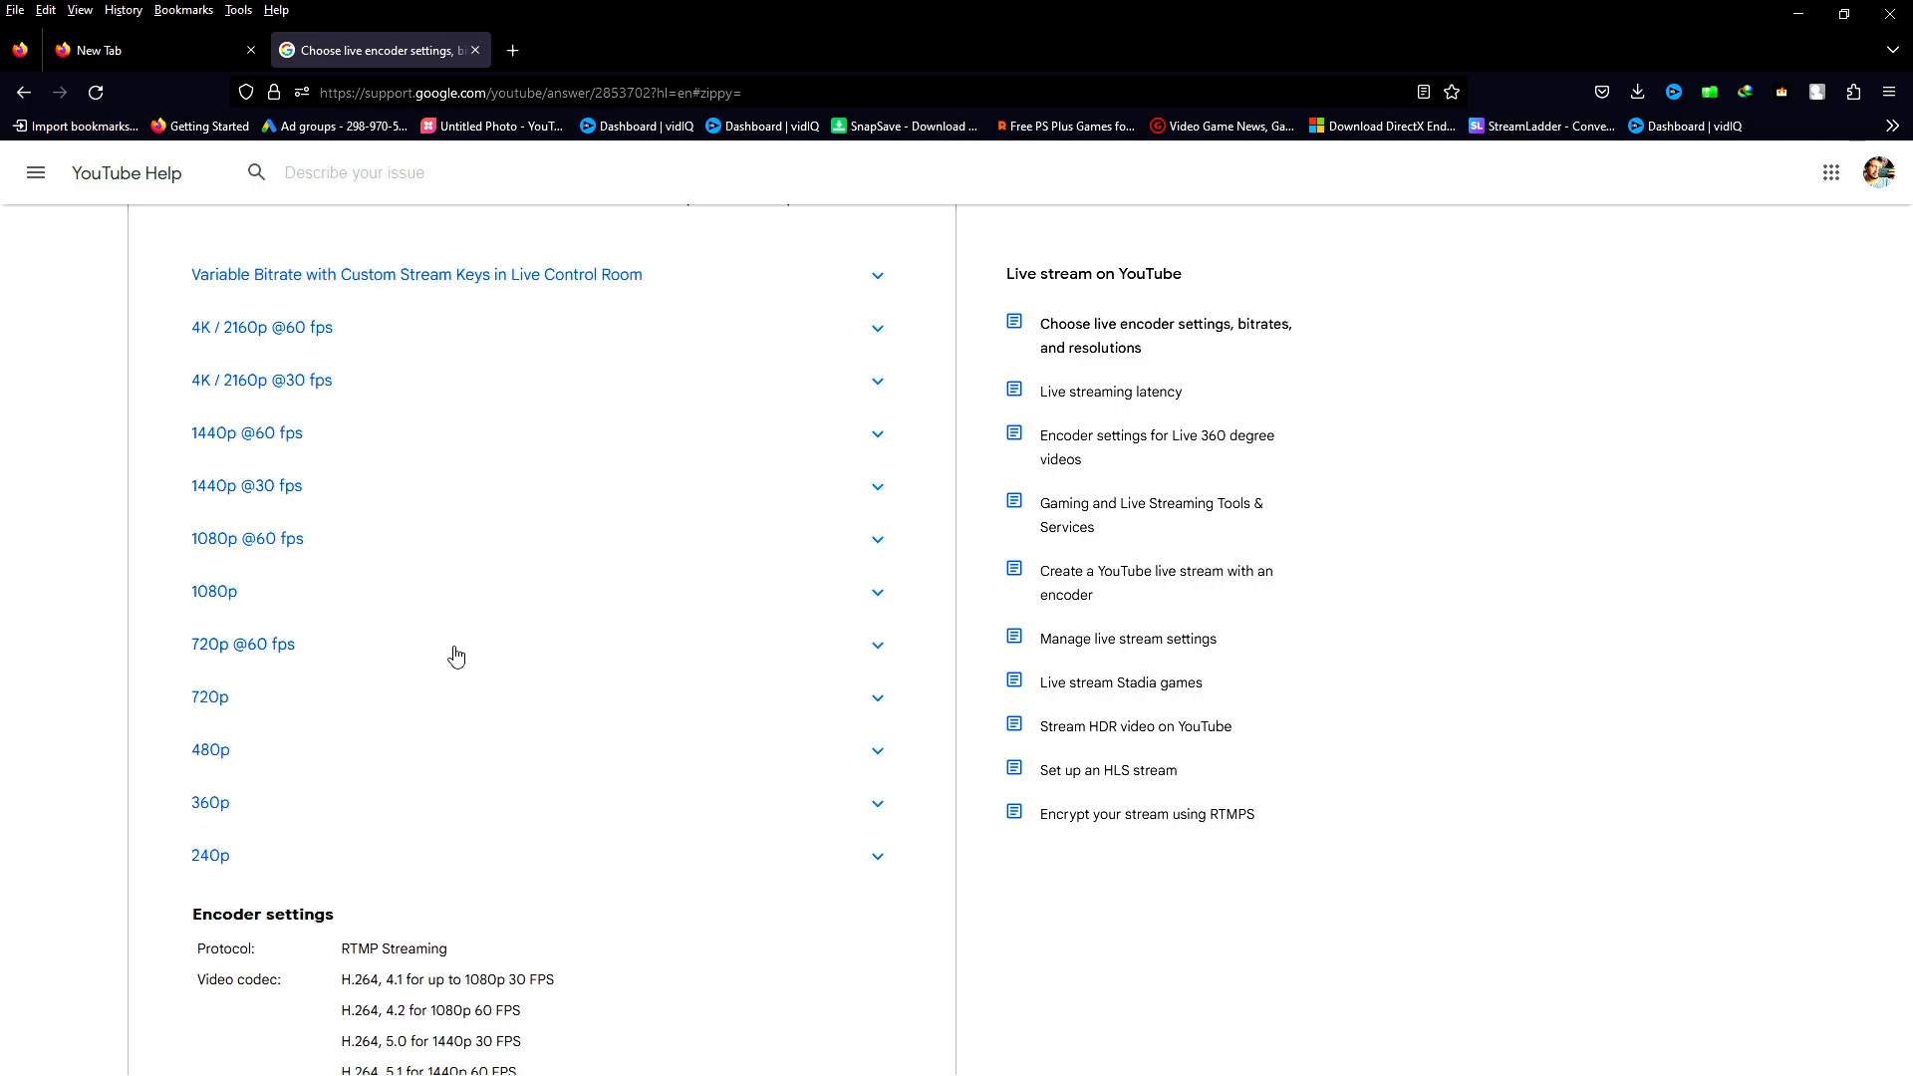
Look over the Encoder settings section below the resolution list, including video codec, keyframe frequency and bitrate encoding
scroll(455, 655, down, 1)
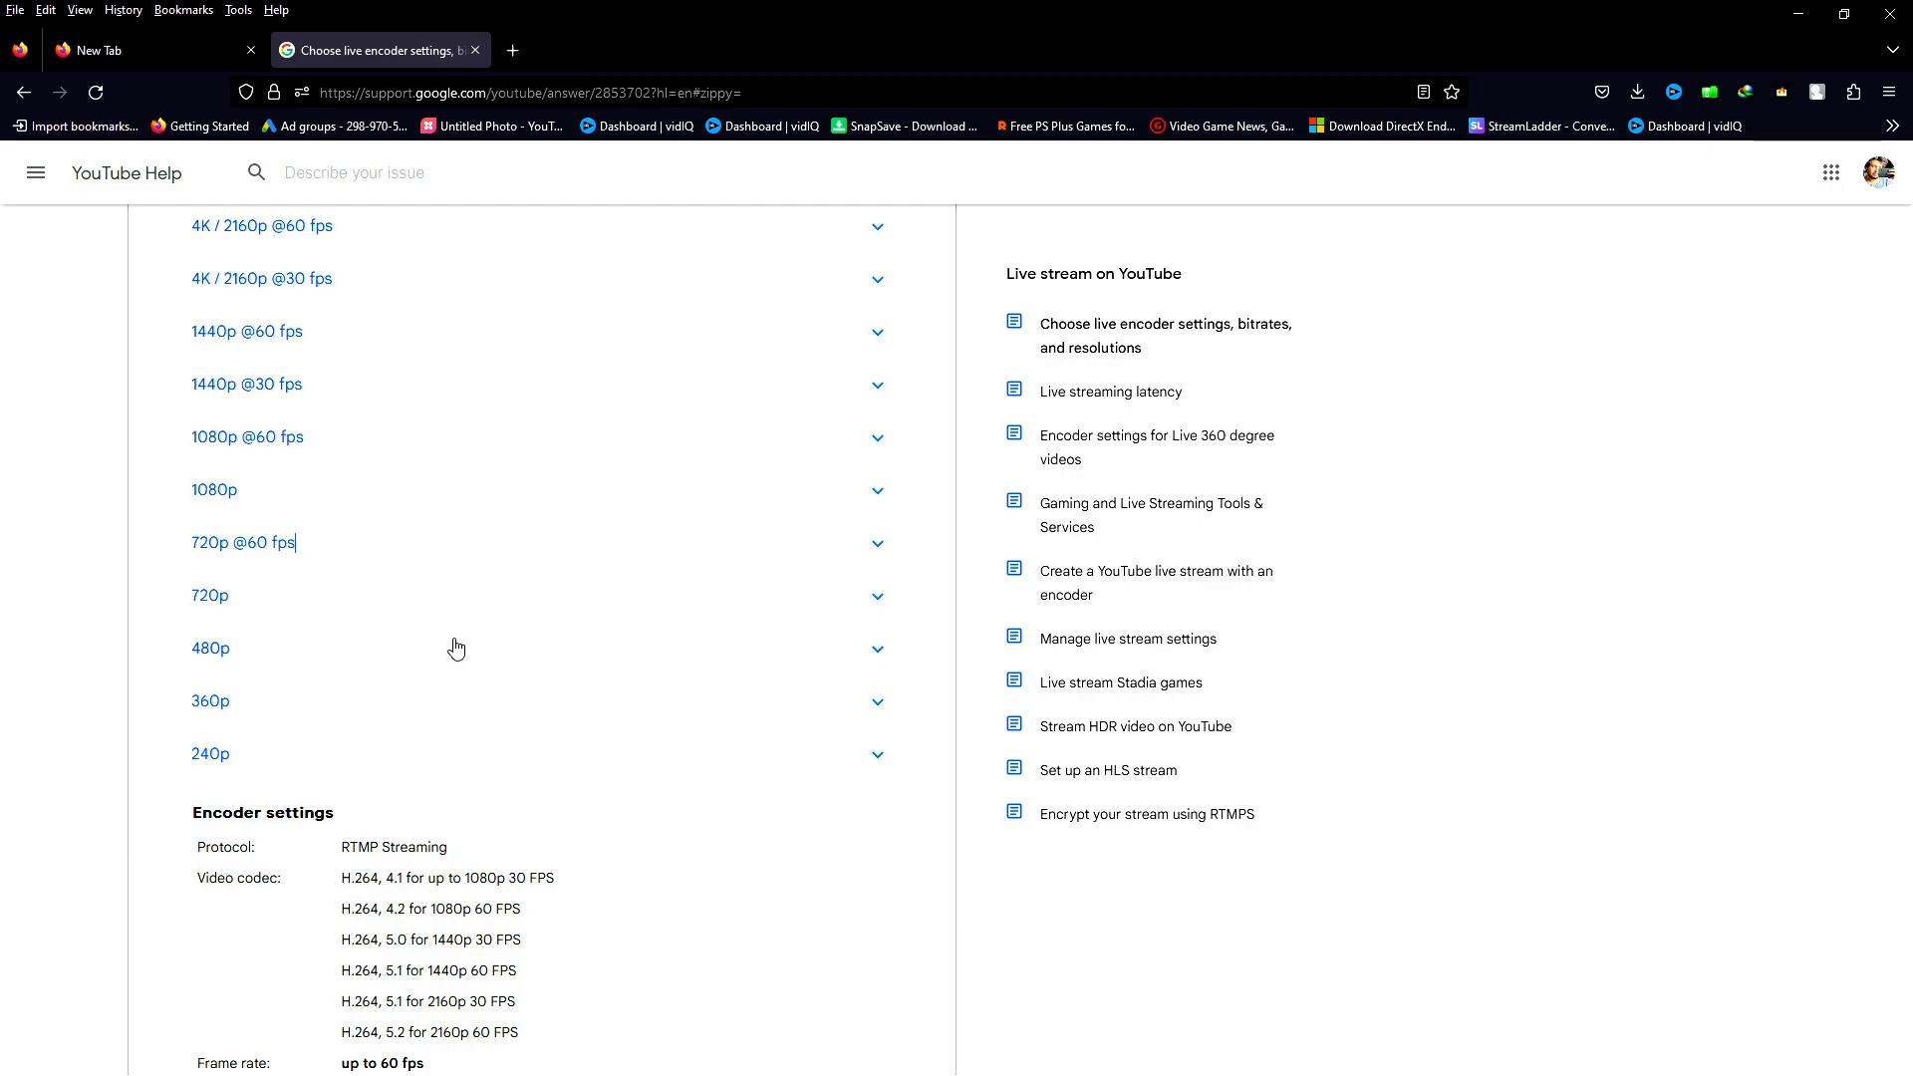
scroll(454, 645, down, 1)
scroll(380, 649, up, 3)
scroll(380, 649, down, 5)
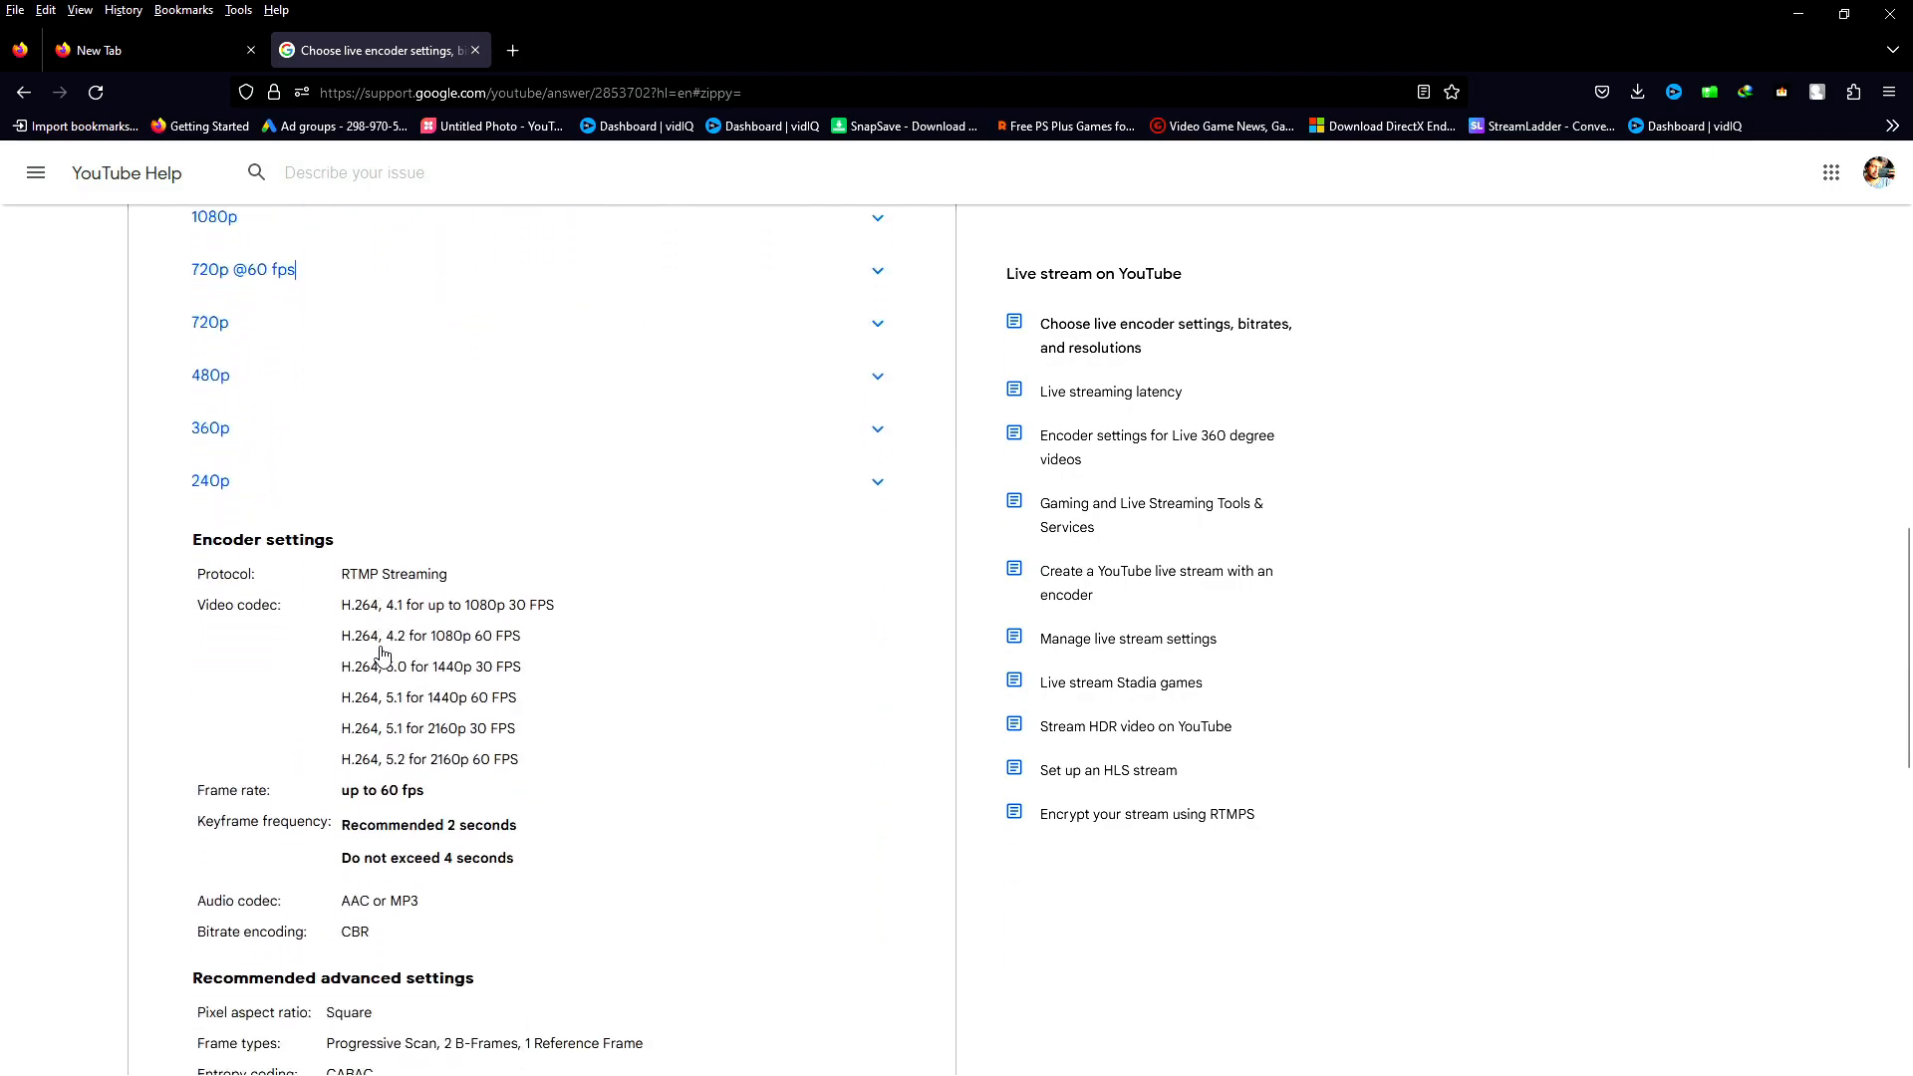
scroll(303, 709, up, 6)
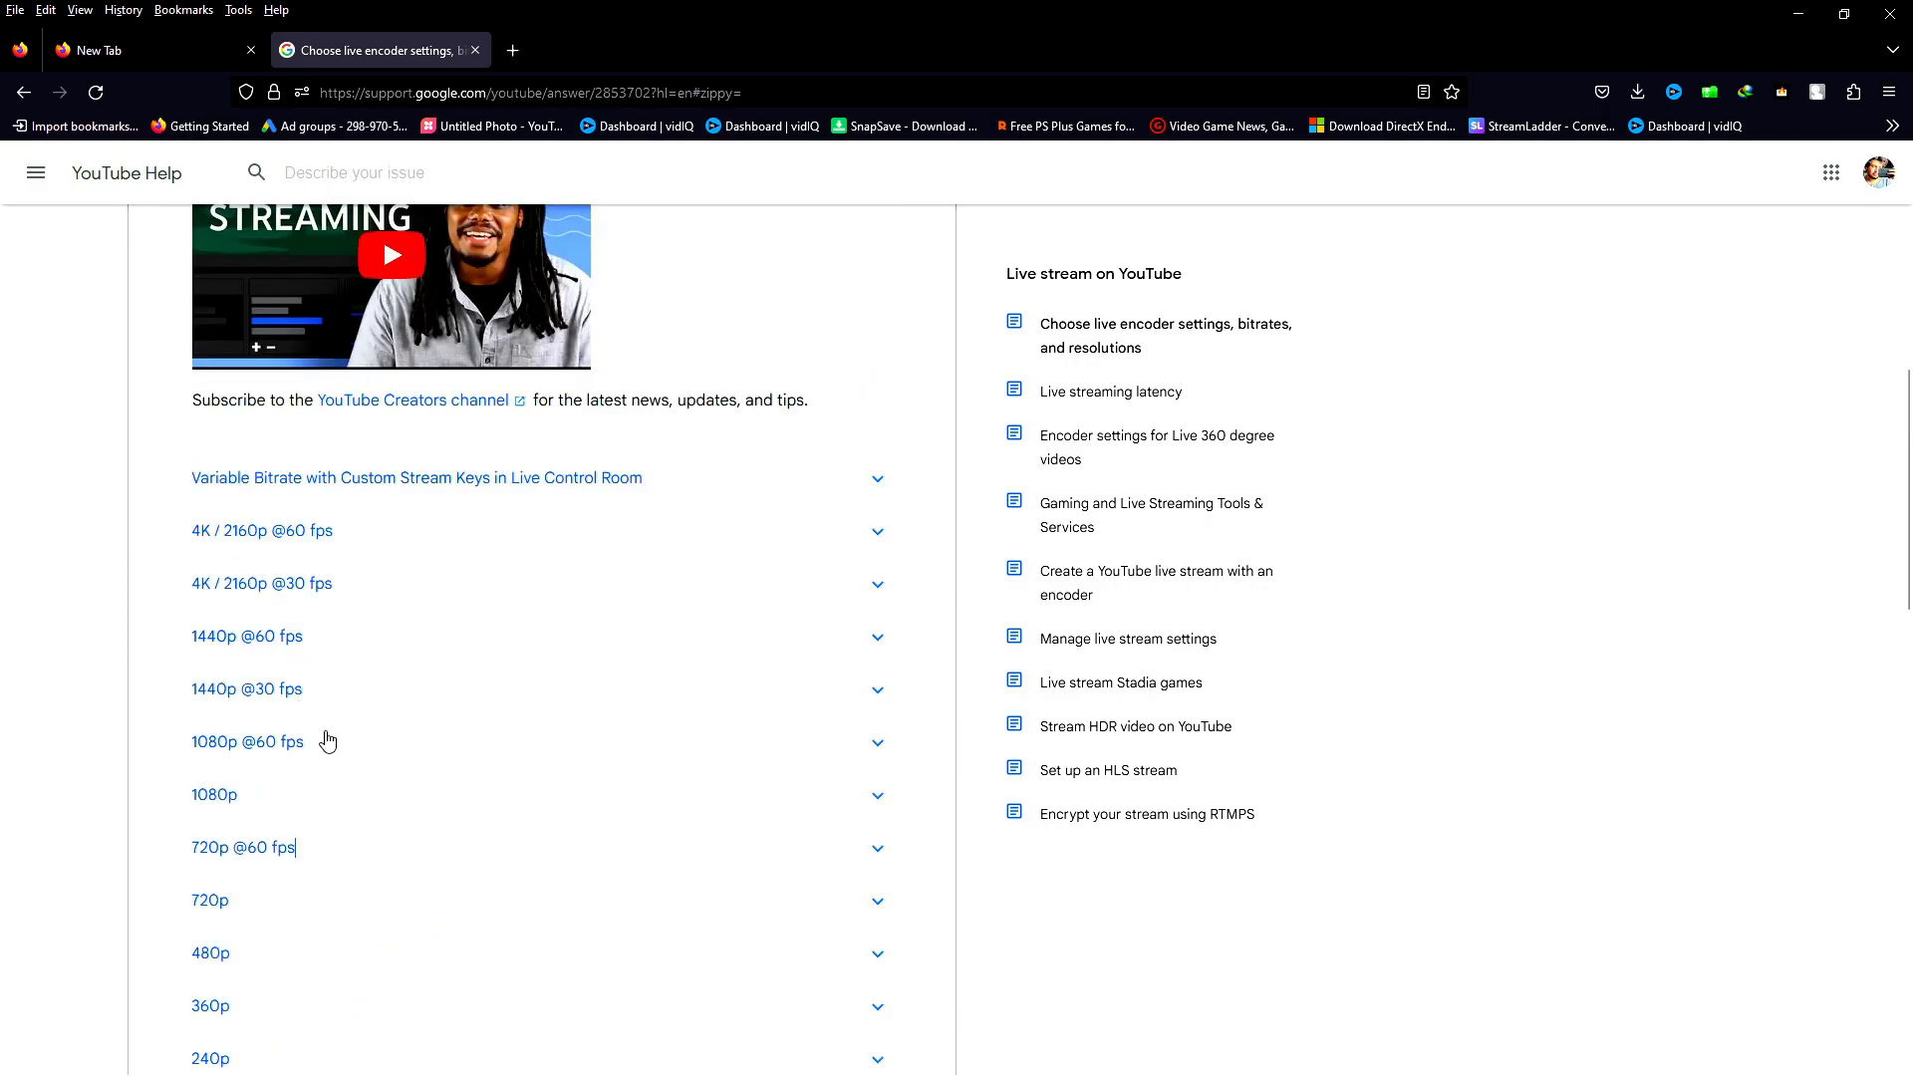
click(329, 681)
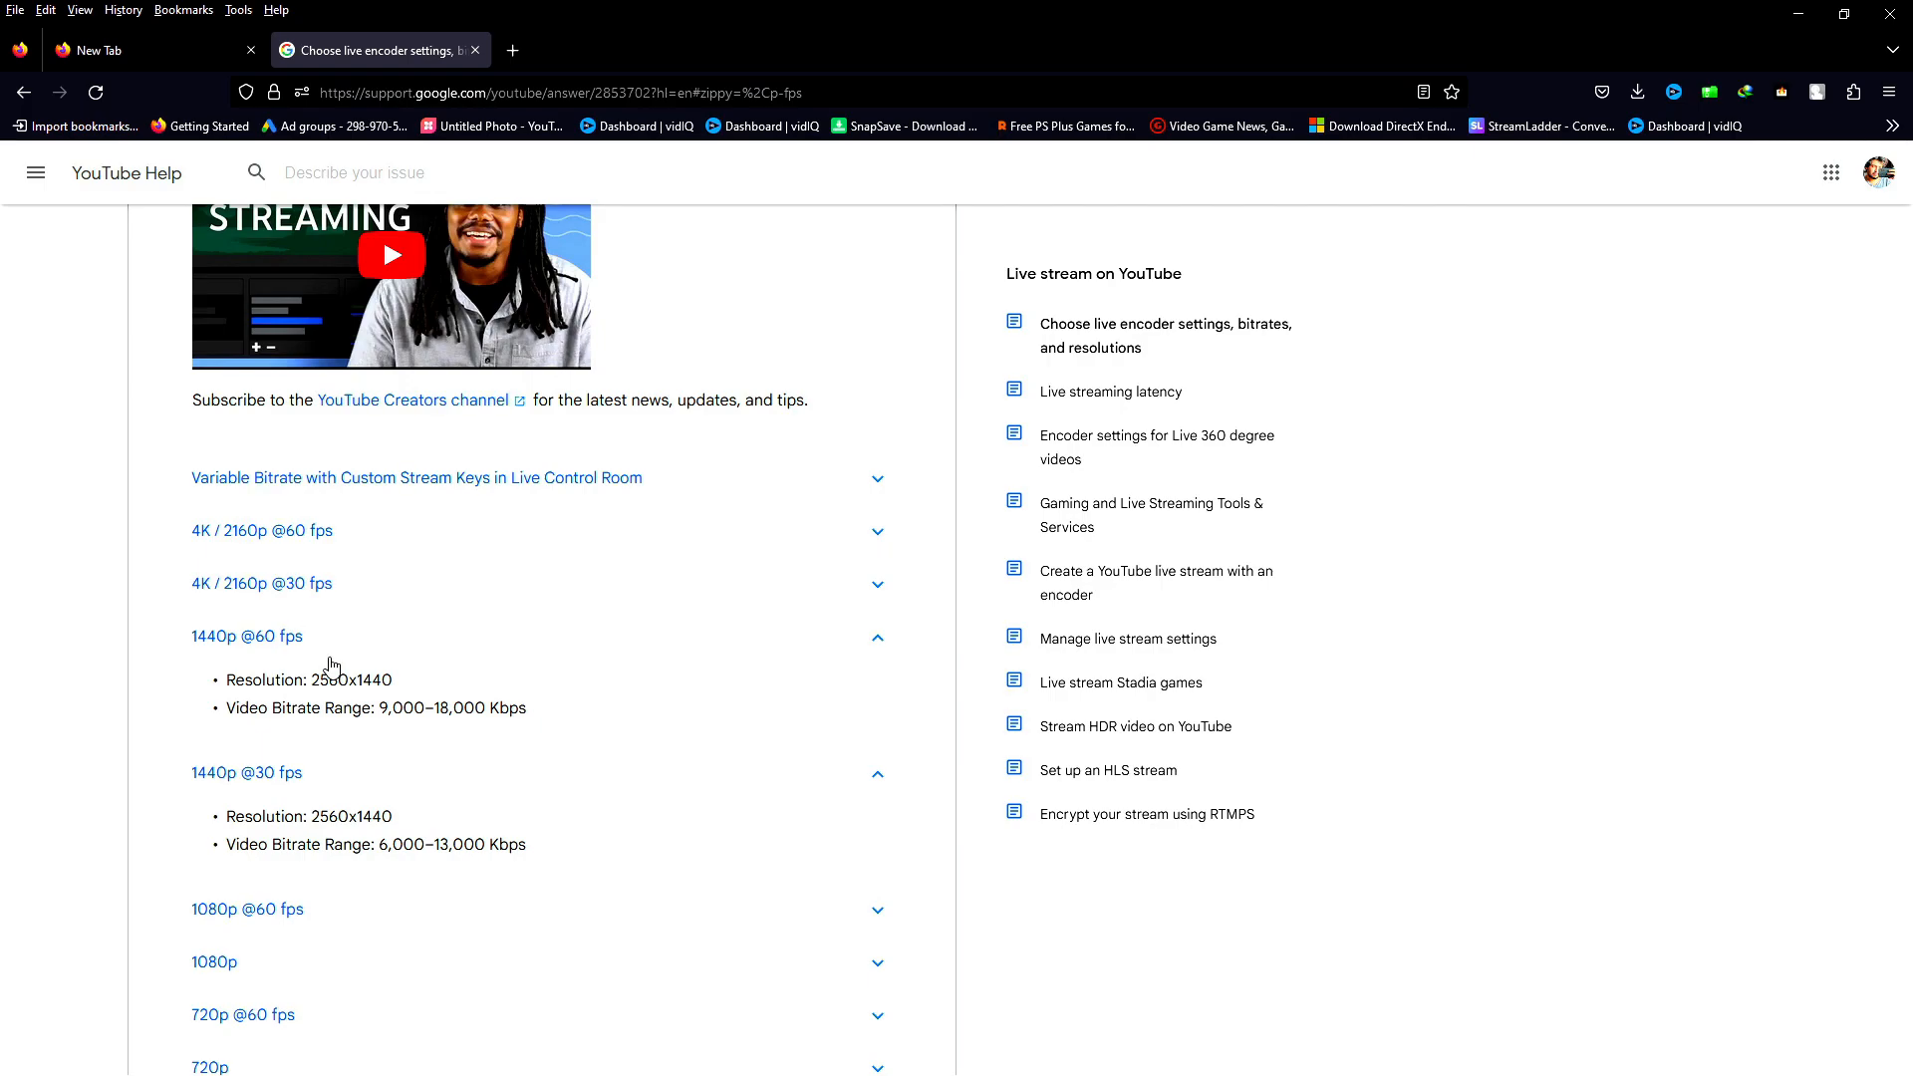
click(332, 658)
click(317, 825)
scroll(329, 832, down, 1)
scroll(329, 832, down, 1)
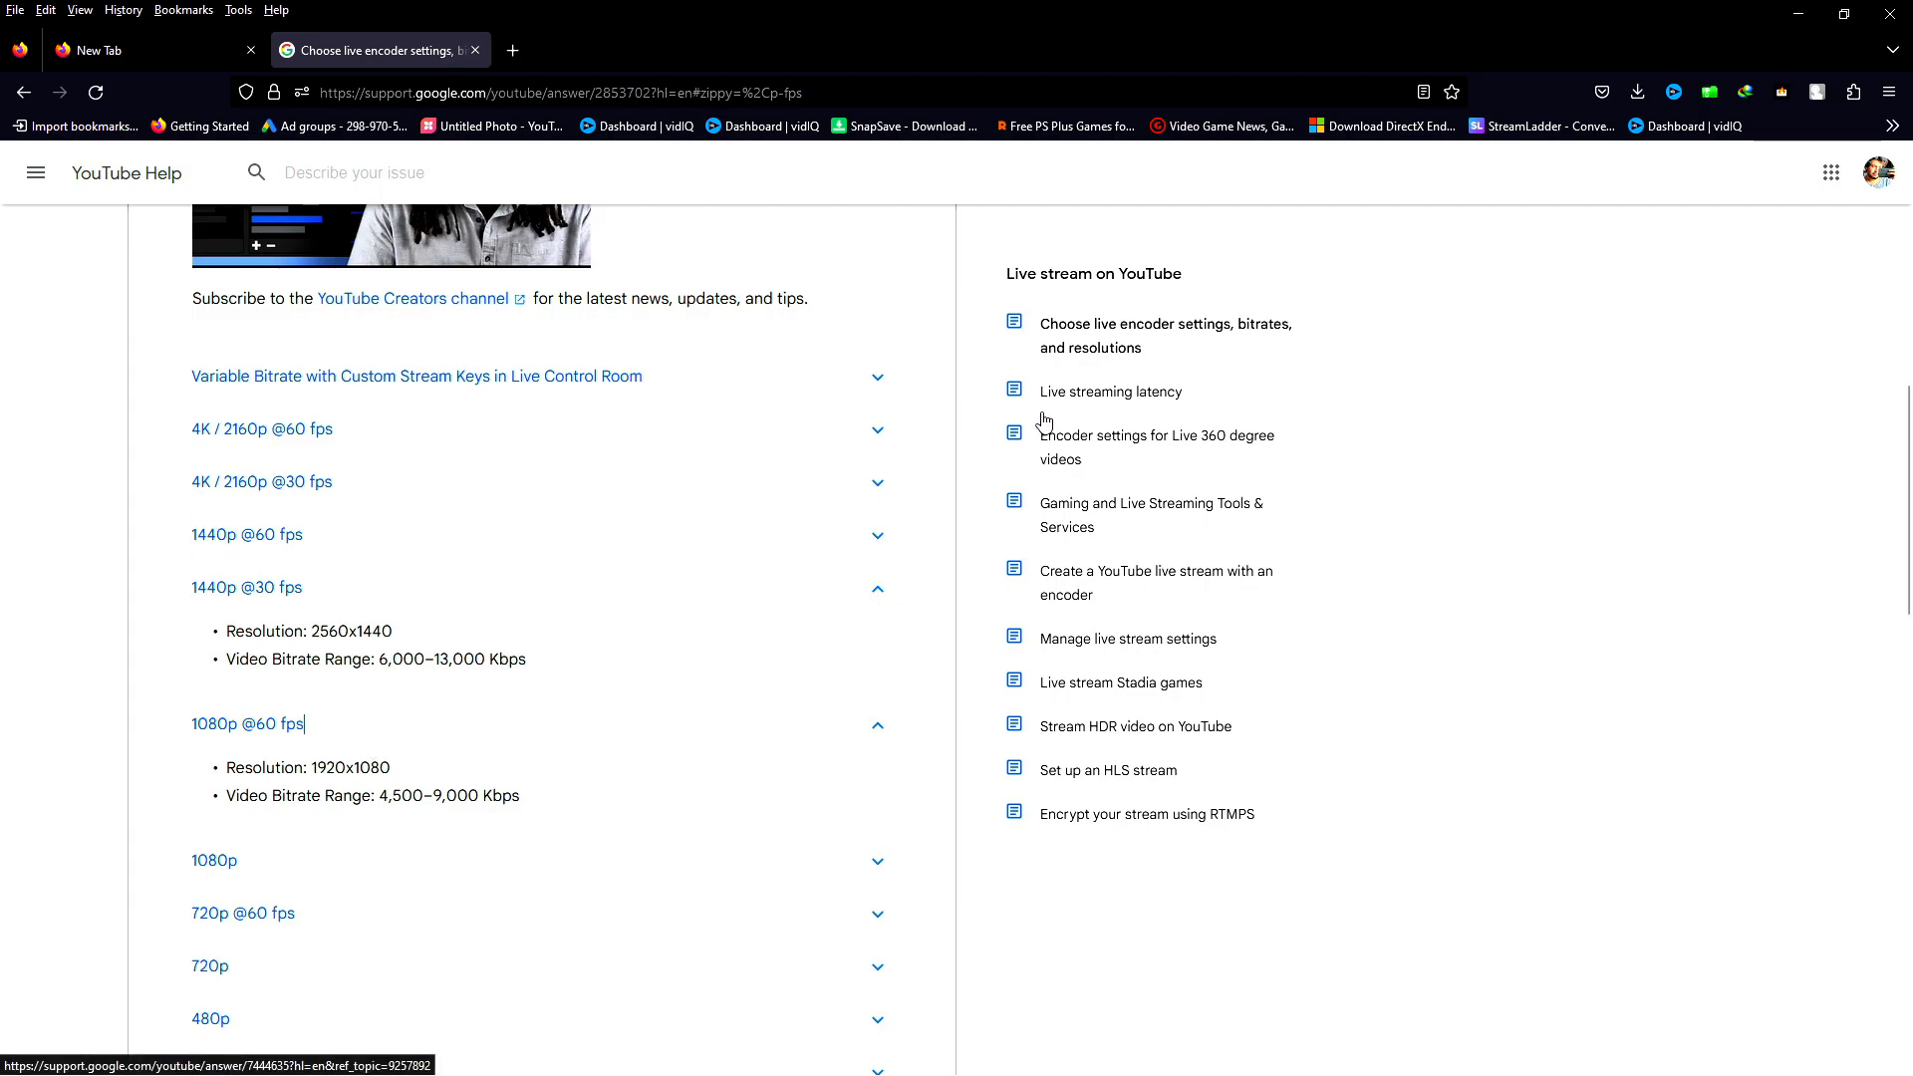
Switch back to the OBS output settings and set the streaming encoder preset to P4: Medium (Medium Quality)
click(1799, 13)
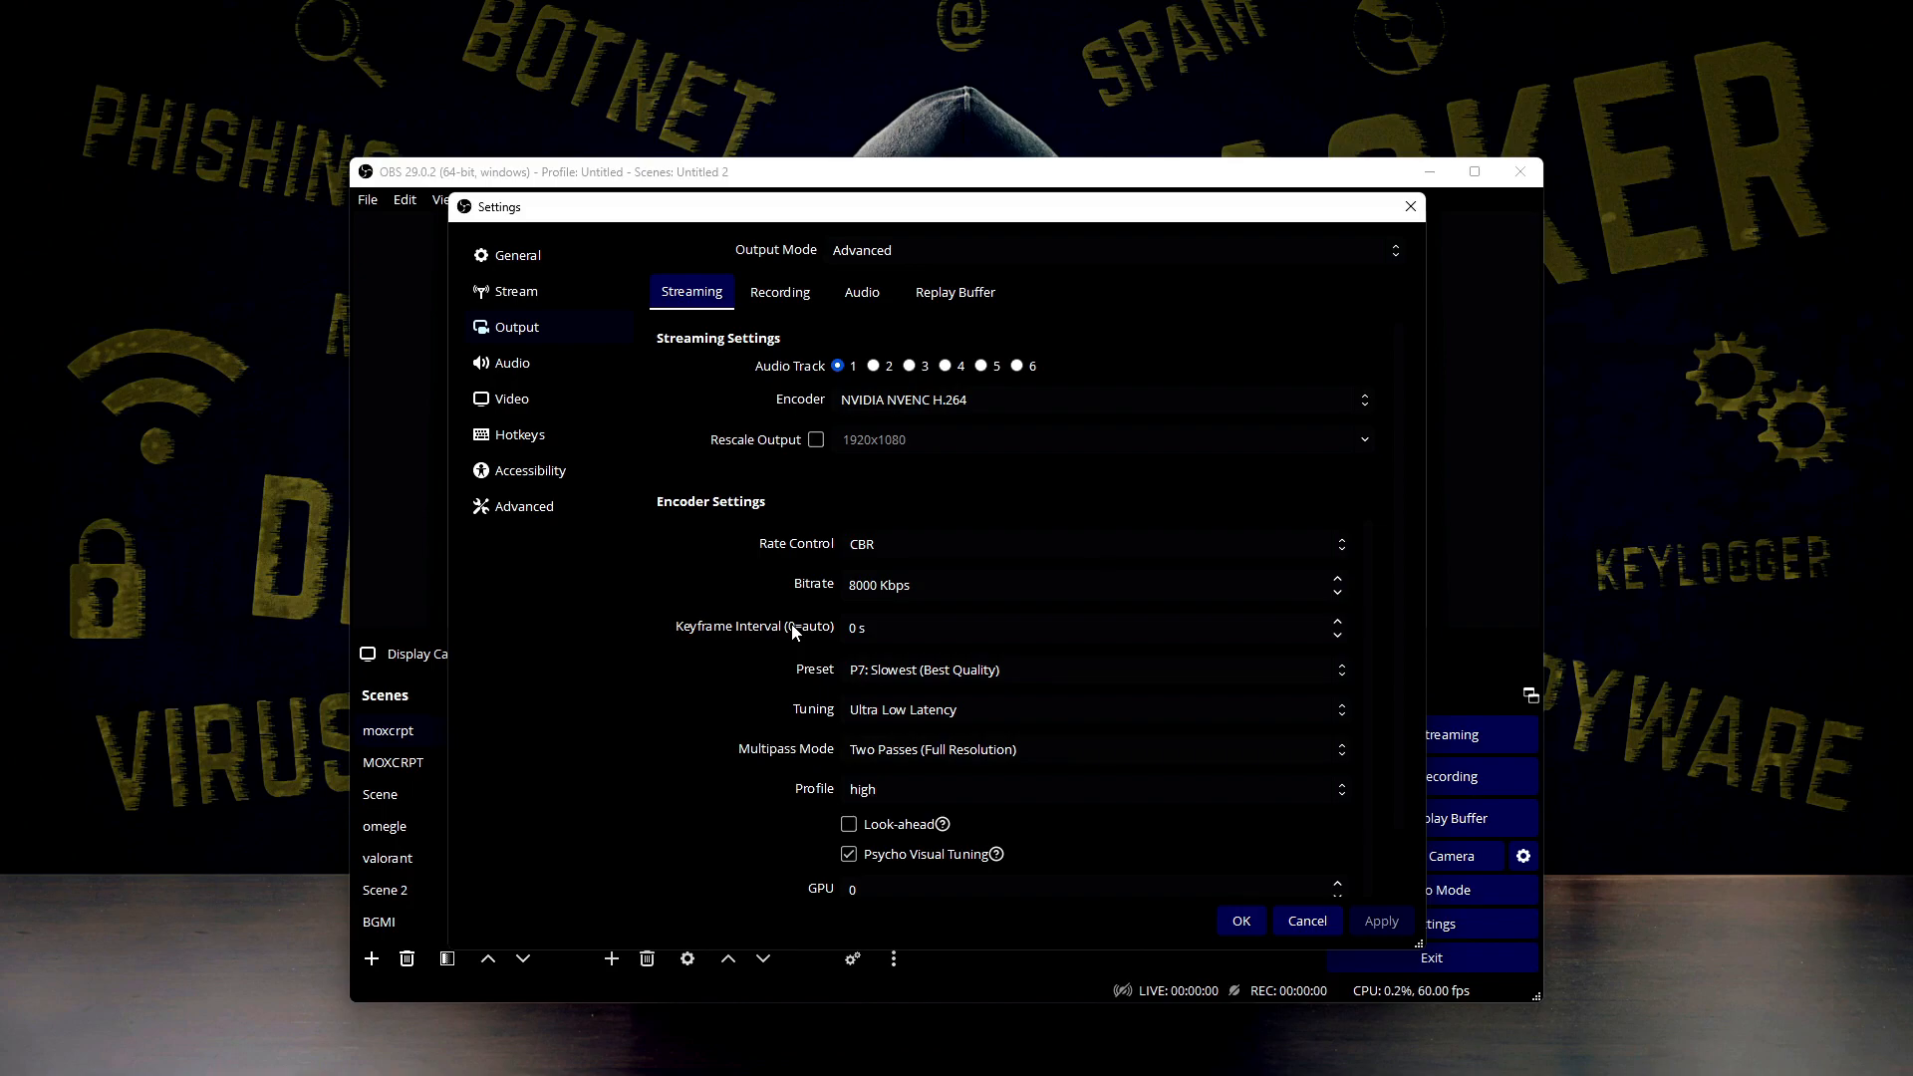
click(870, 670)
click(872, 671)
click(872, 672)
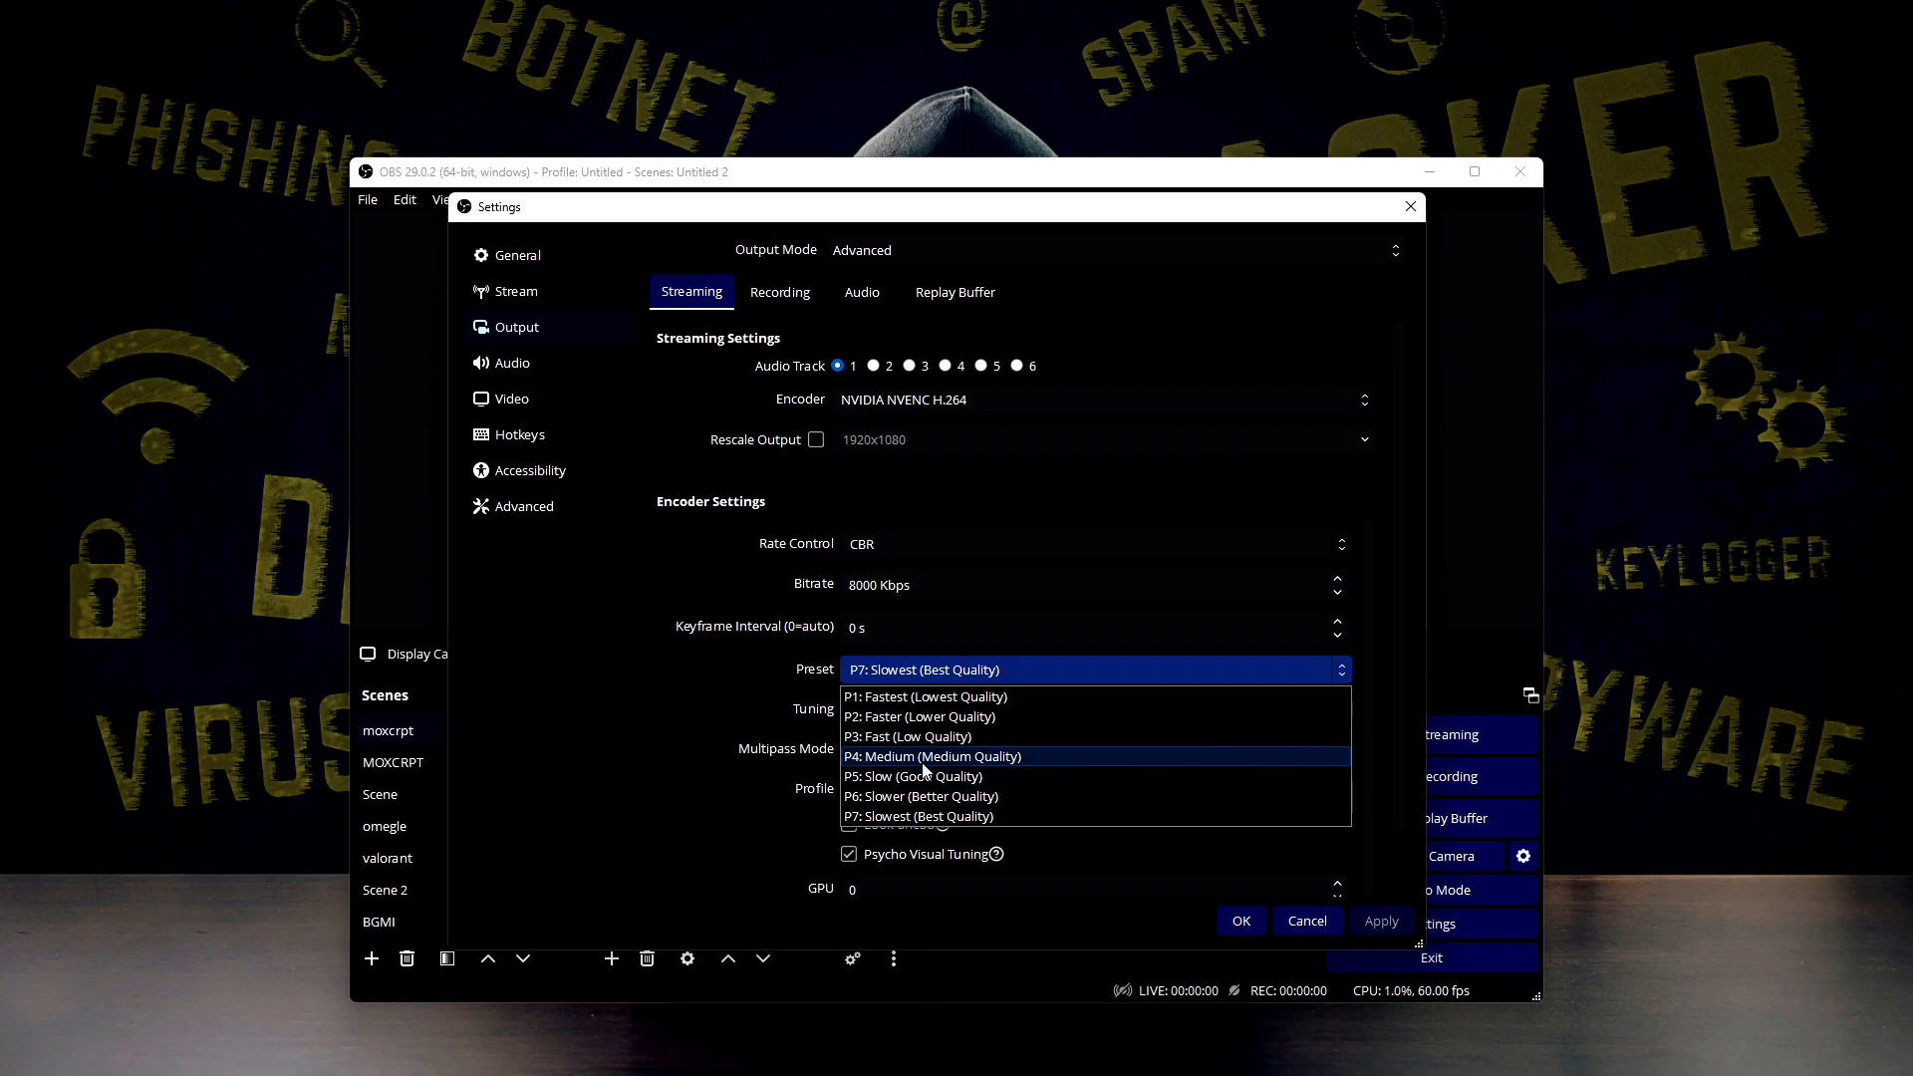
click(924, 764)
click(942, 666)
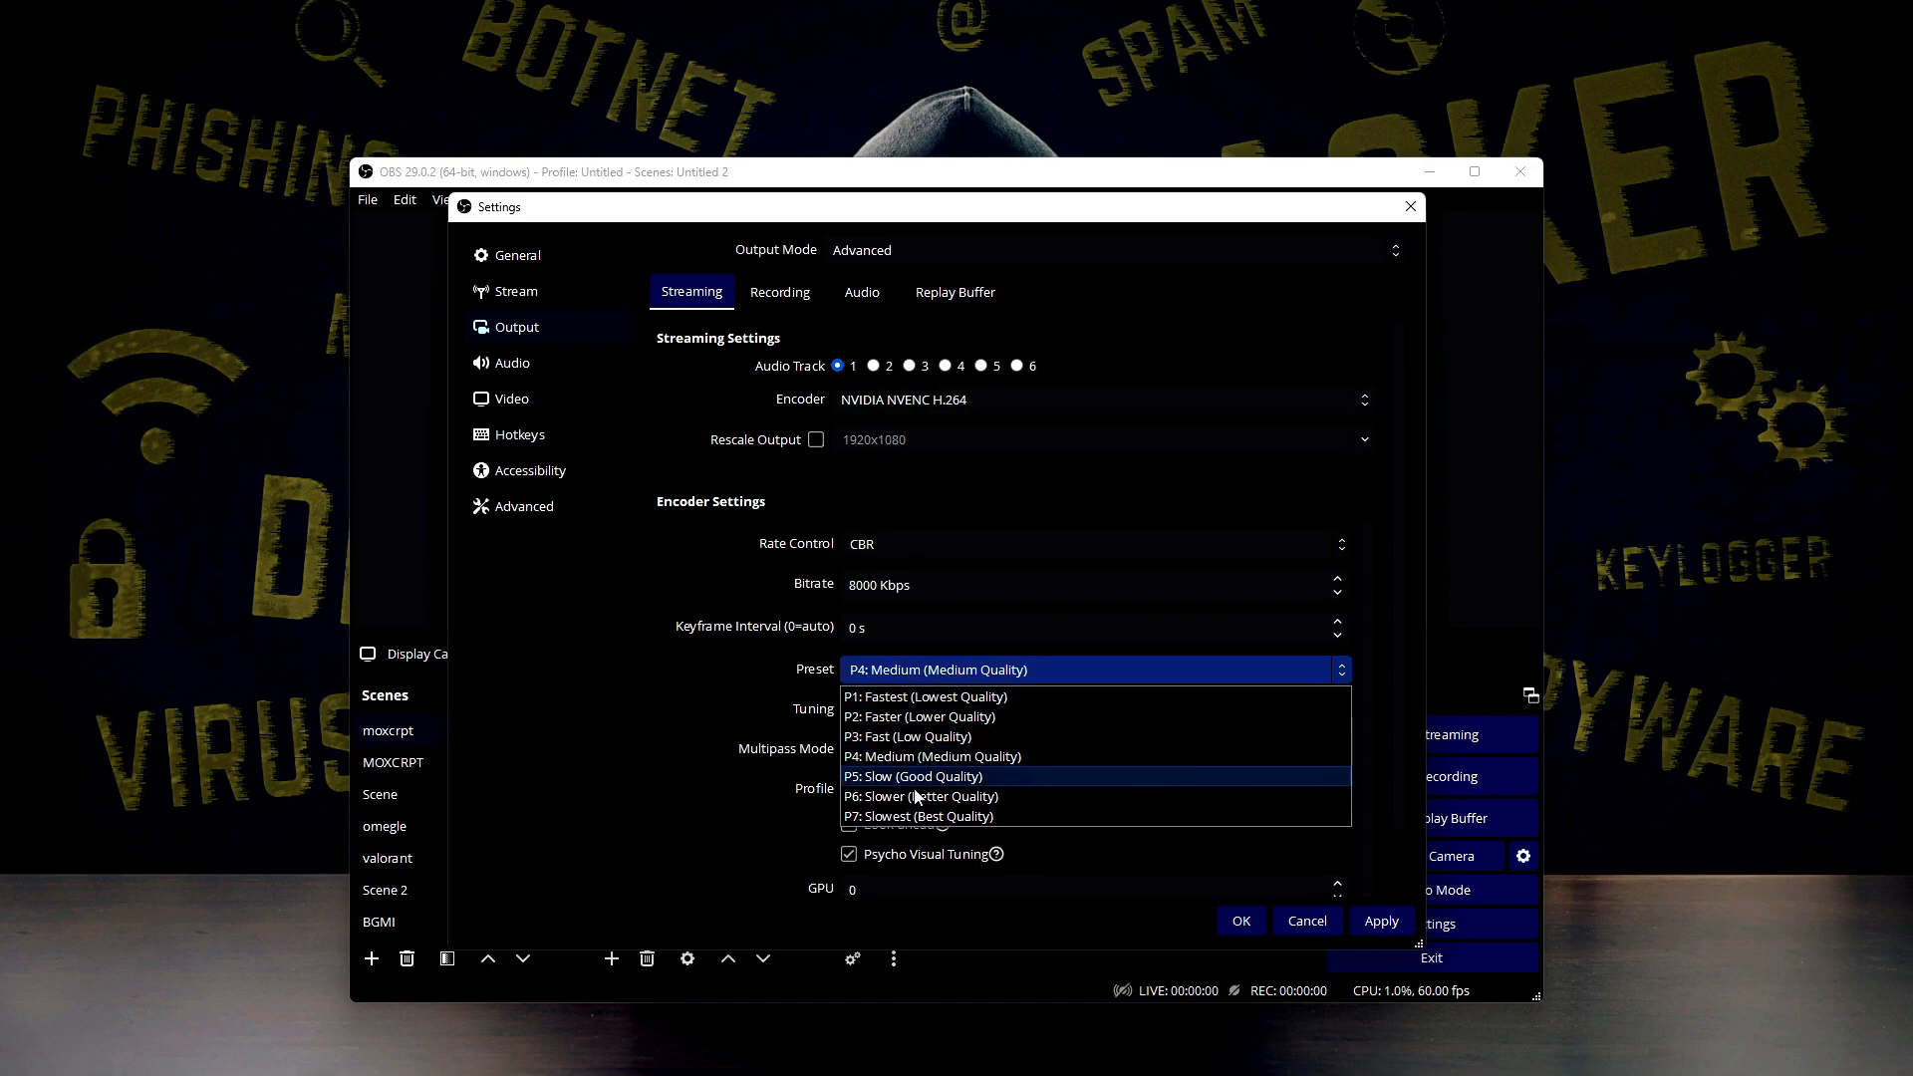
click(932, 760)
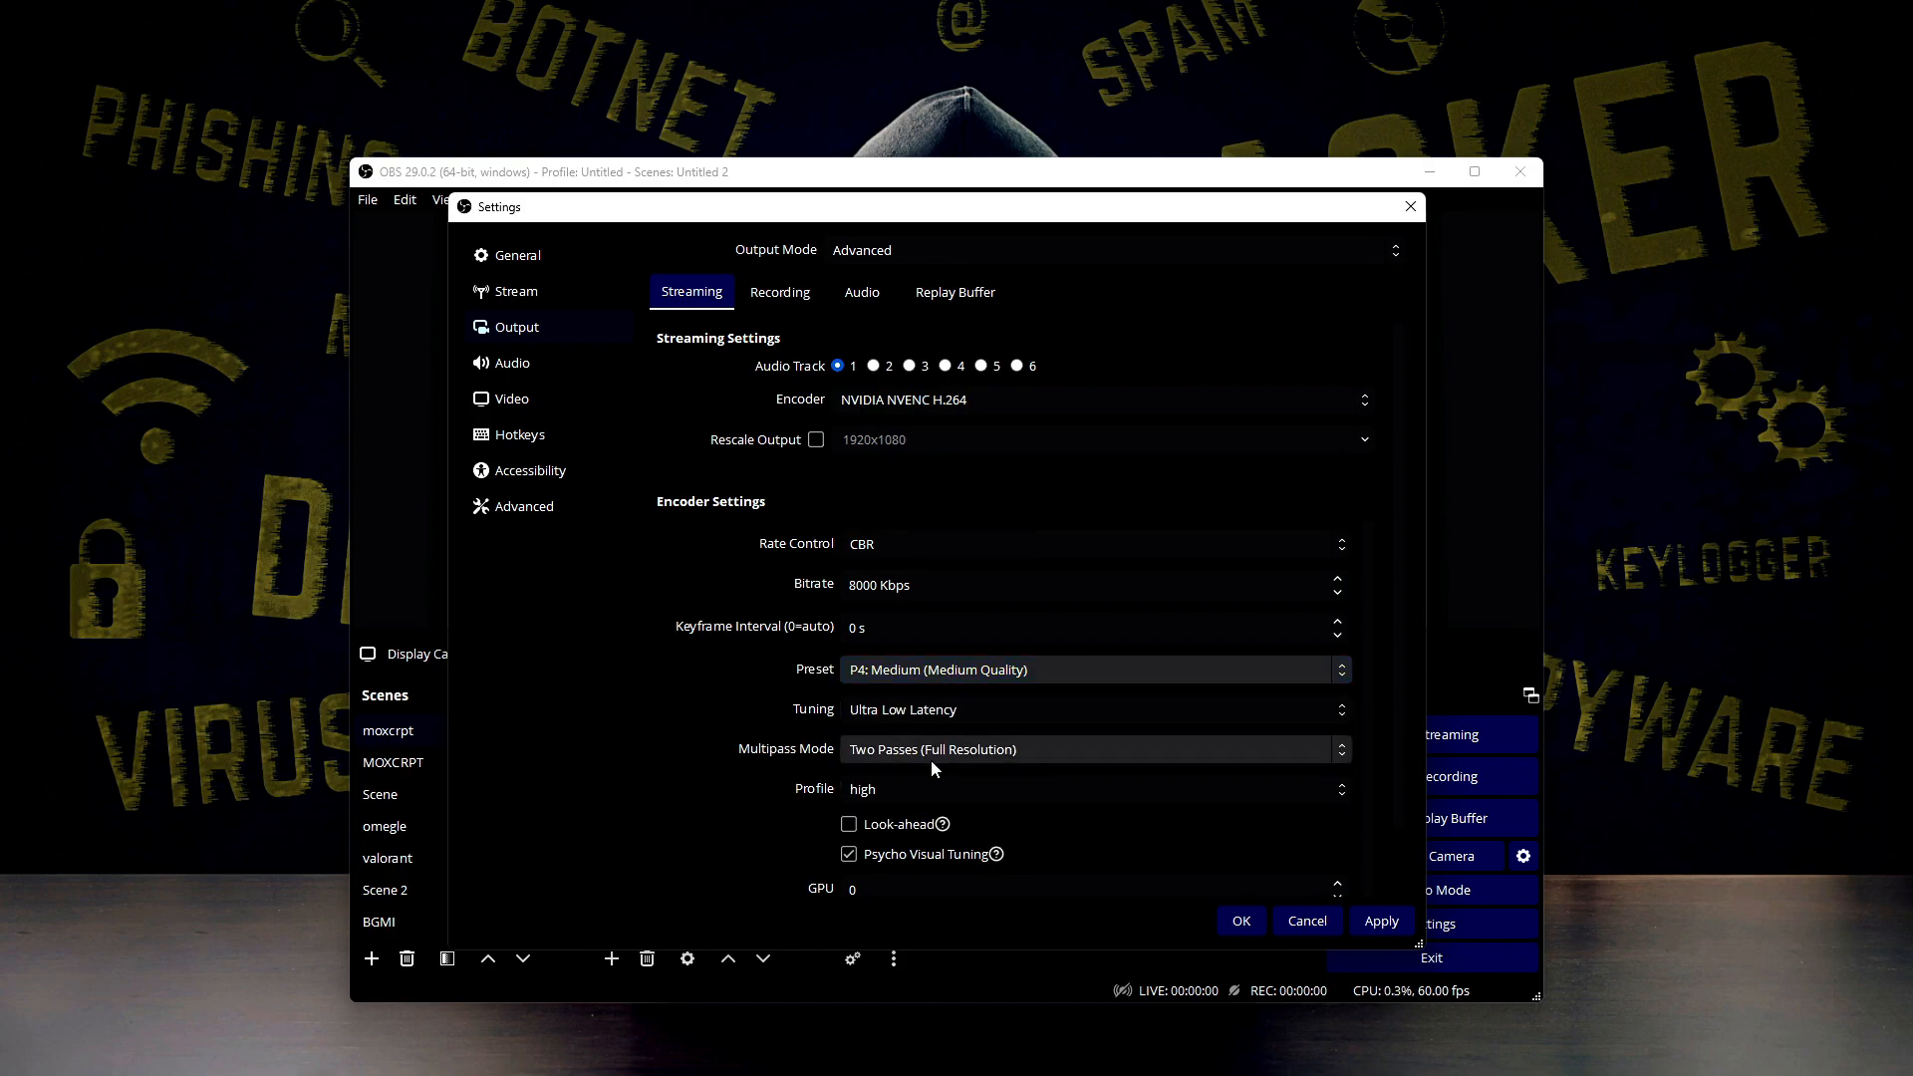
Try the P7: Slowest (Best Quality) encoder preset and return the preset to P4: Medium (Medium Quality)
click(914, 675)
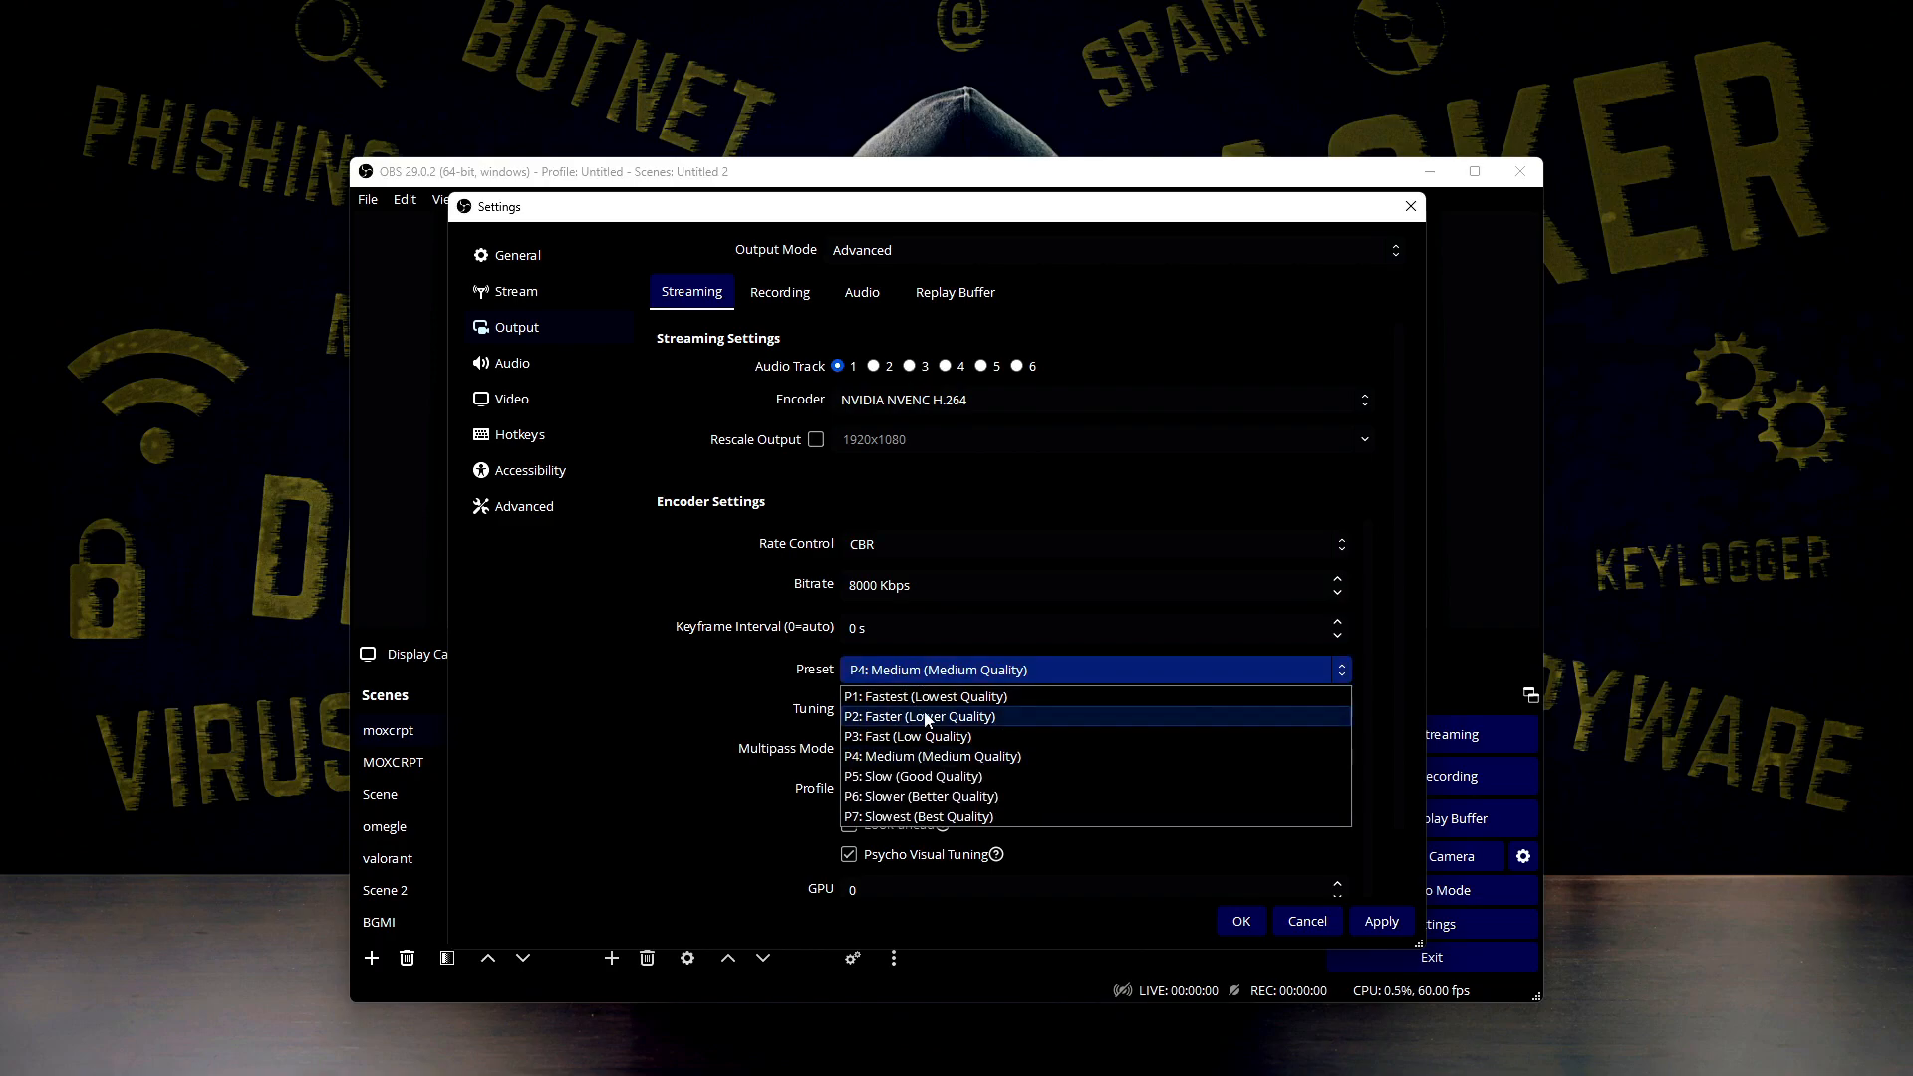
click(924, 817)
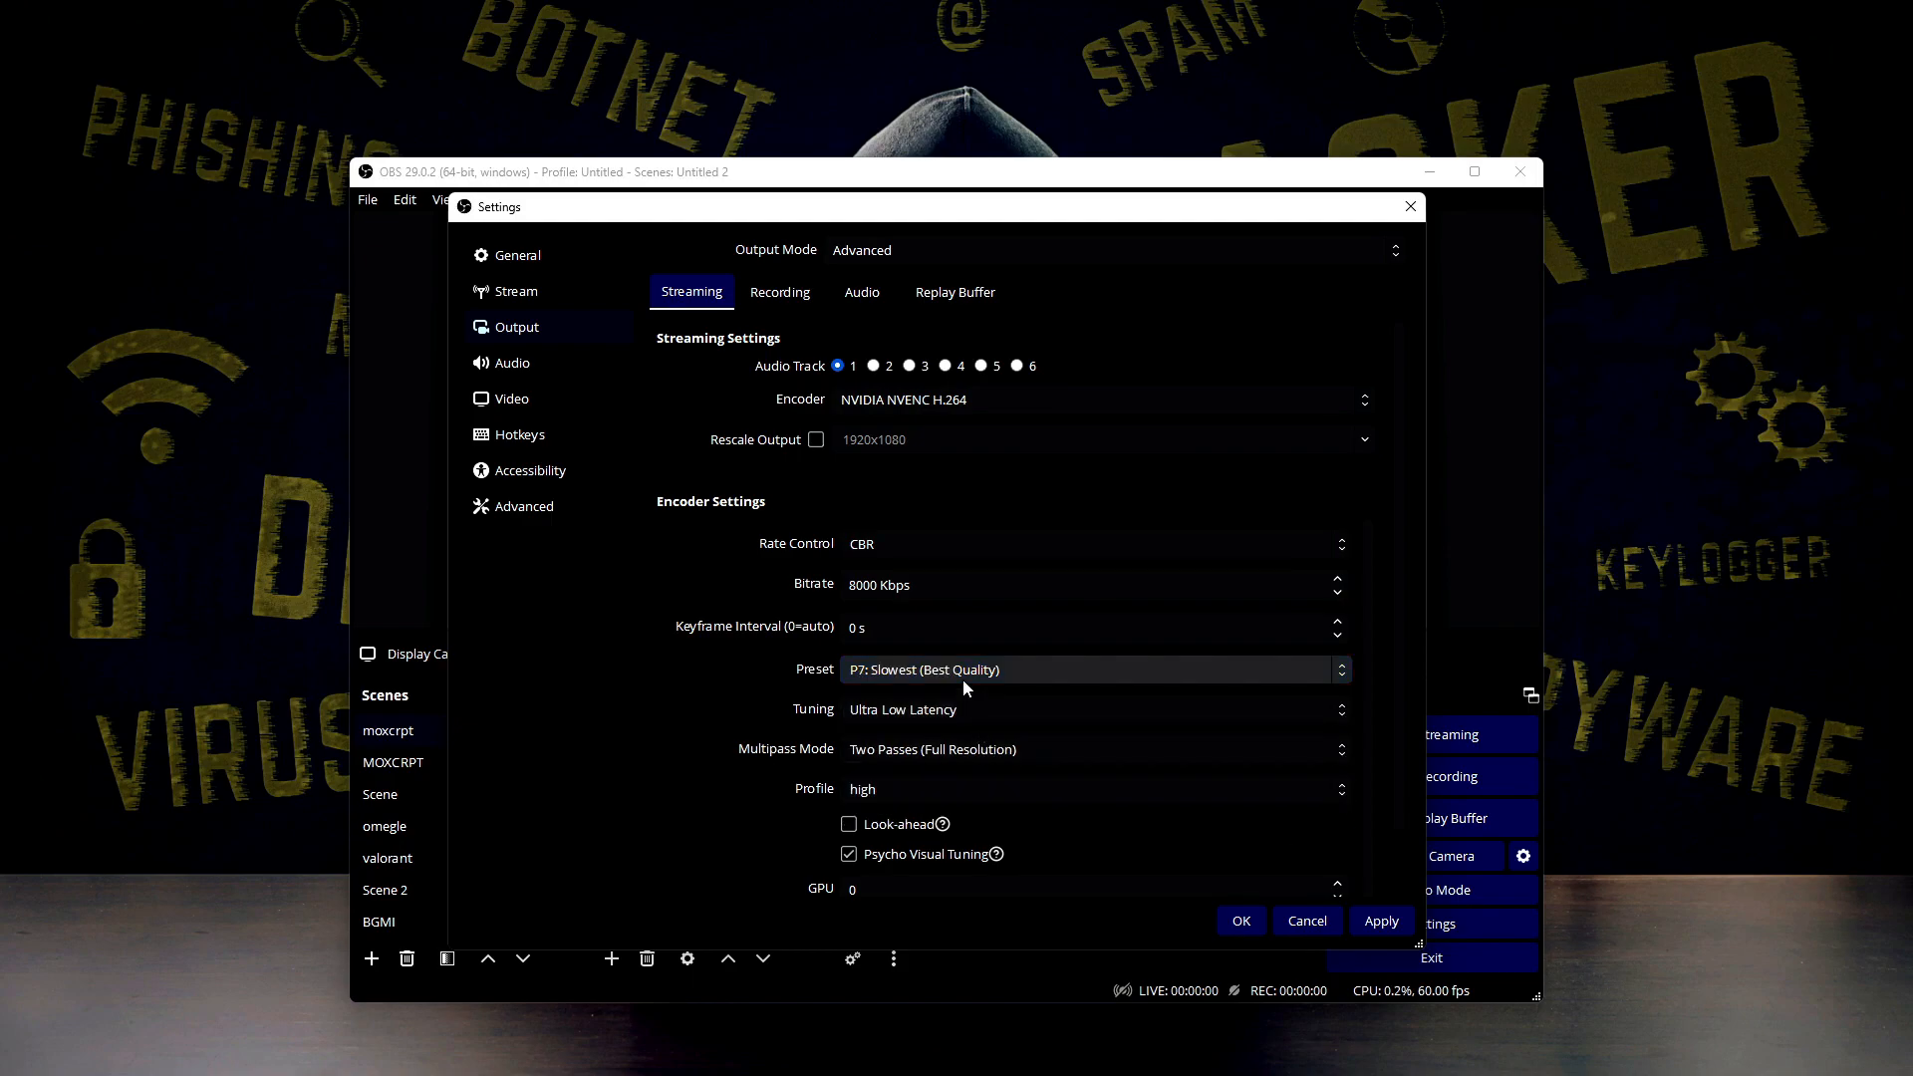
click(962, 679)
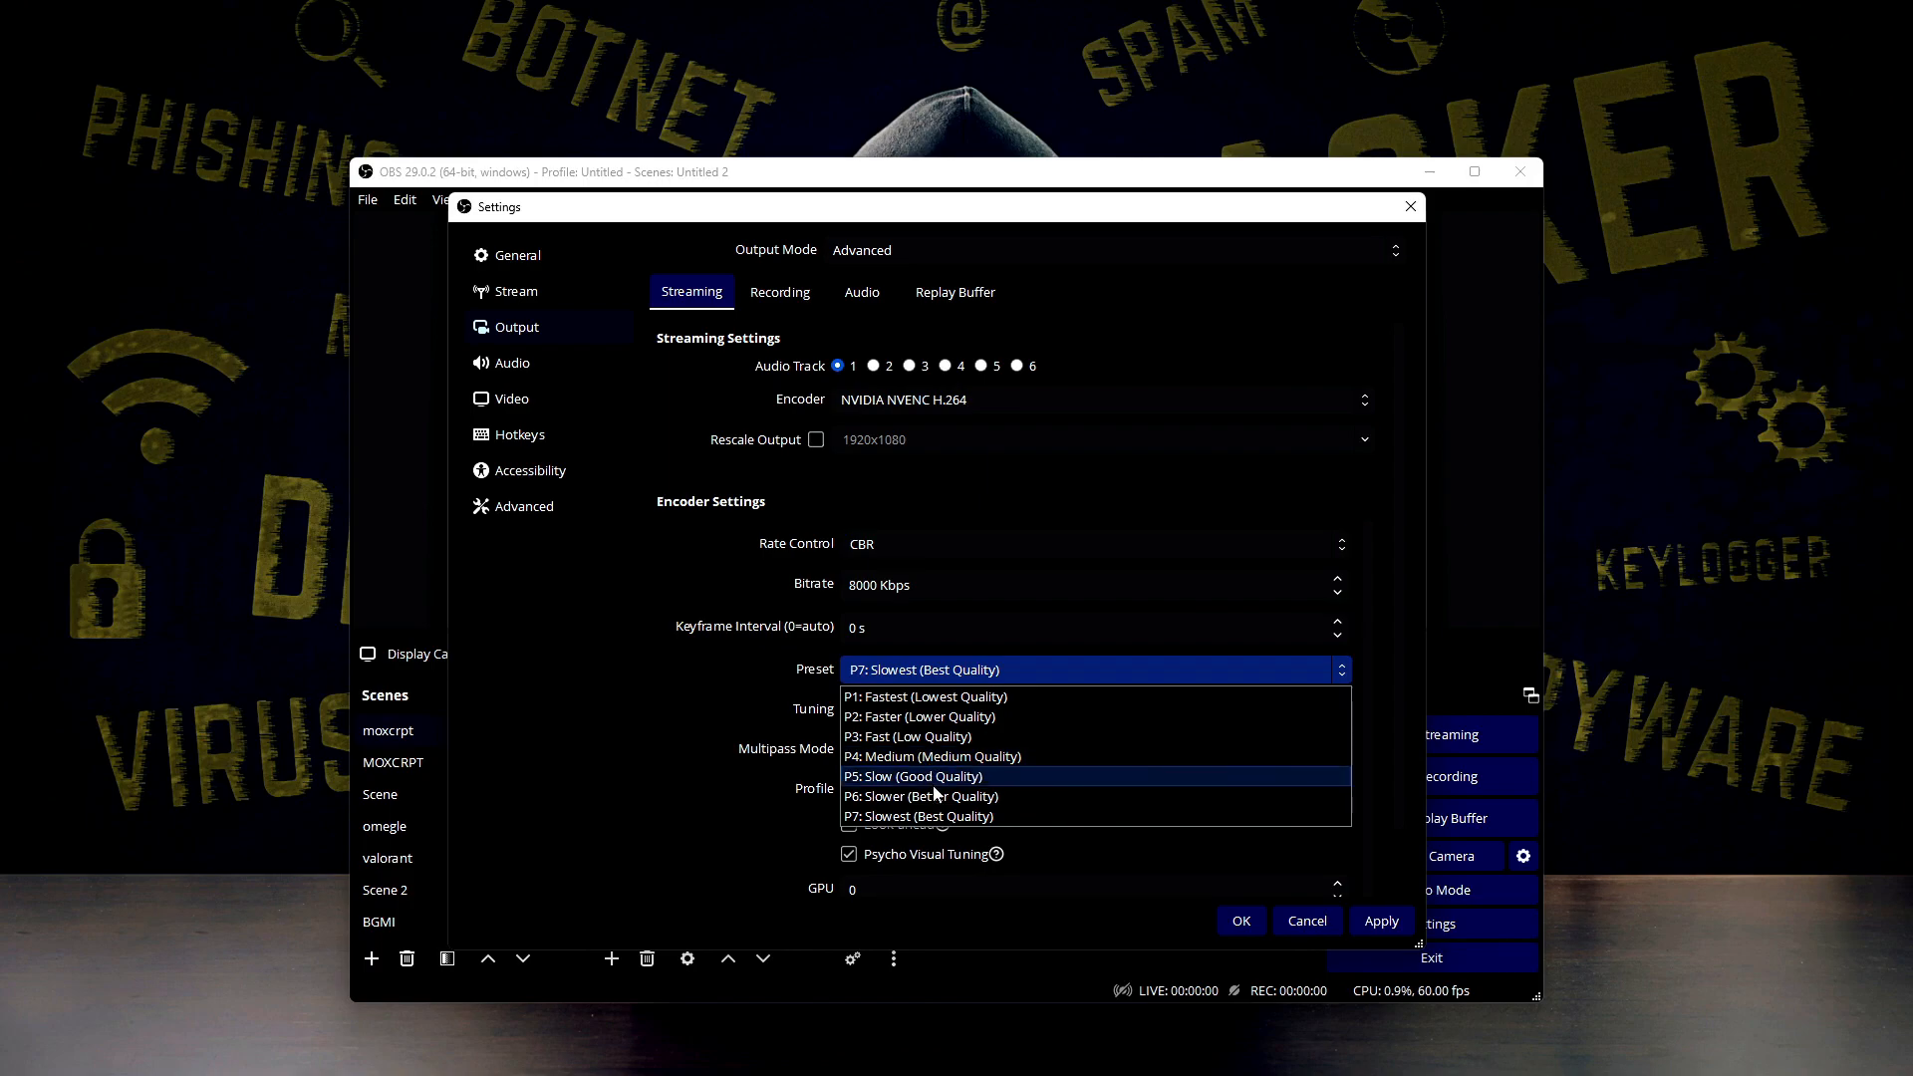
click(936, 817)
click(951, 669)
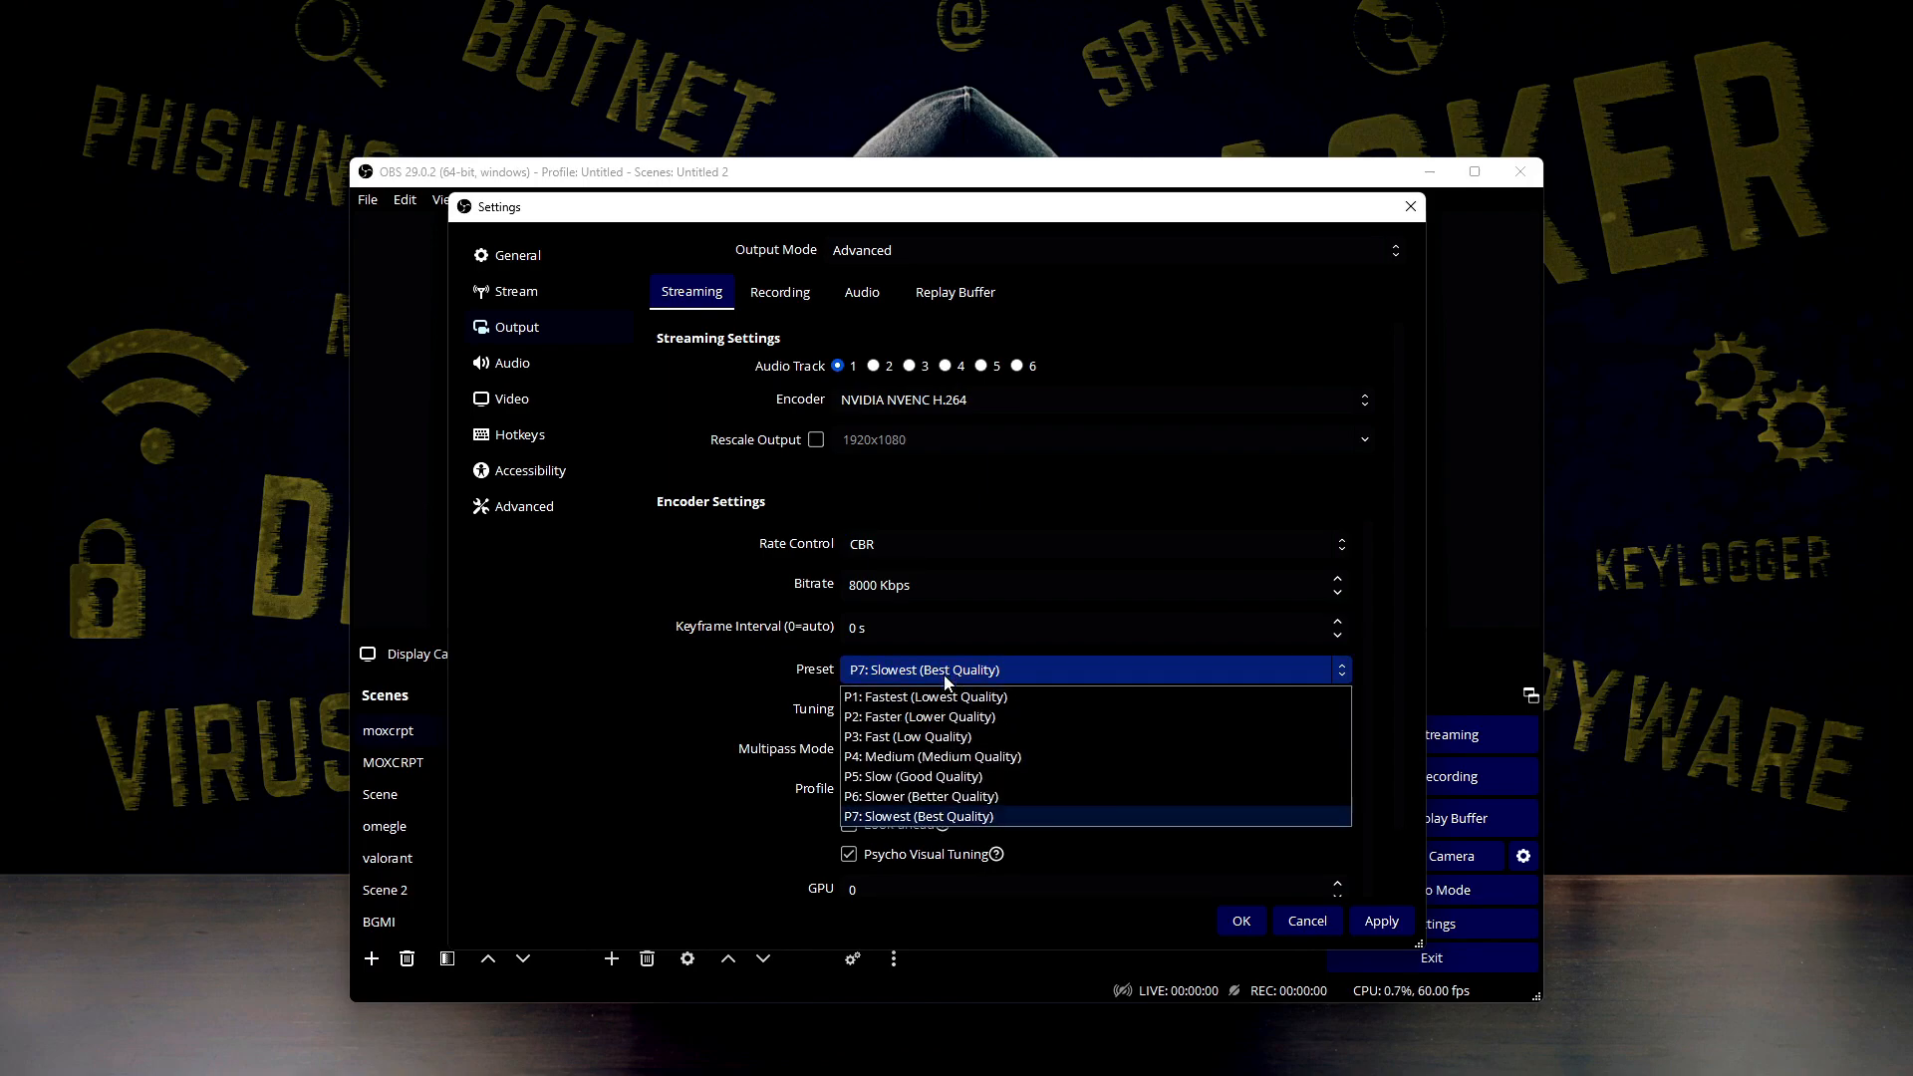
click(941, 752)
Review the encoder tuning options and choose Ultra Low Latency
click(901, 708)
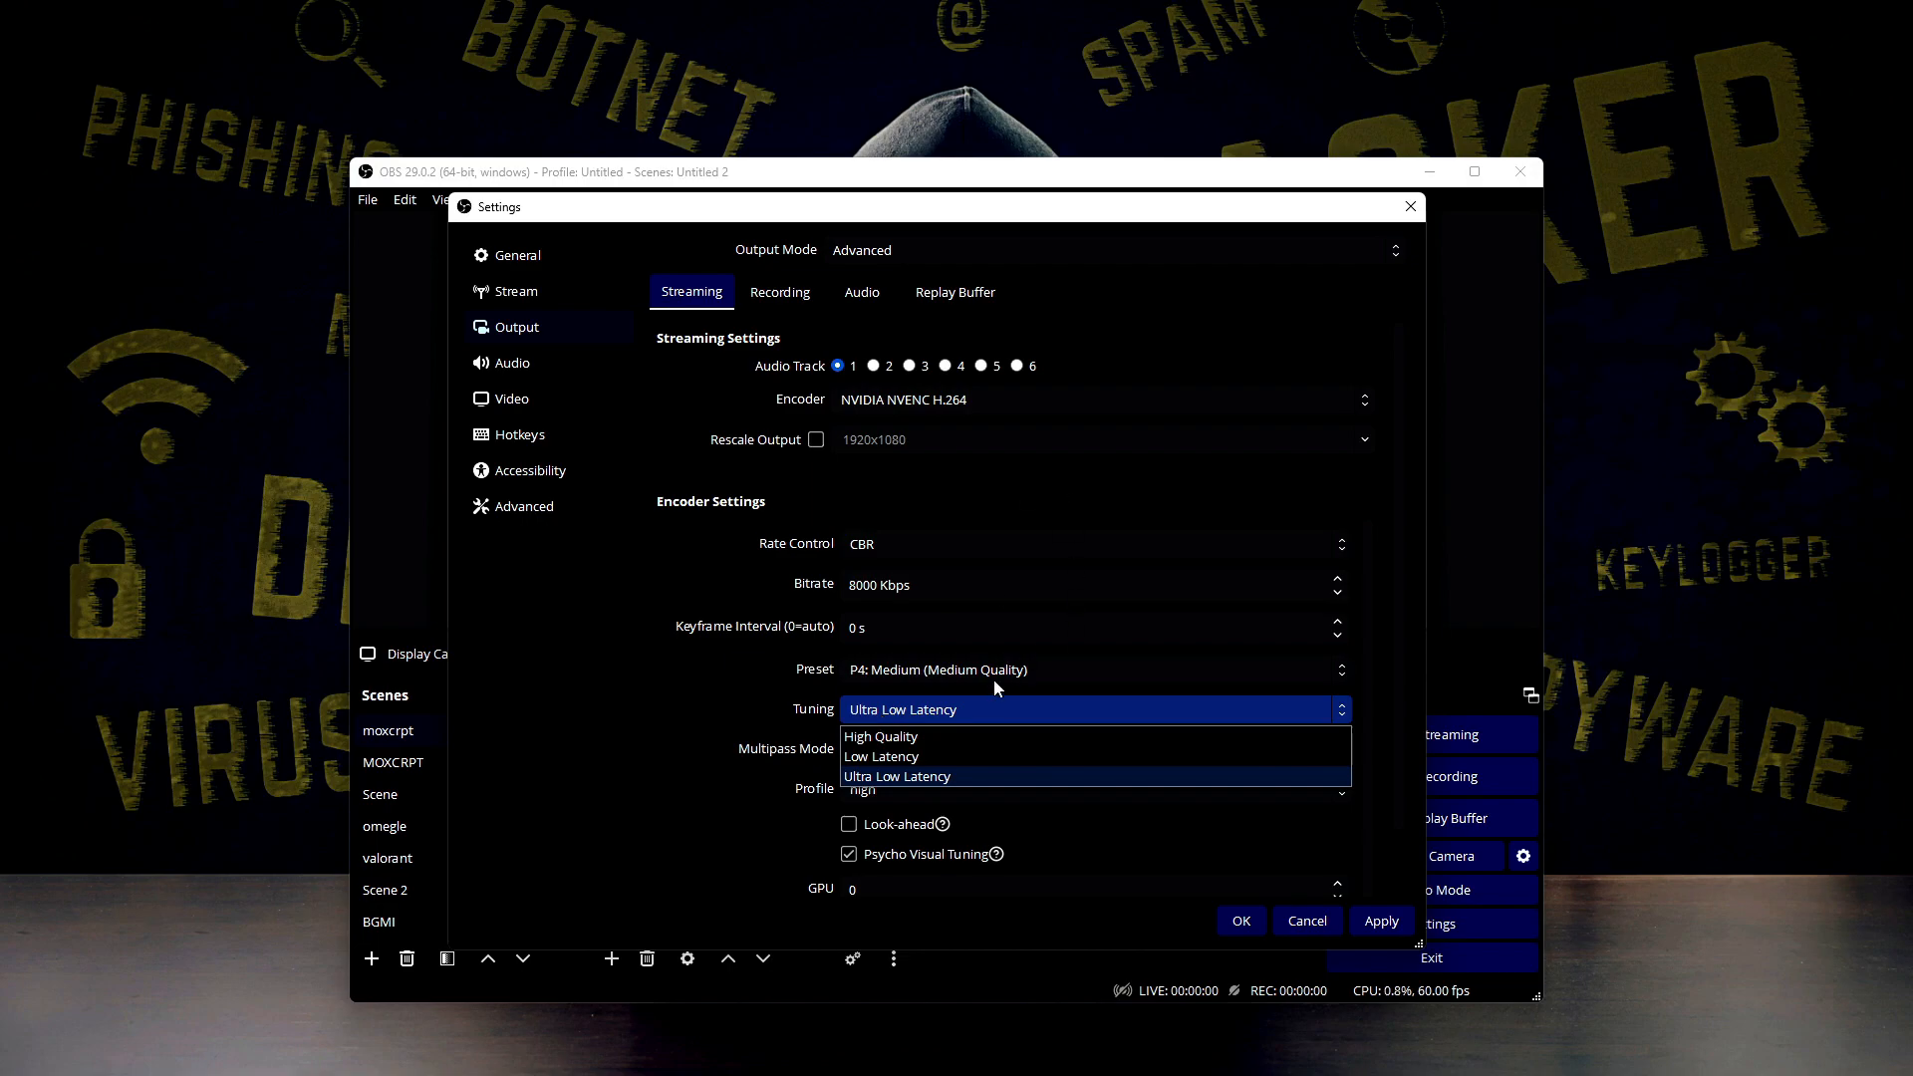
click(897, 777)
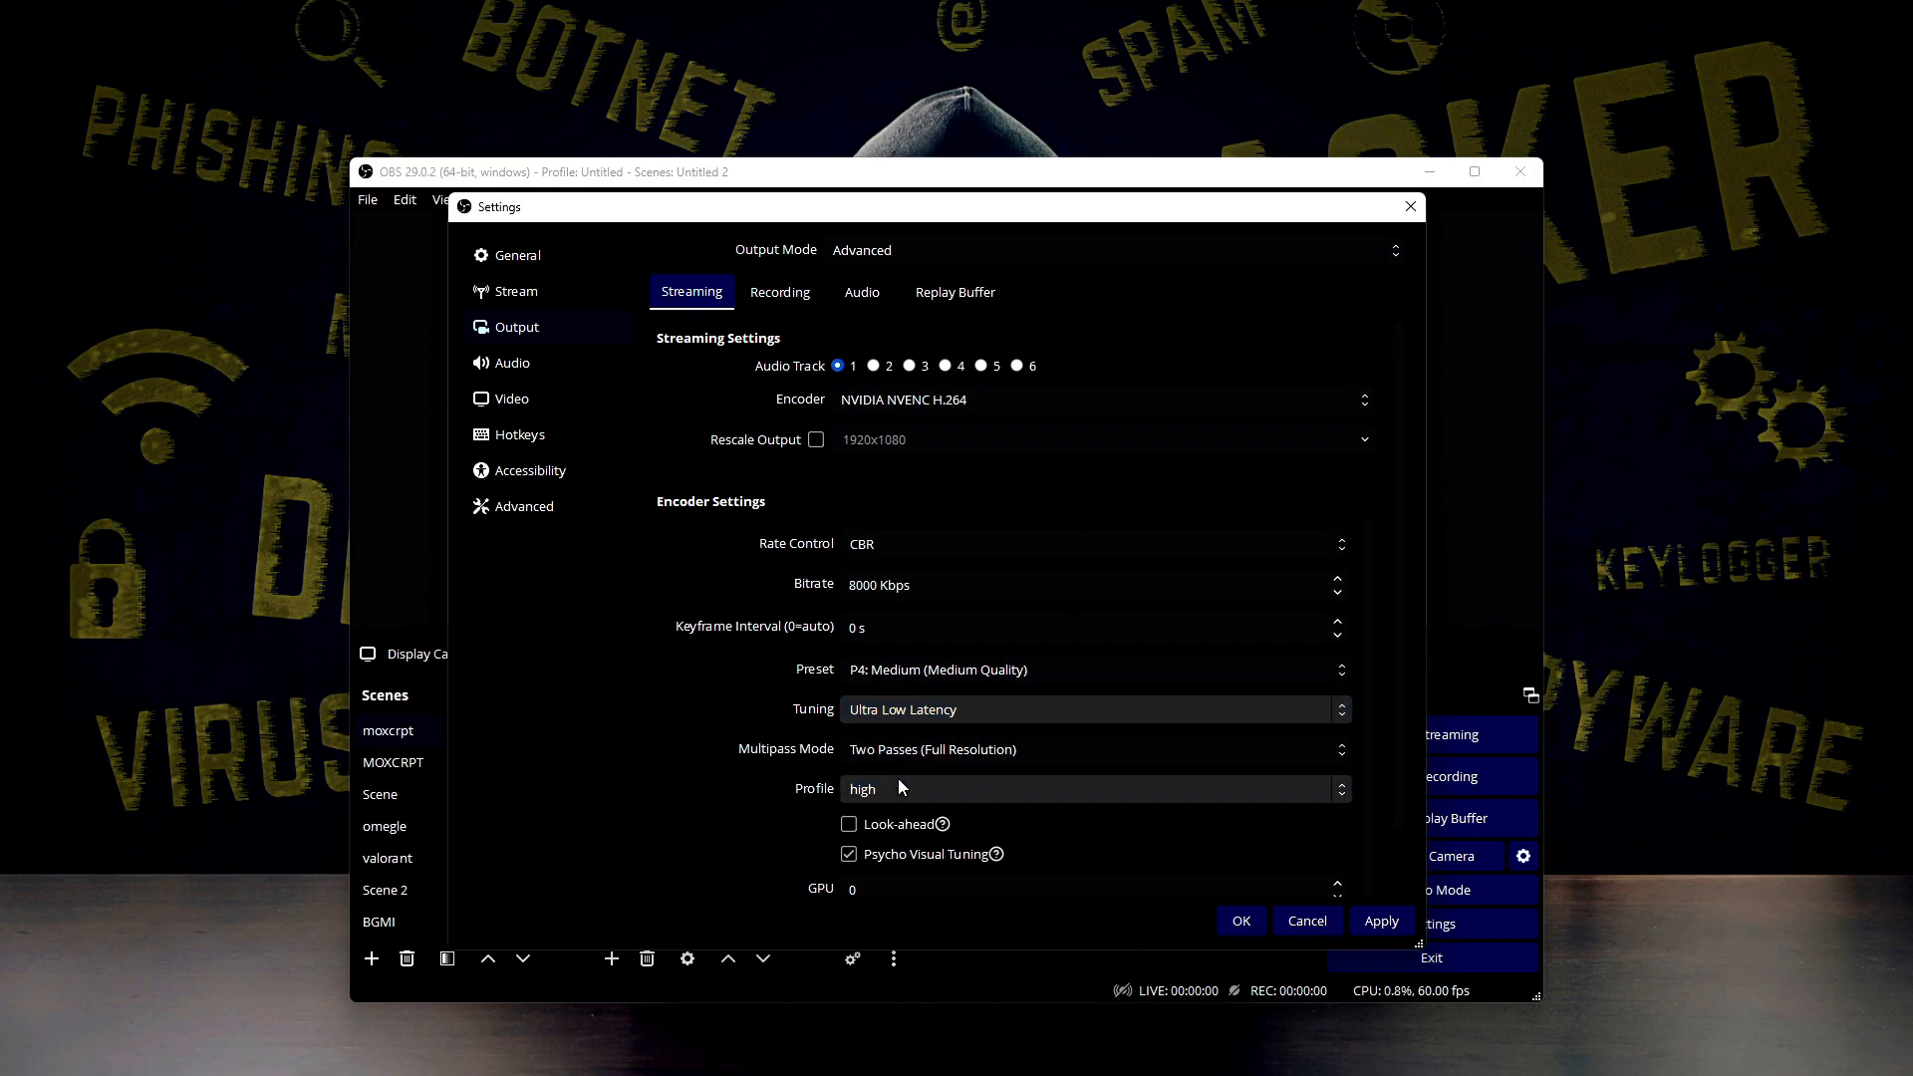
click(953, 715)
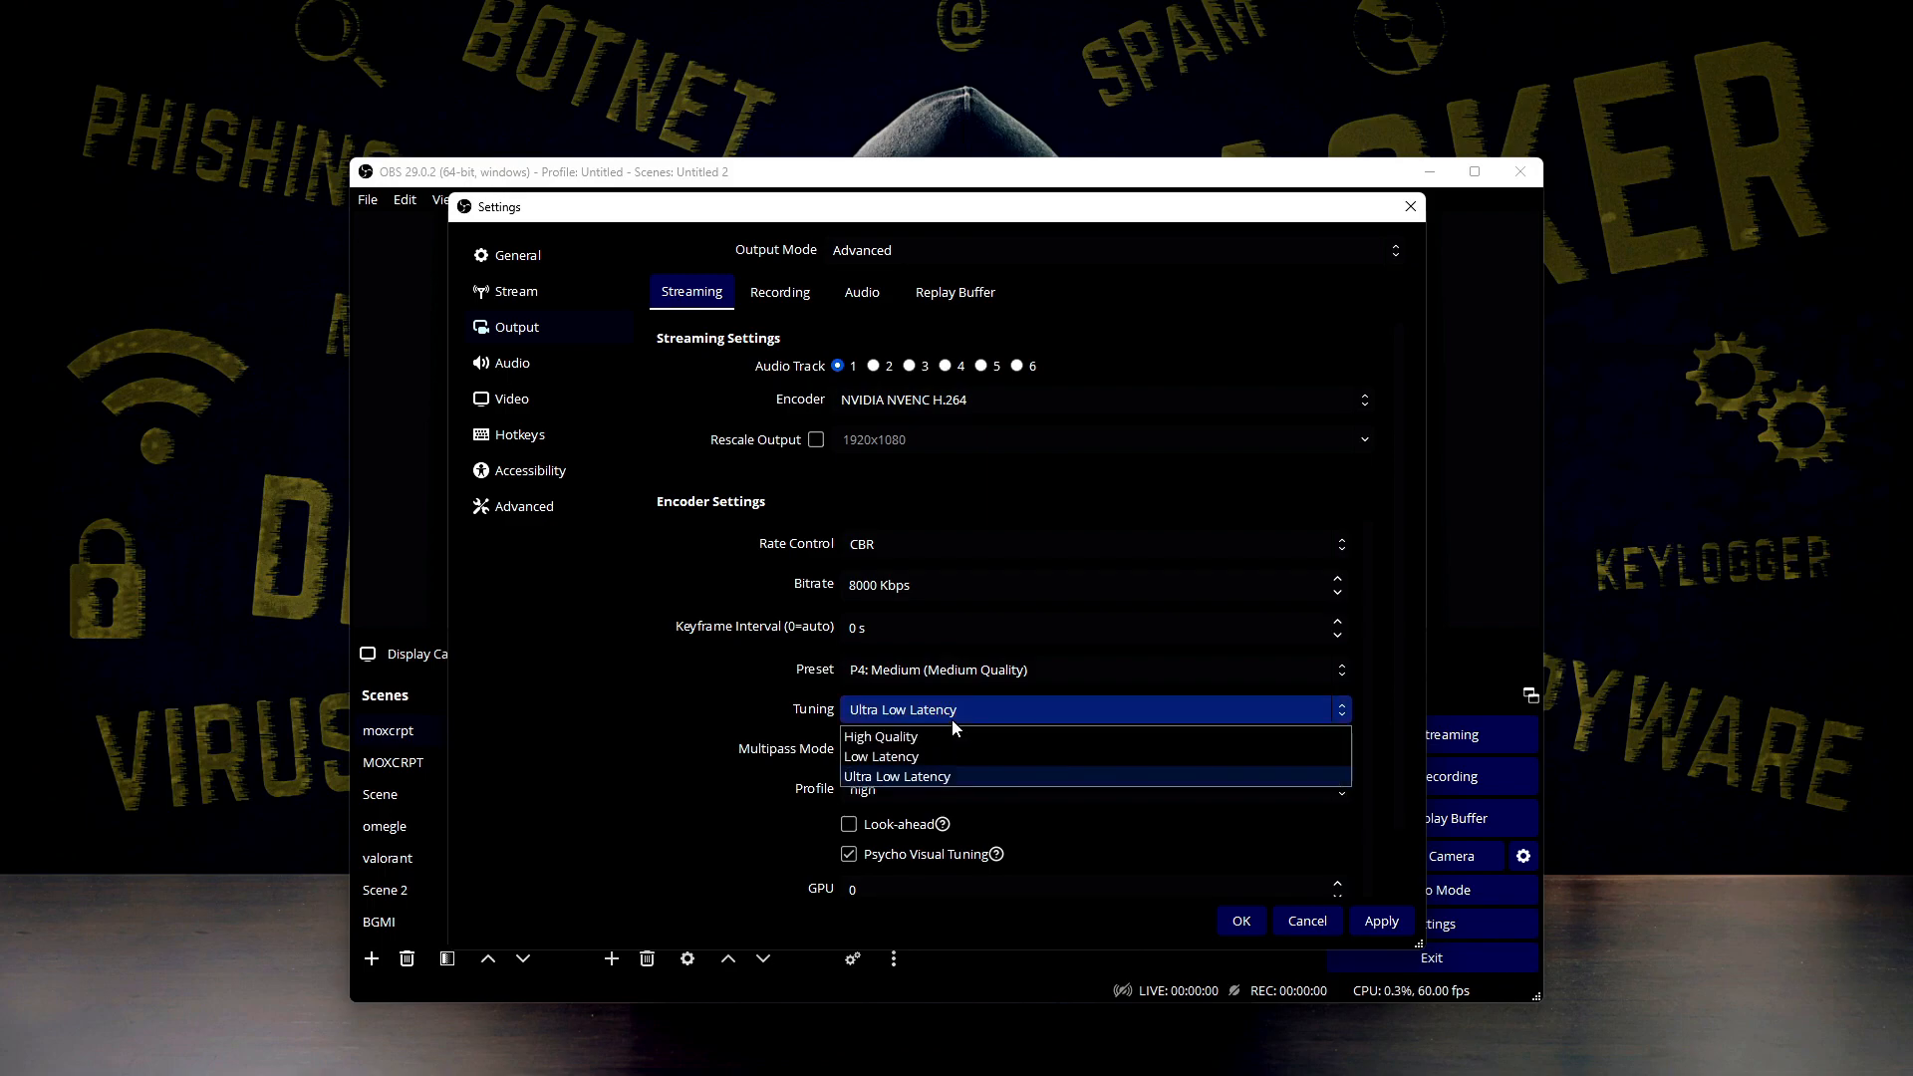
click(953, 720)
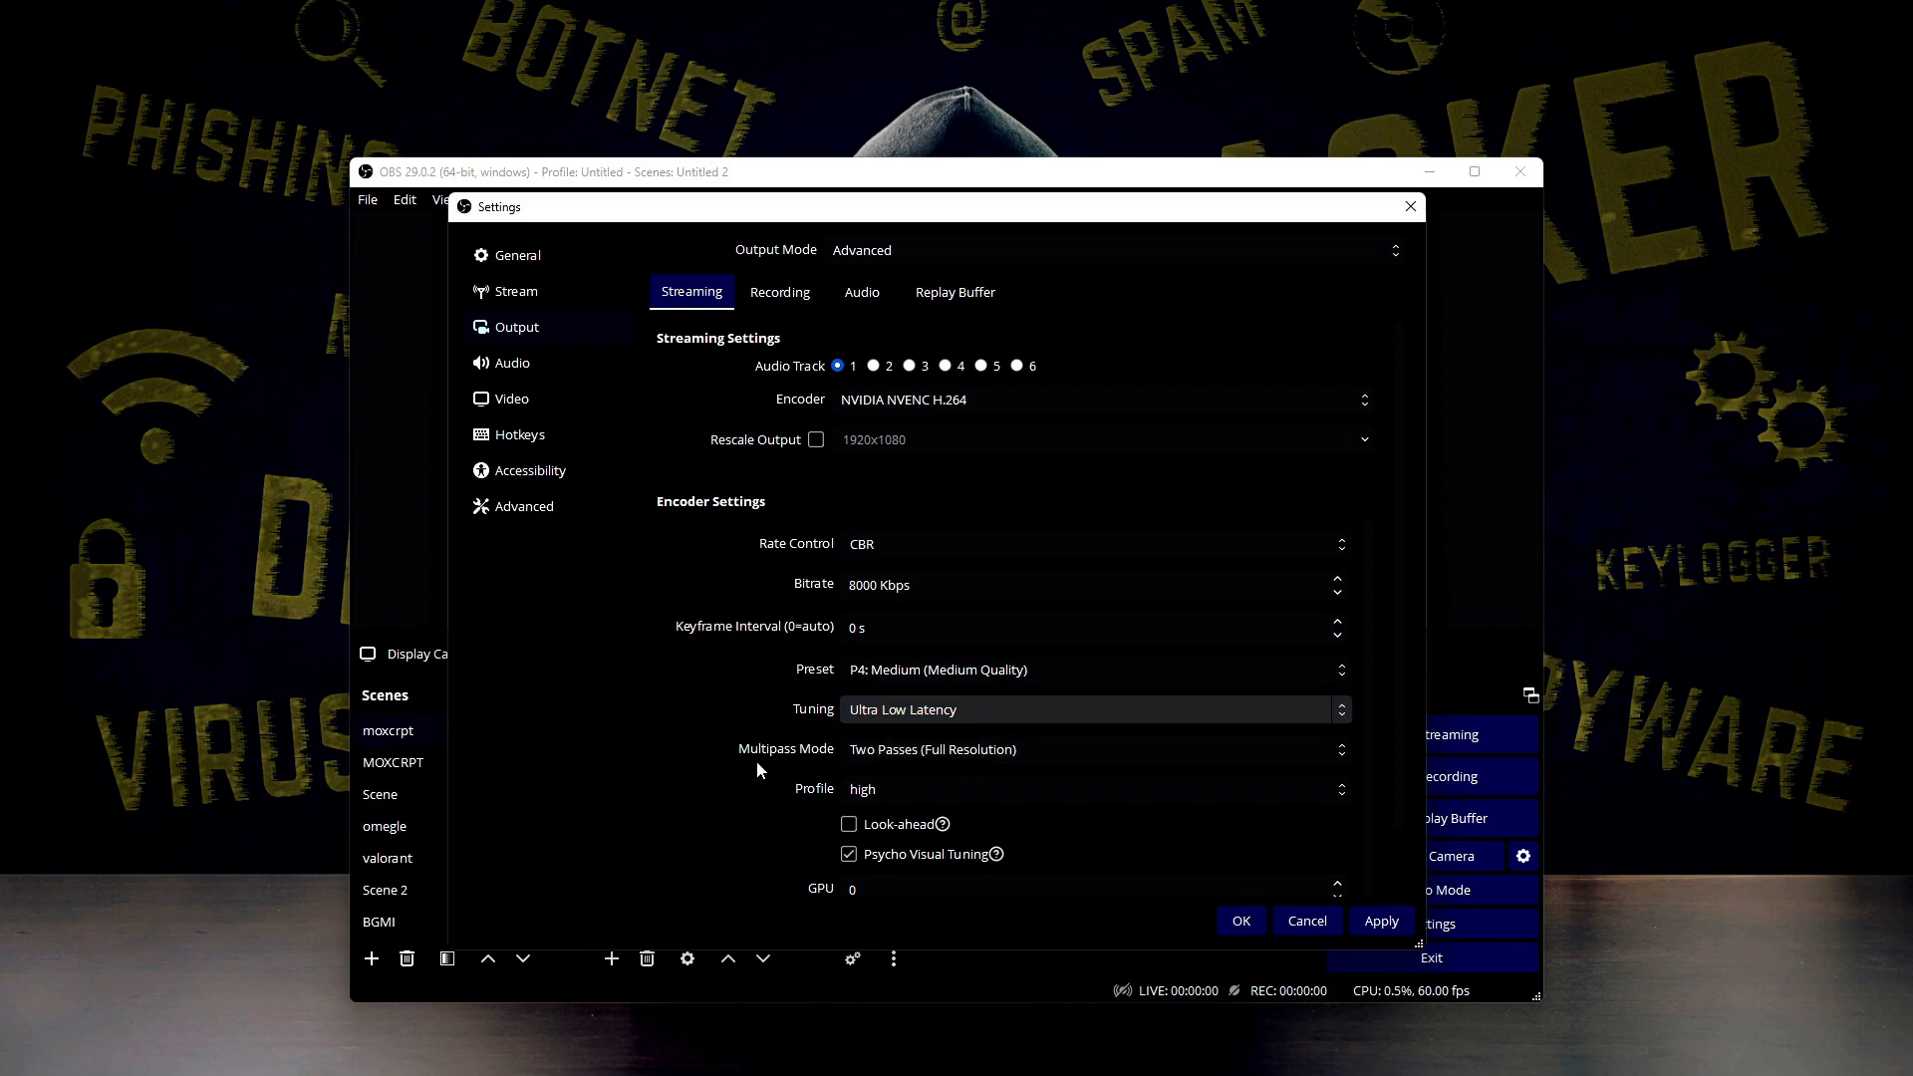
Review the multipass mode options: Single Pass, Two Passes (Quarter Resolution) and Two Passes (Full Resolution)
click(923, 756)
click(812, 715)
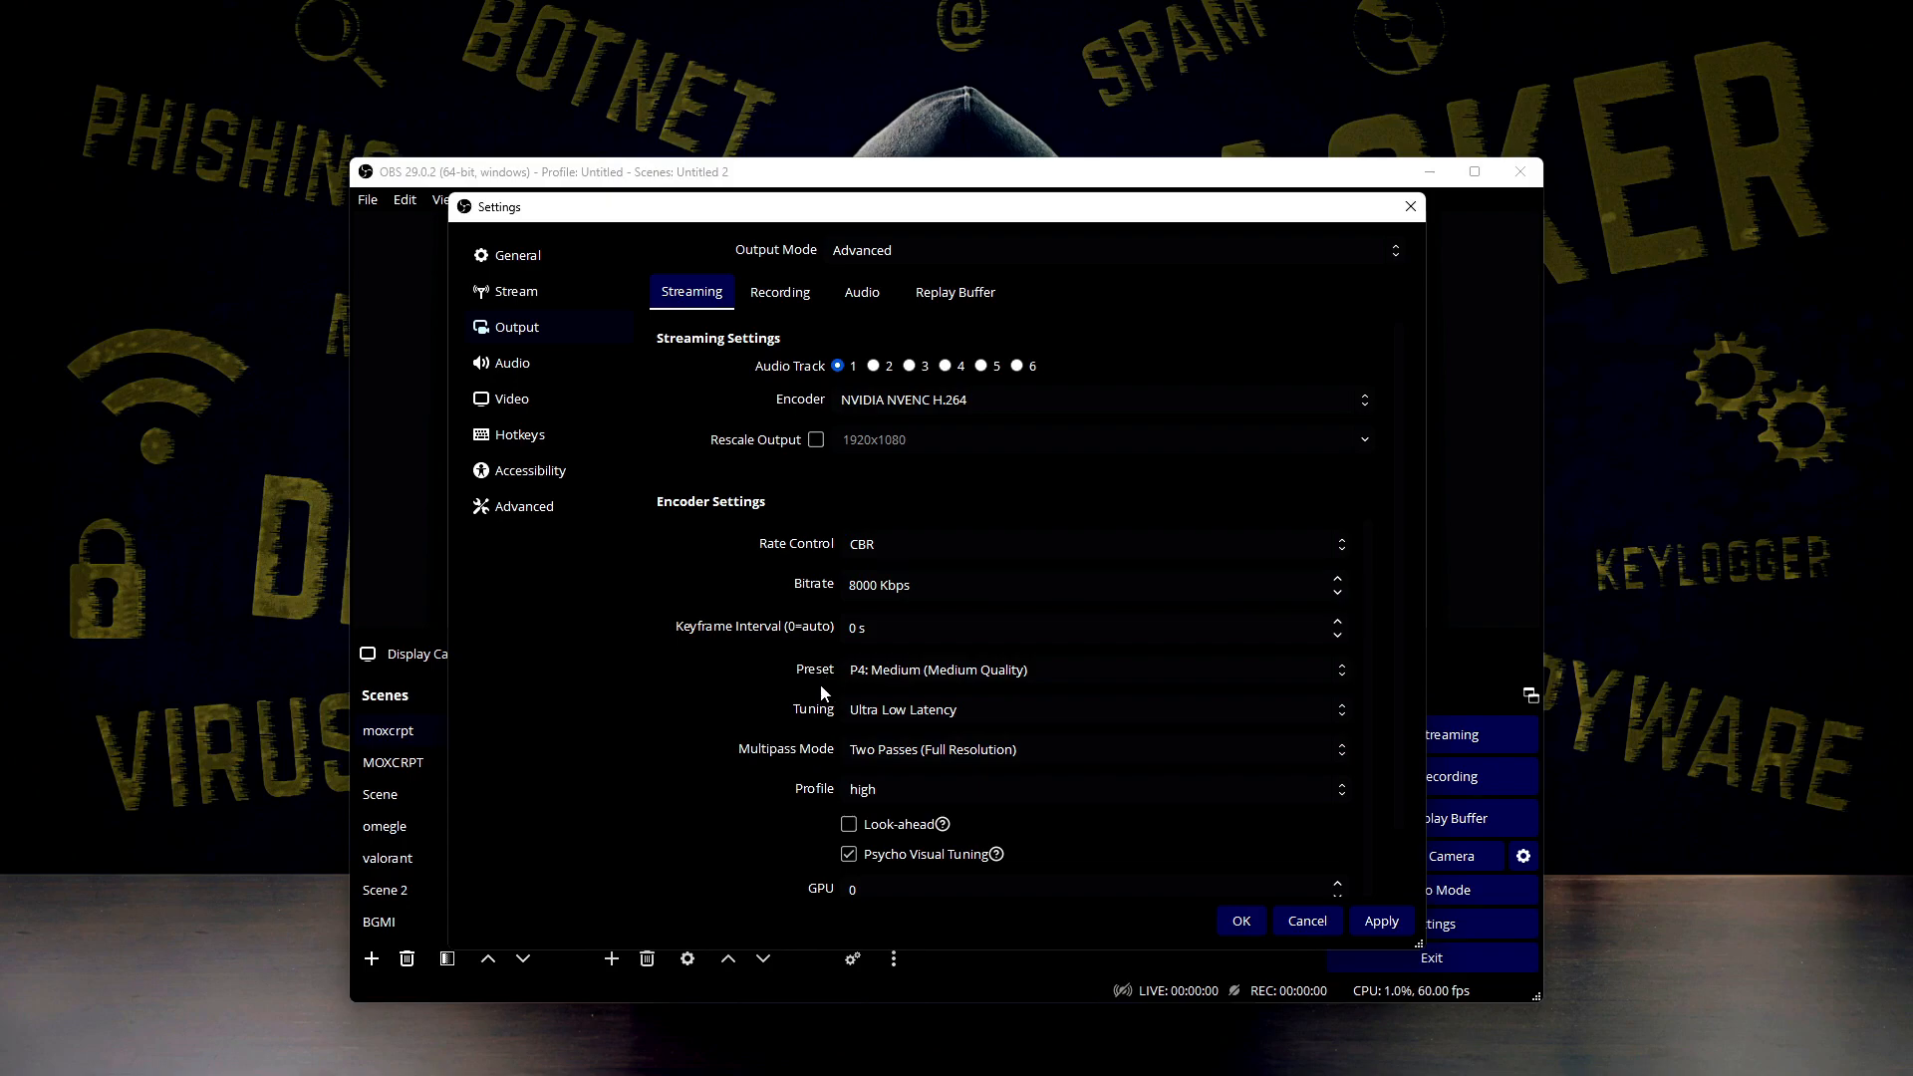
click(886, 762)
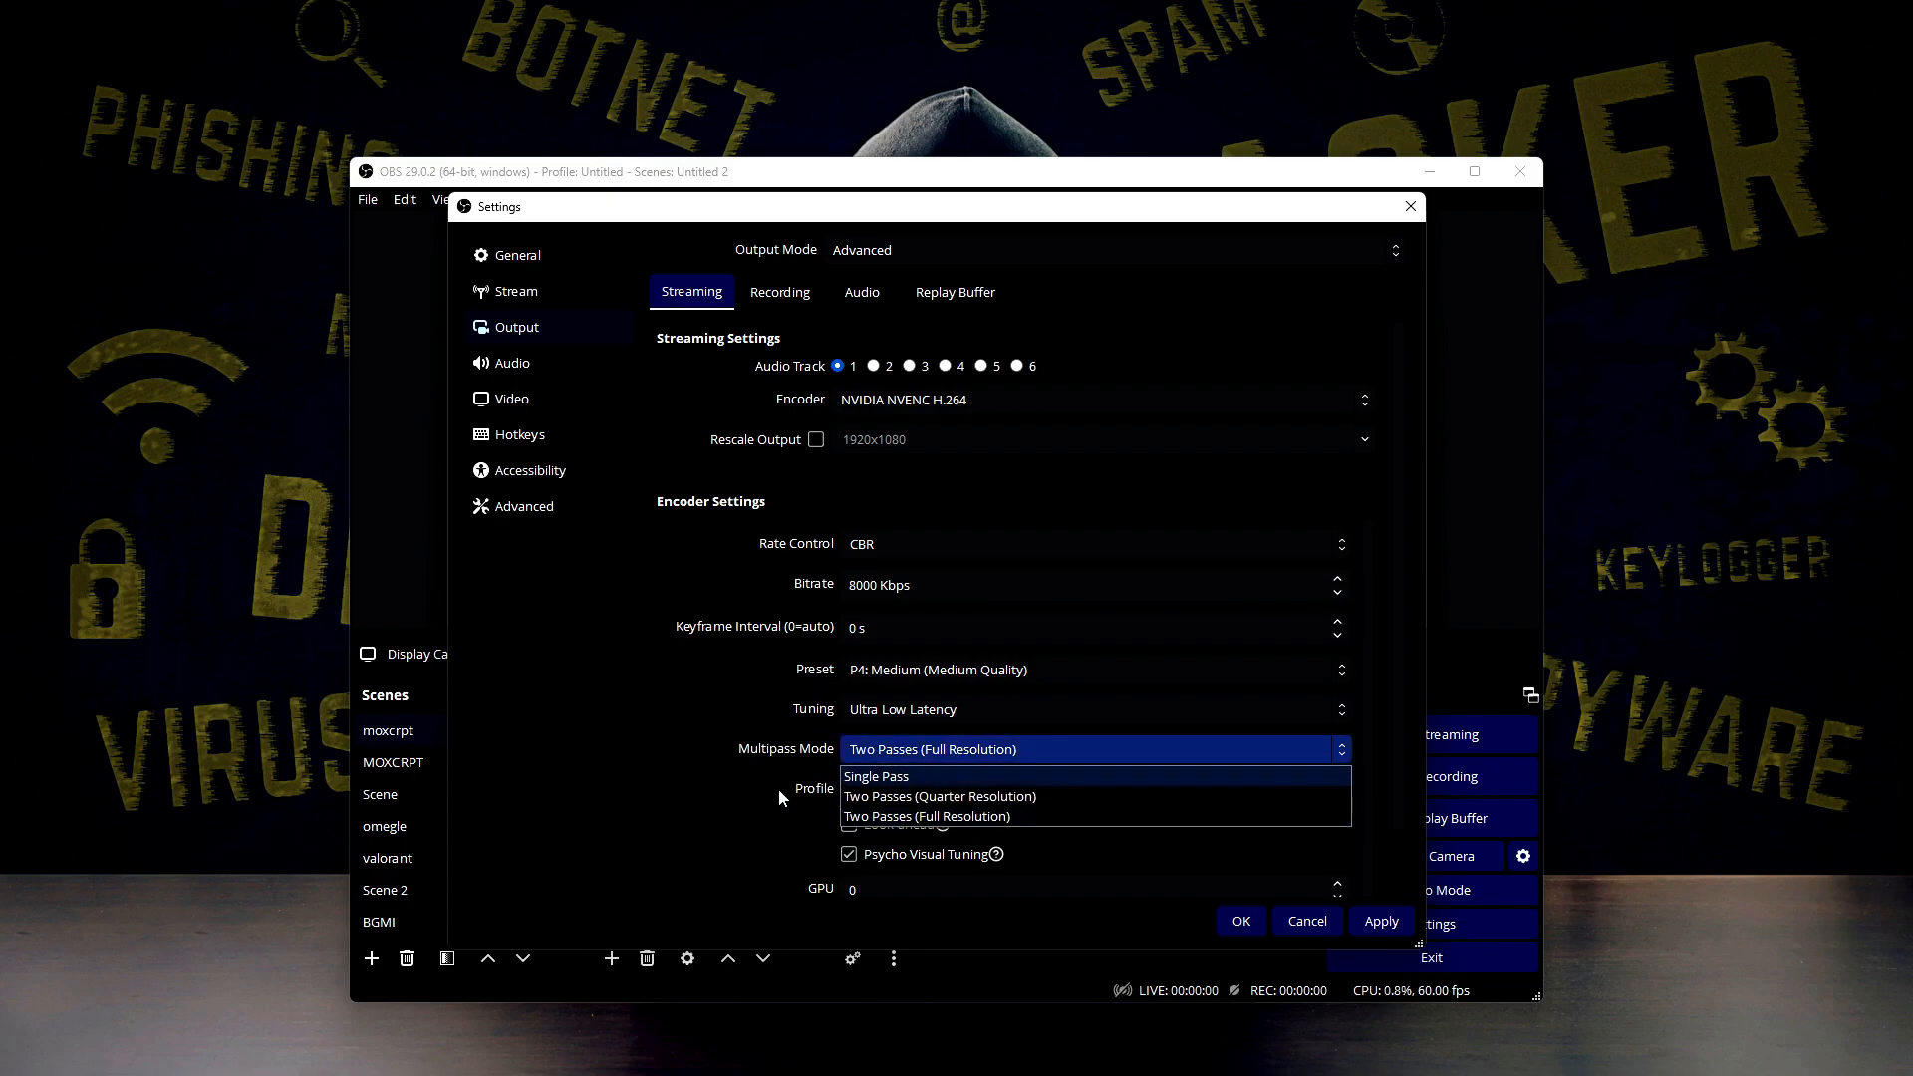
click(781, 787)
click(865, 760)
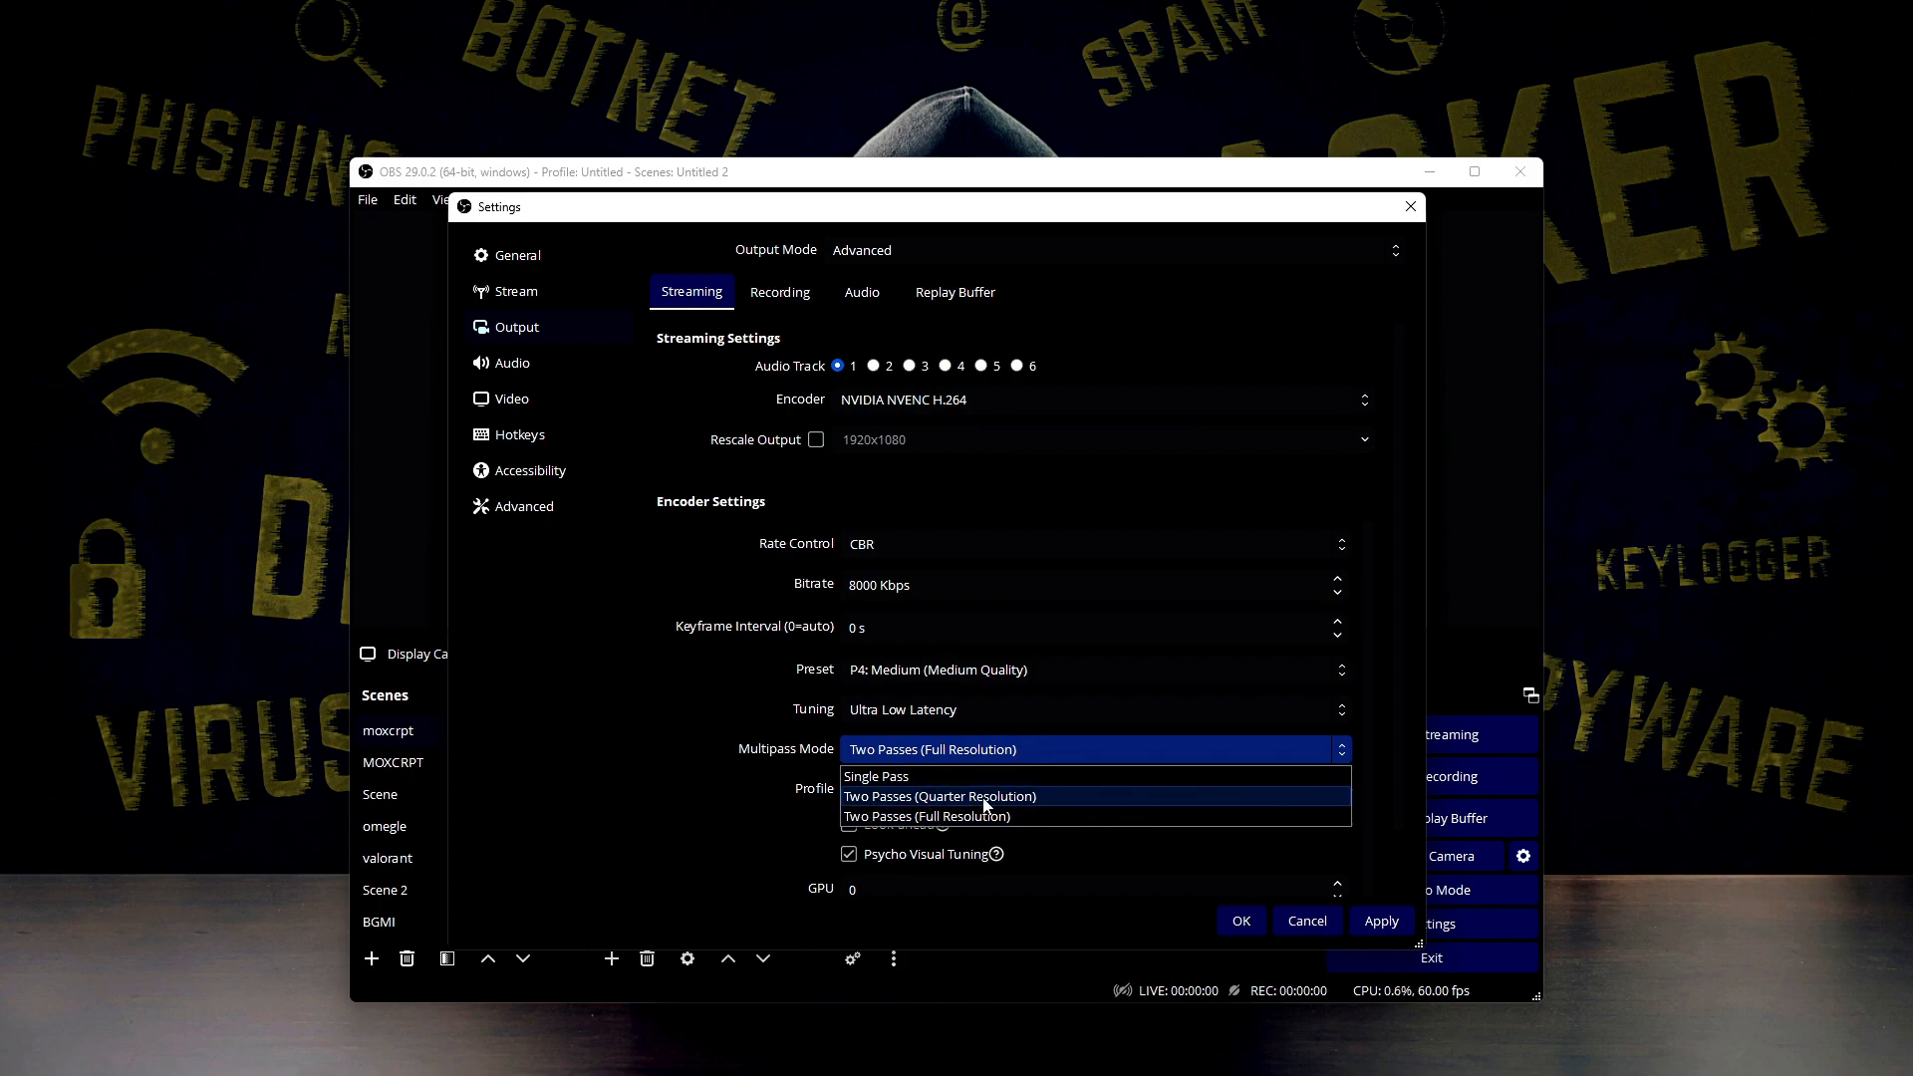
click(941, 819)
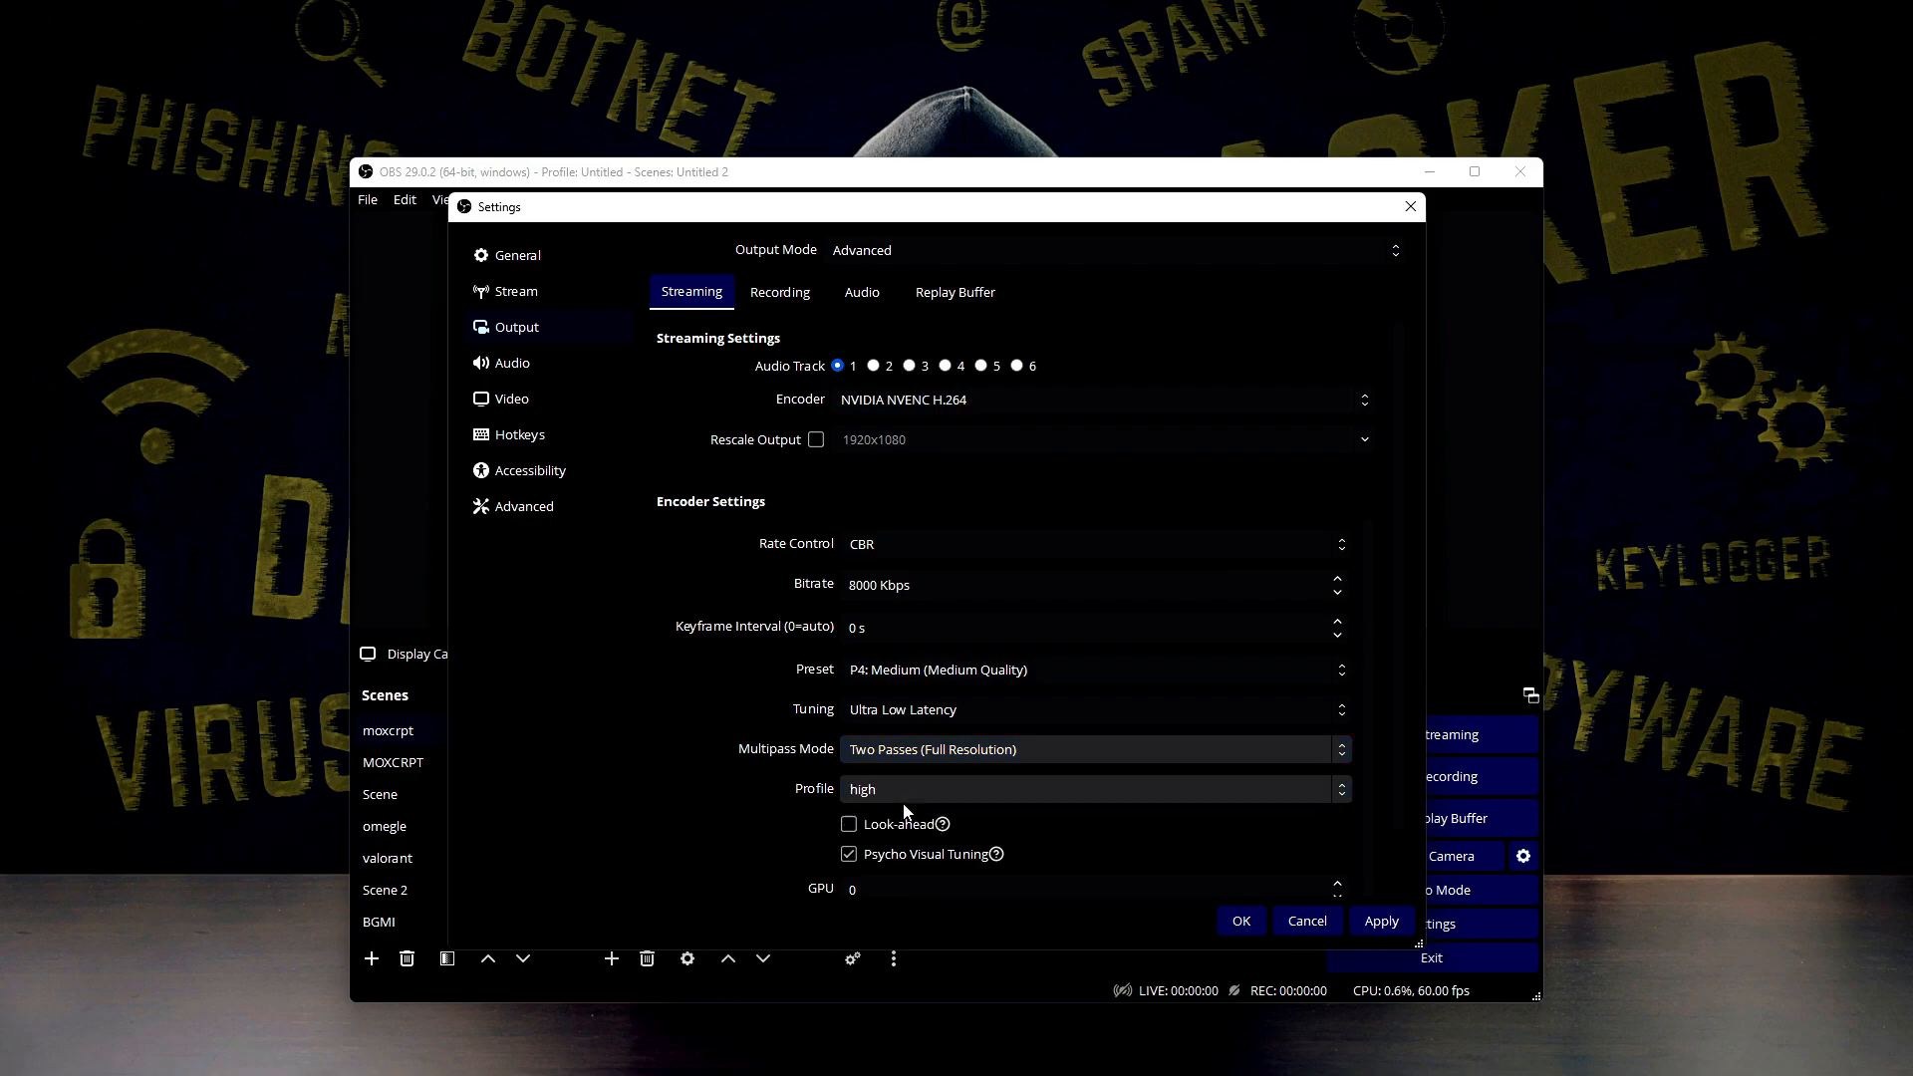
click(855, 754)
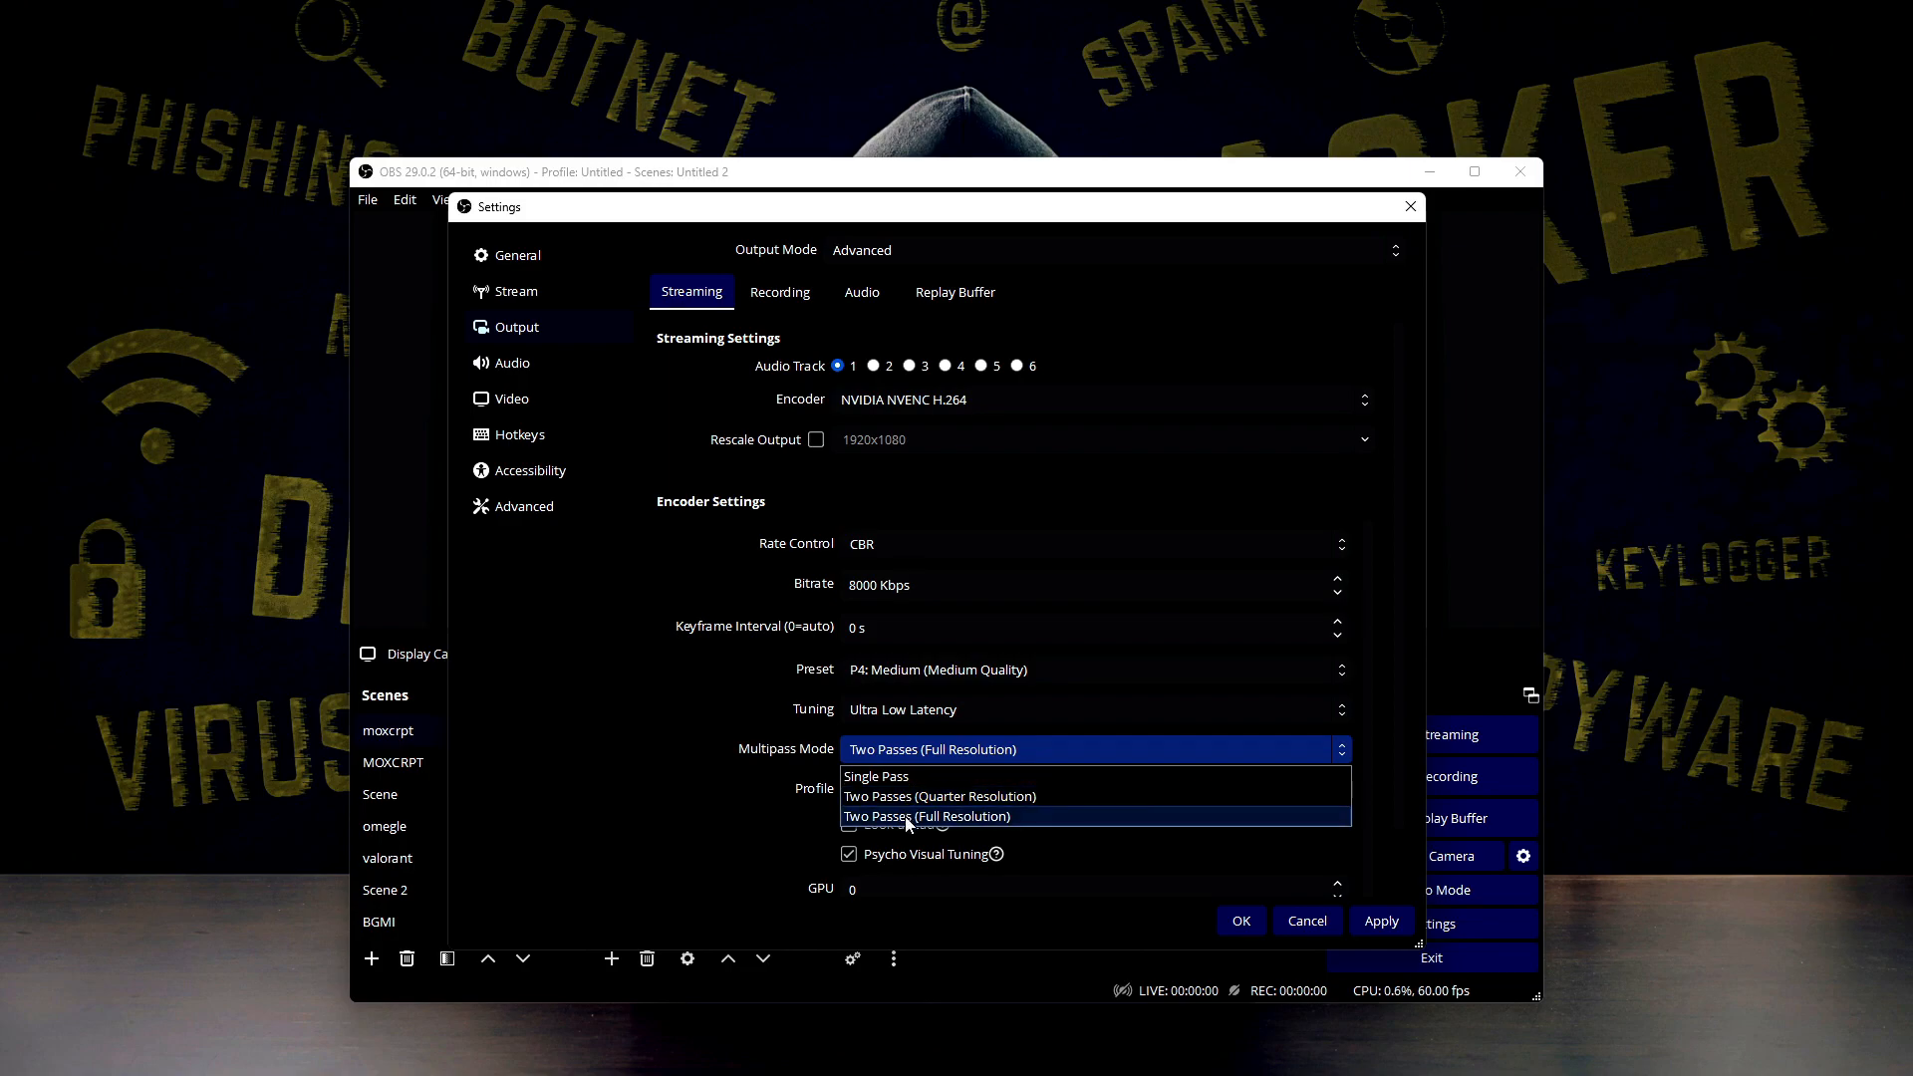
click(797, 759)
click(946, 750)
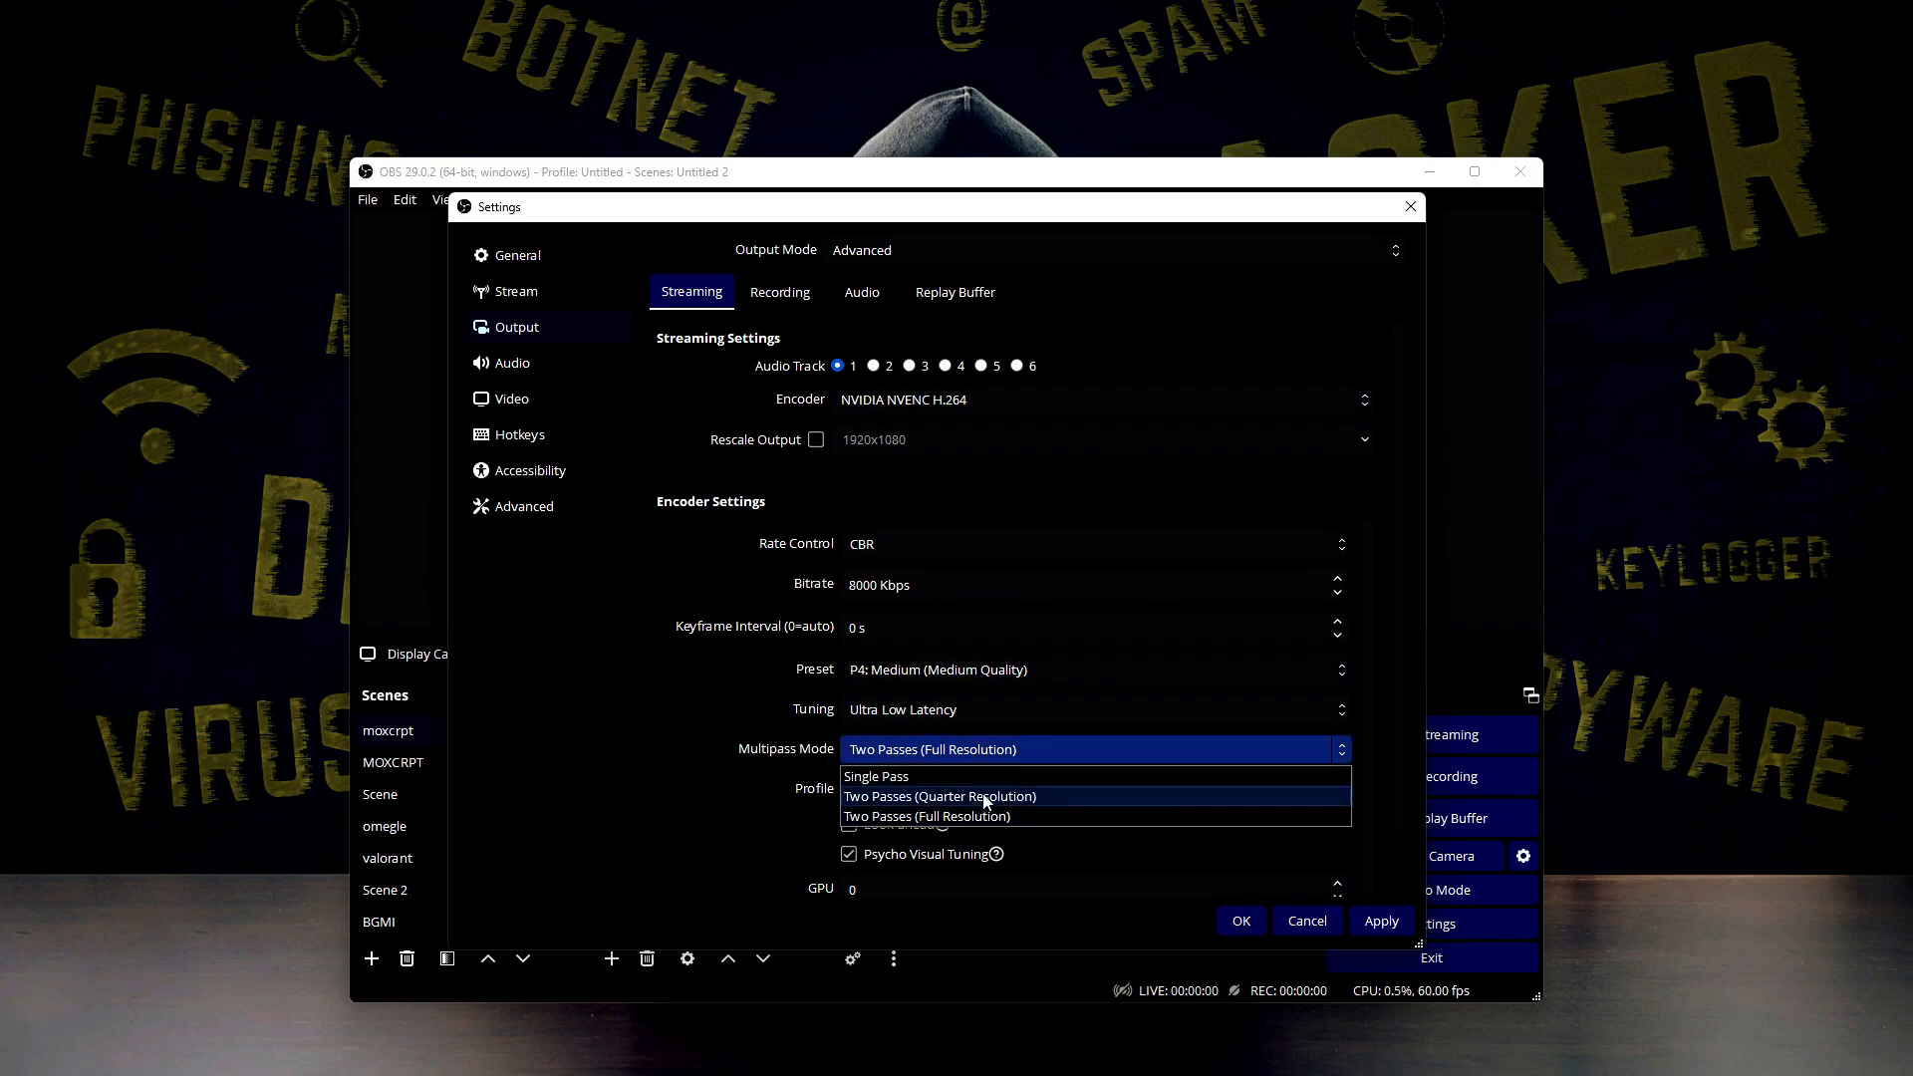
click(1018, 812)
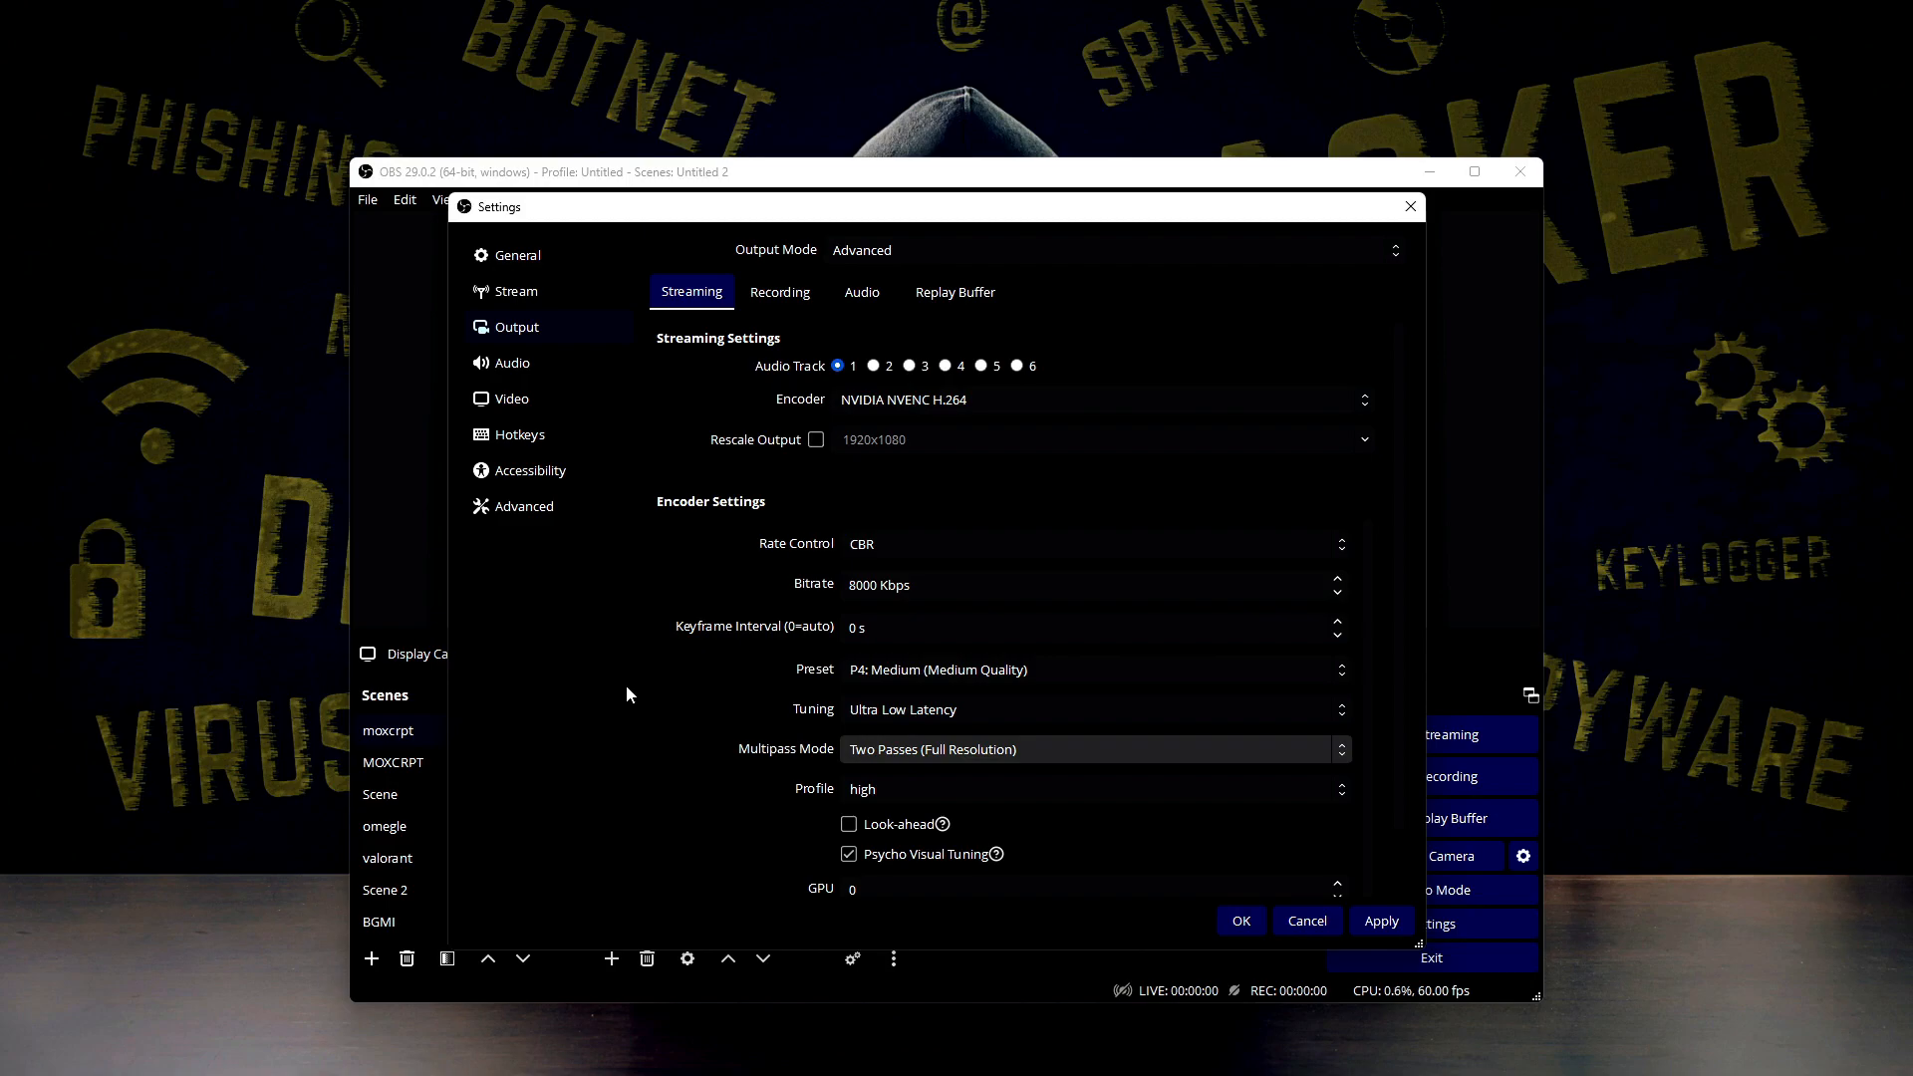
Set the multipass mode to Two Passes (Quarter Resolution) and check the available encoder presets
click(1086, 757)
click(1026, 790)
click(996, 670)
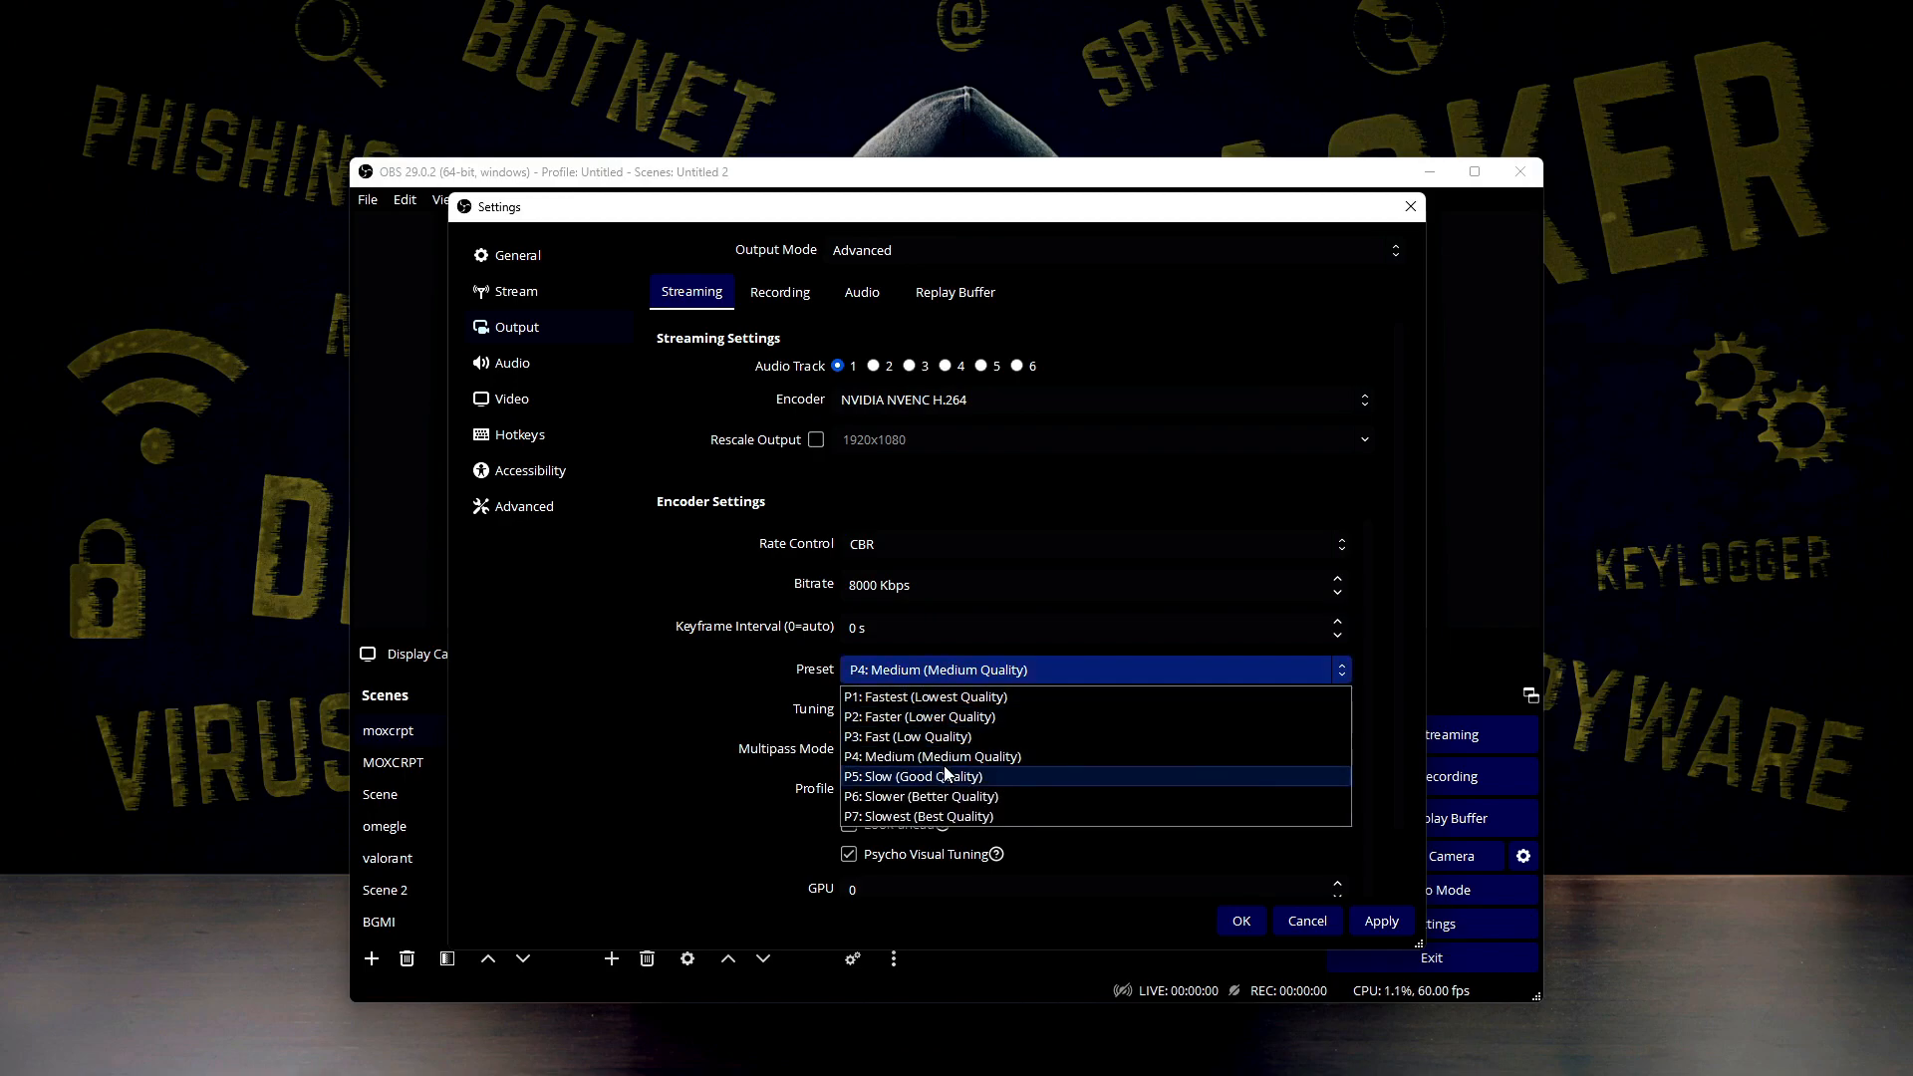
click(714, 793)
Choose the high encoder profile and check the remaining options down to Max B-frames
click(867, 801)
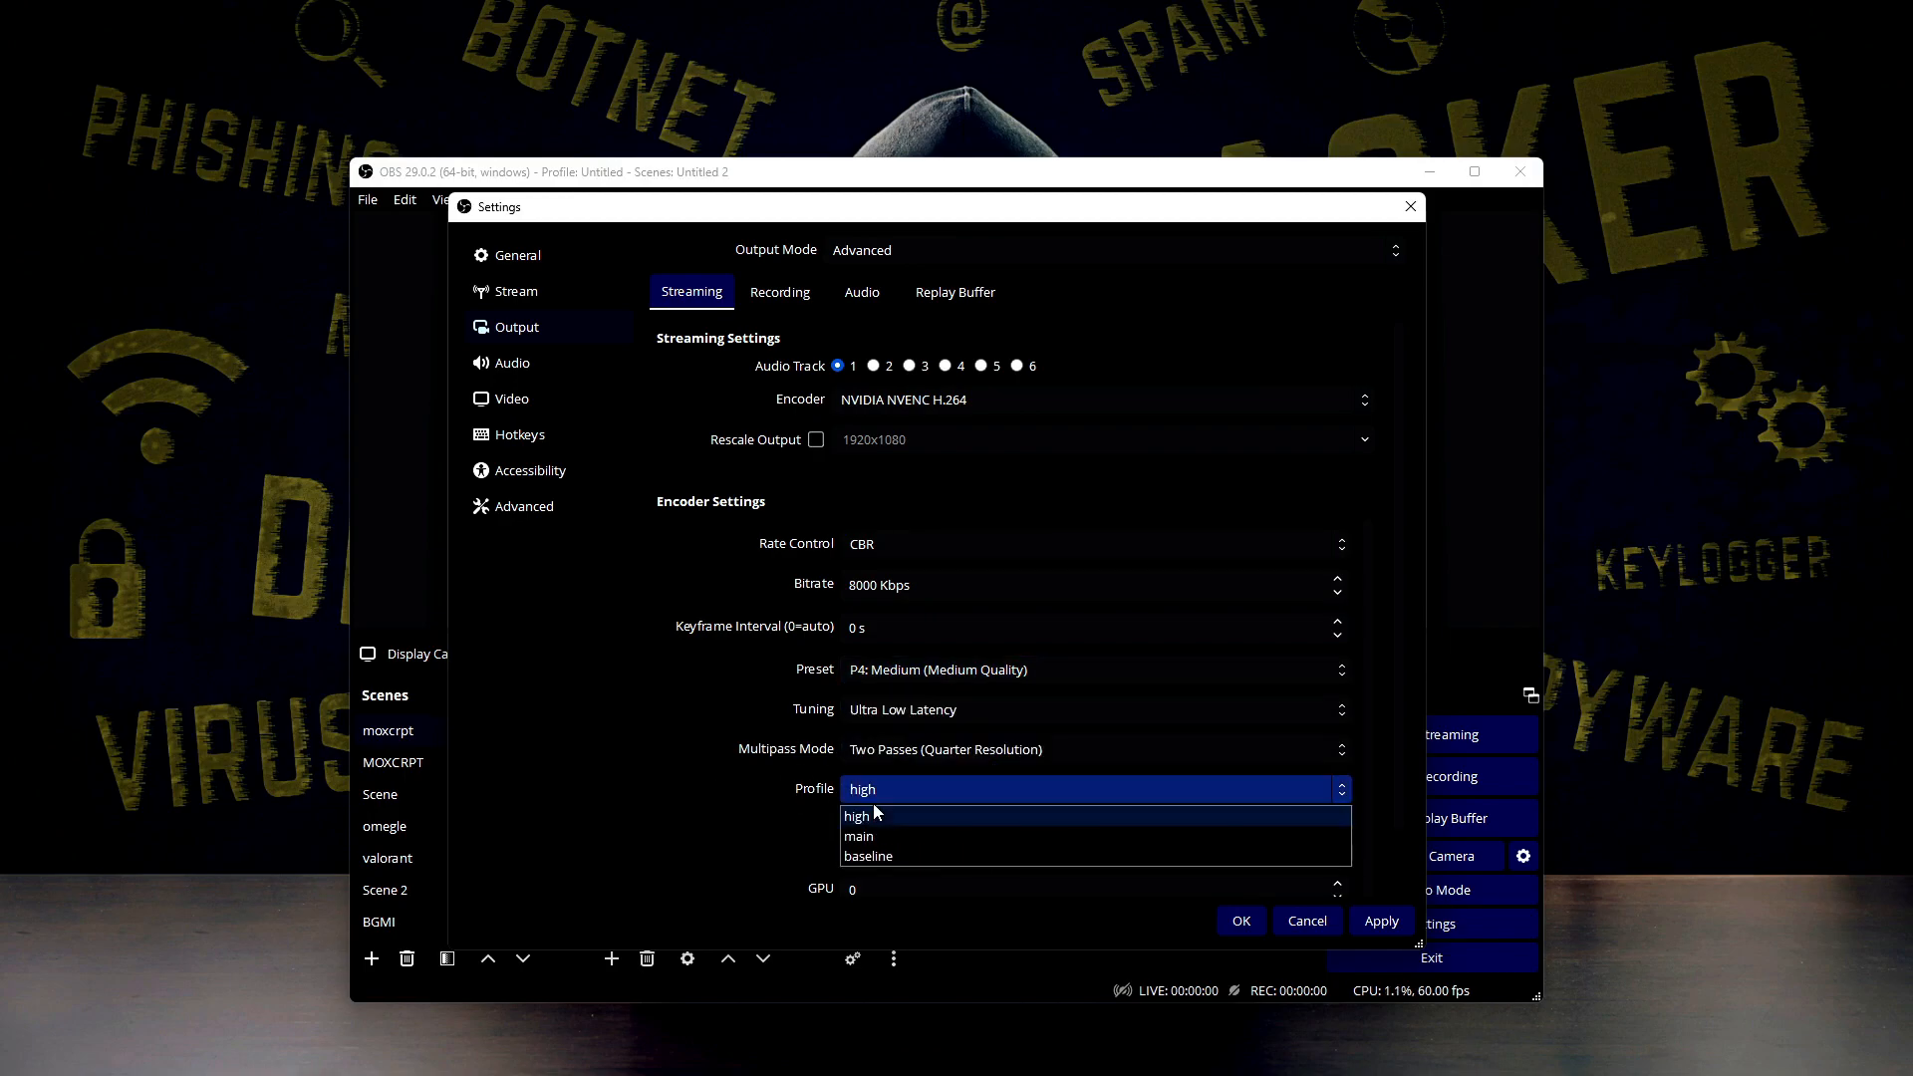
click(871, 810)
click(902, 796)
click(907, 815)
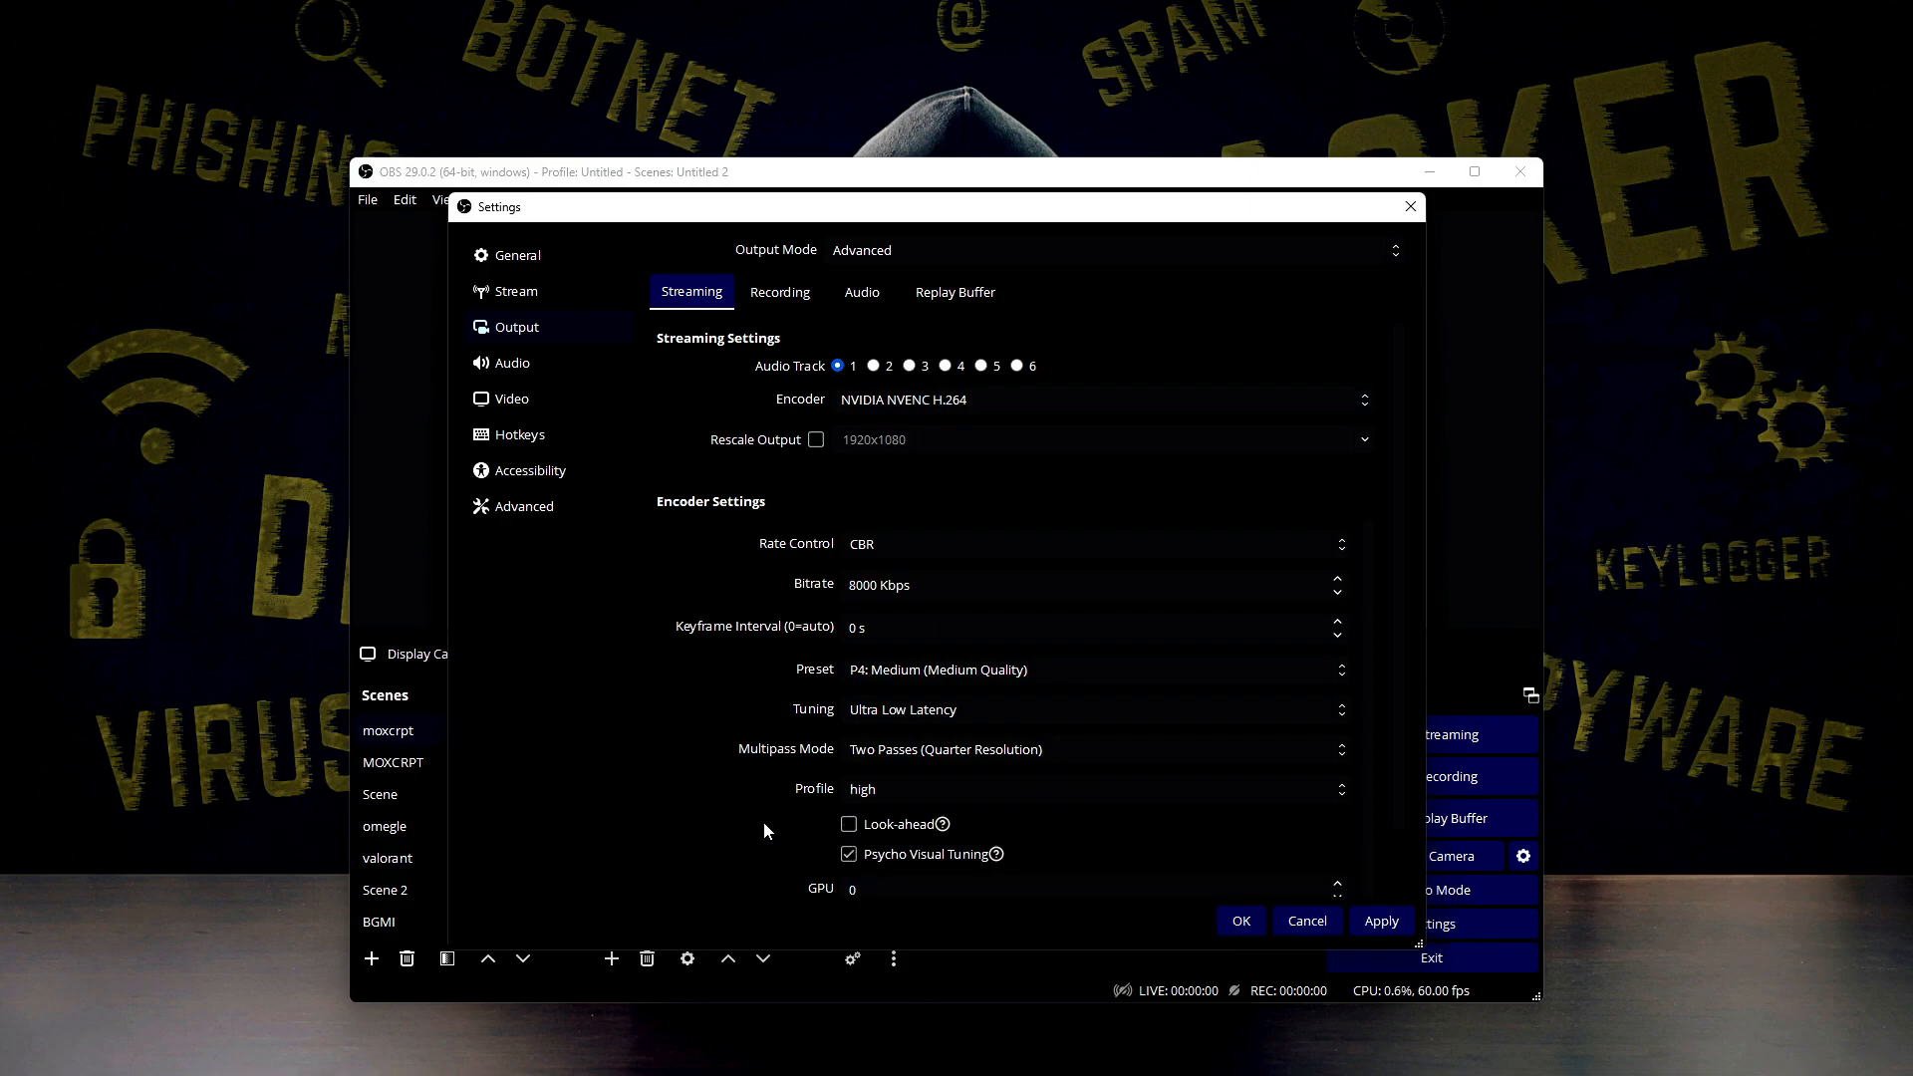
scroll(842, 830, down, 2)
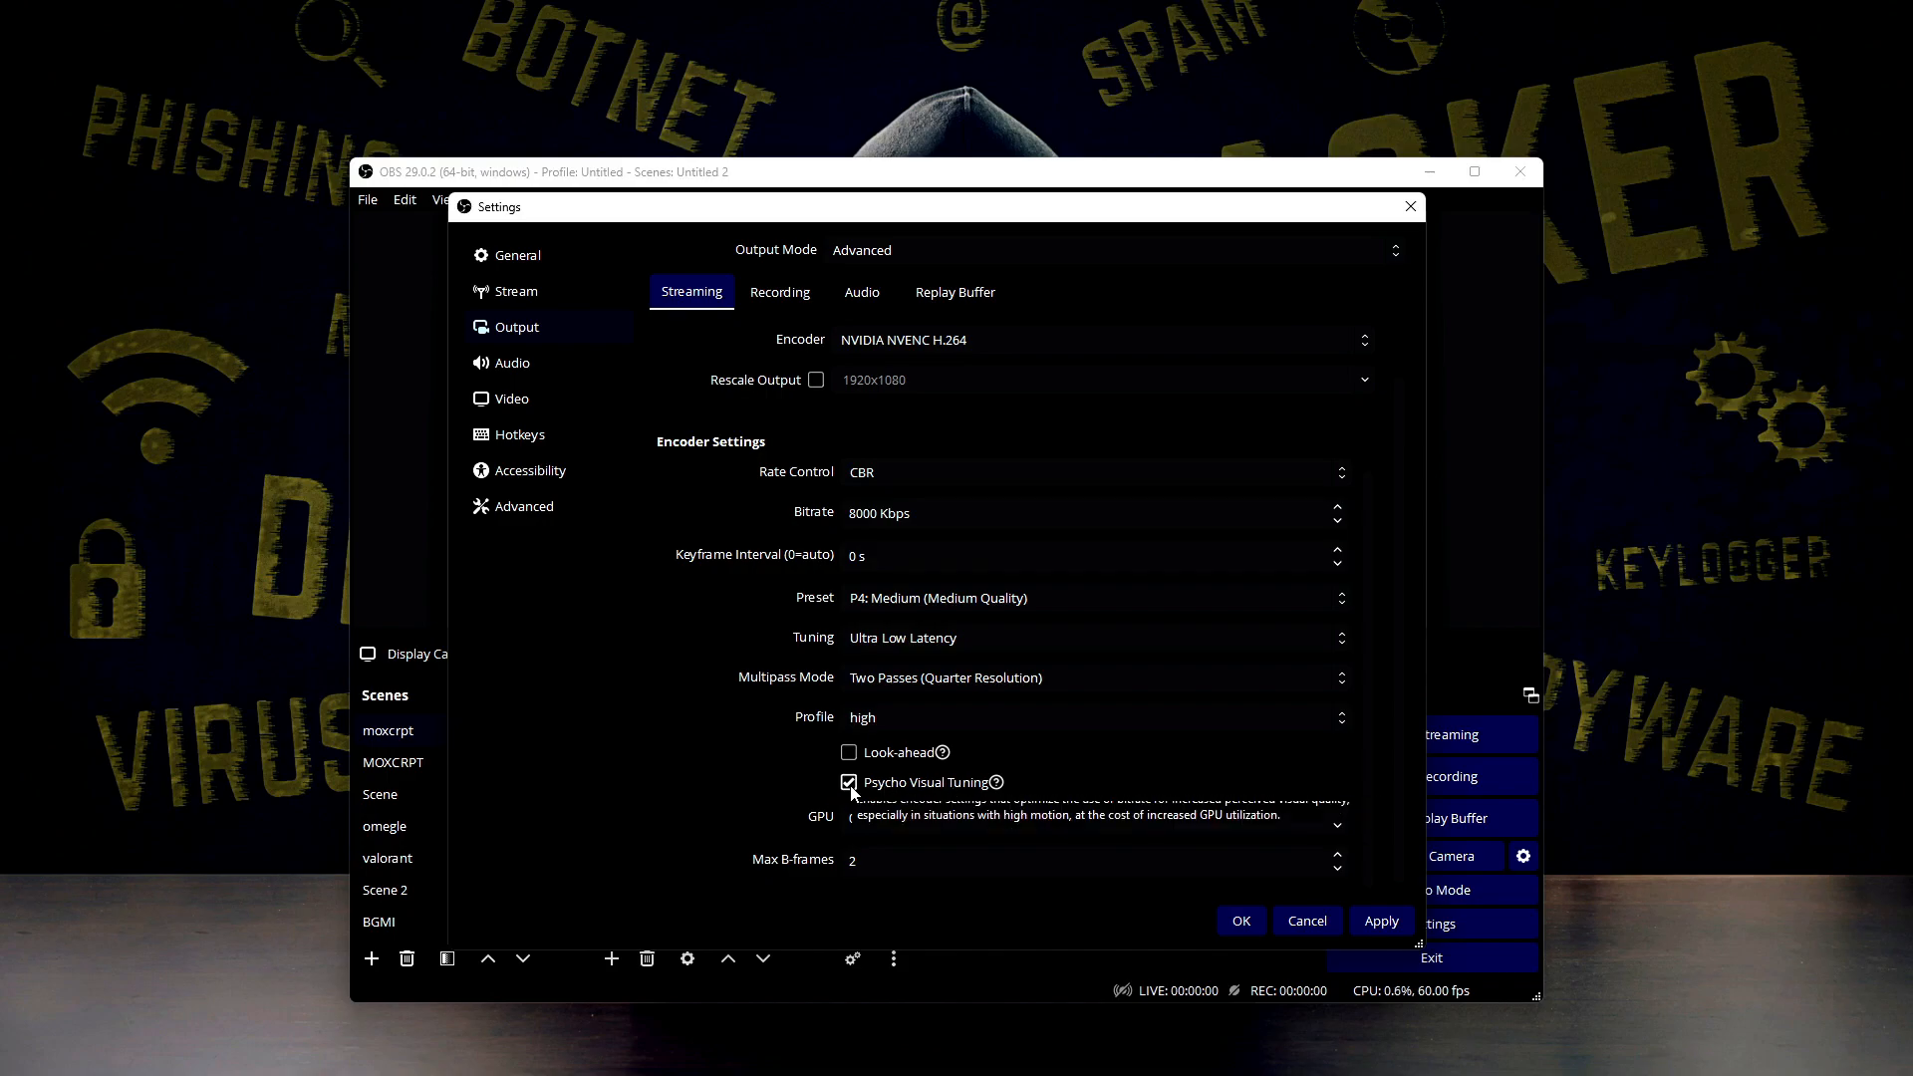
scroll(852, 797, down, 1)
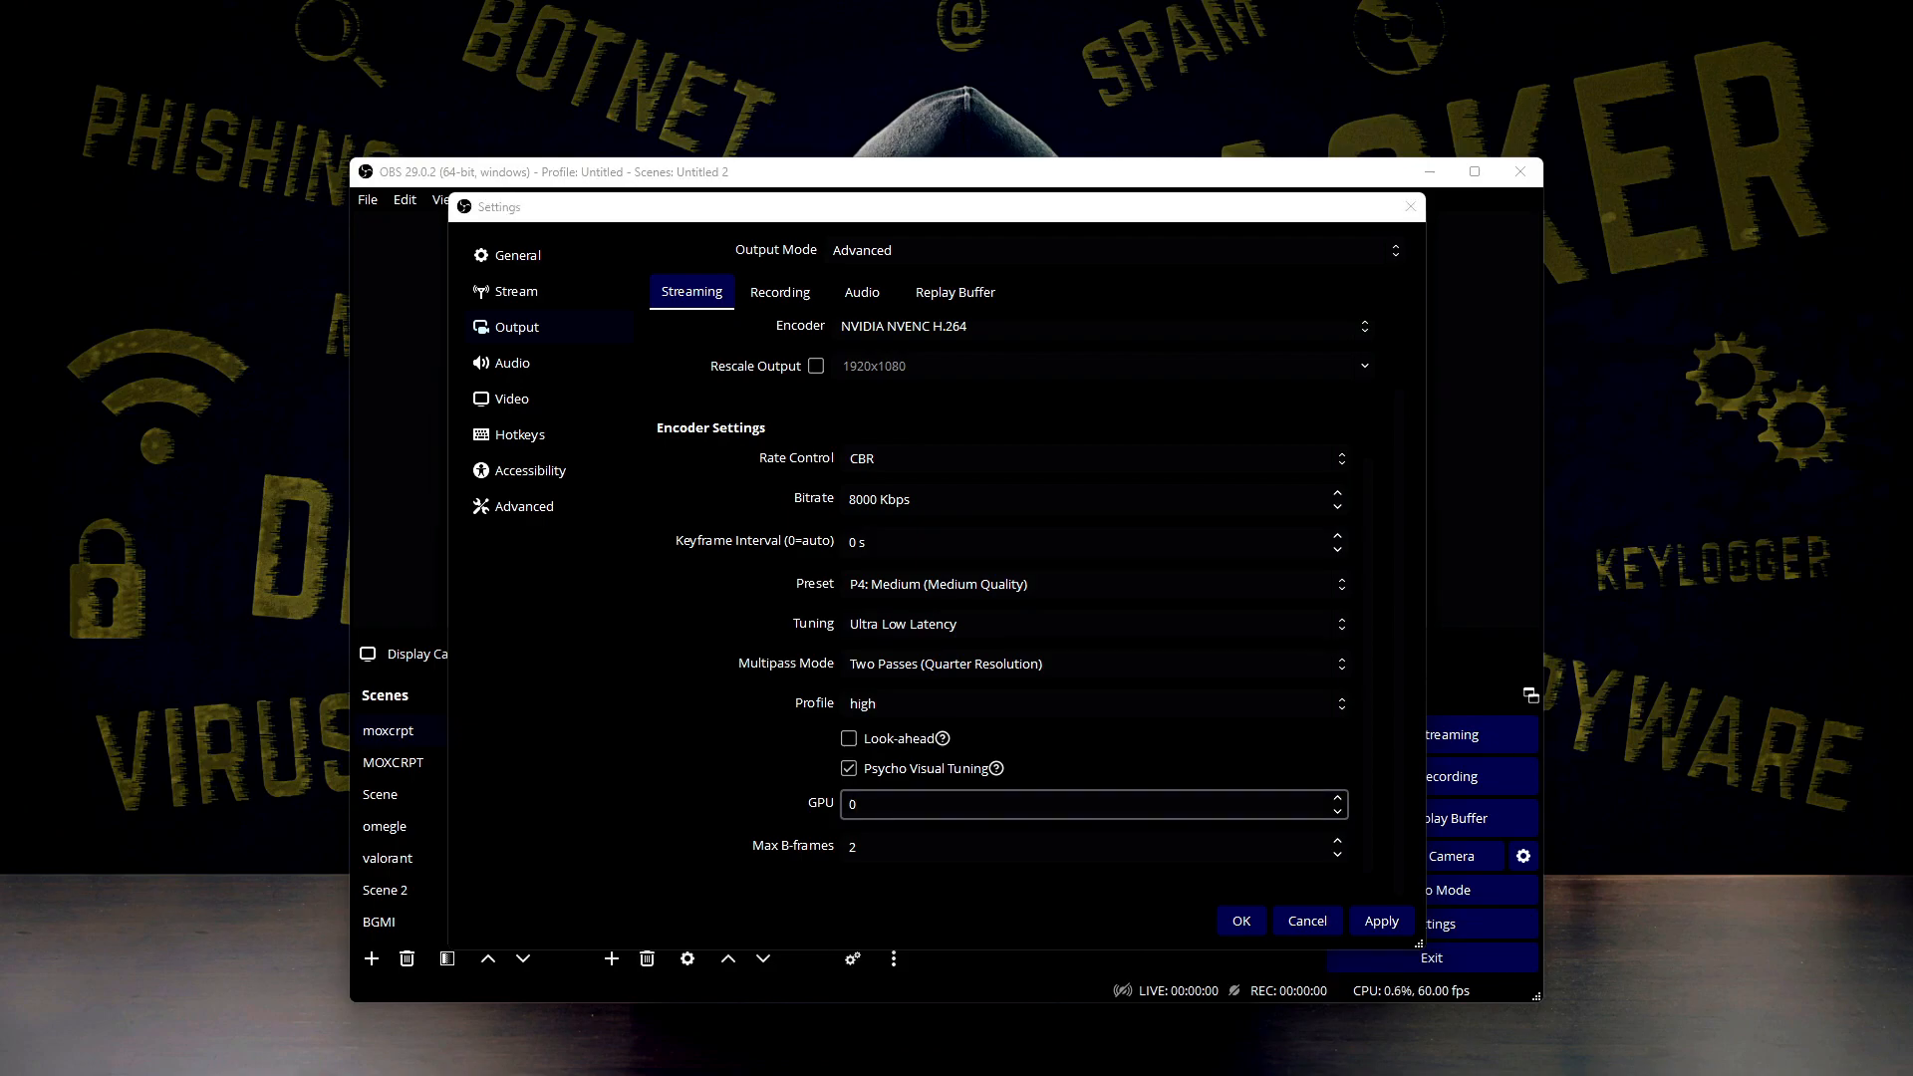
Open Task Manager, check the GPU's number and load in its performance view, and return to the OBS settings
key(ctrl+shift+Escape)
drag(1315, 237, 1338, 353)
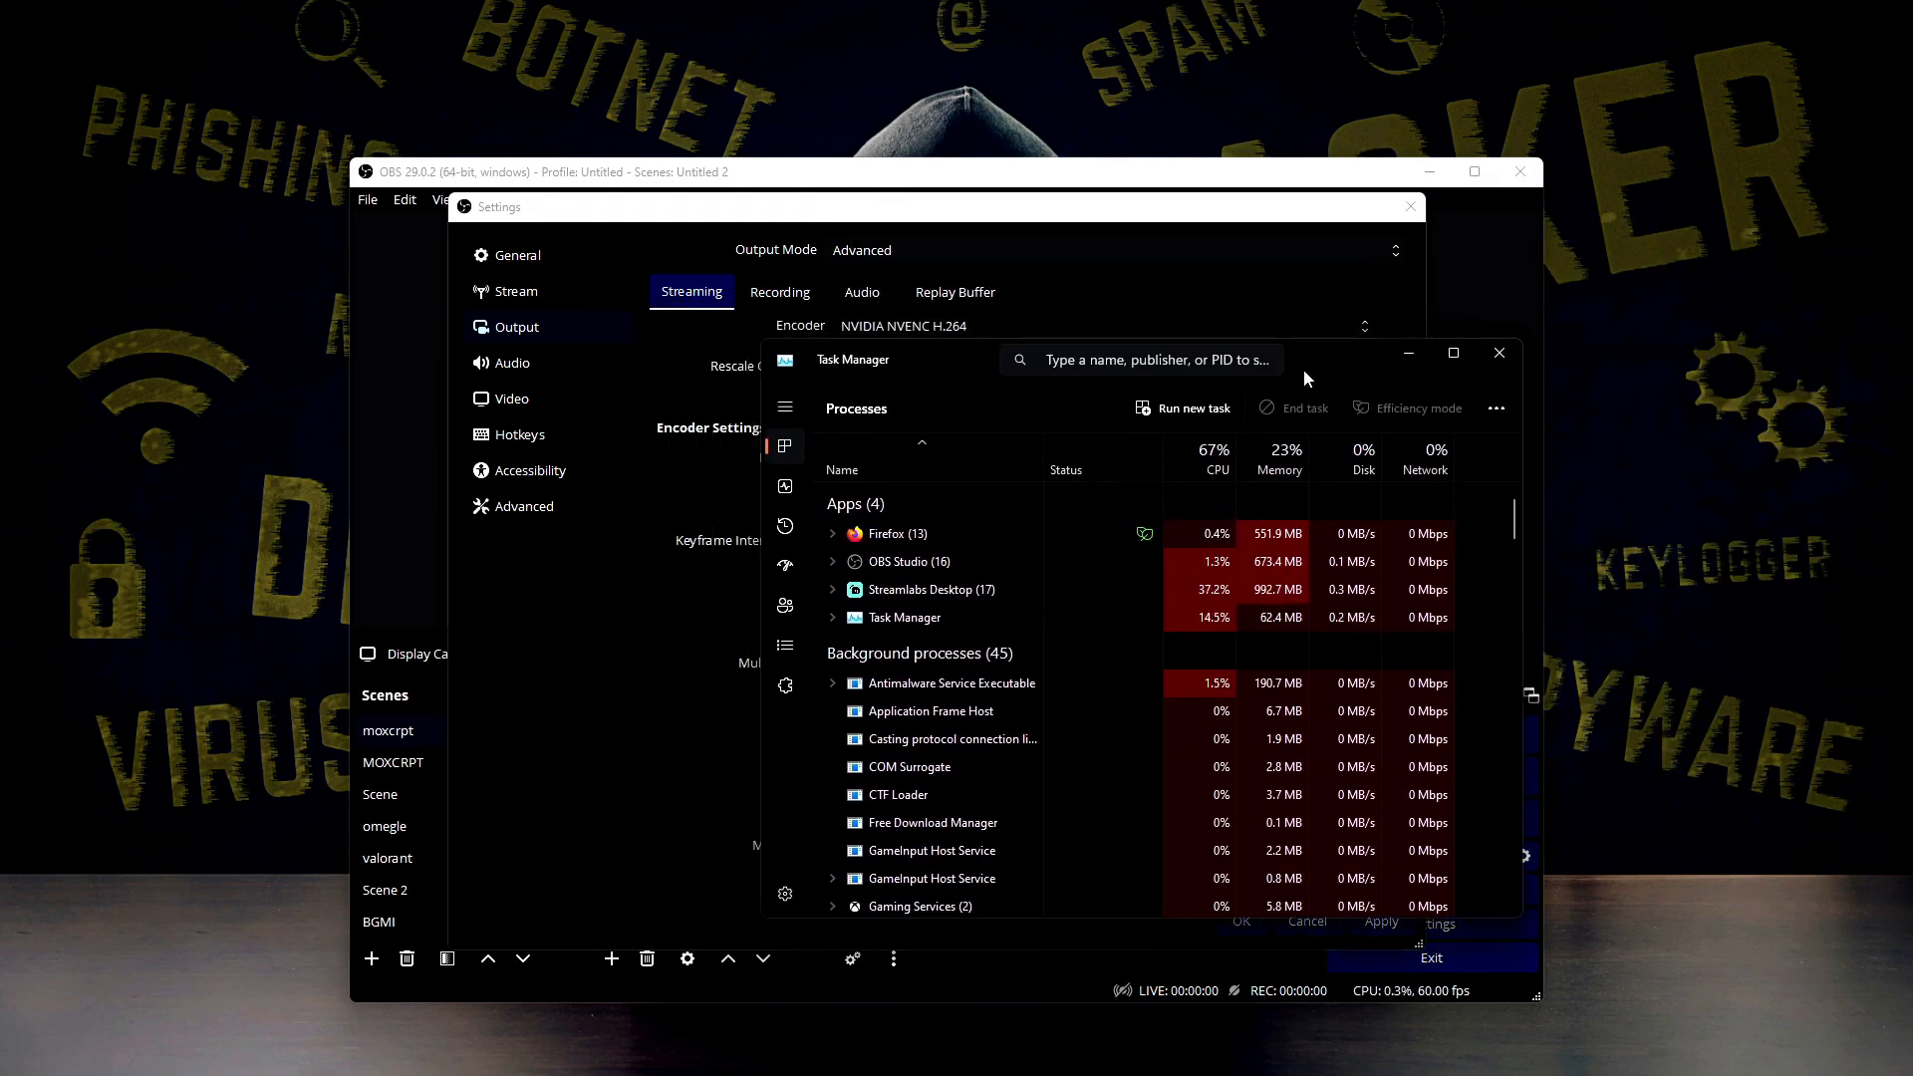
click(793, 536)
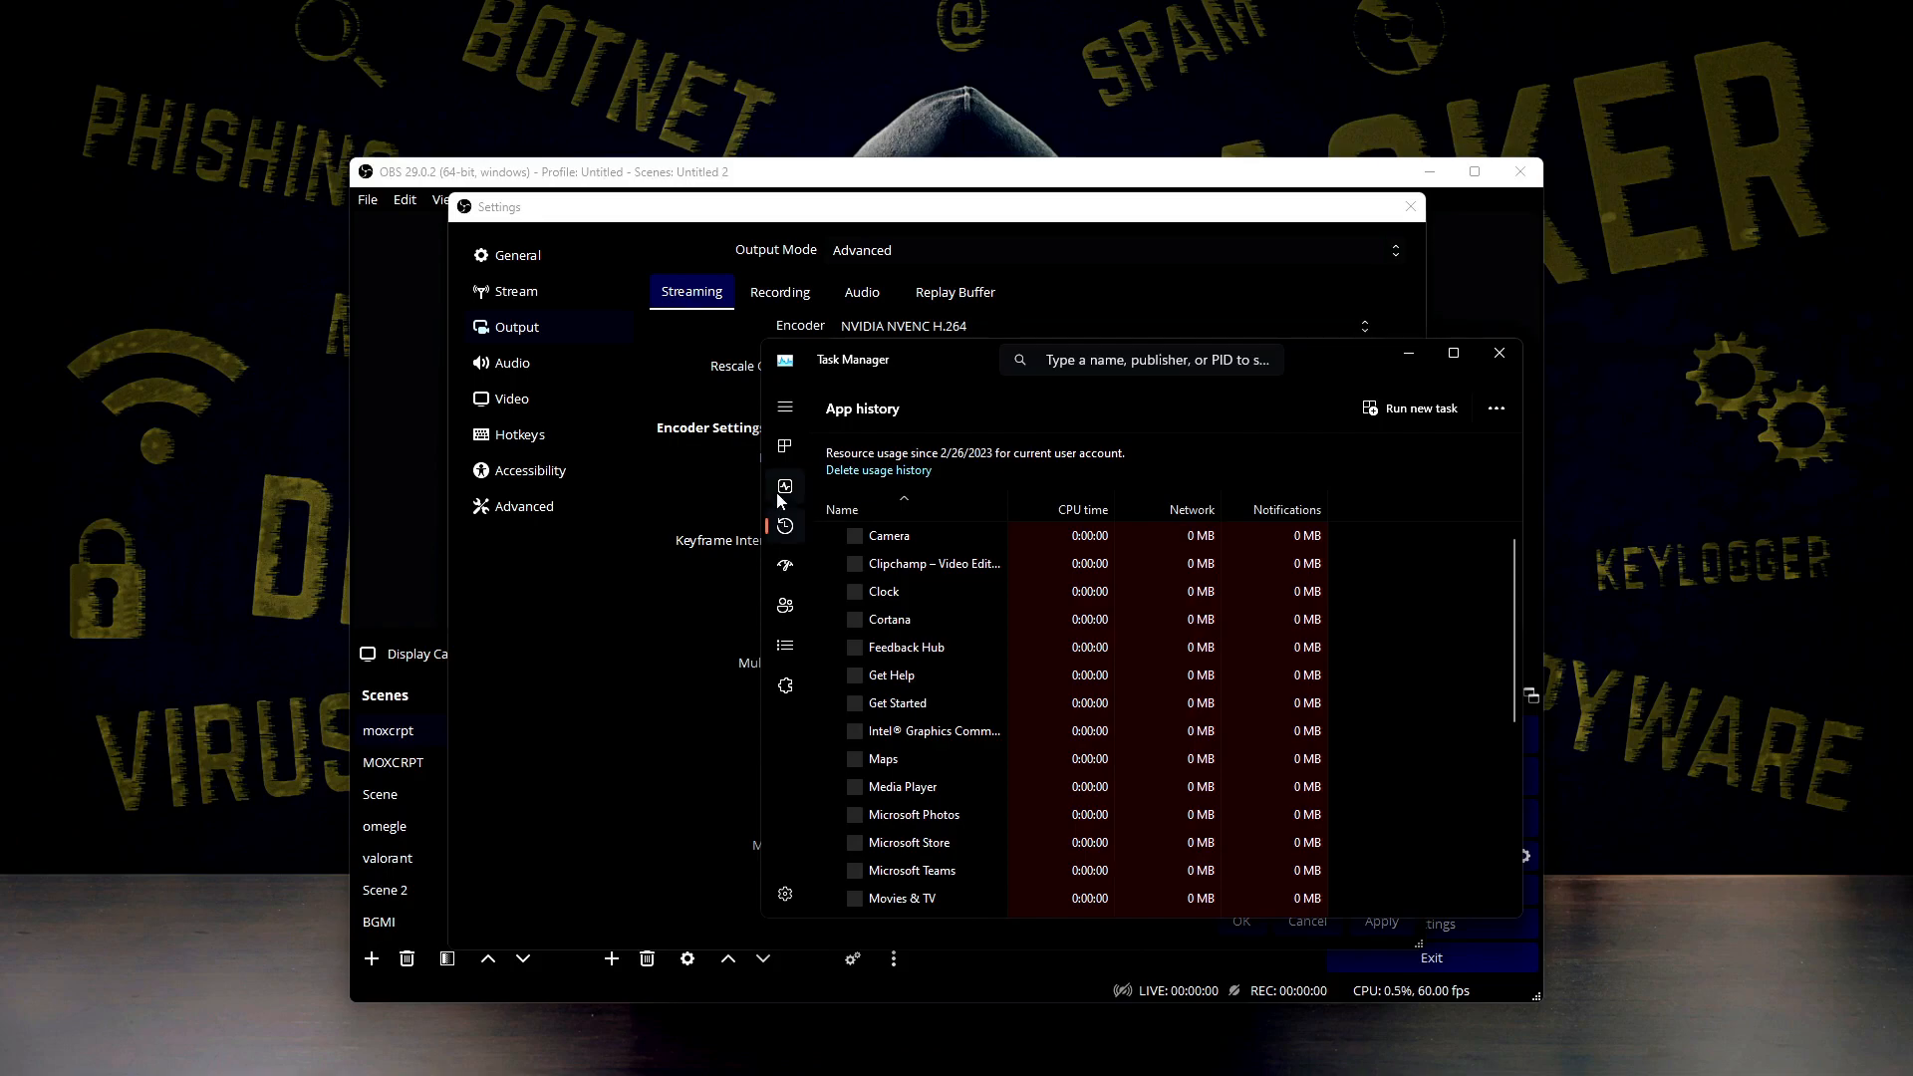
click(785, 487)
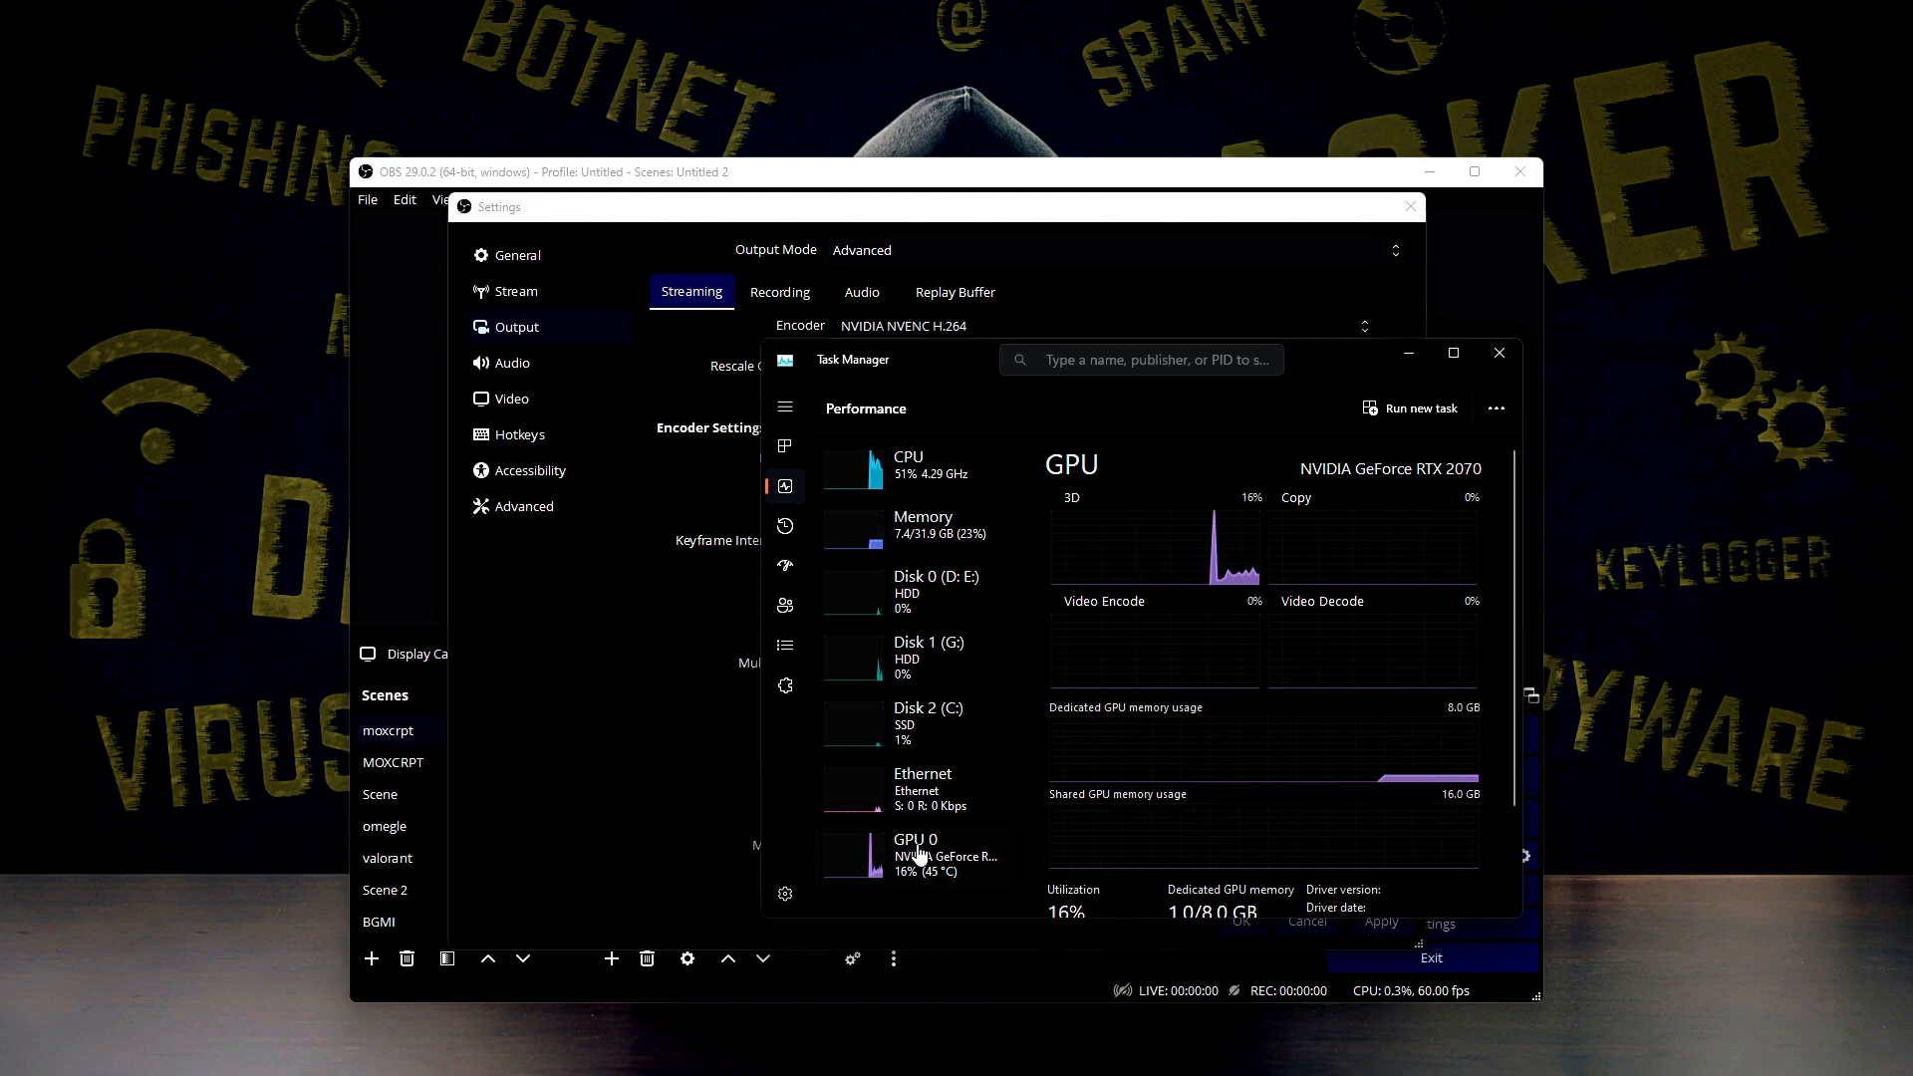
click(1408, 353)
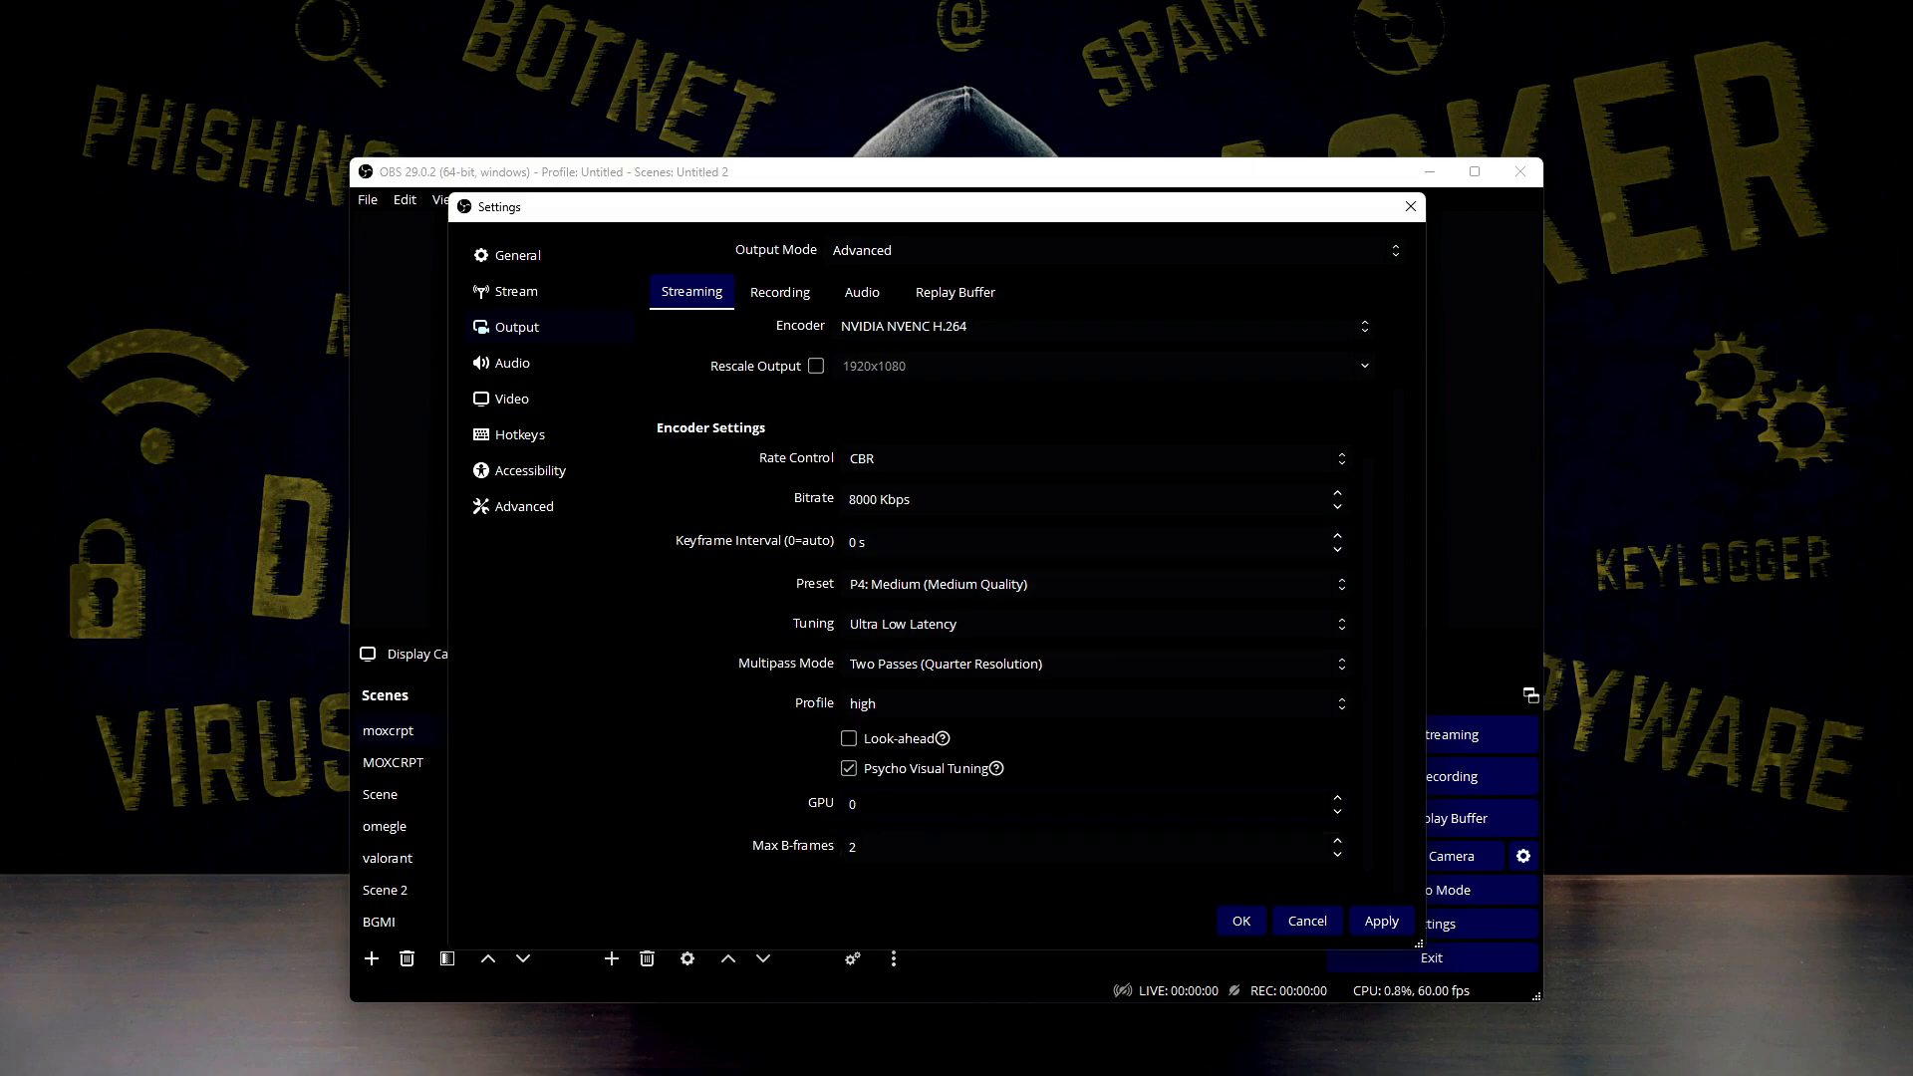
Compare the GPU number in Task Manager with the streaming encoder's GPU setting, minimize Task Manager, and check the Max B-frames setting
click(1228, 1054)
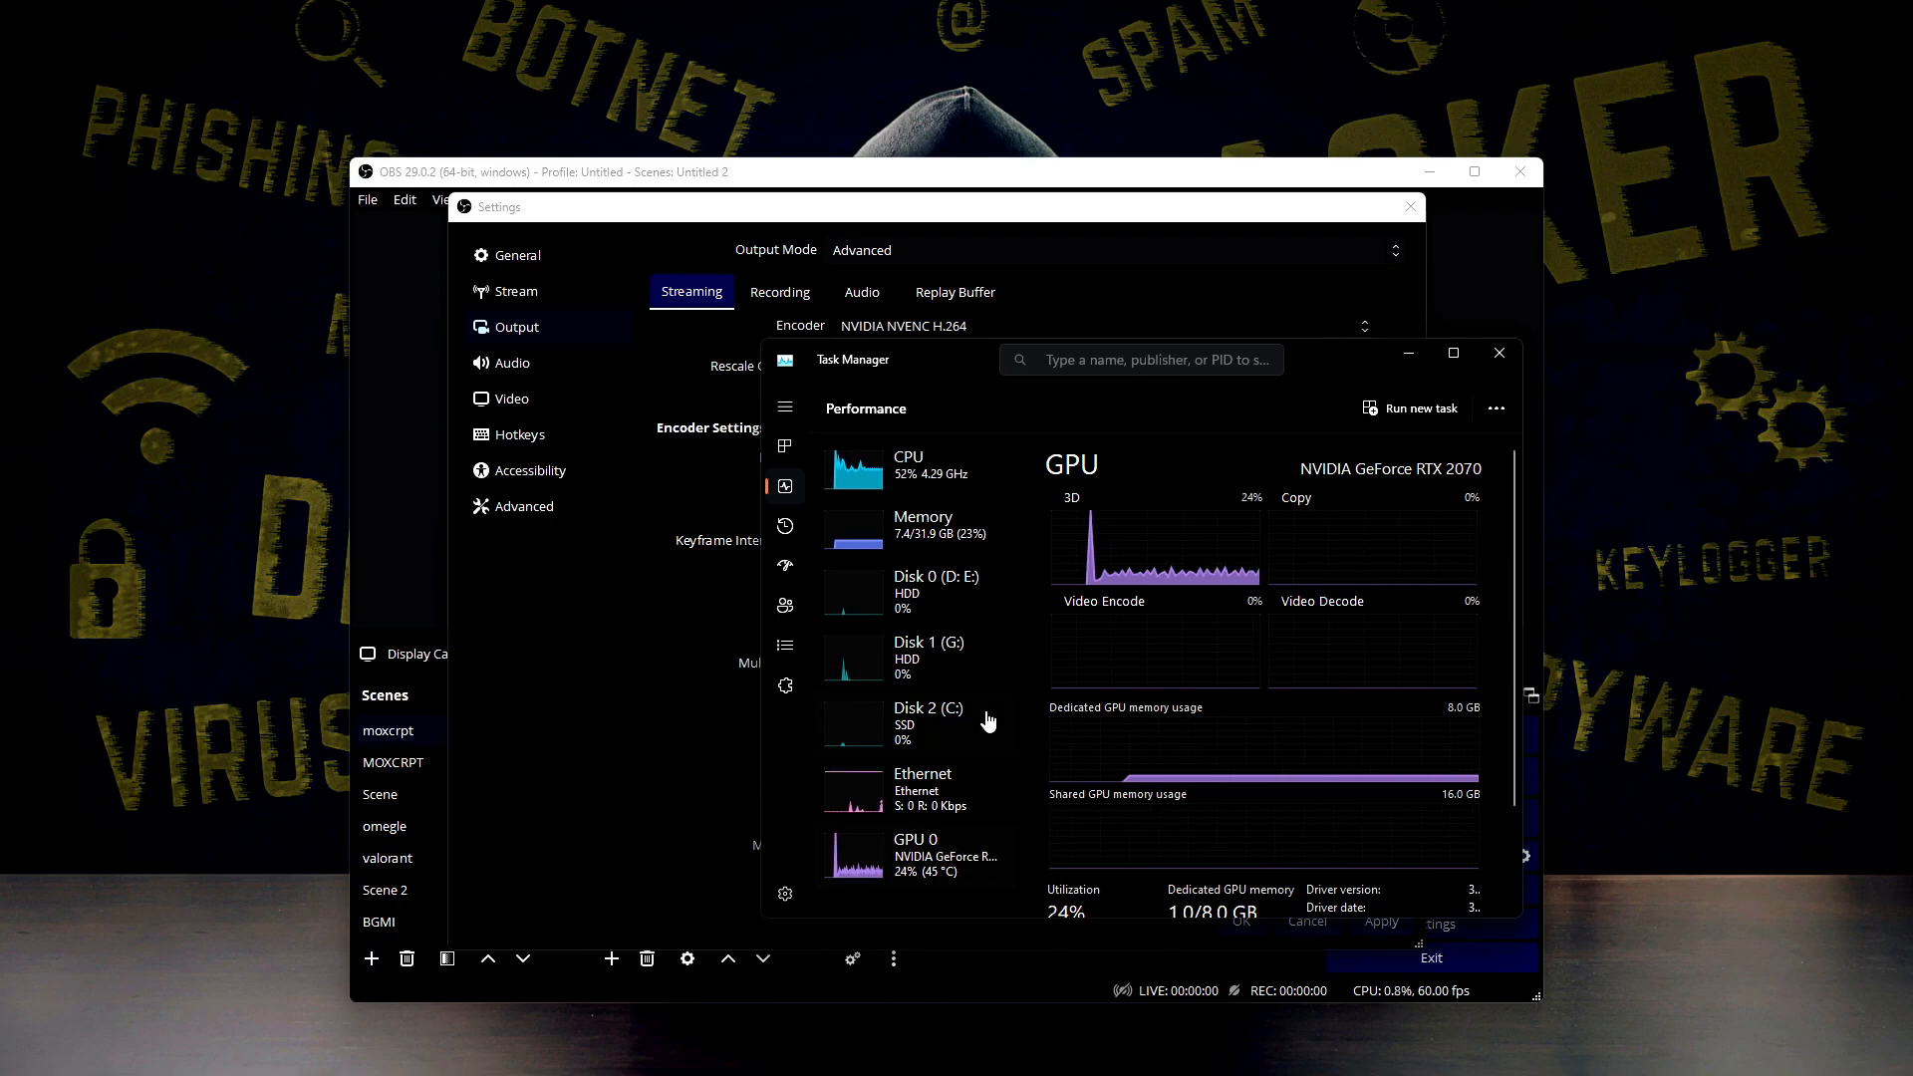
drag(1026, 370, 1287, 389)
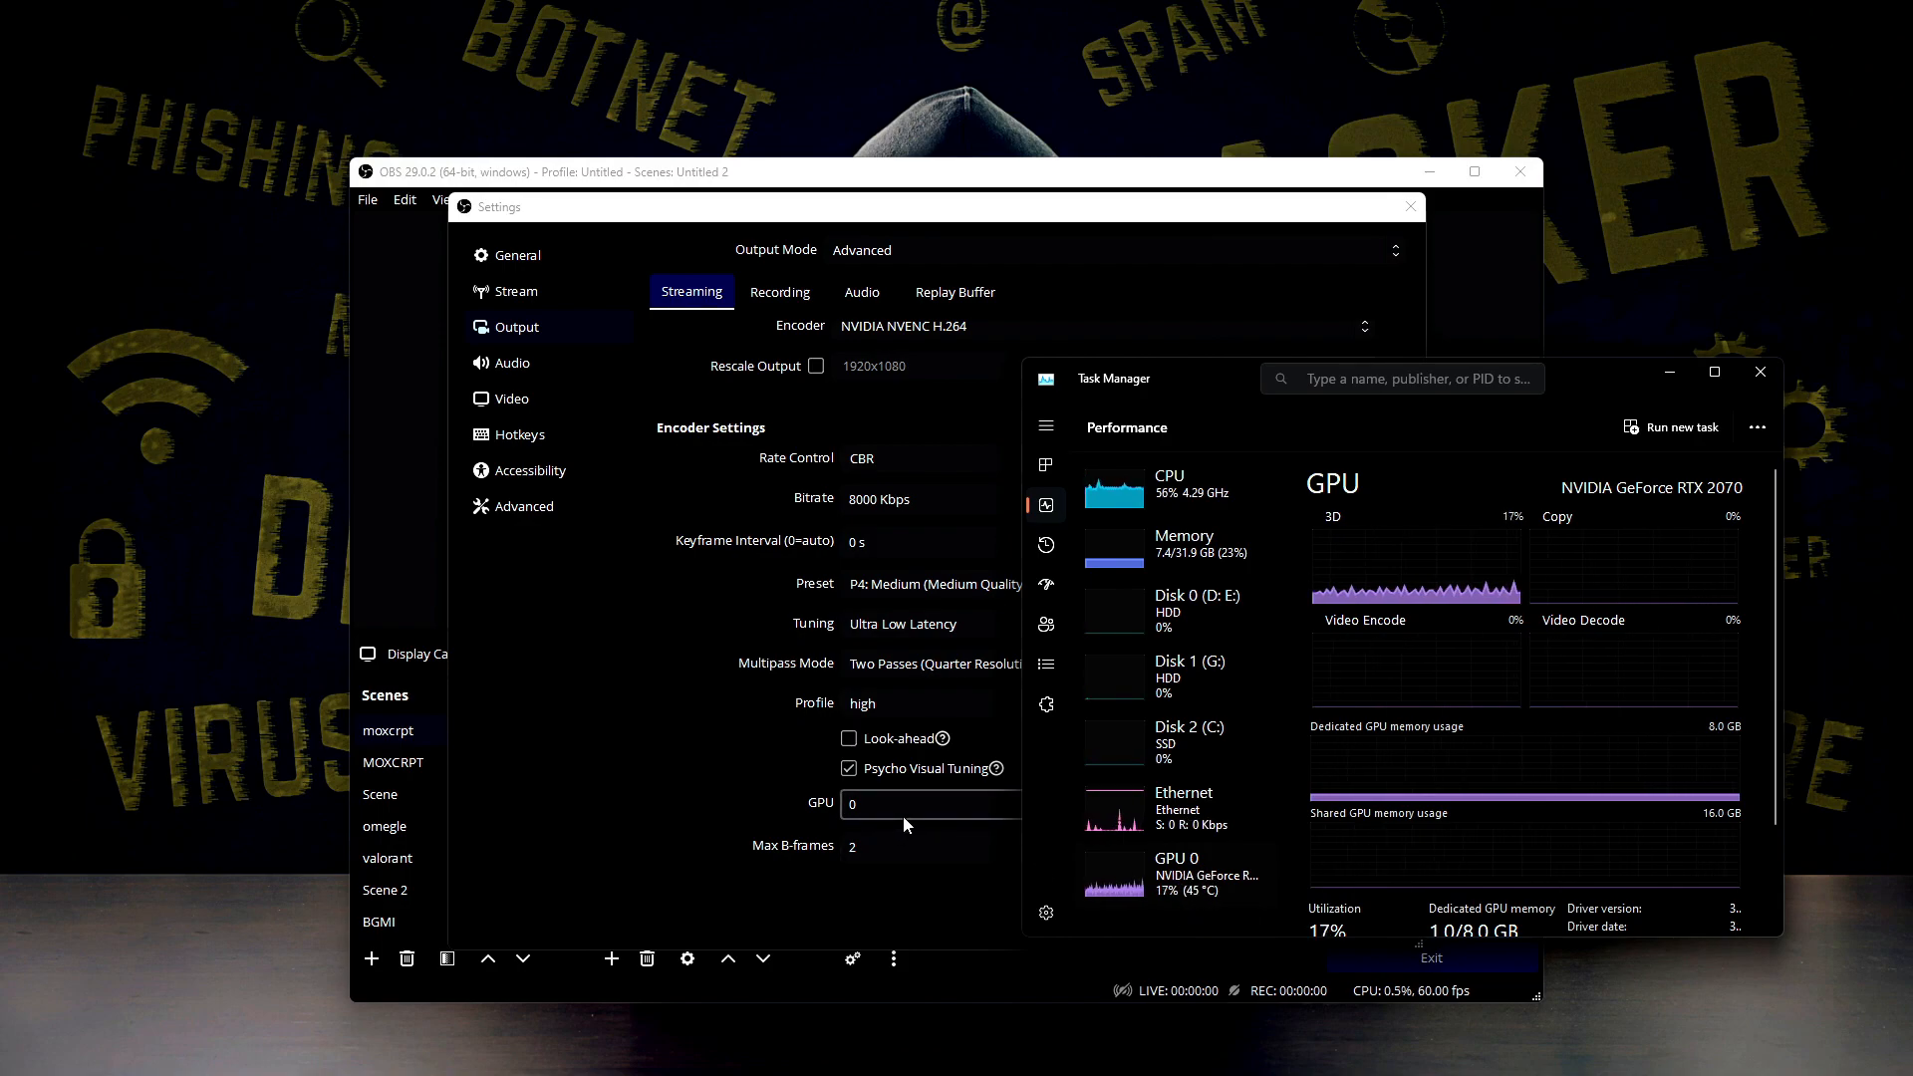
click(958, 818)
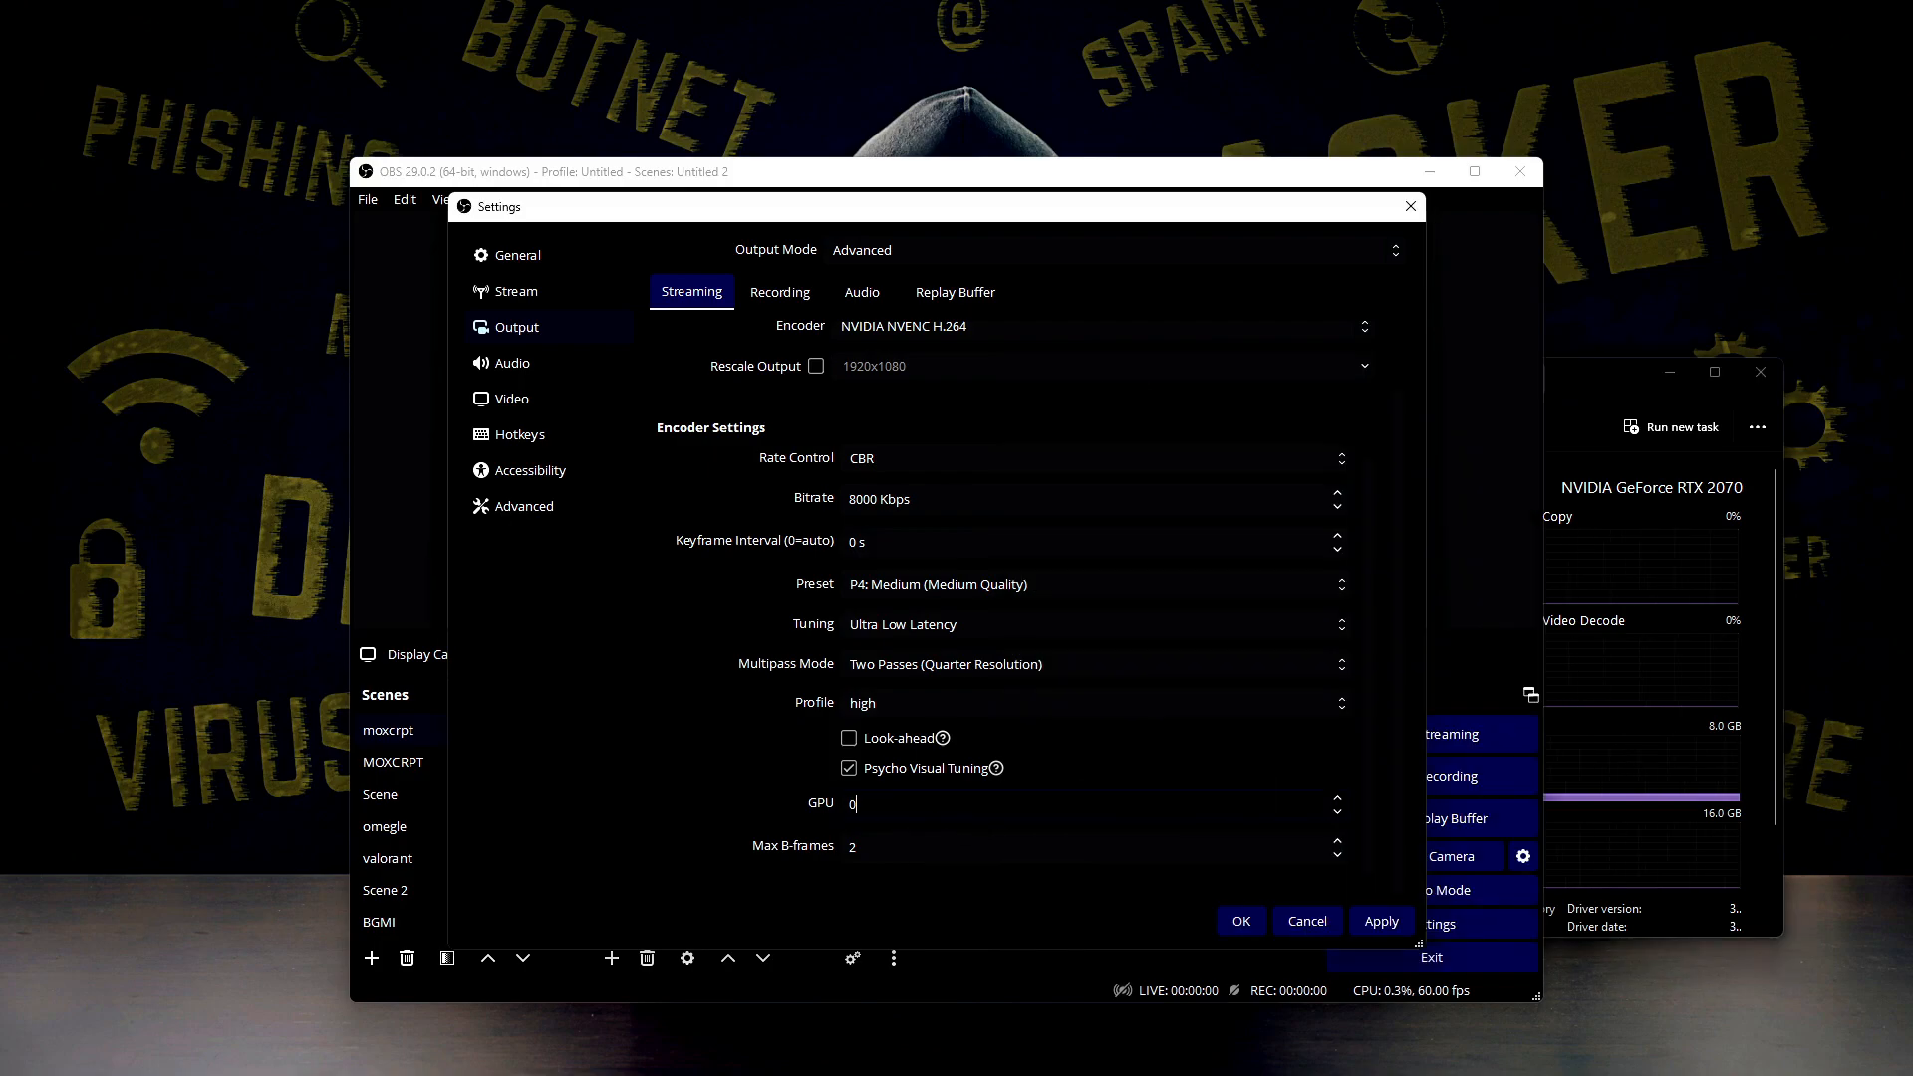
click(1664, 677)
click(1661, 372)
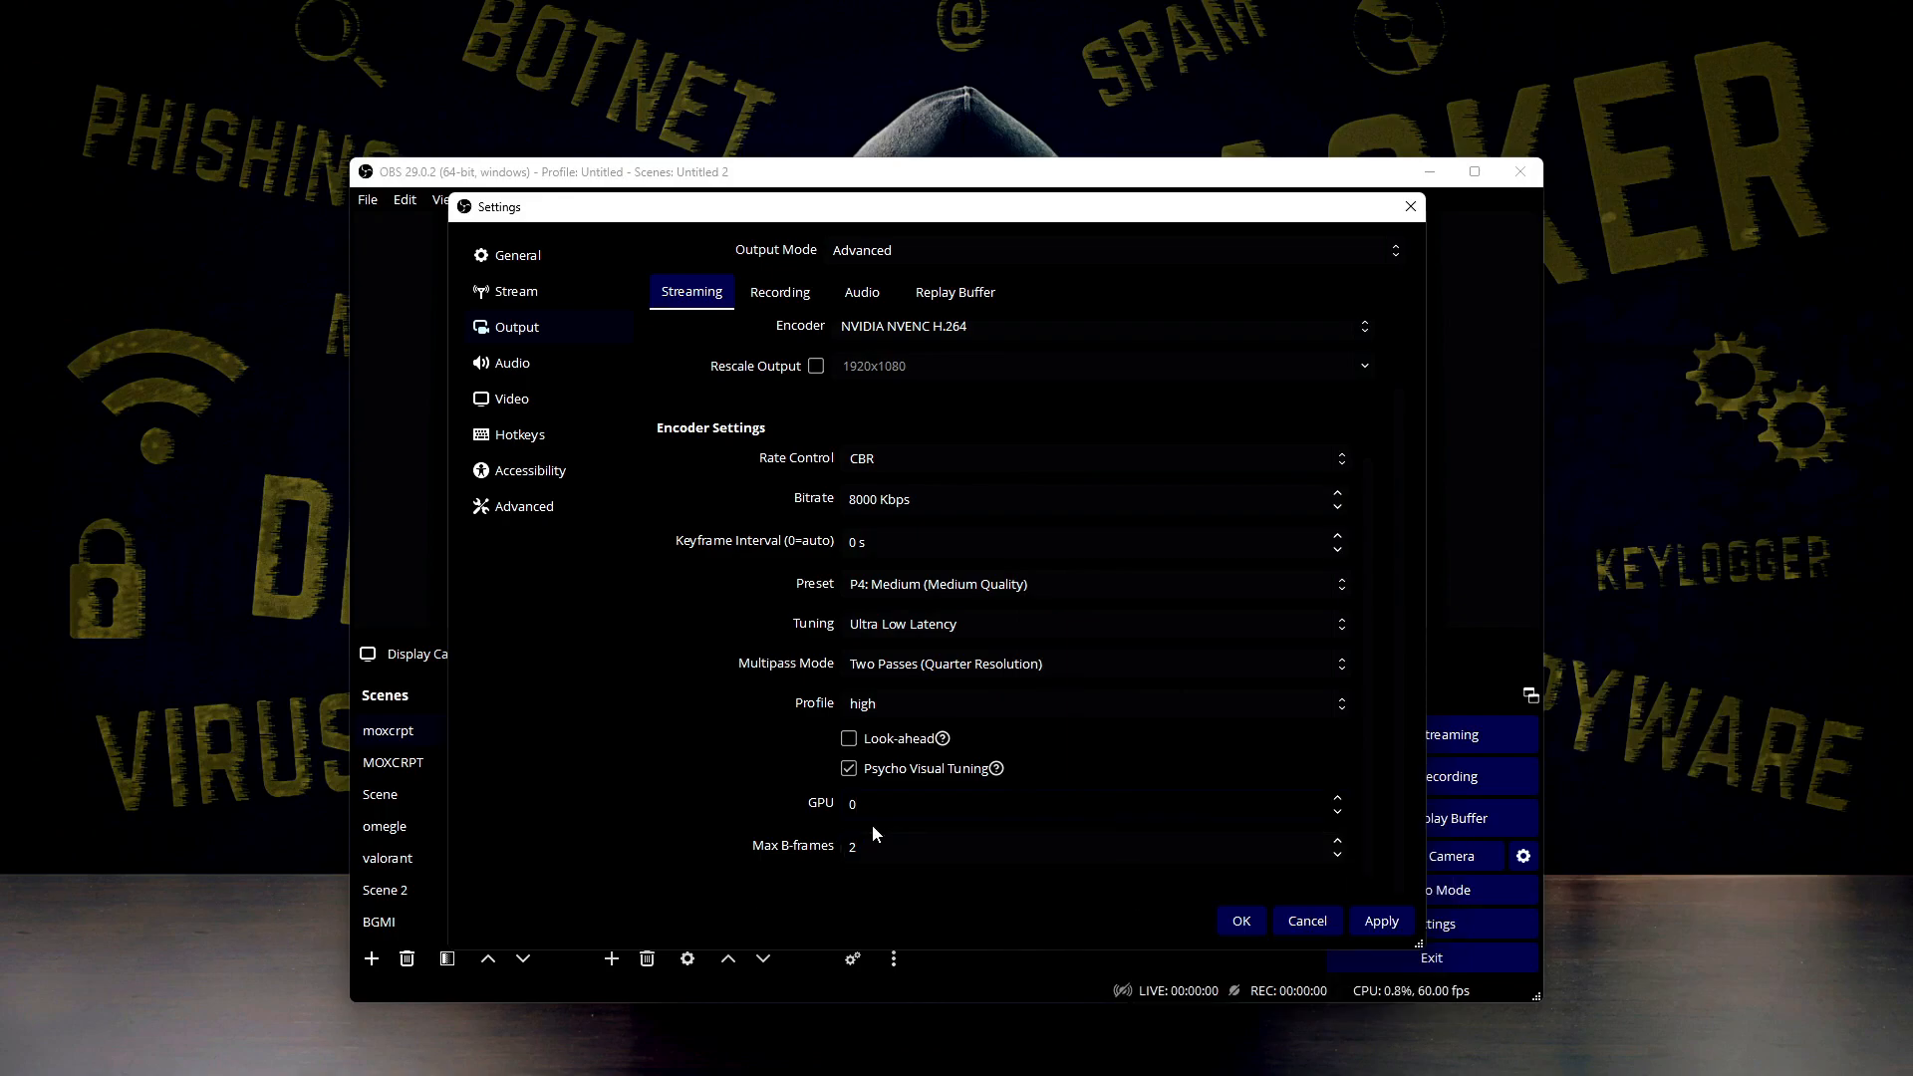
click(851, 848)
click(862, 848)
Try the mov and mp4 formats in the recording output settings, and set the recording format back to mkv
click(783, 294)
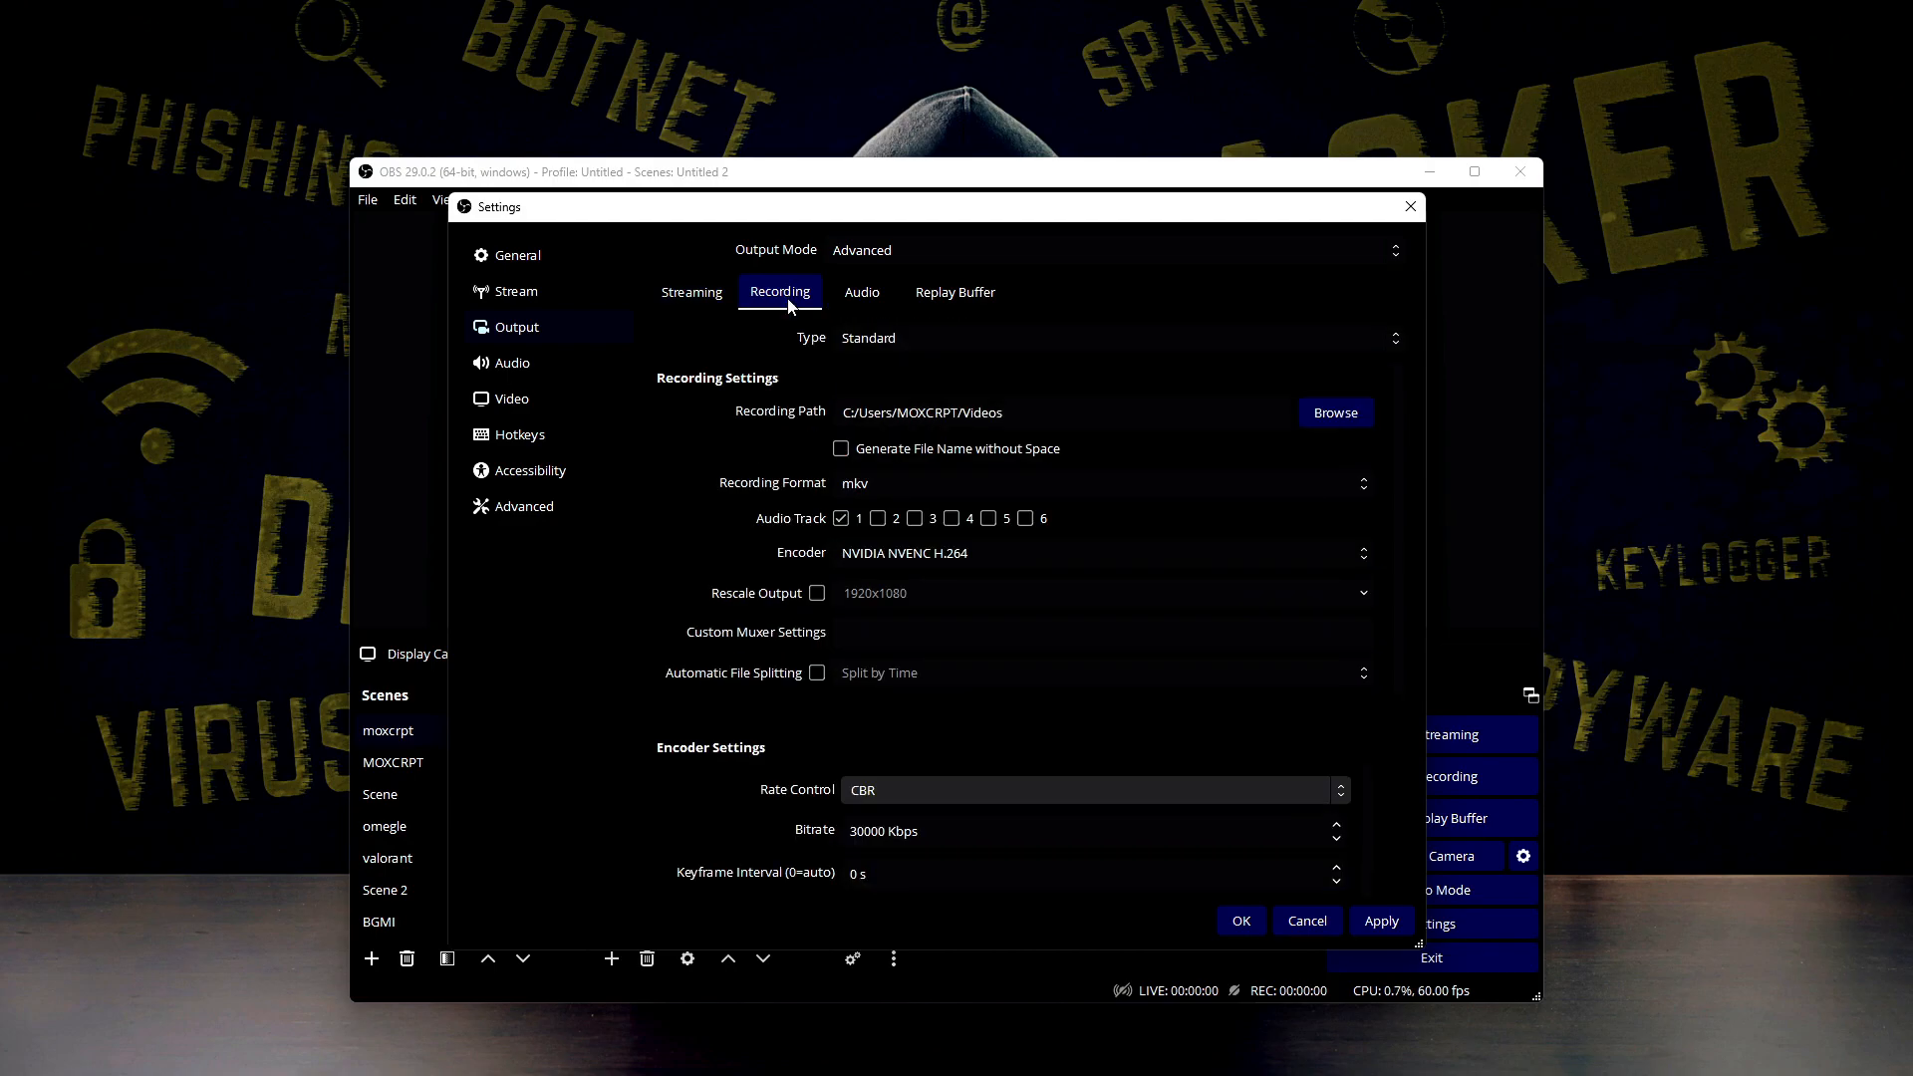
click(907, 482)
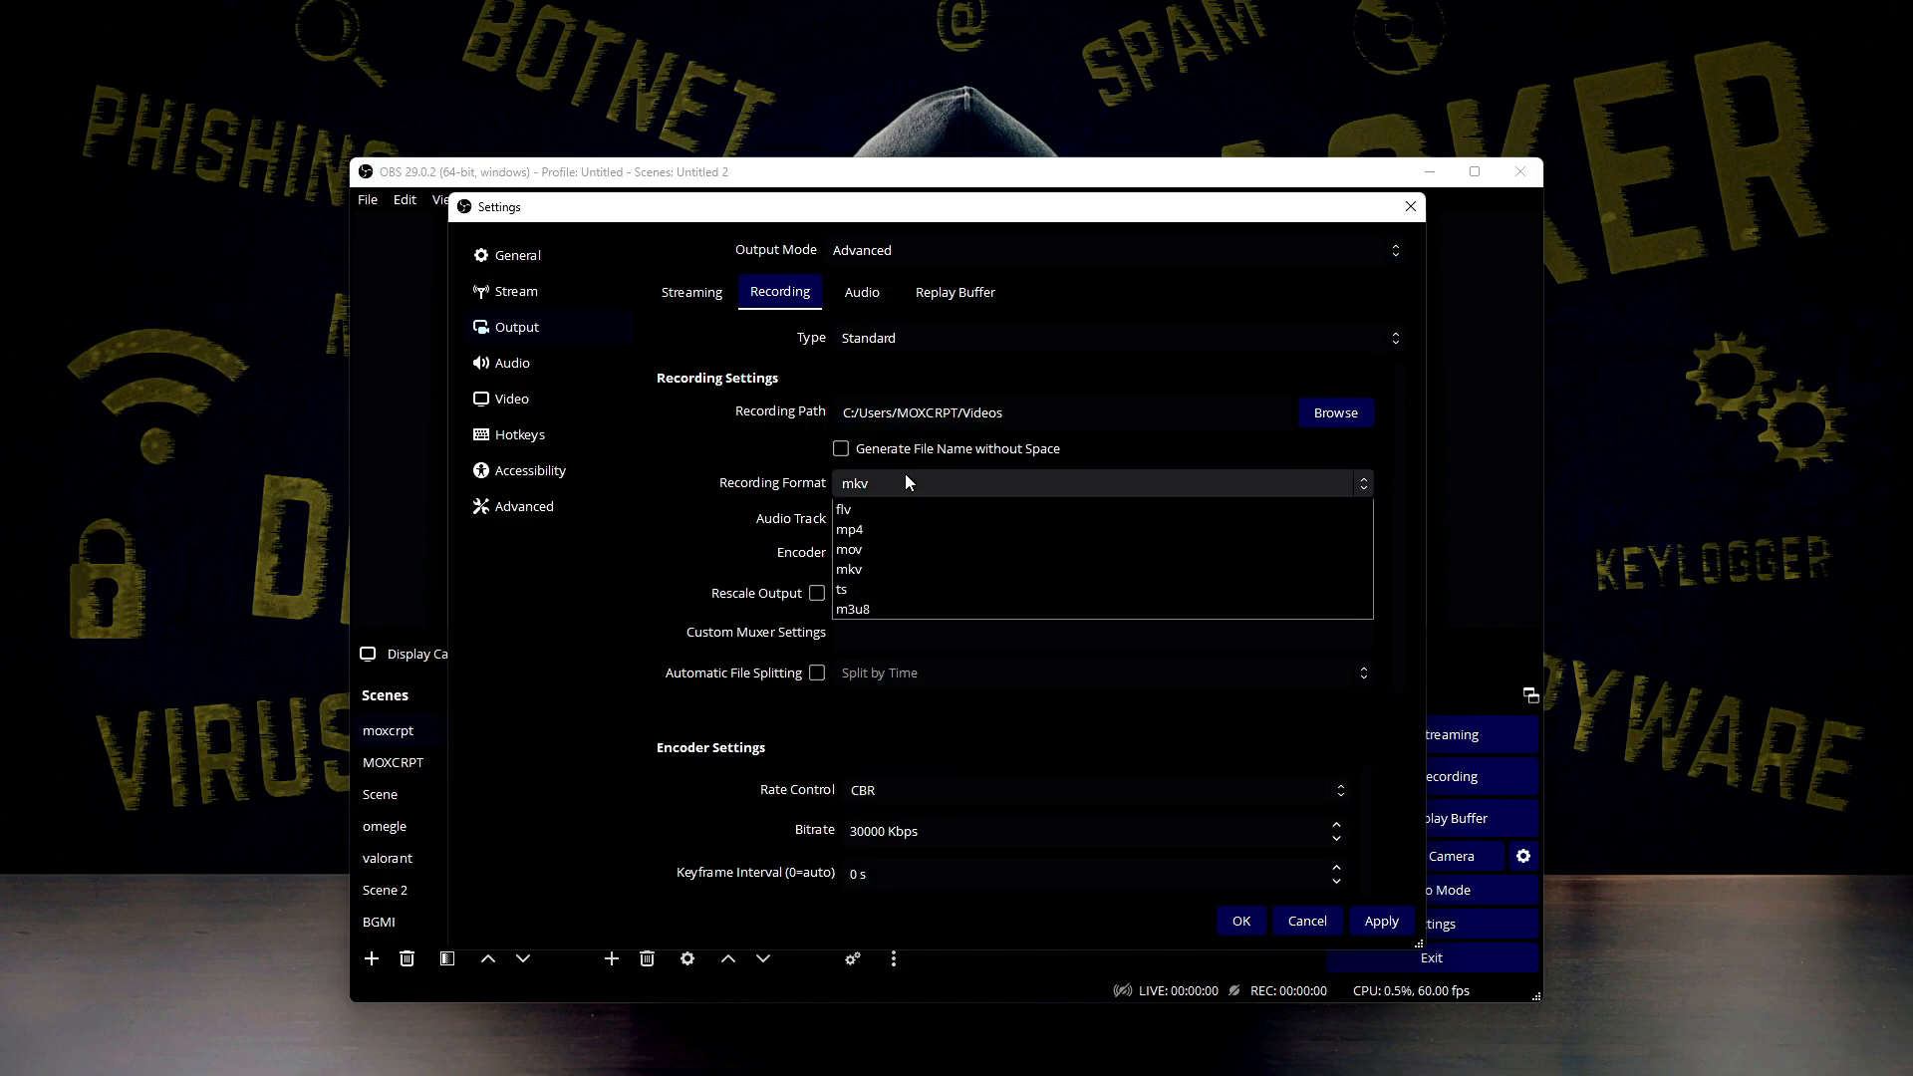
click(866, 550)
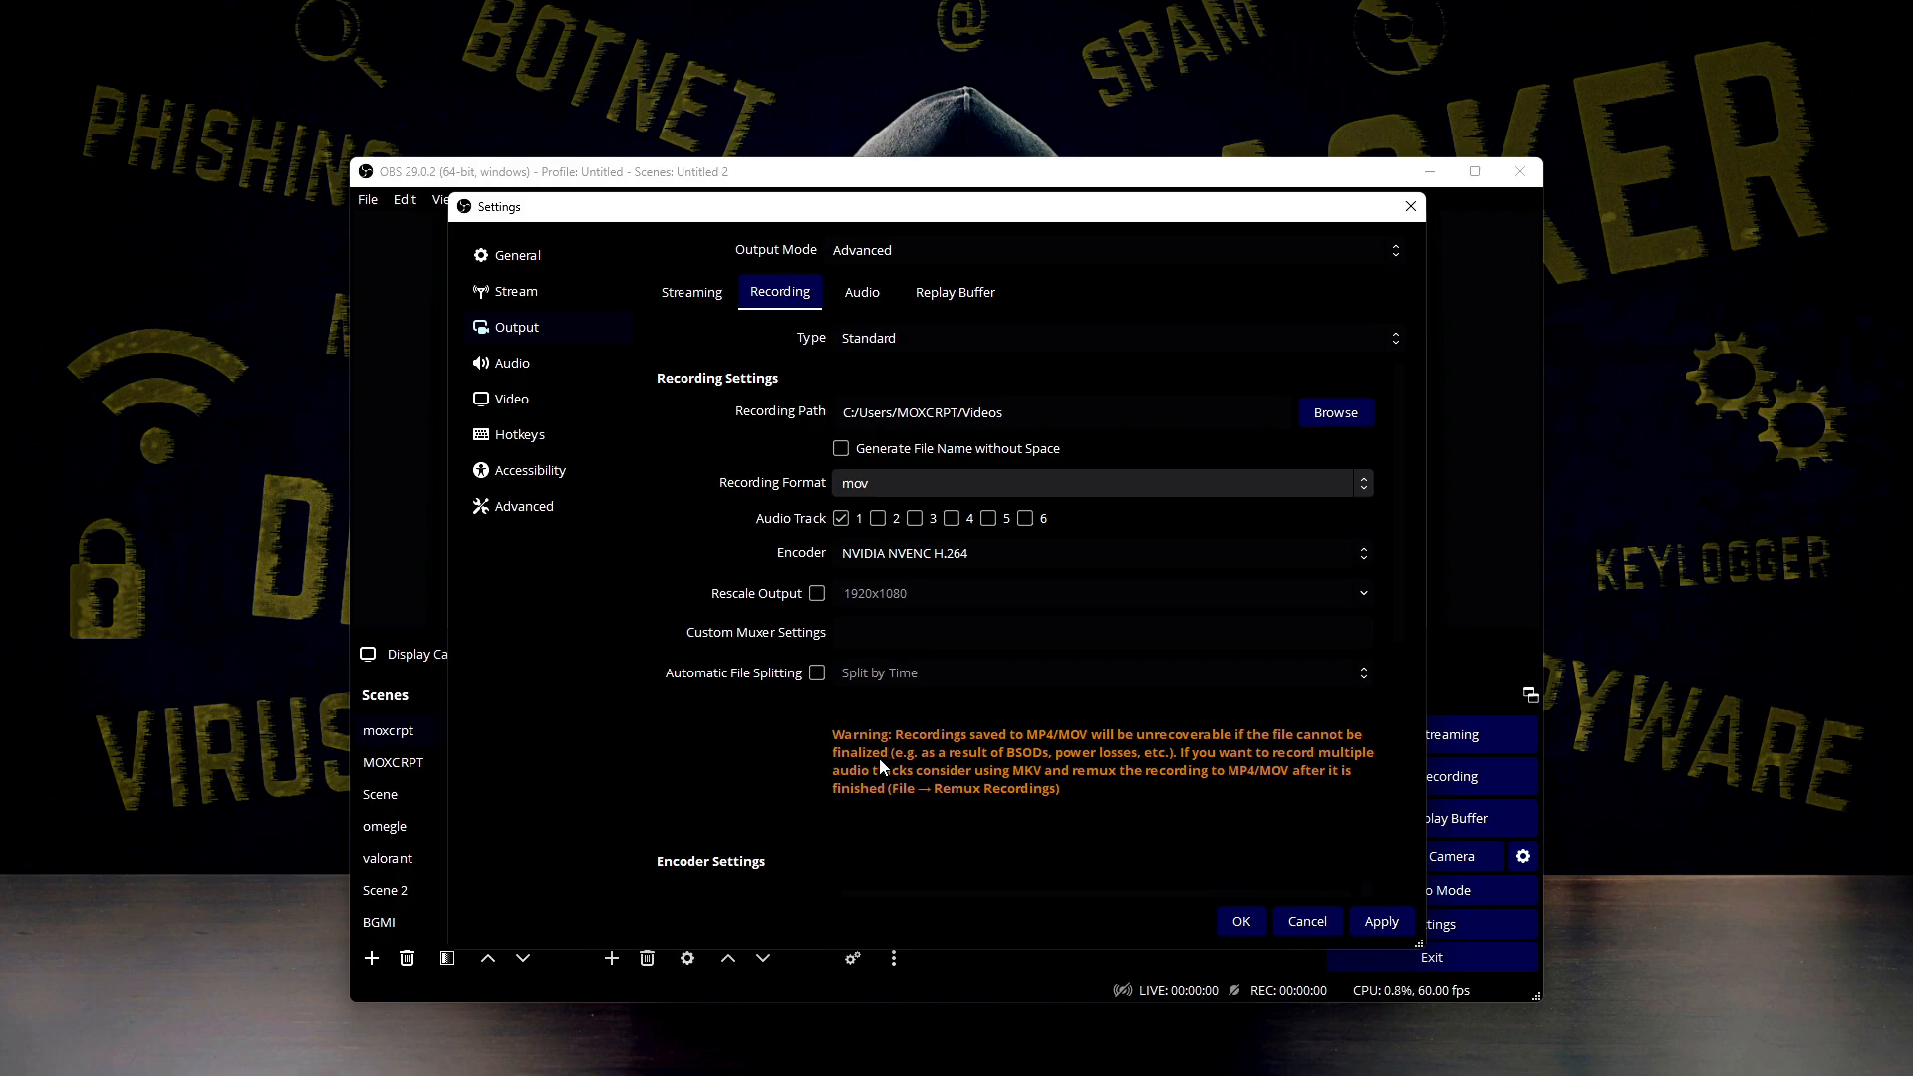
click(882, 484)
click(875, 488)
click(877, 488)
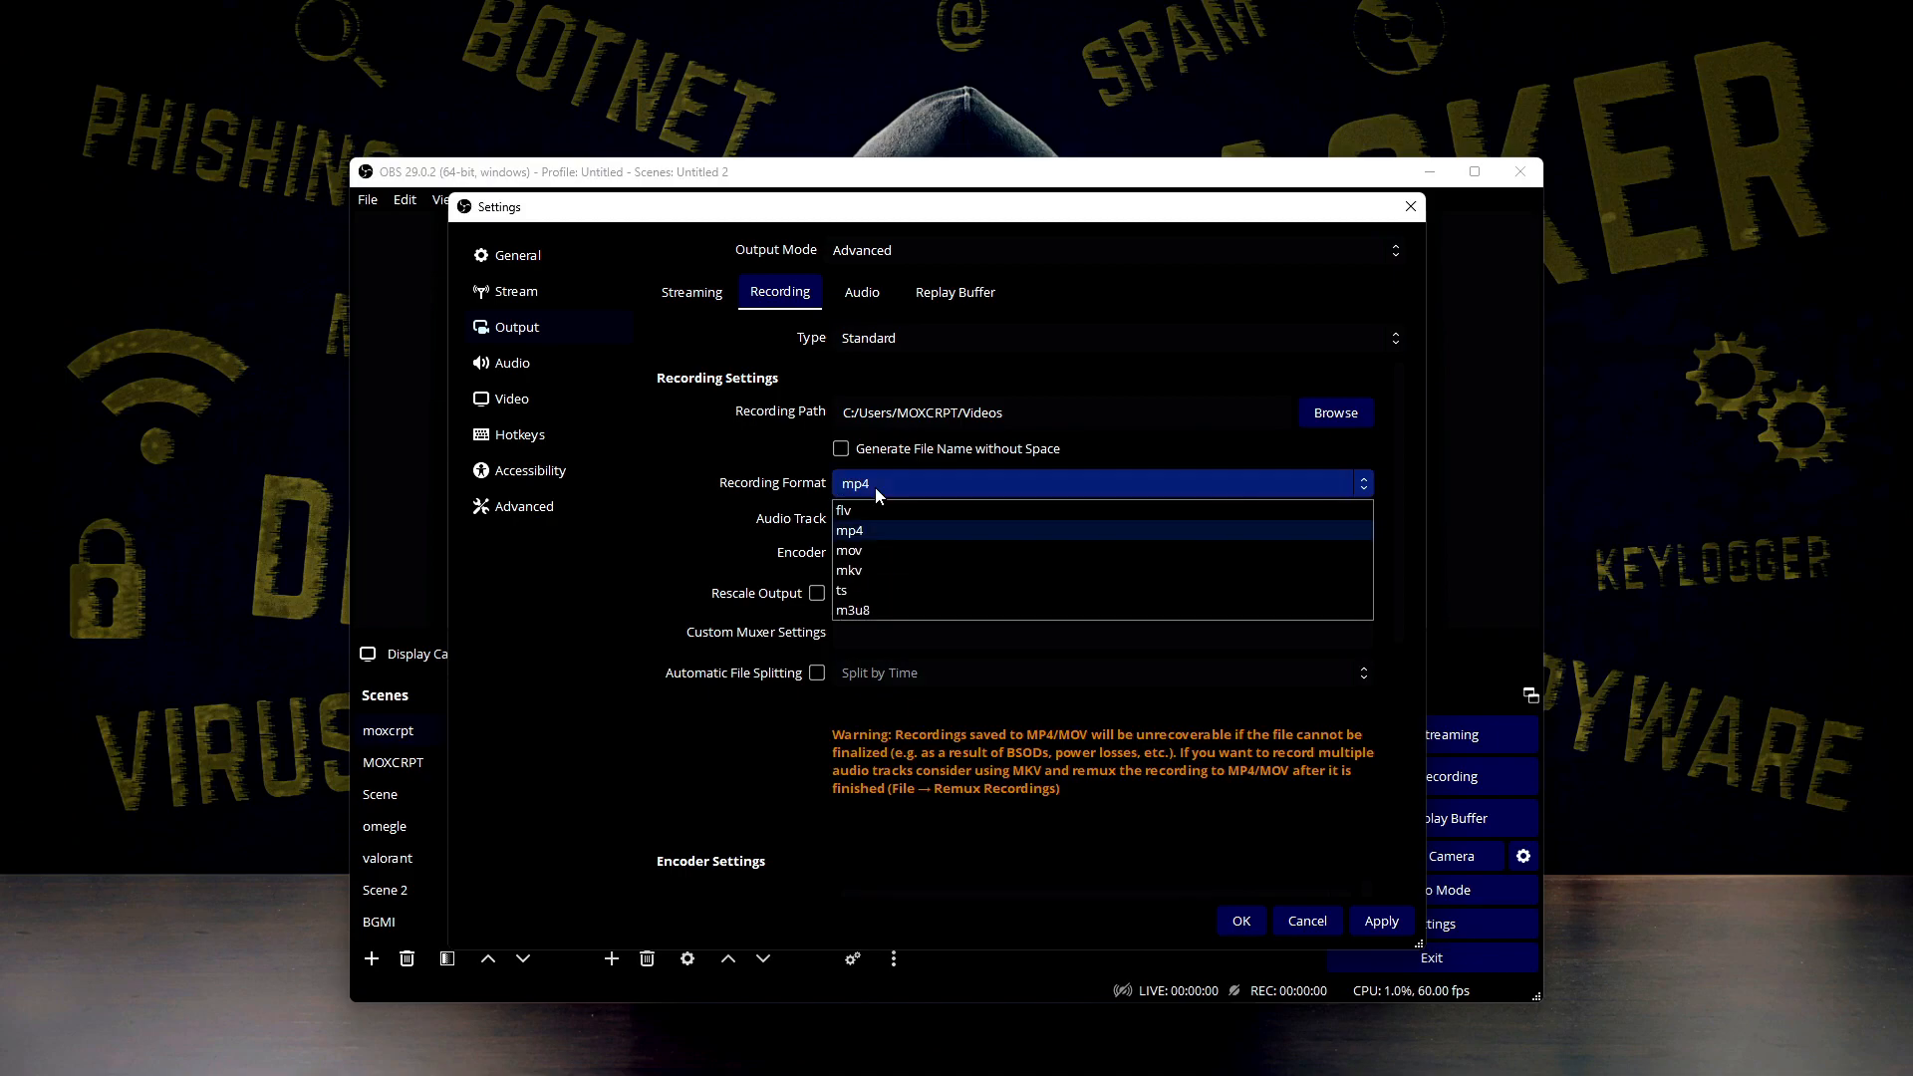
click(877, 572)
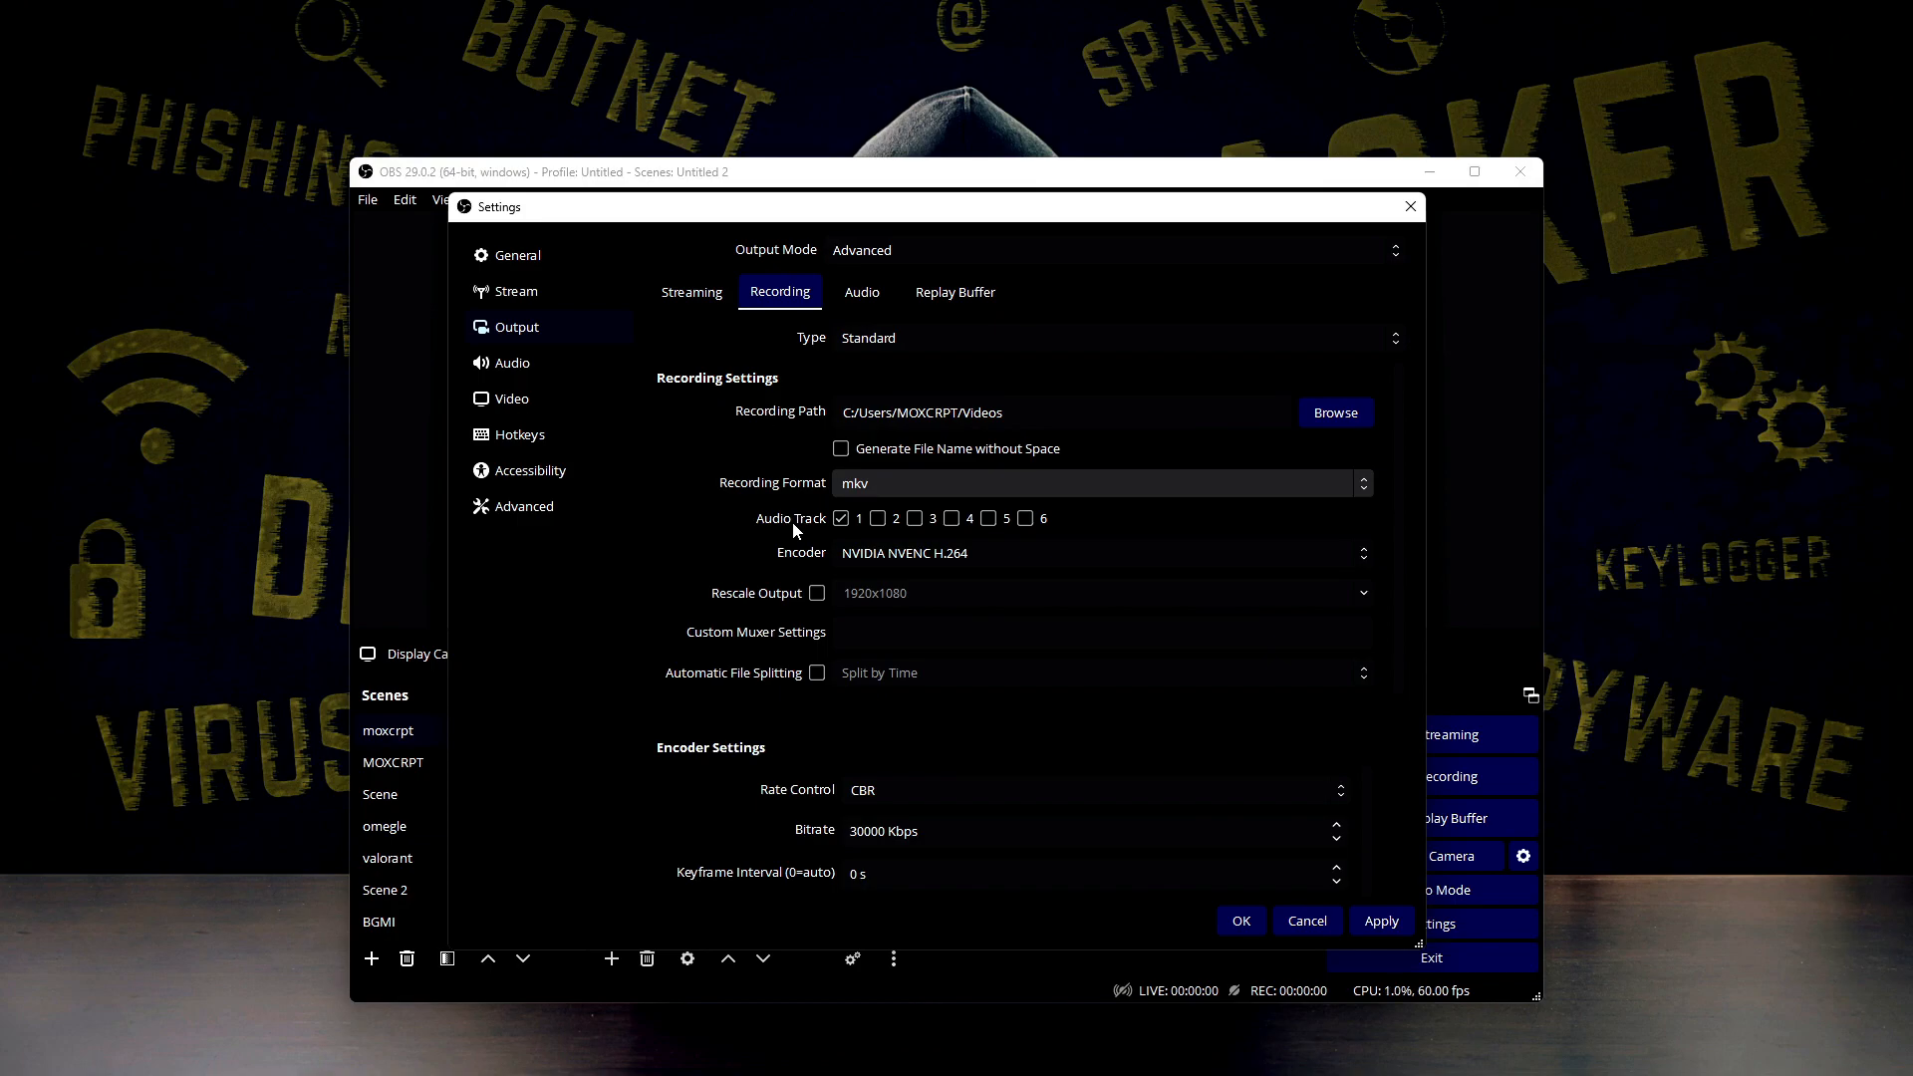
Review the available recording types and recording formats, and leave the settings without saving the changes
click(902, 348)
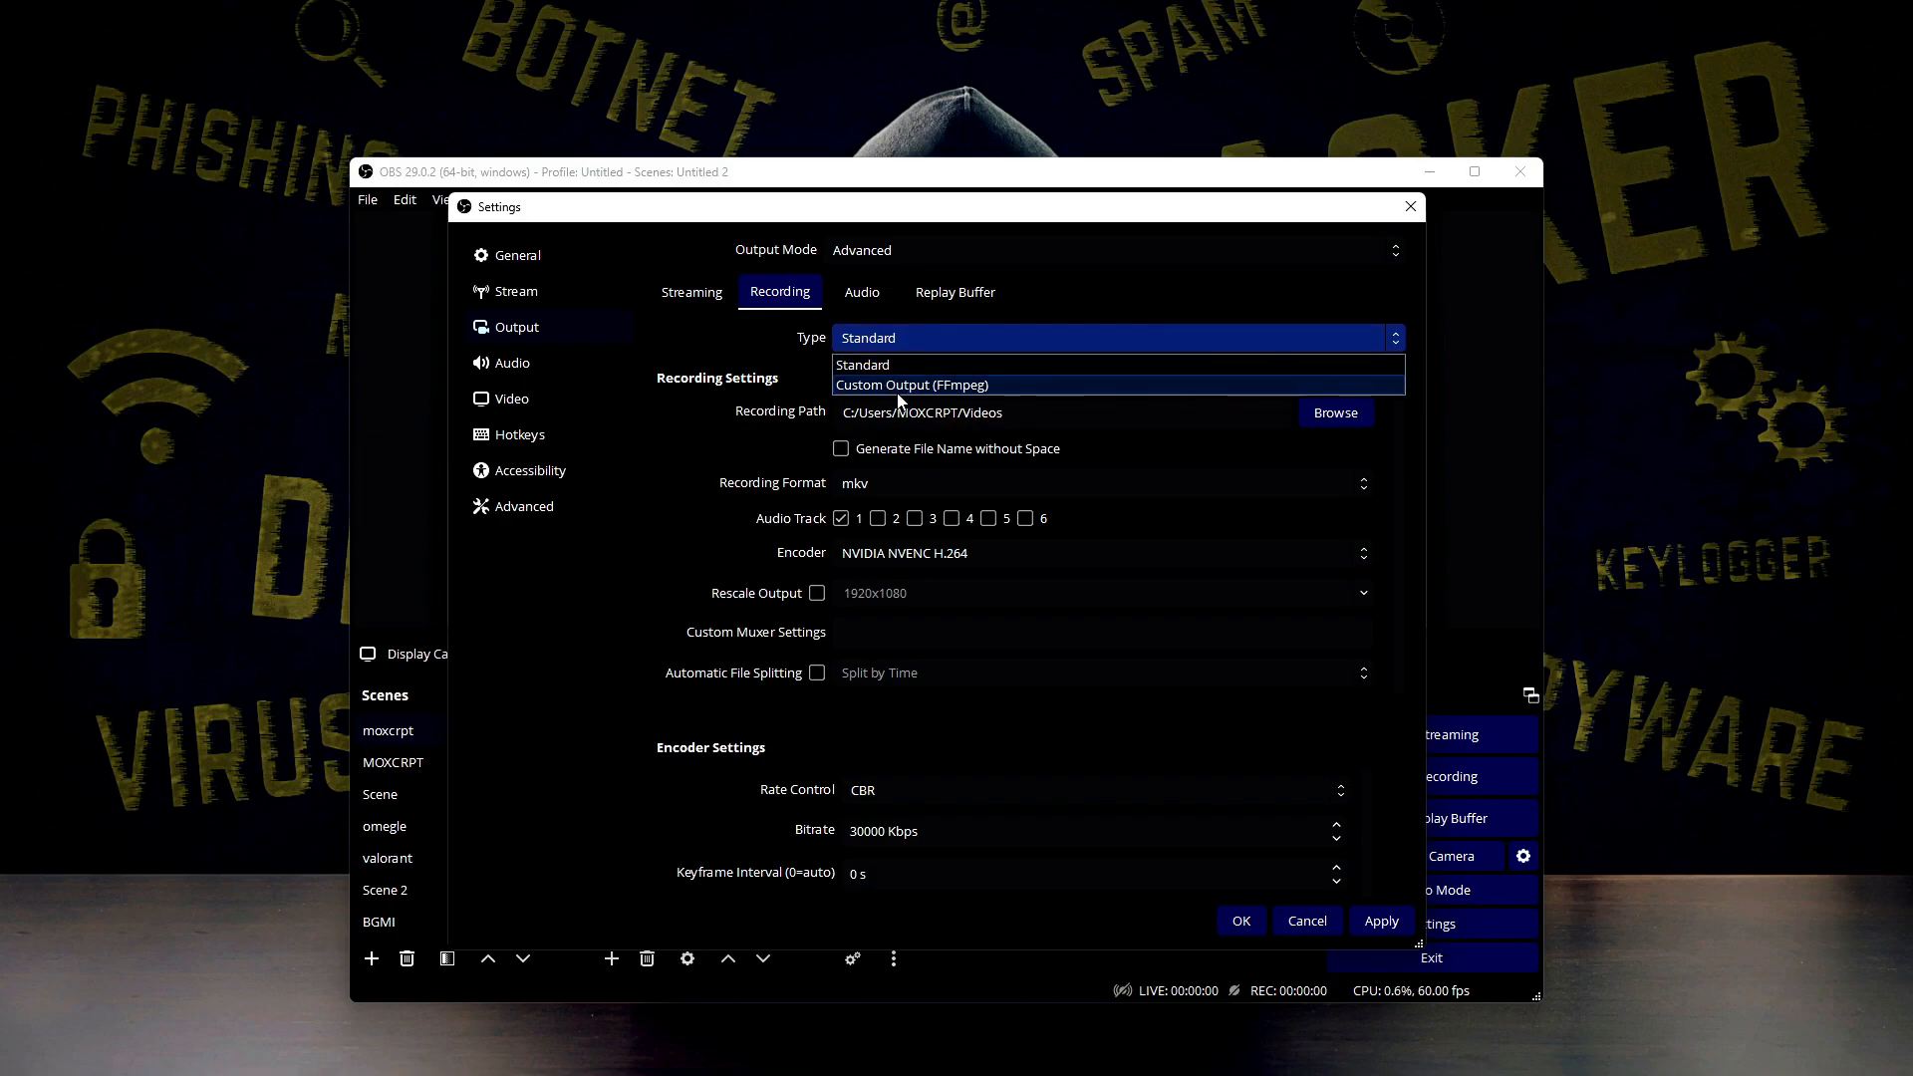
click(899, 349)
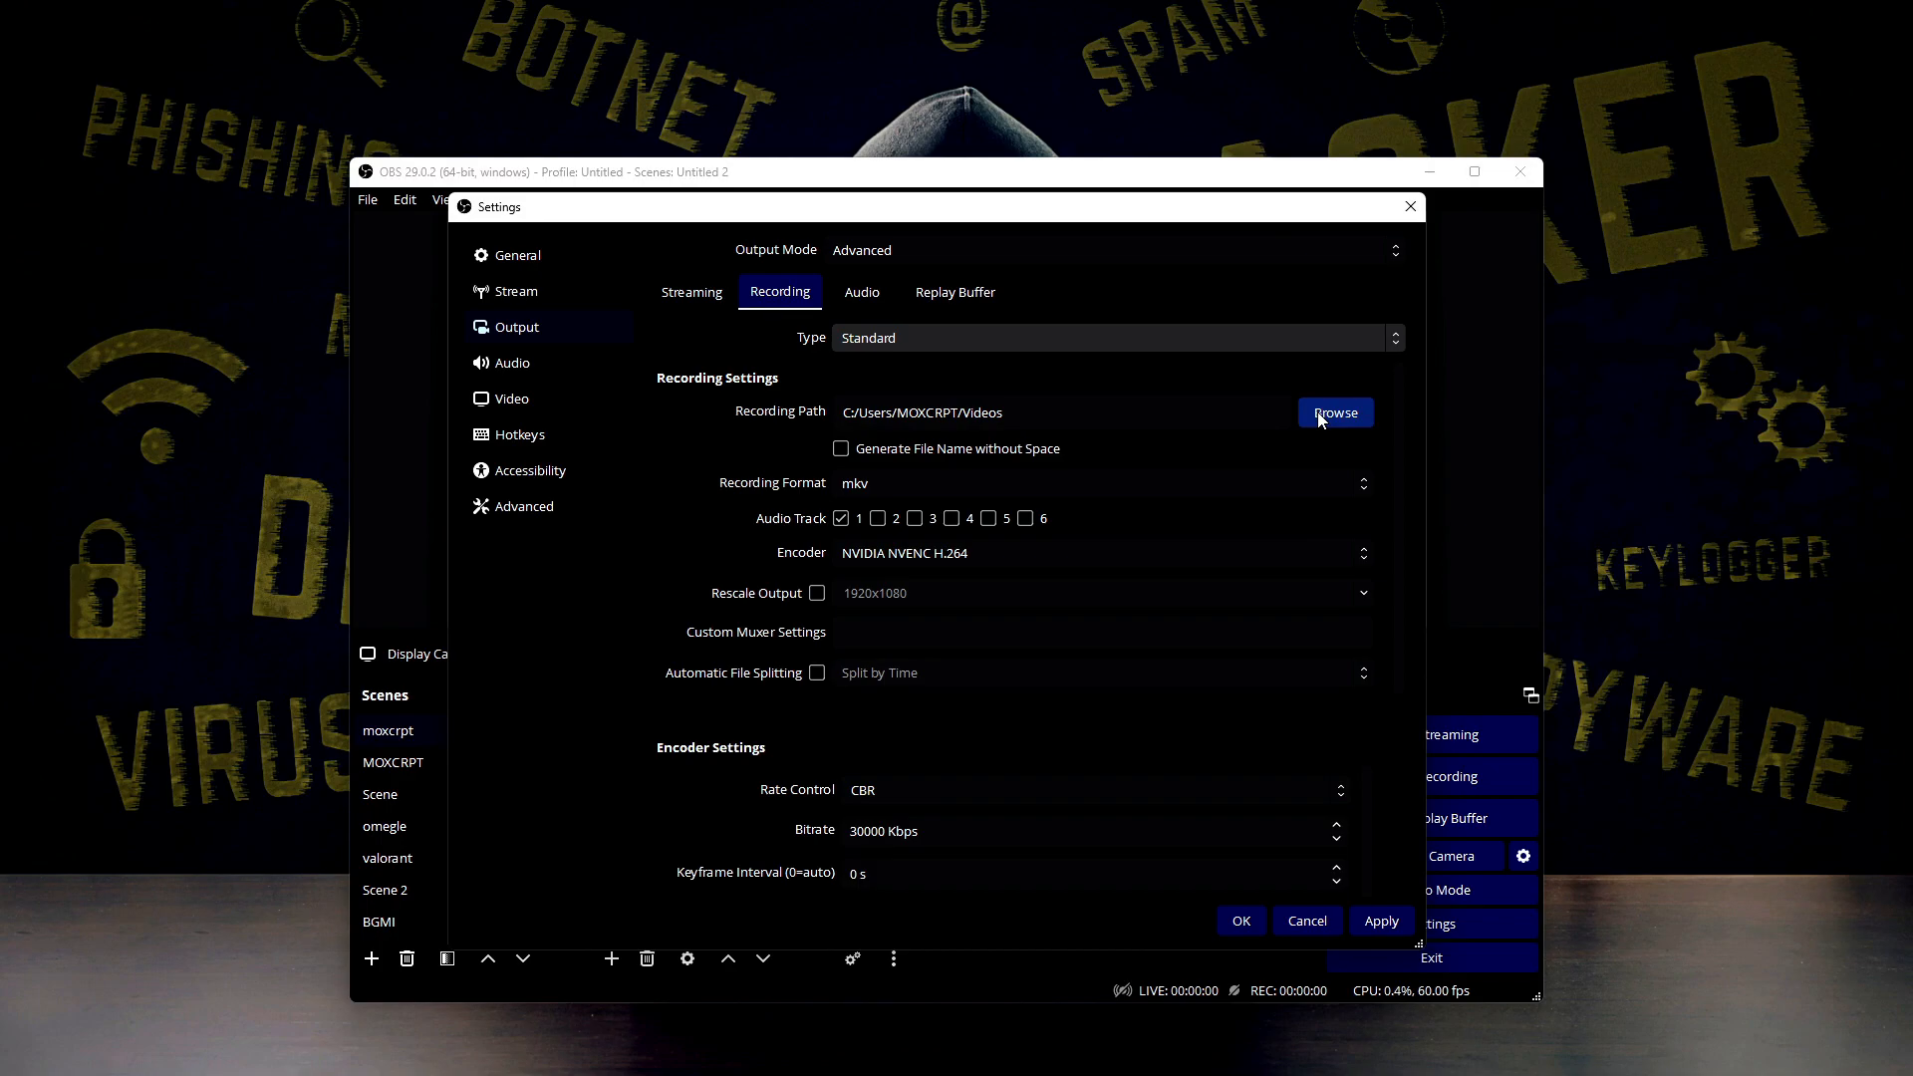
click(880, 488)
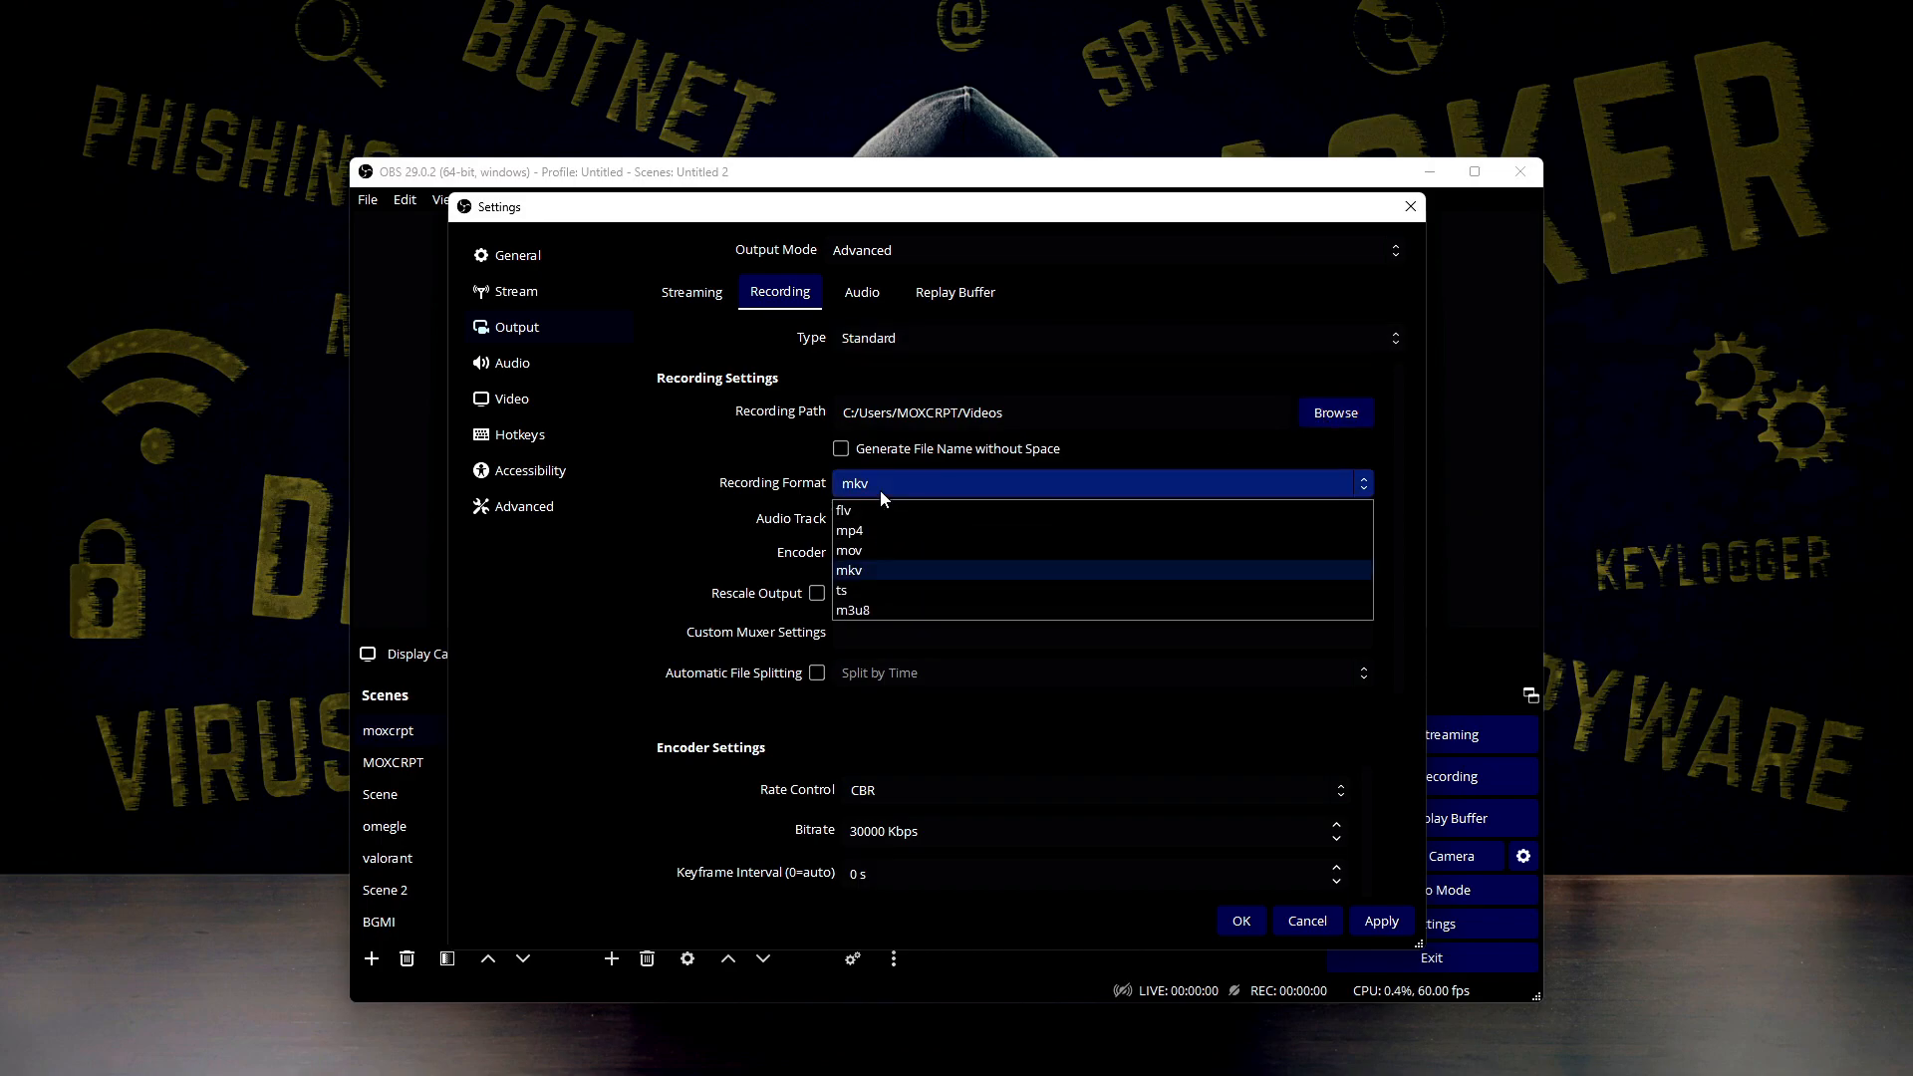
click(882, 490)
click(881, 490)
click(877, 488)
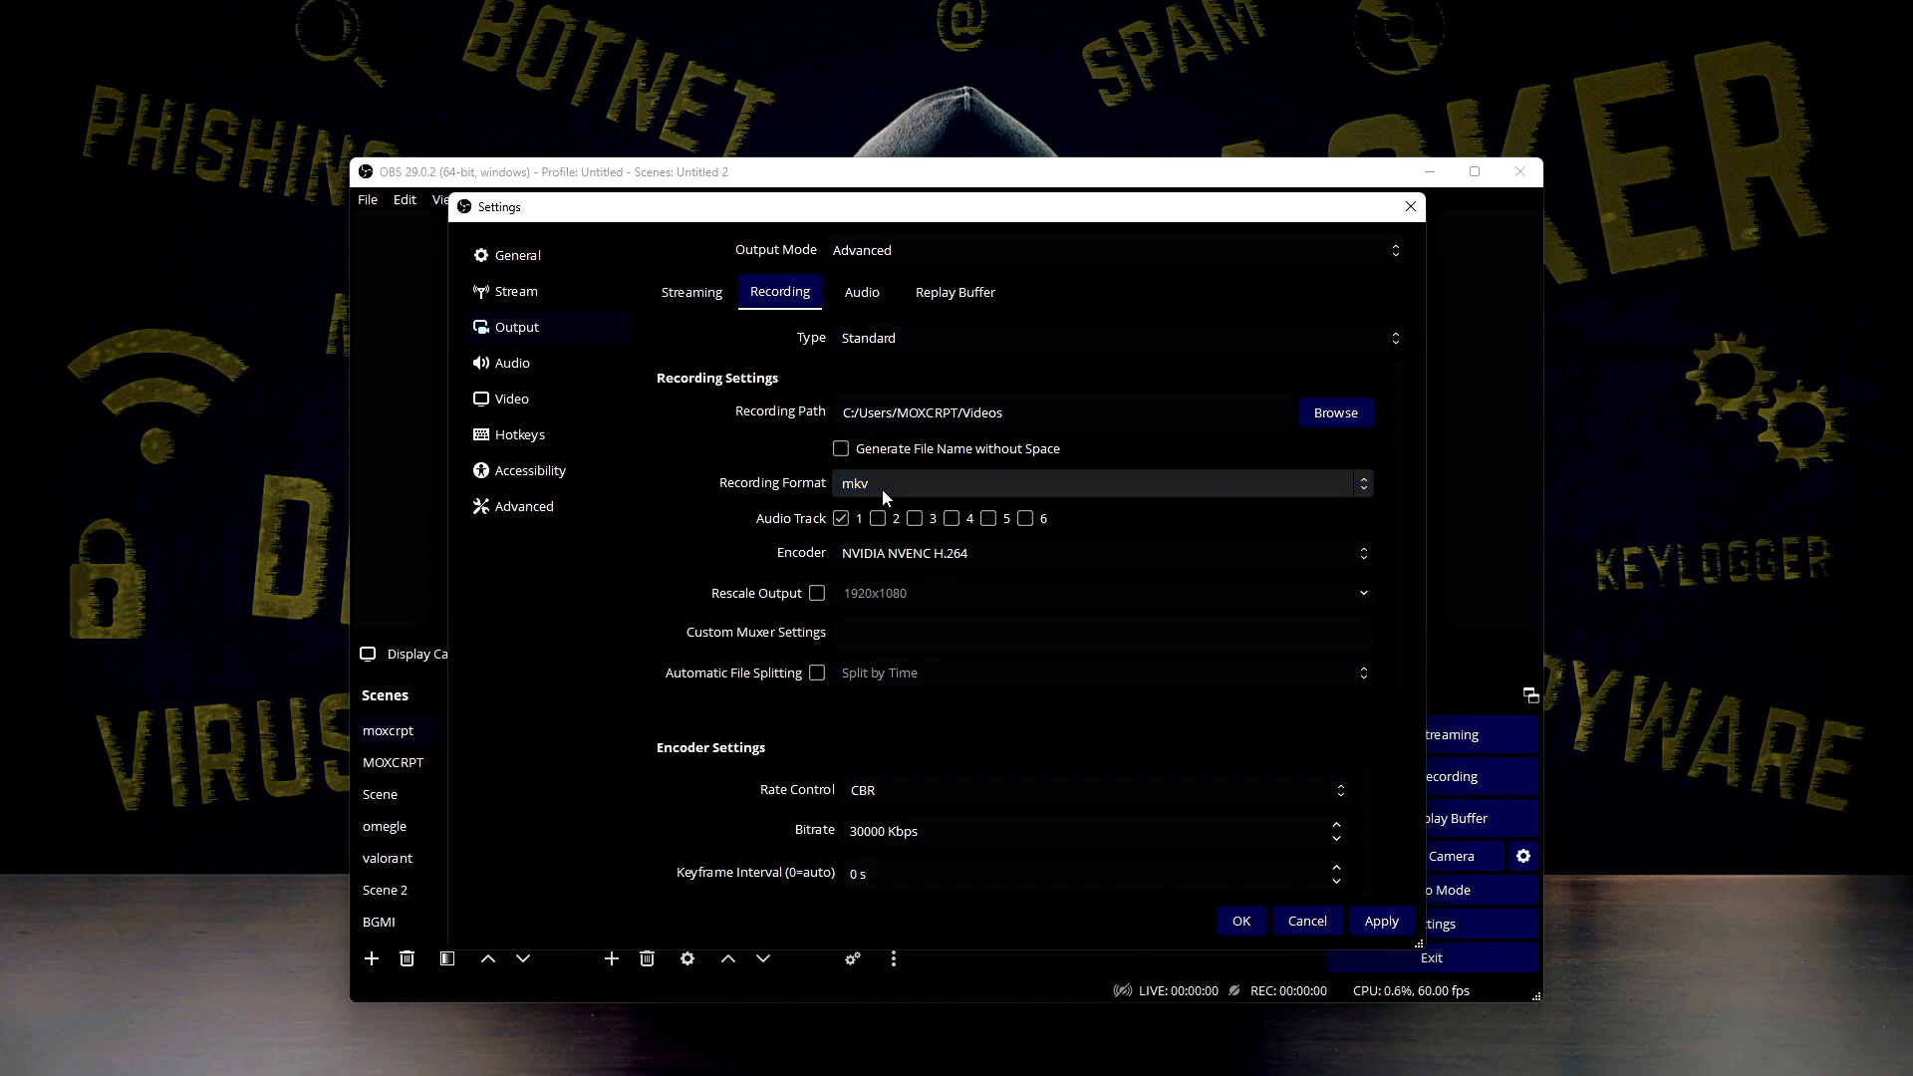
click(882, 488)
click(888, 482)
click(892, 489)
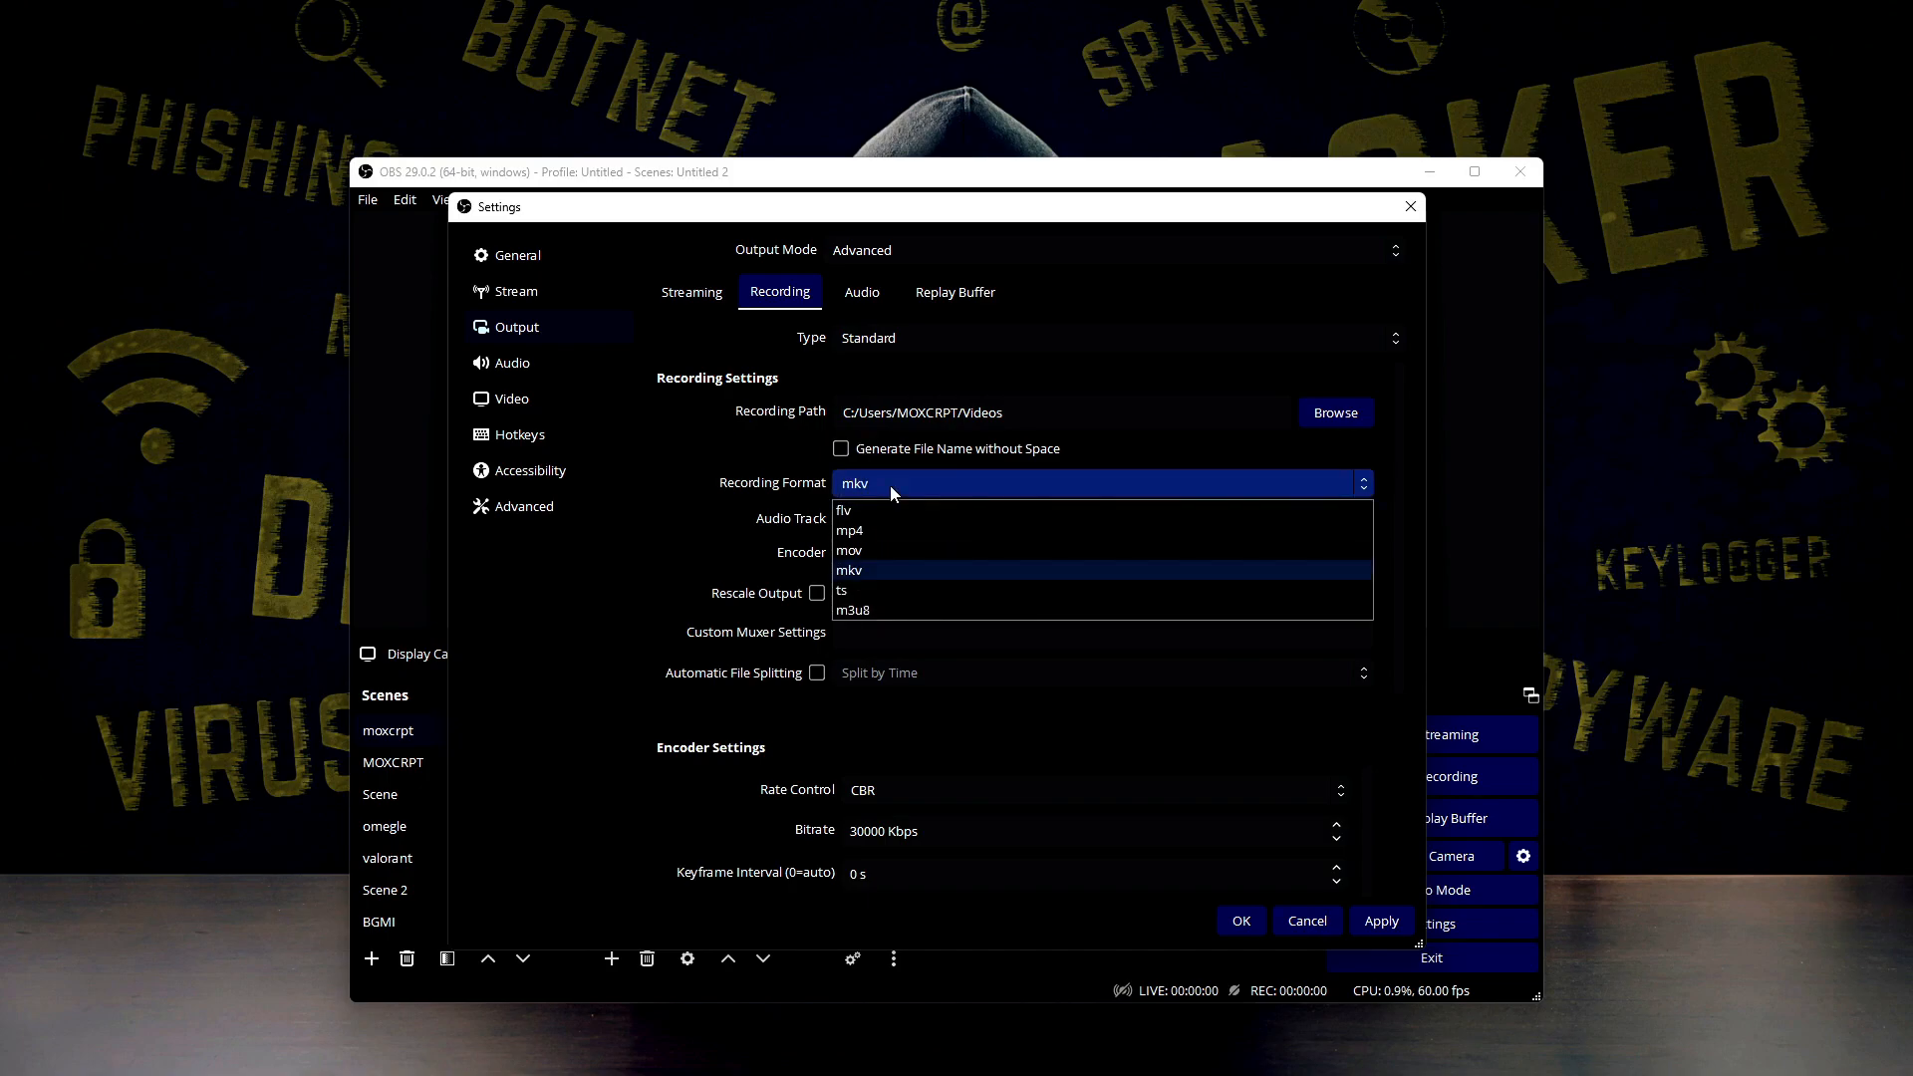
click(889, 486)
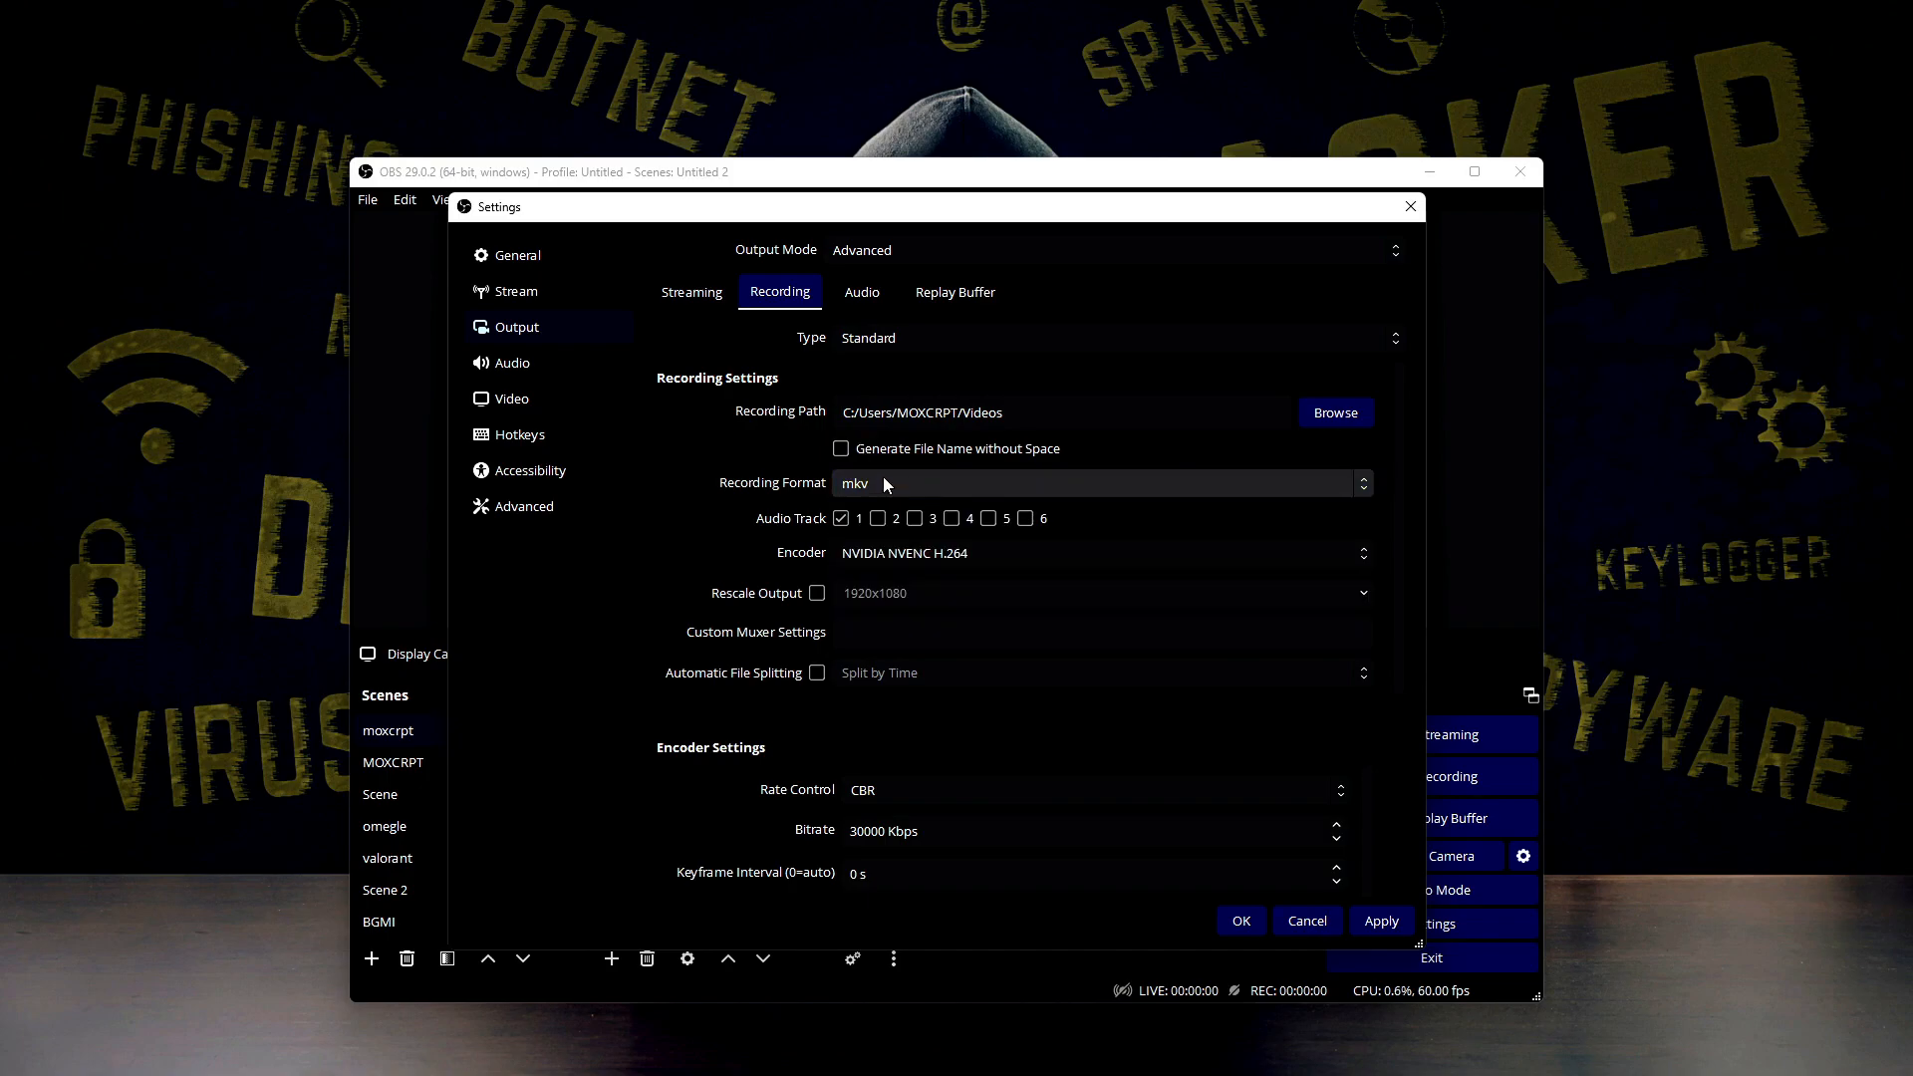
click(1331, 929)
Open Remux Recordings, look at how a recording is browsed for, and close the dialog
click(446, 199)
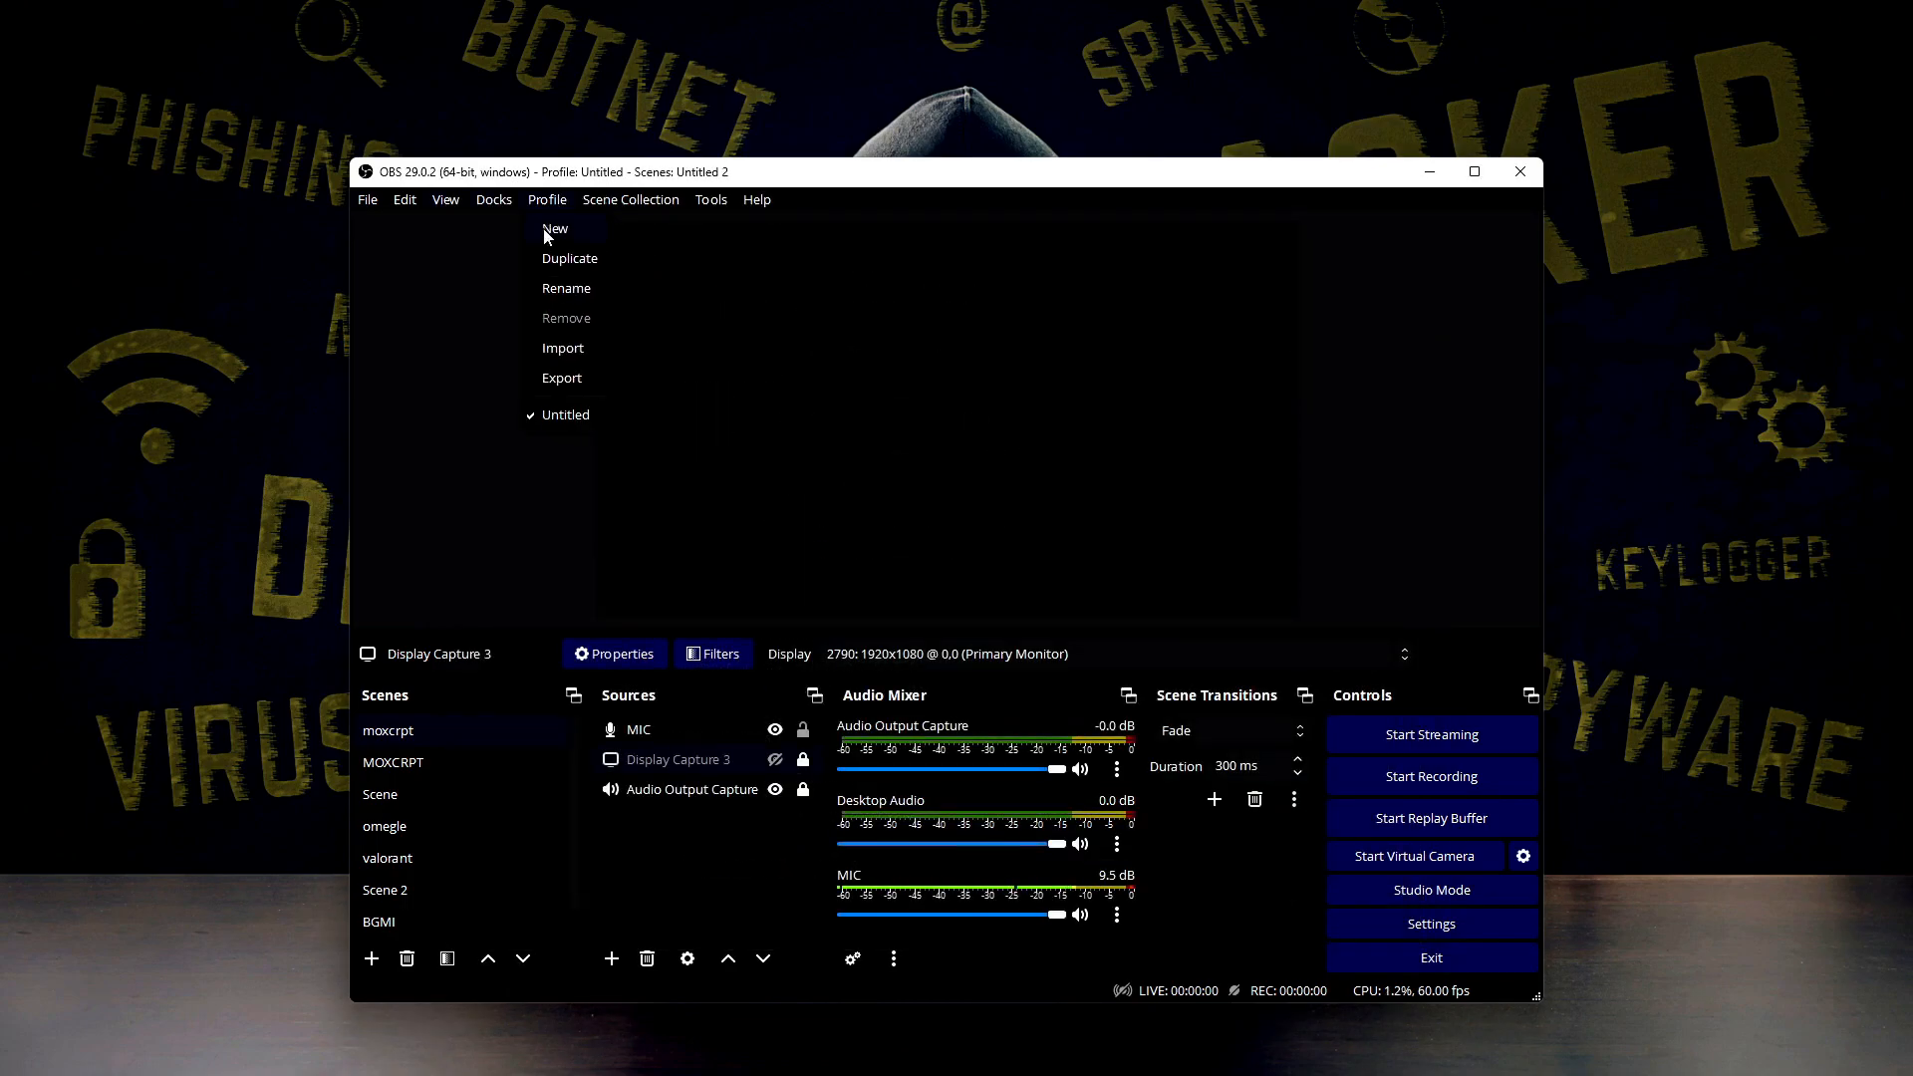
mouse_move(369, 202)
click(388, 260)
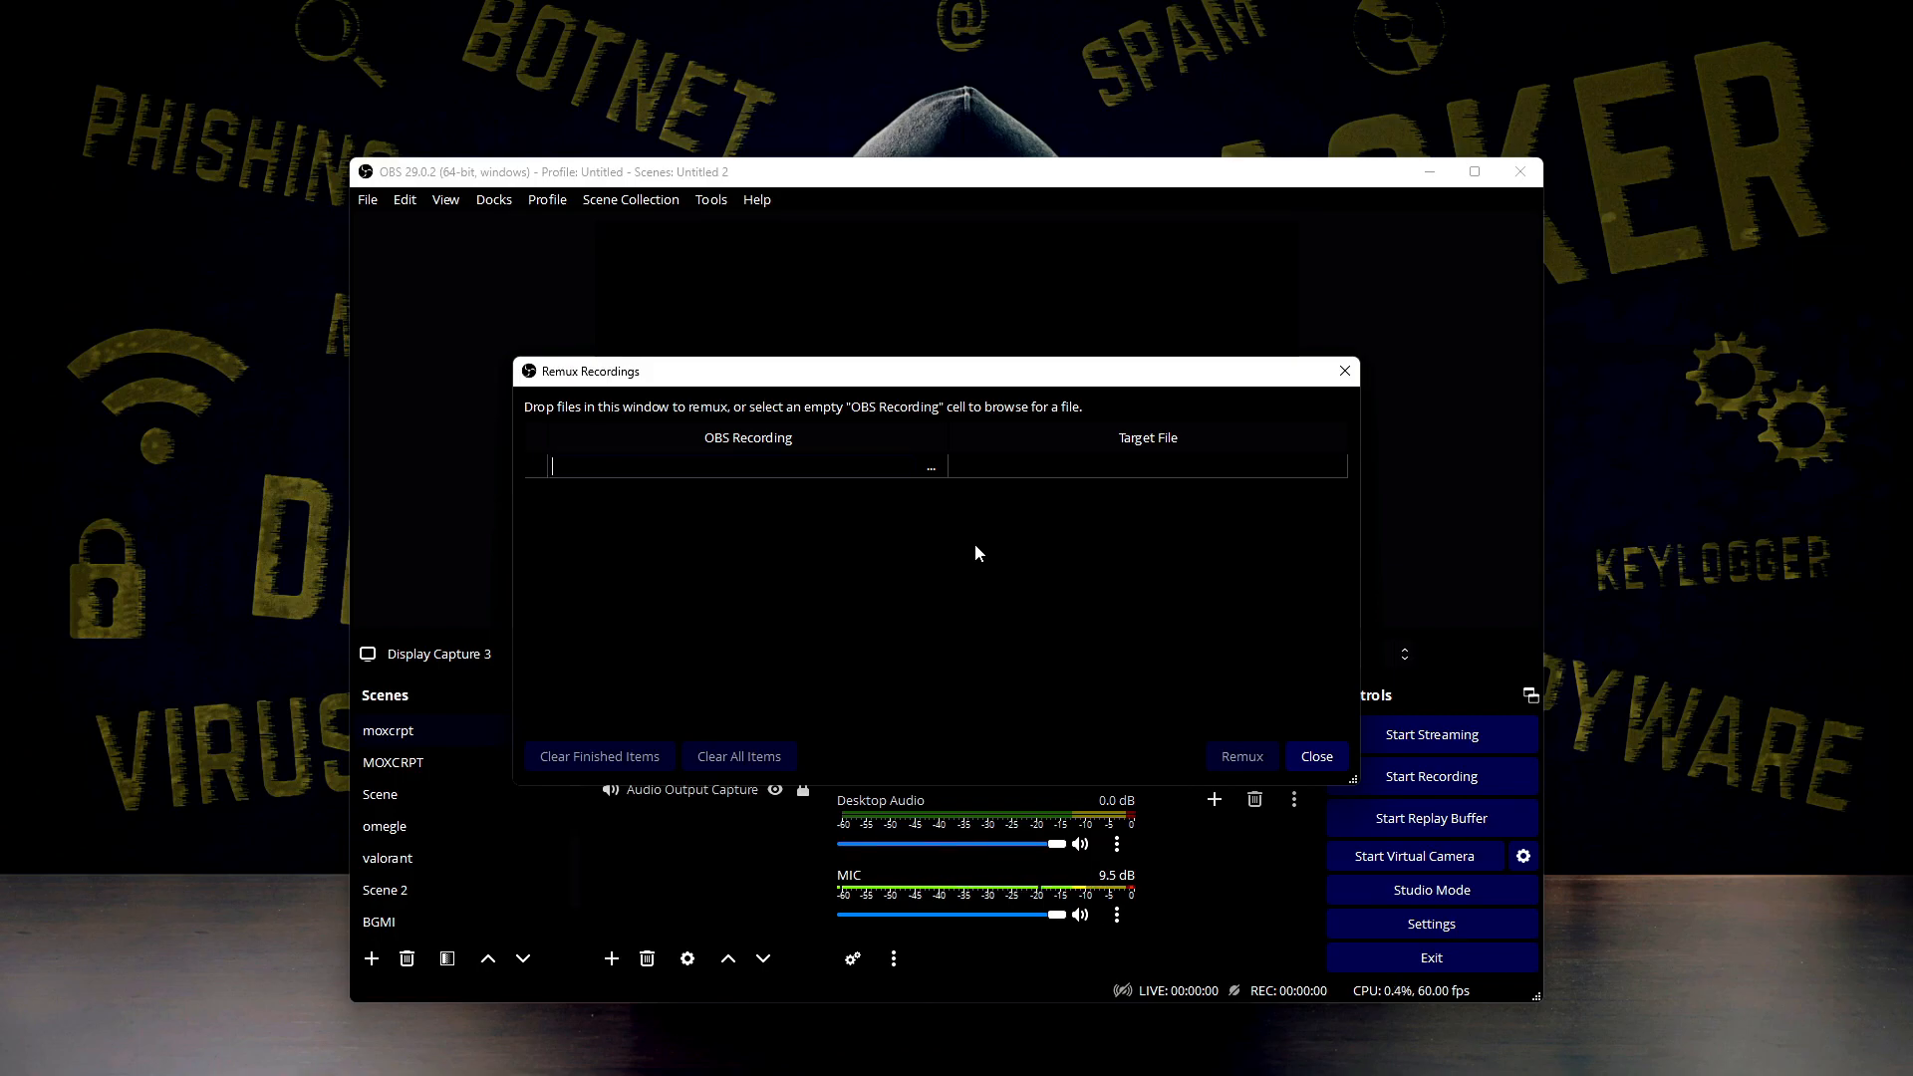
click(933, 466)
click(1302, 763)
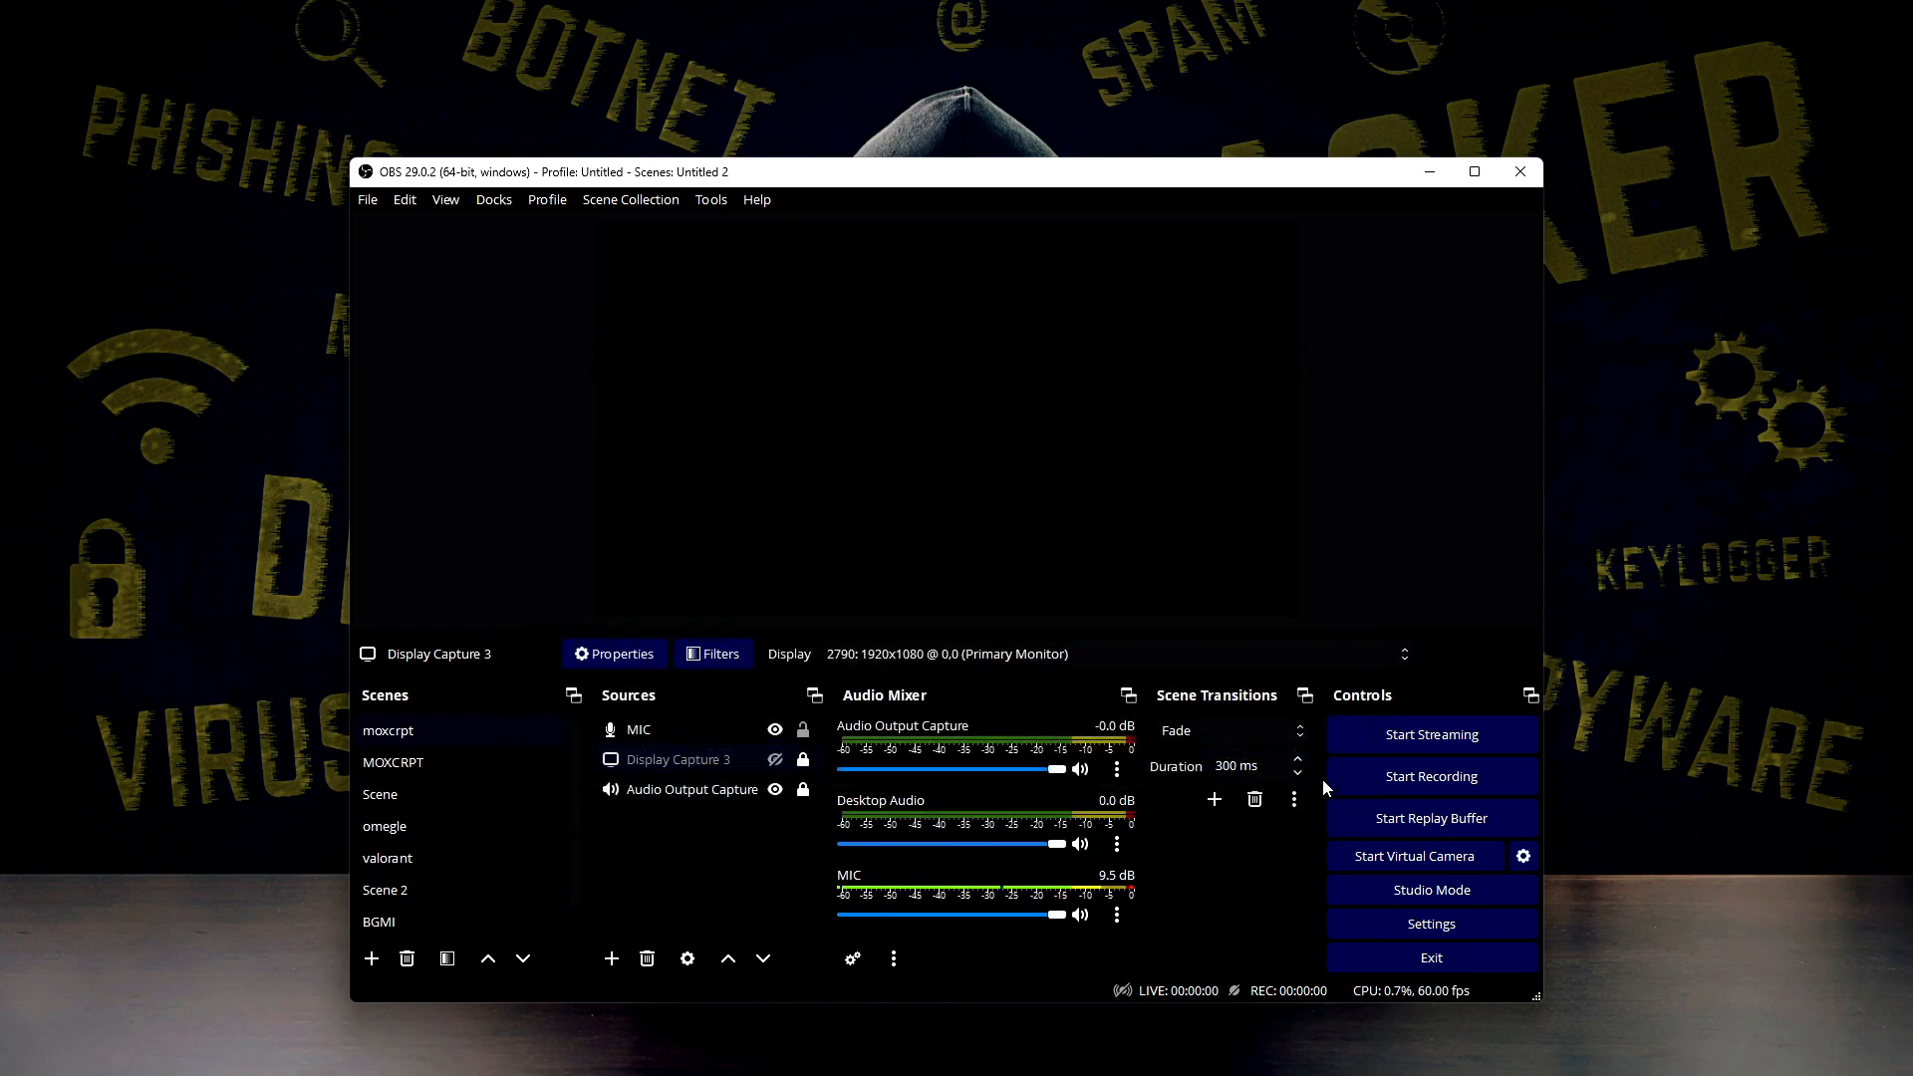
Reopen the settings and go to the recording output settings
click(1365, 929)
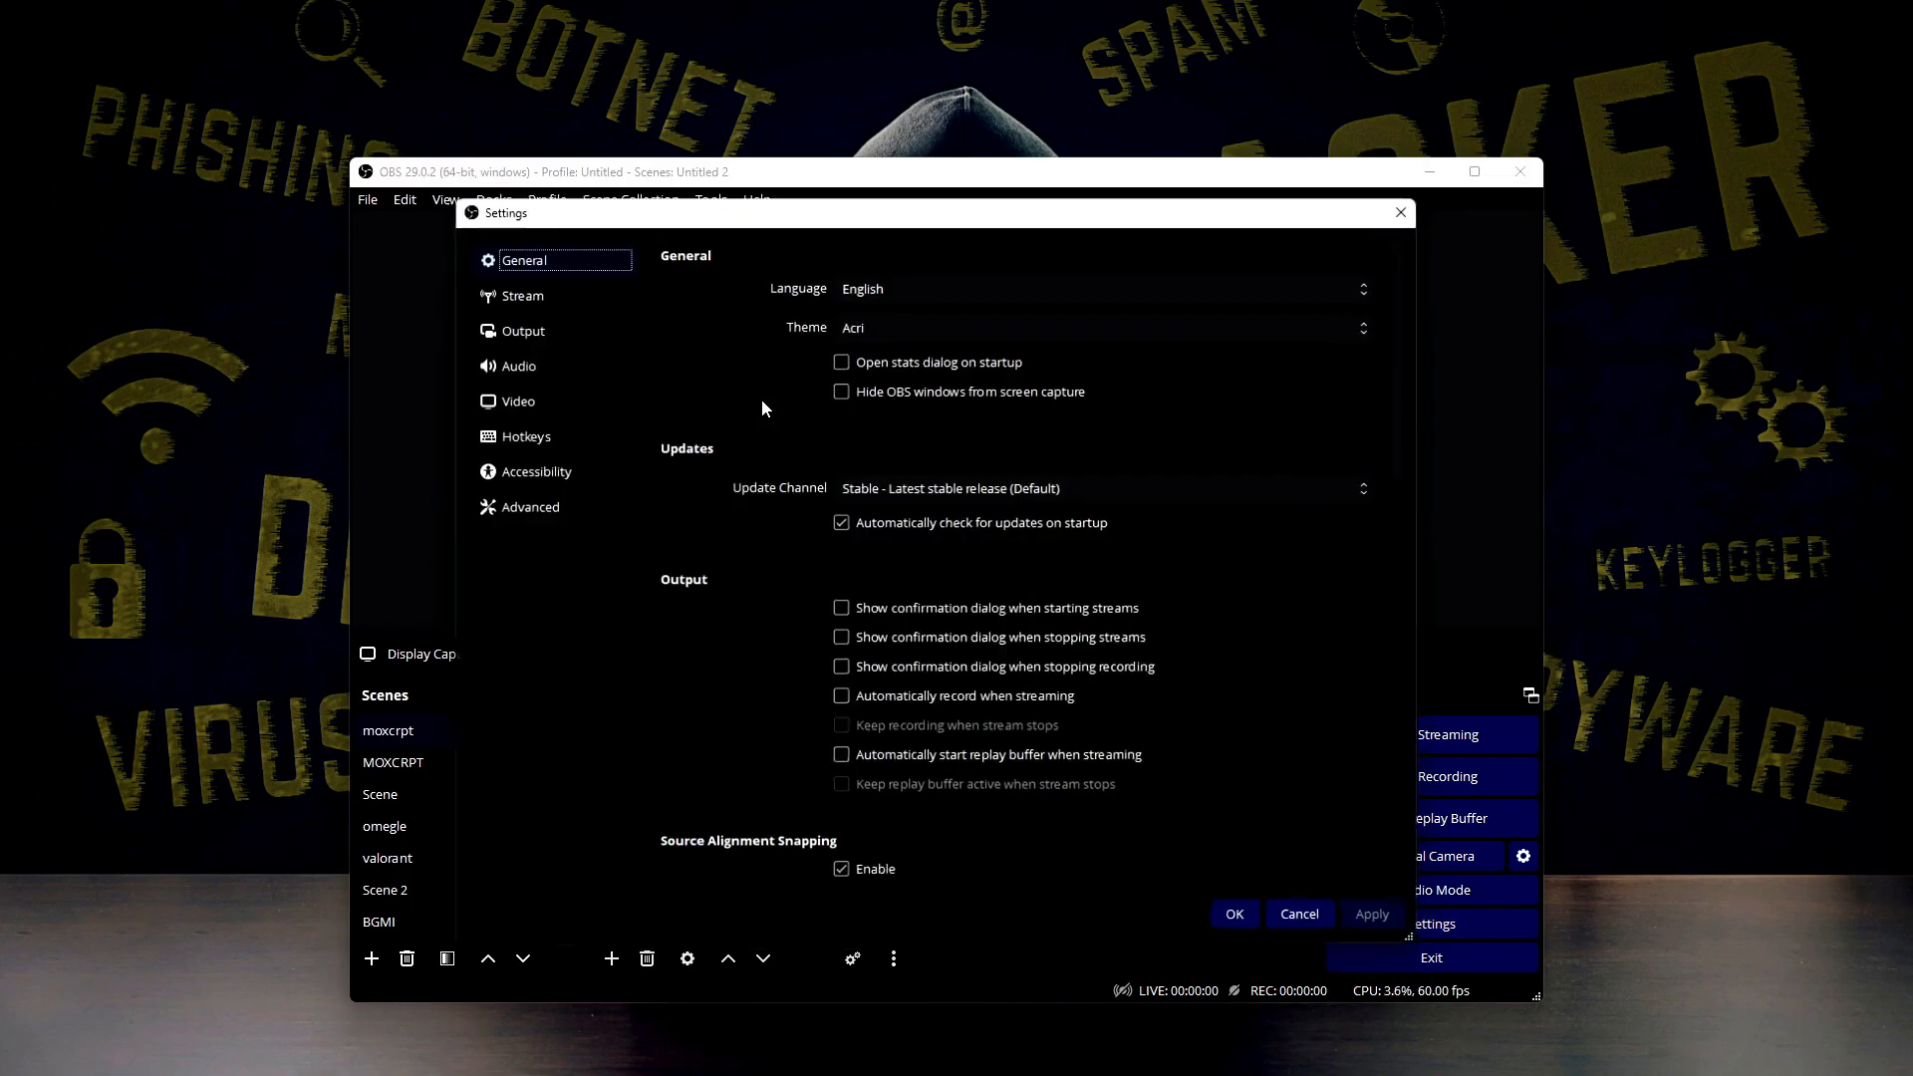
click(581, 297)
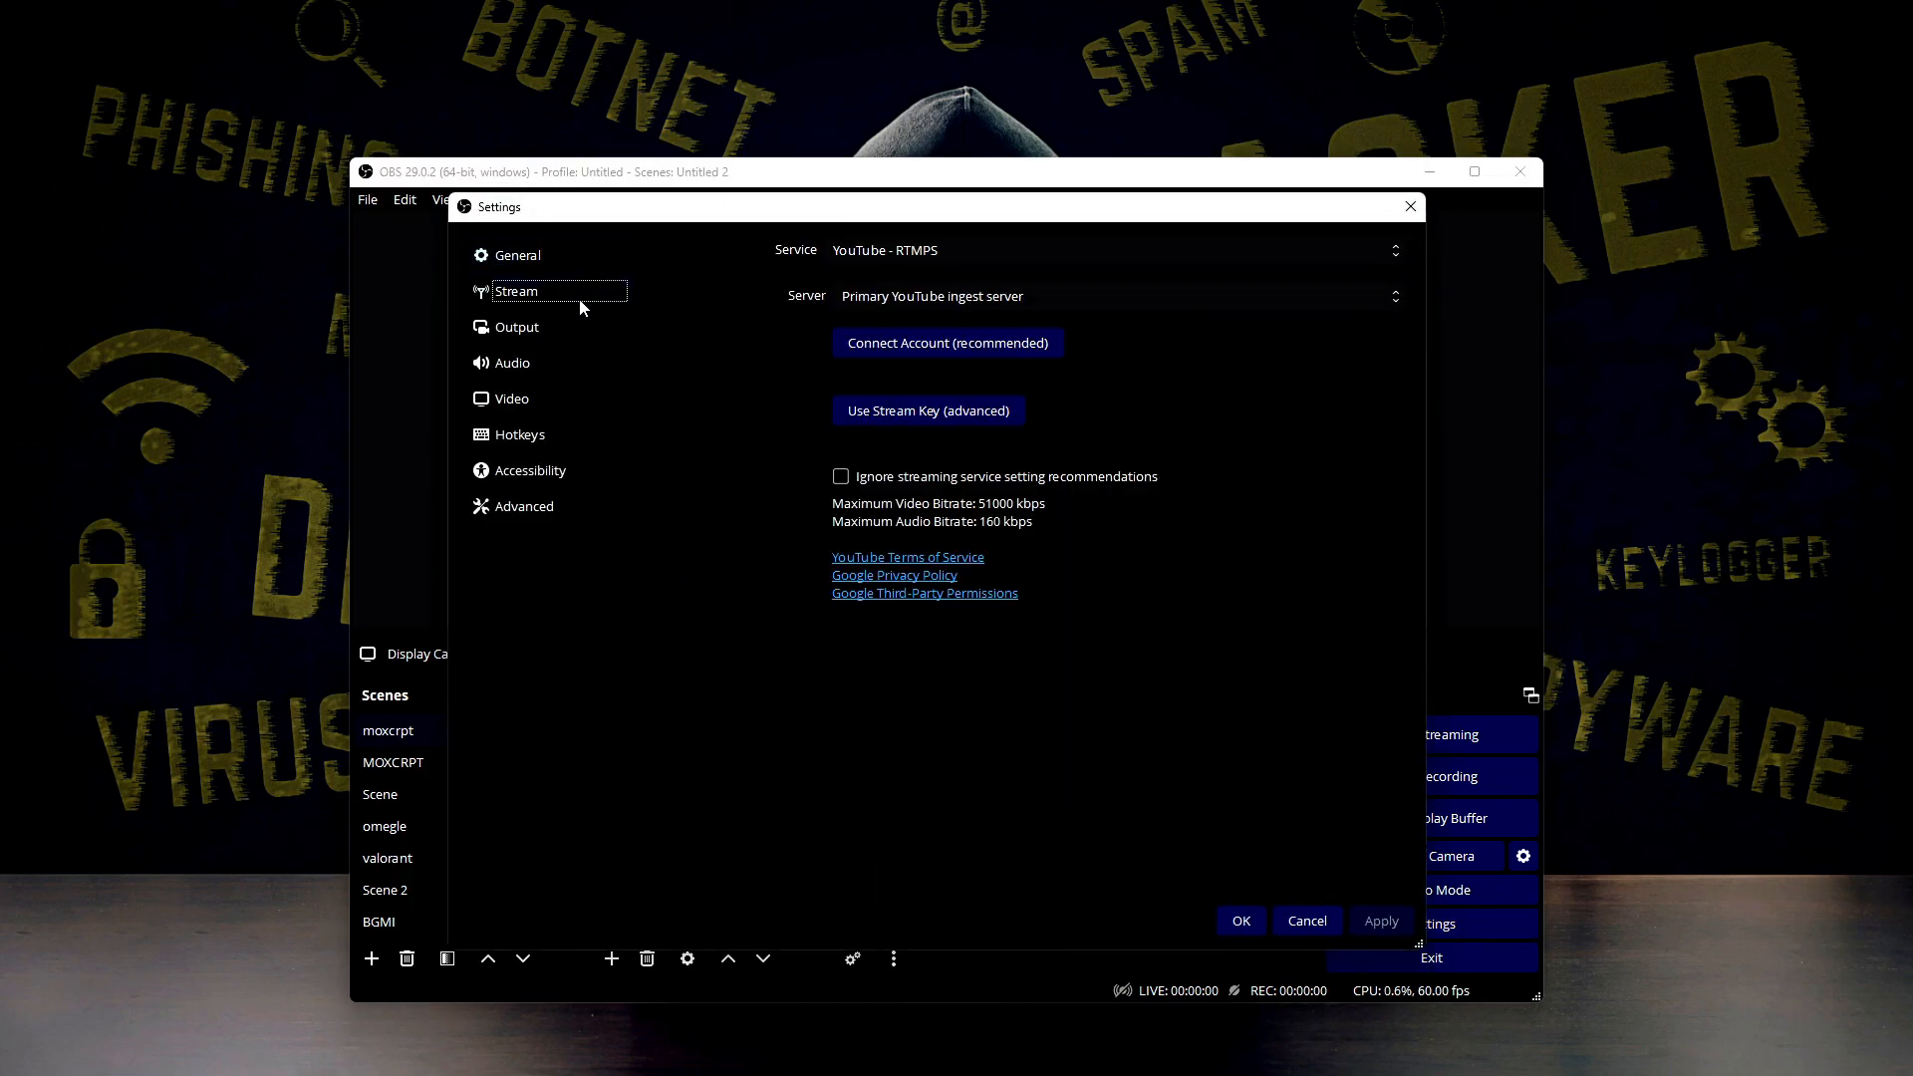
click(544, 340)
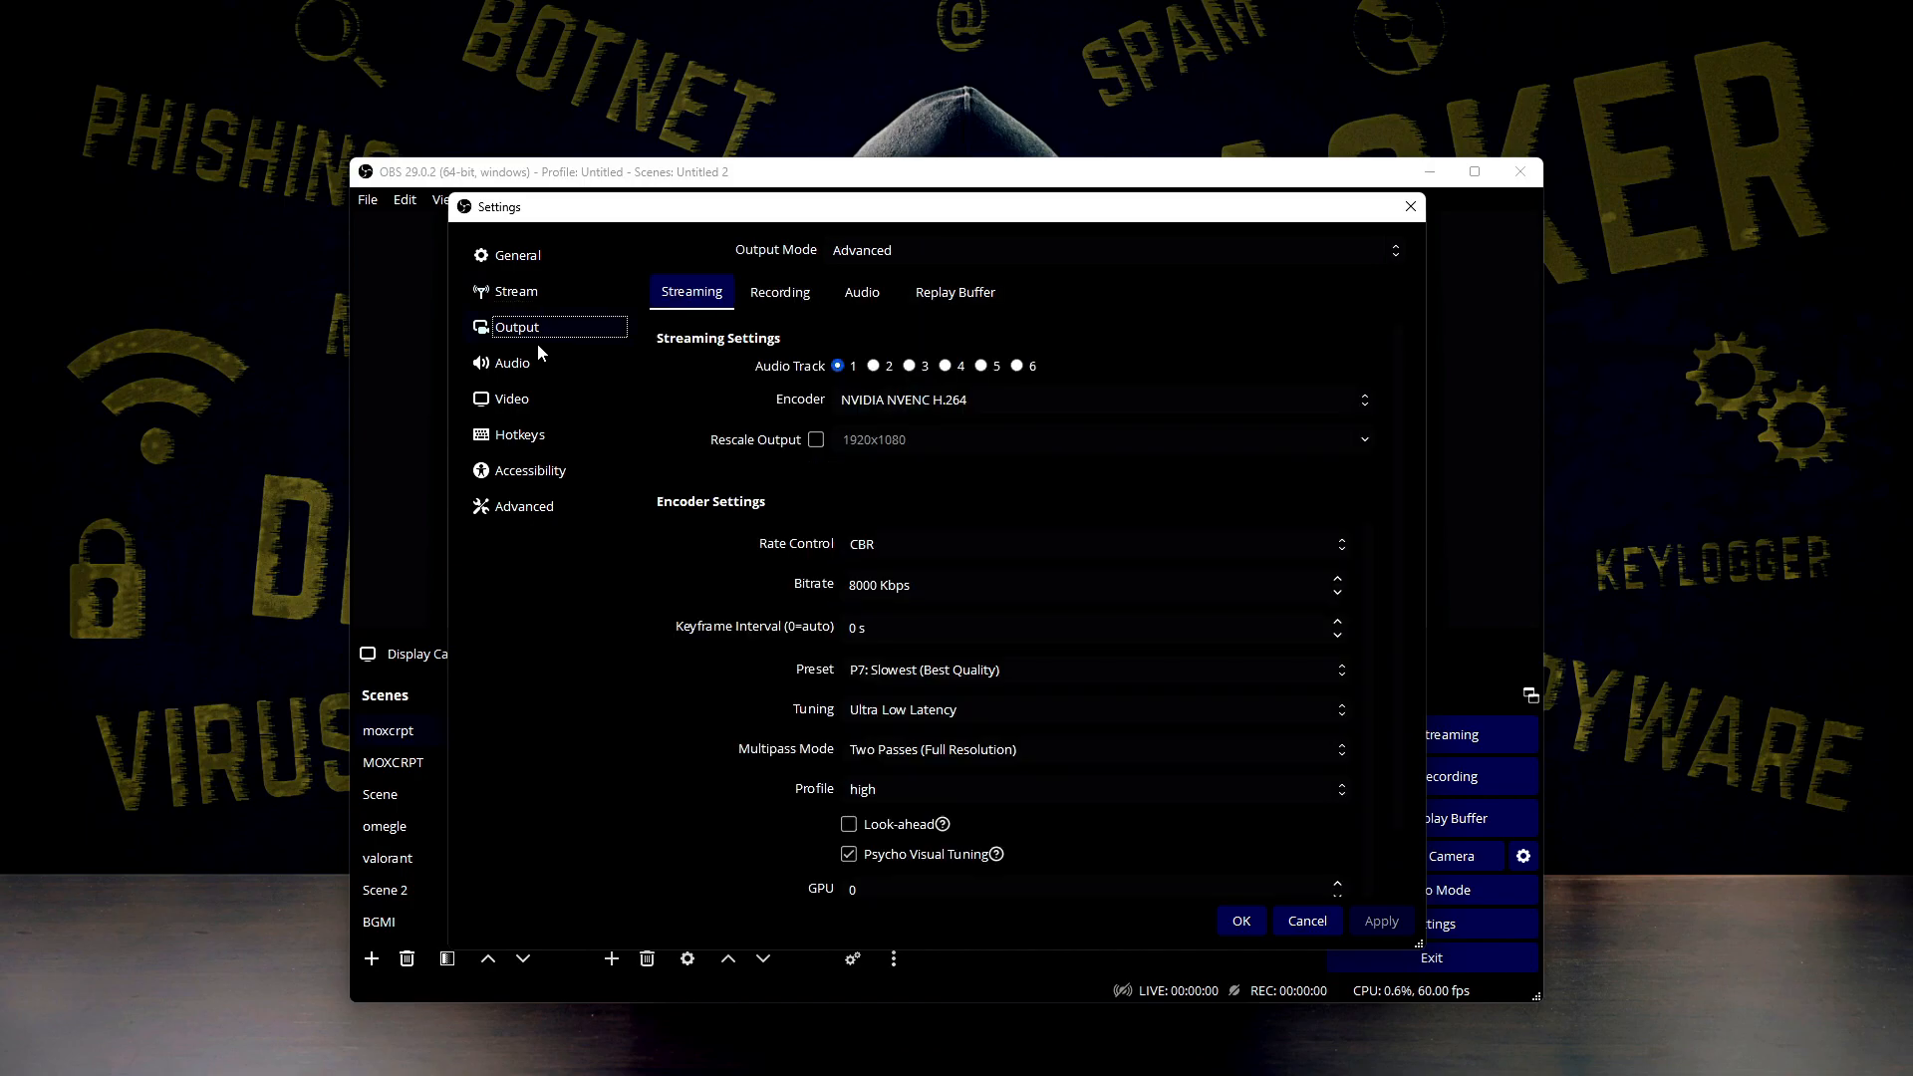
click(749, 285)
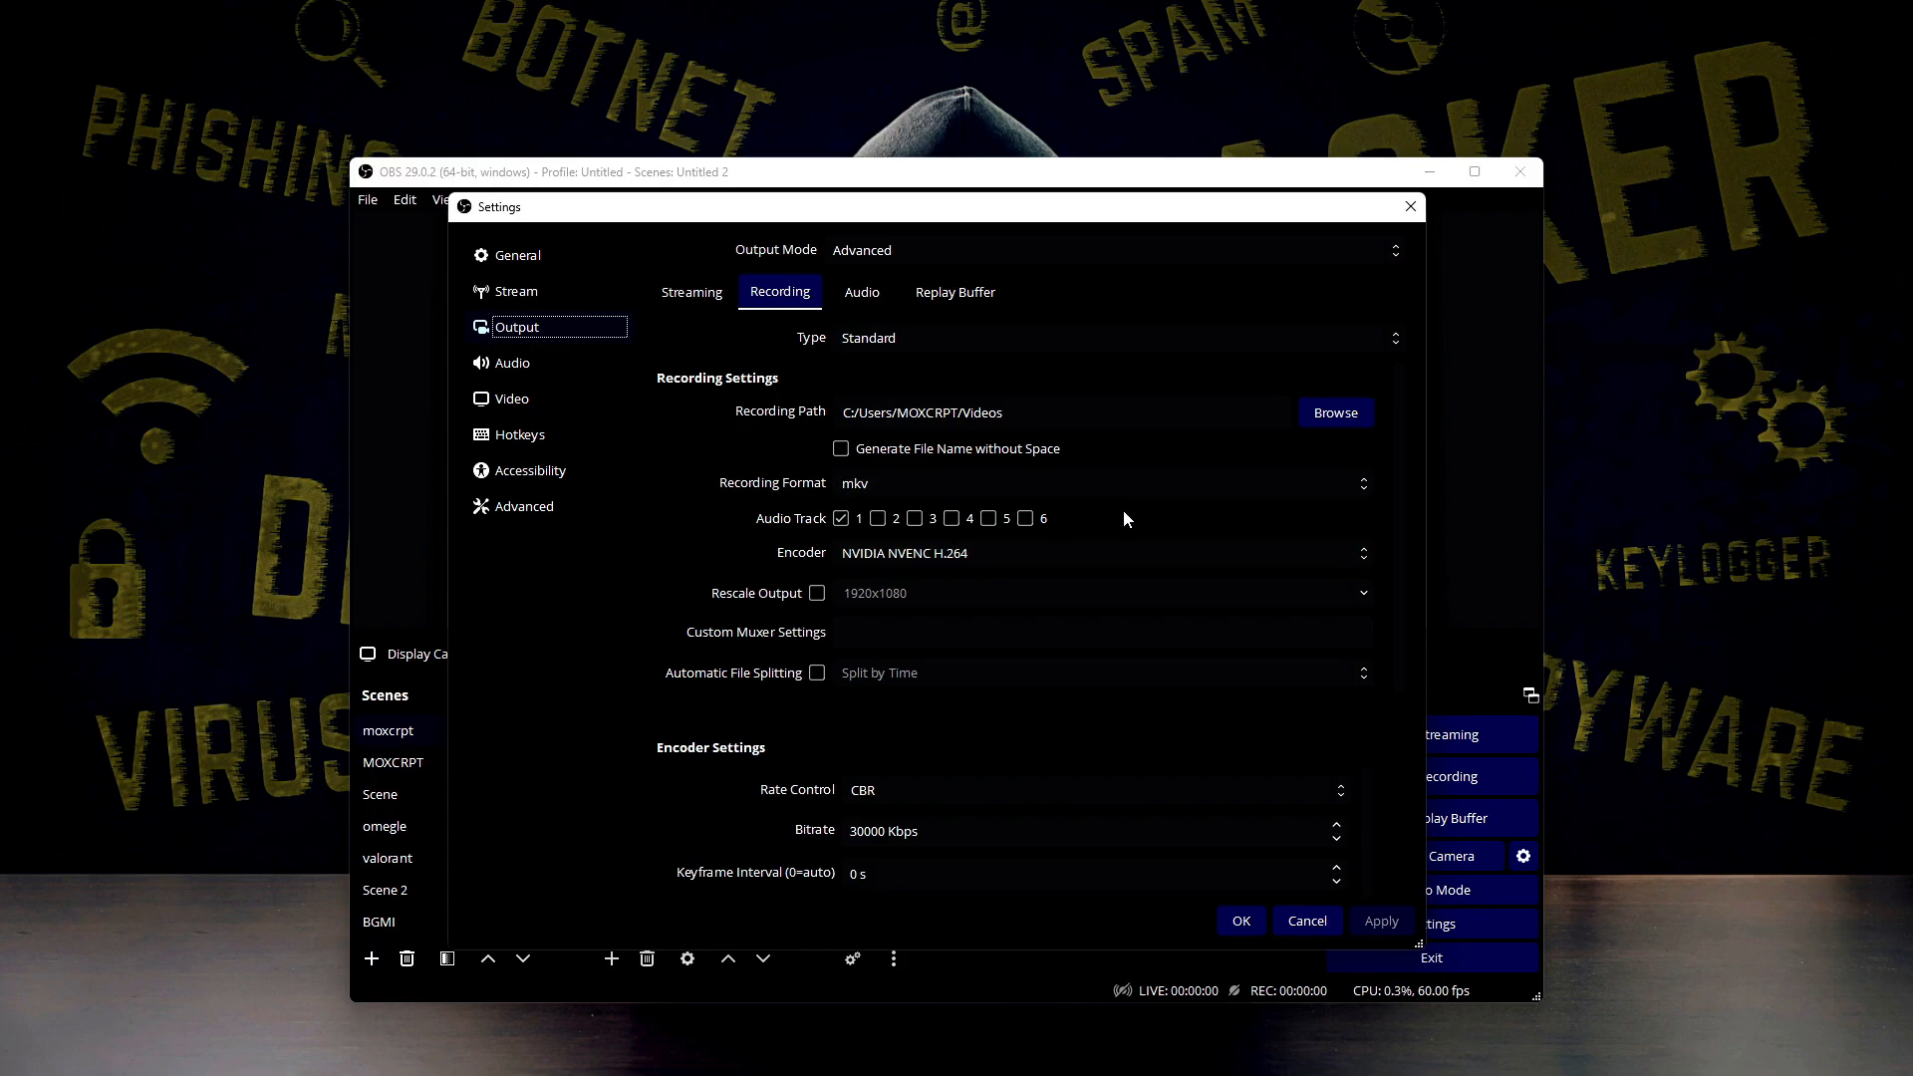
Review the available recording encoders, including SVT-AV1, AOM AV1, NVIDIA NVENC H.264, NVIDIA NVENC HEVC and x264
click(1013, 550)
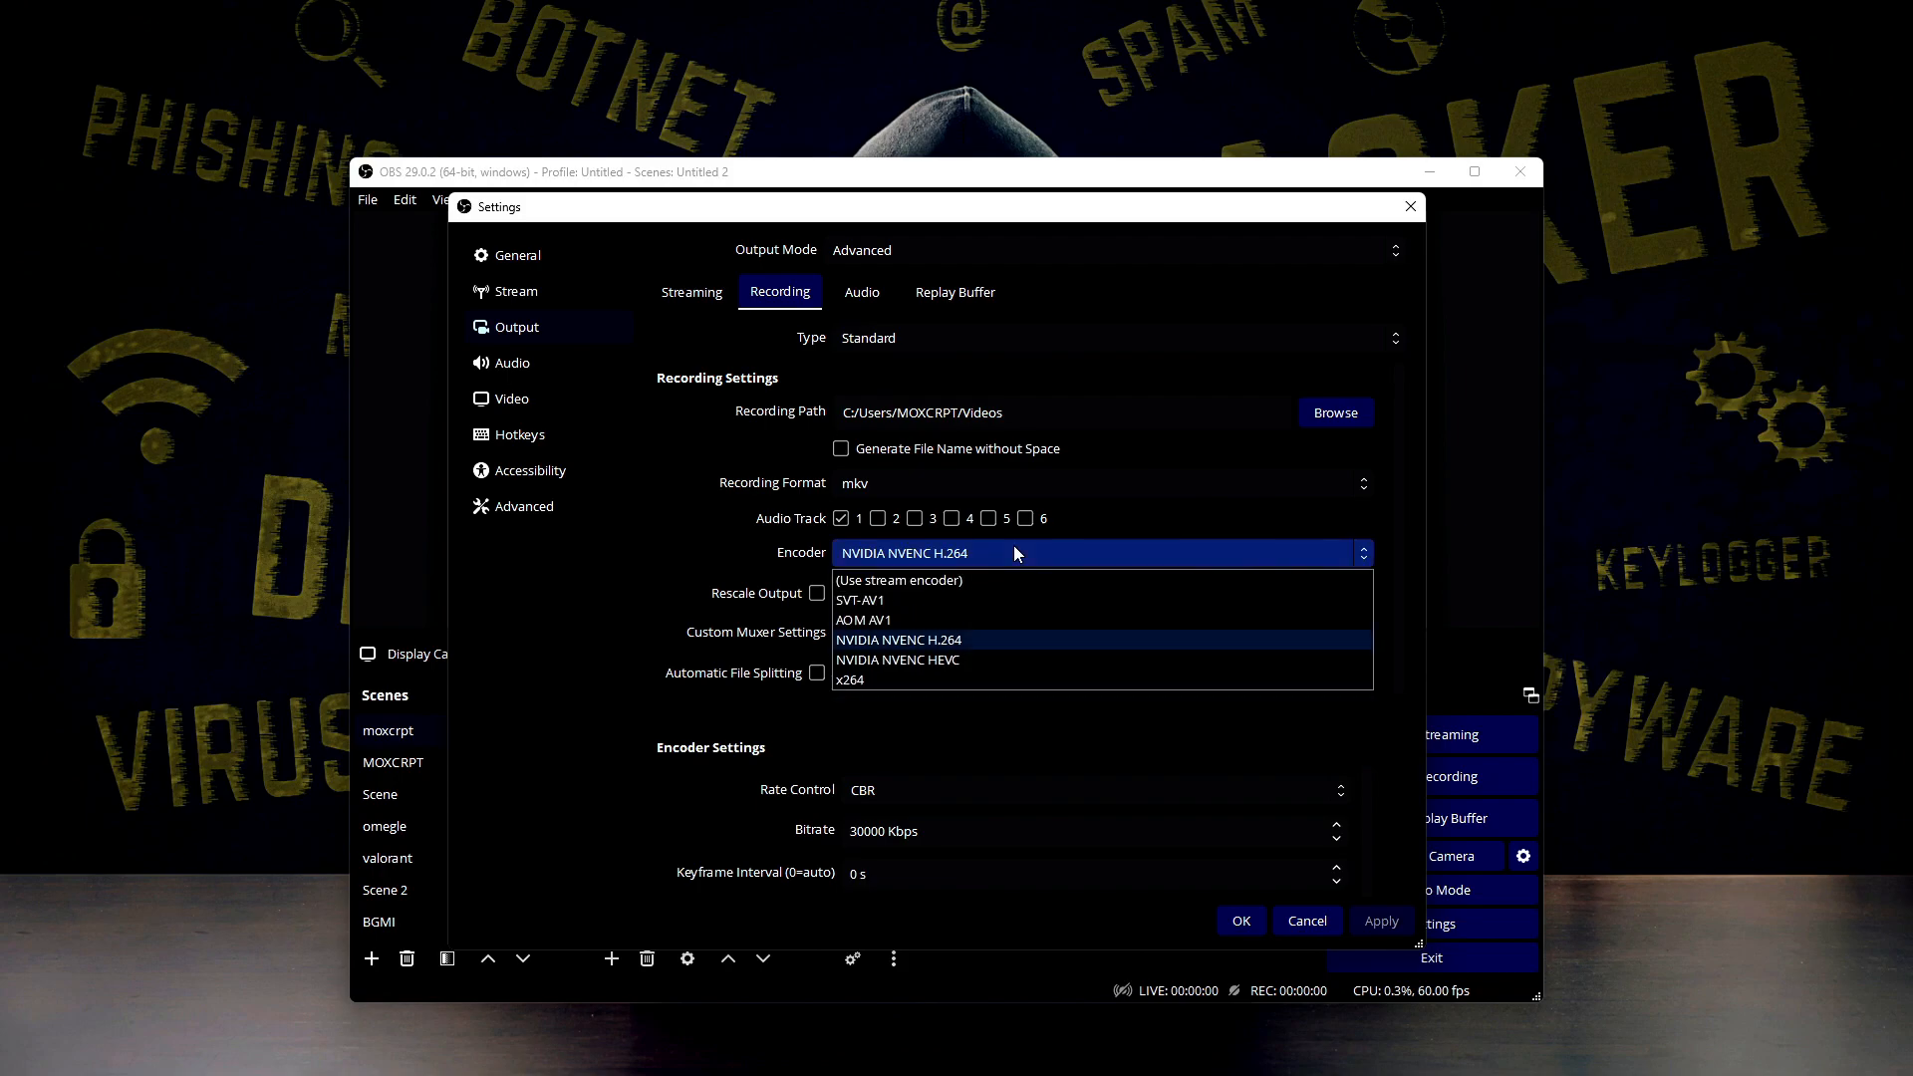
click(1014, 550)
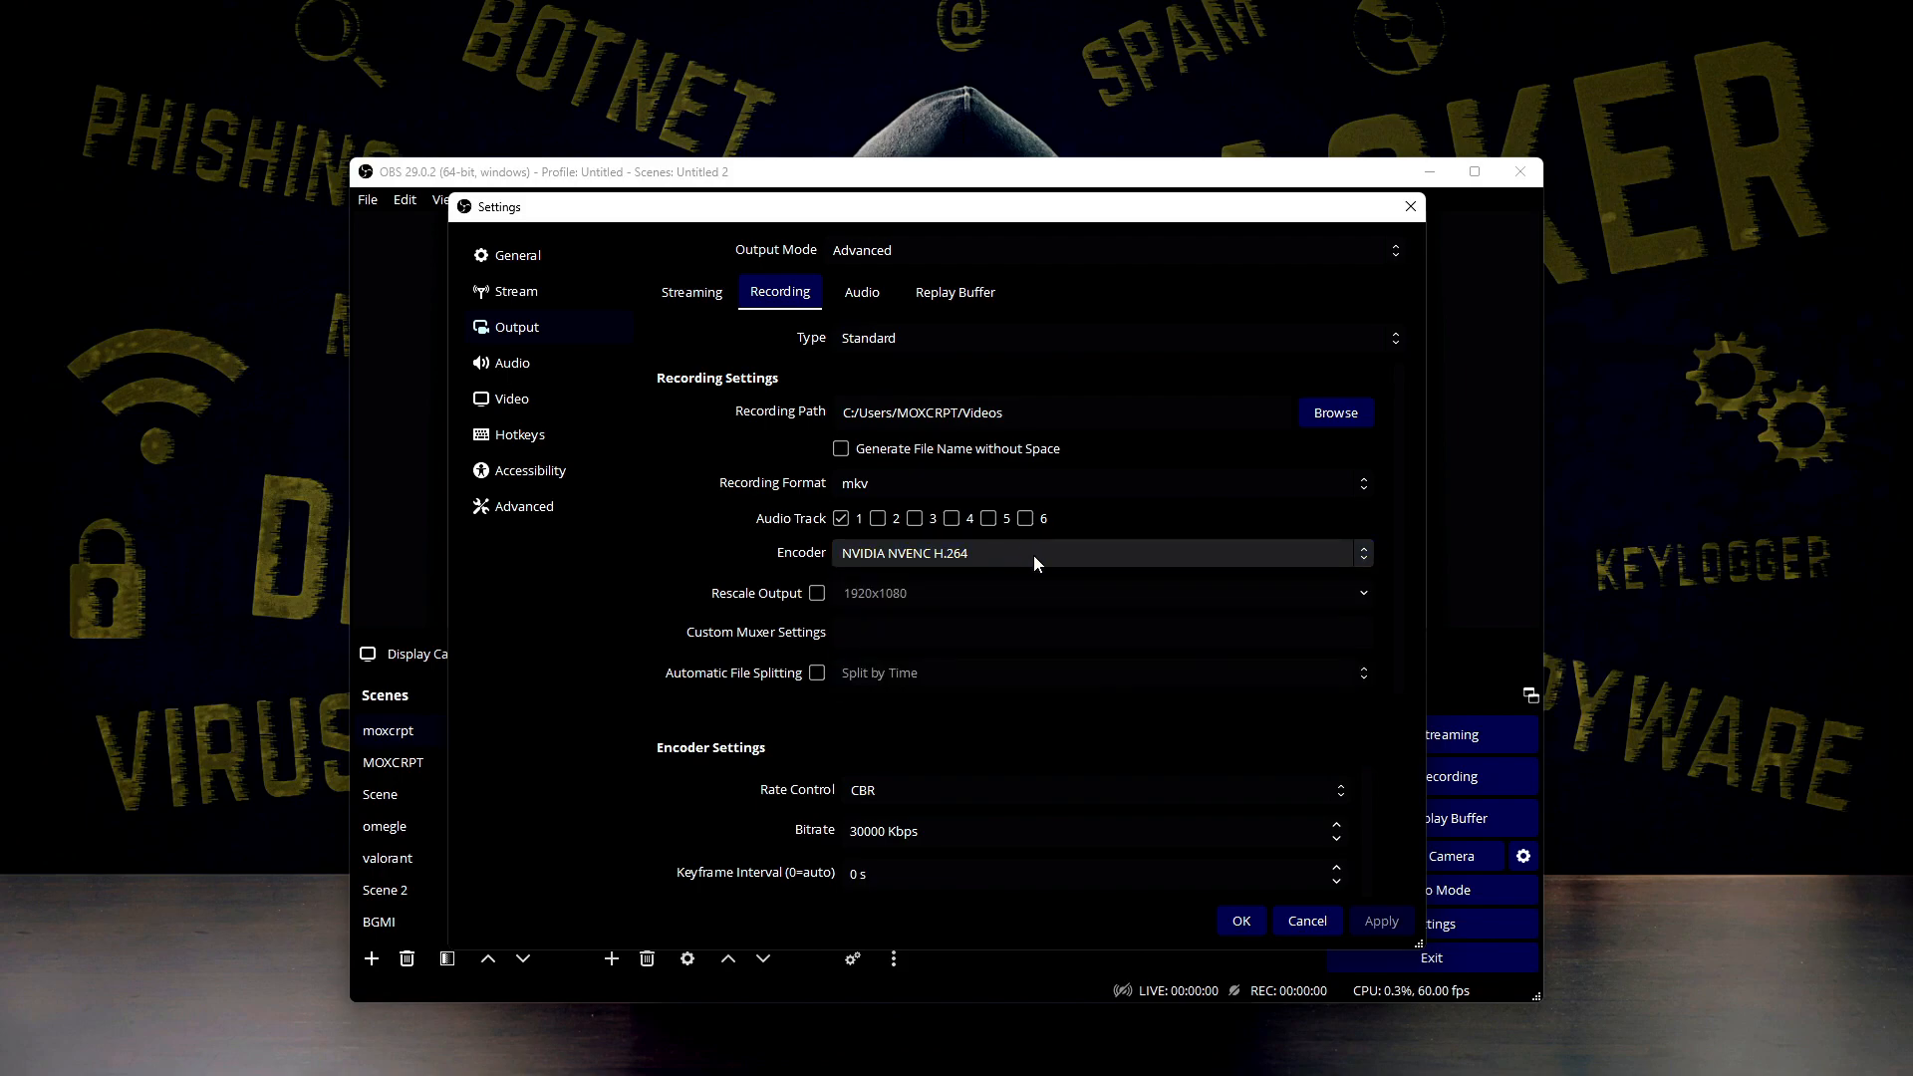
click(1030, 559)
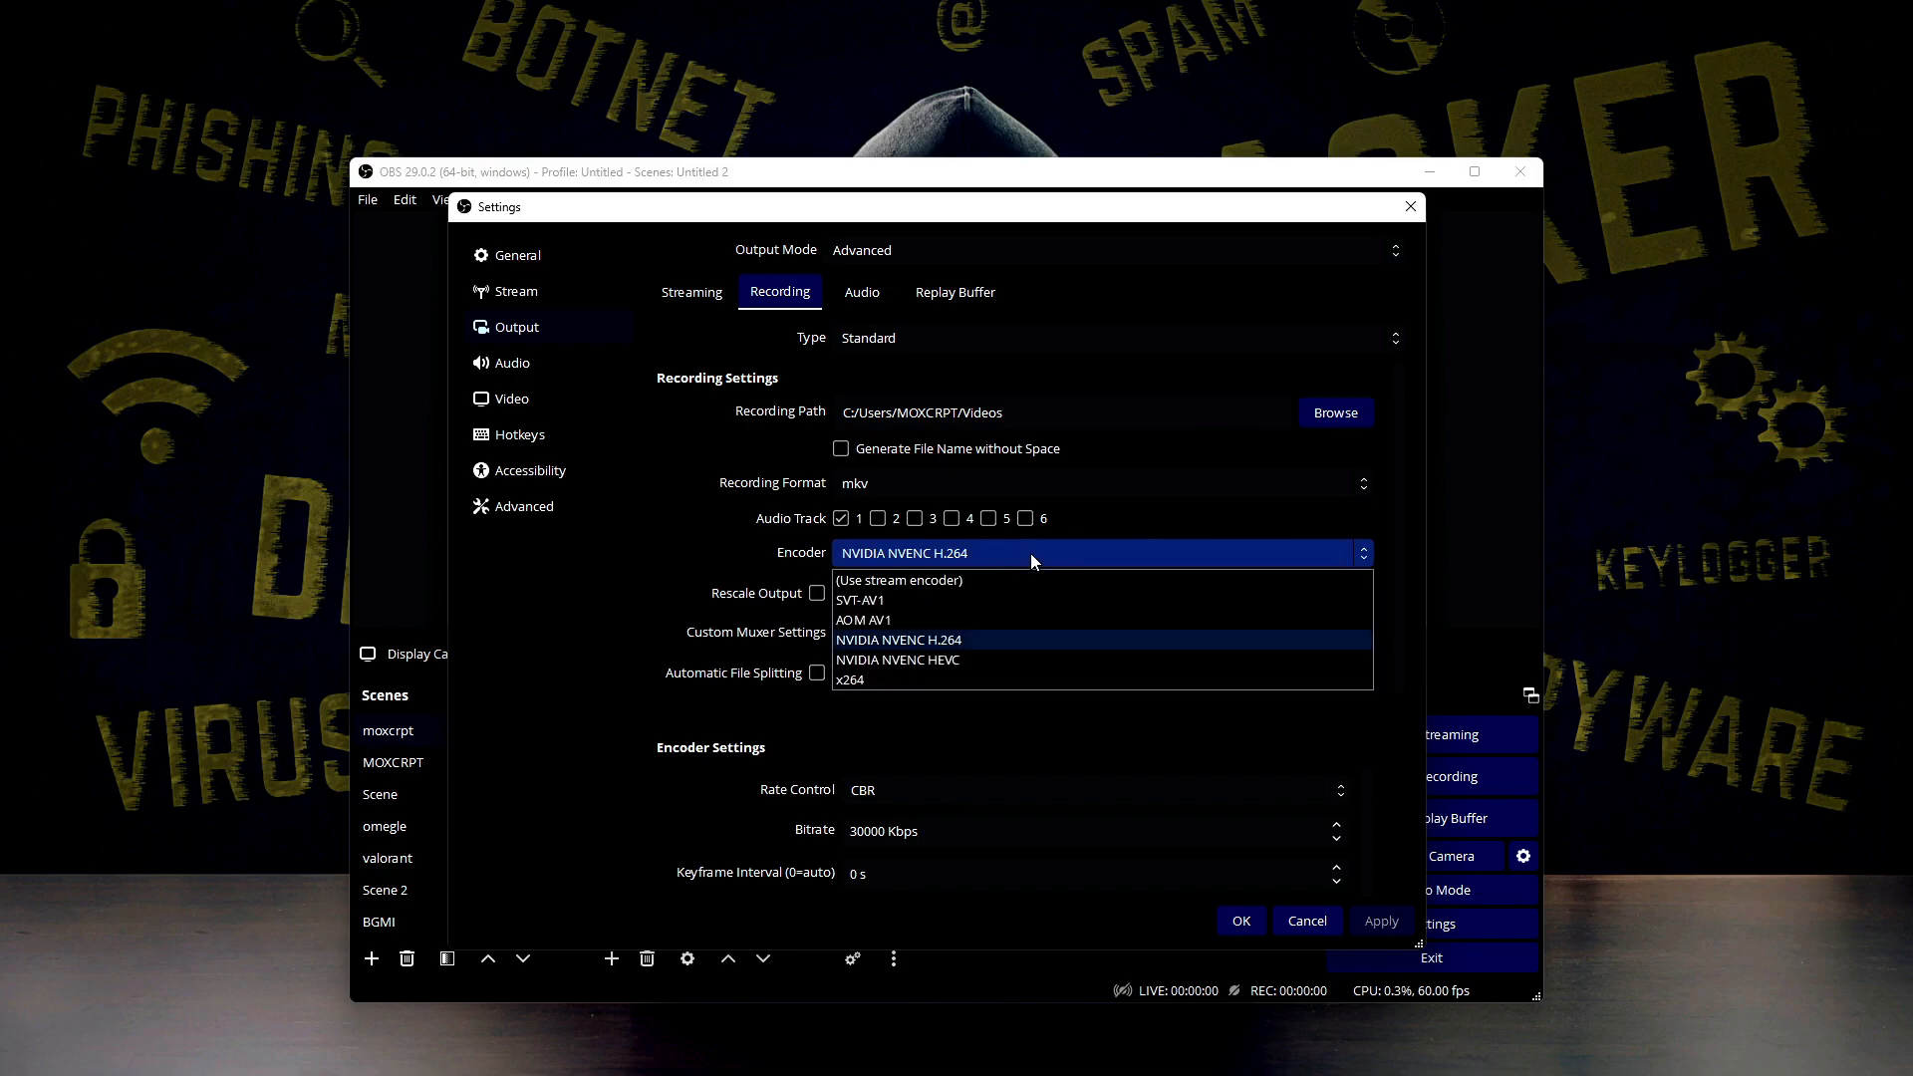
click(1016, 560)
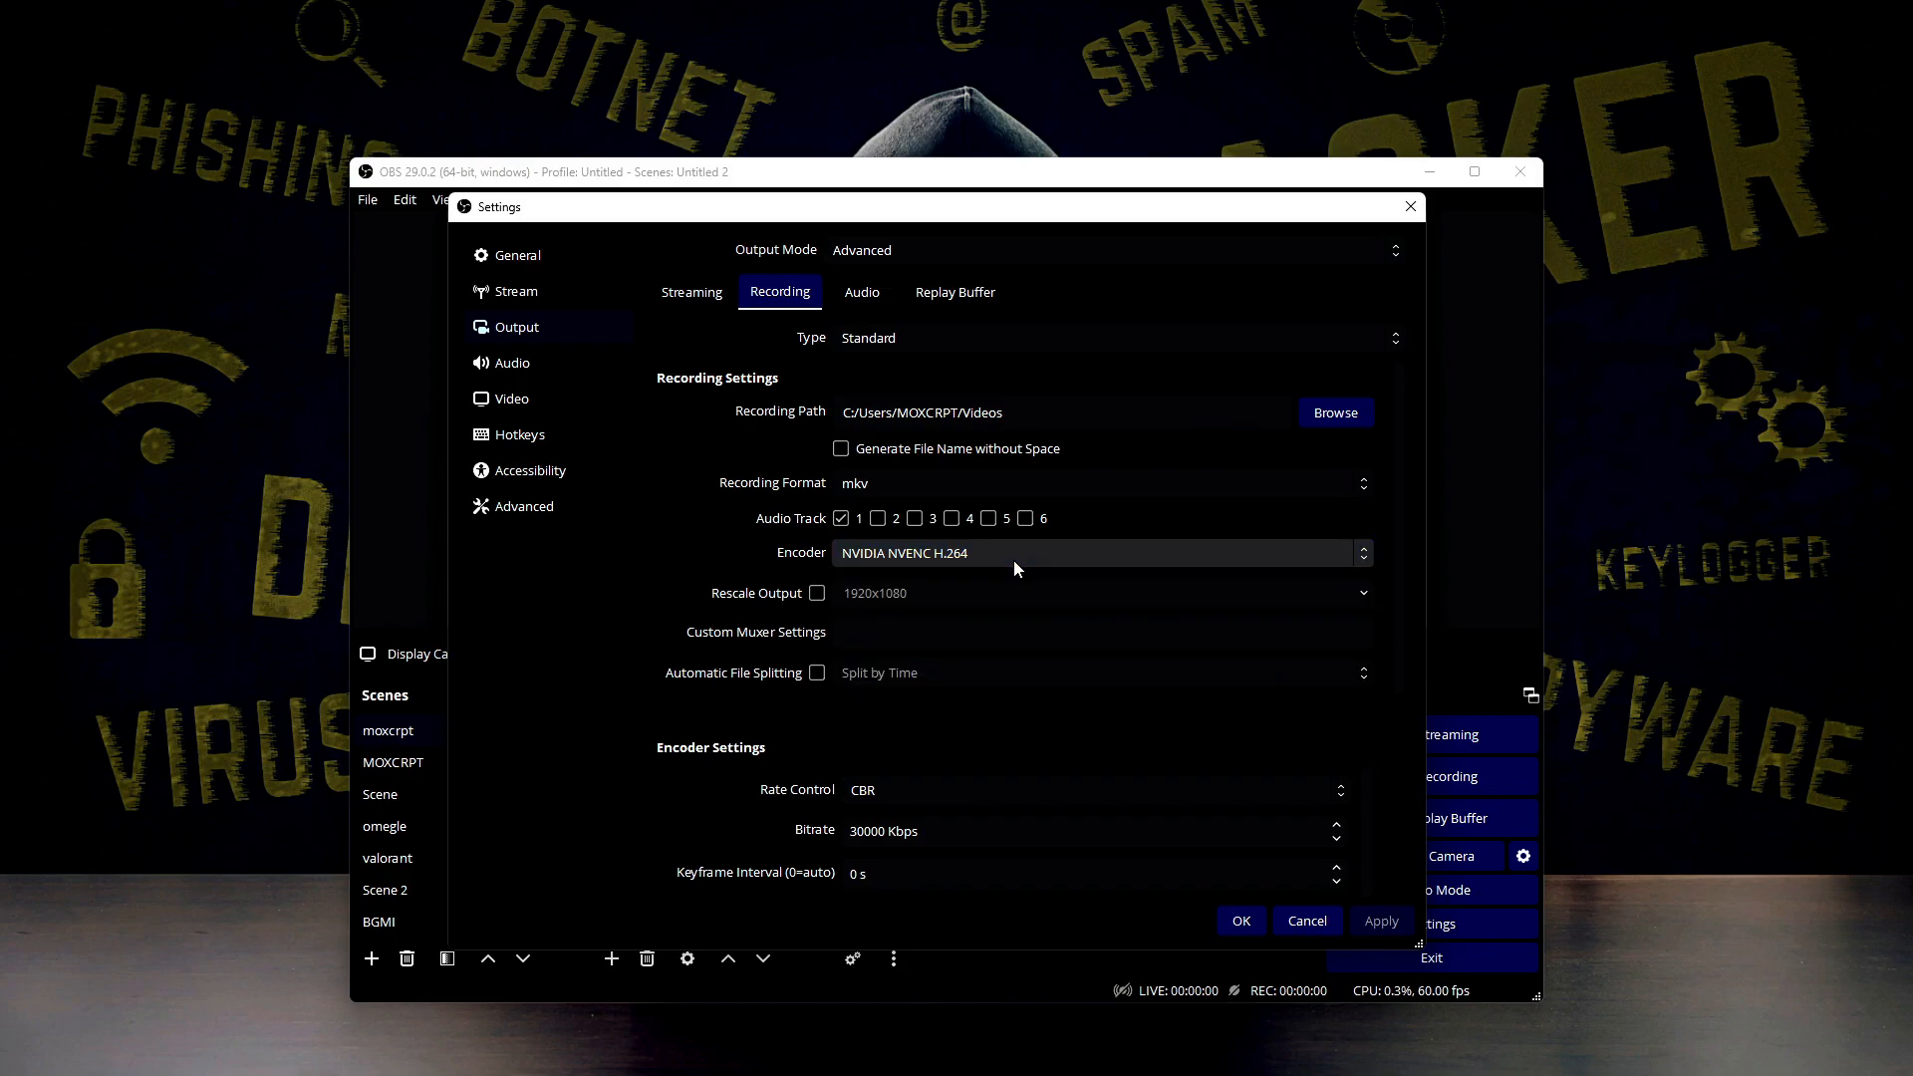
click(885, 561)
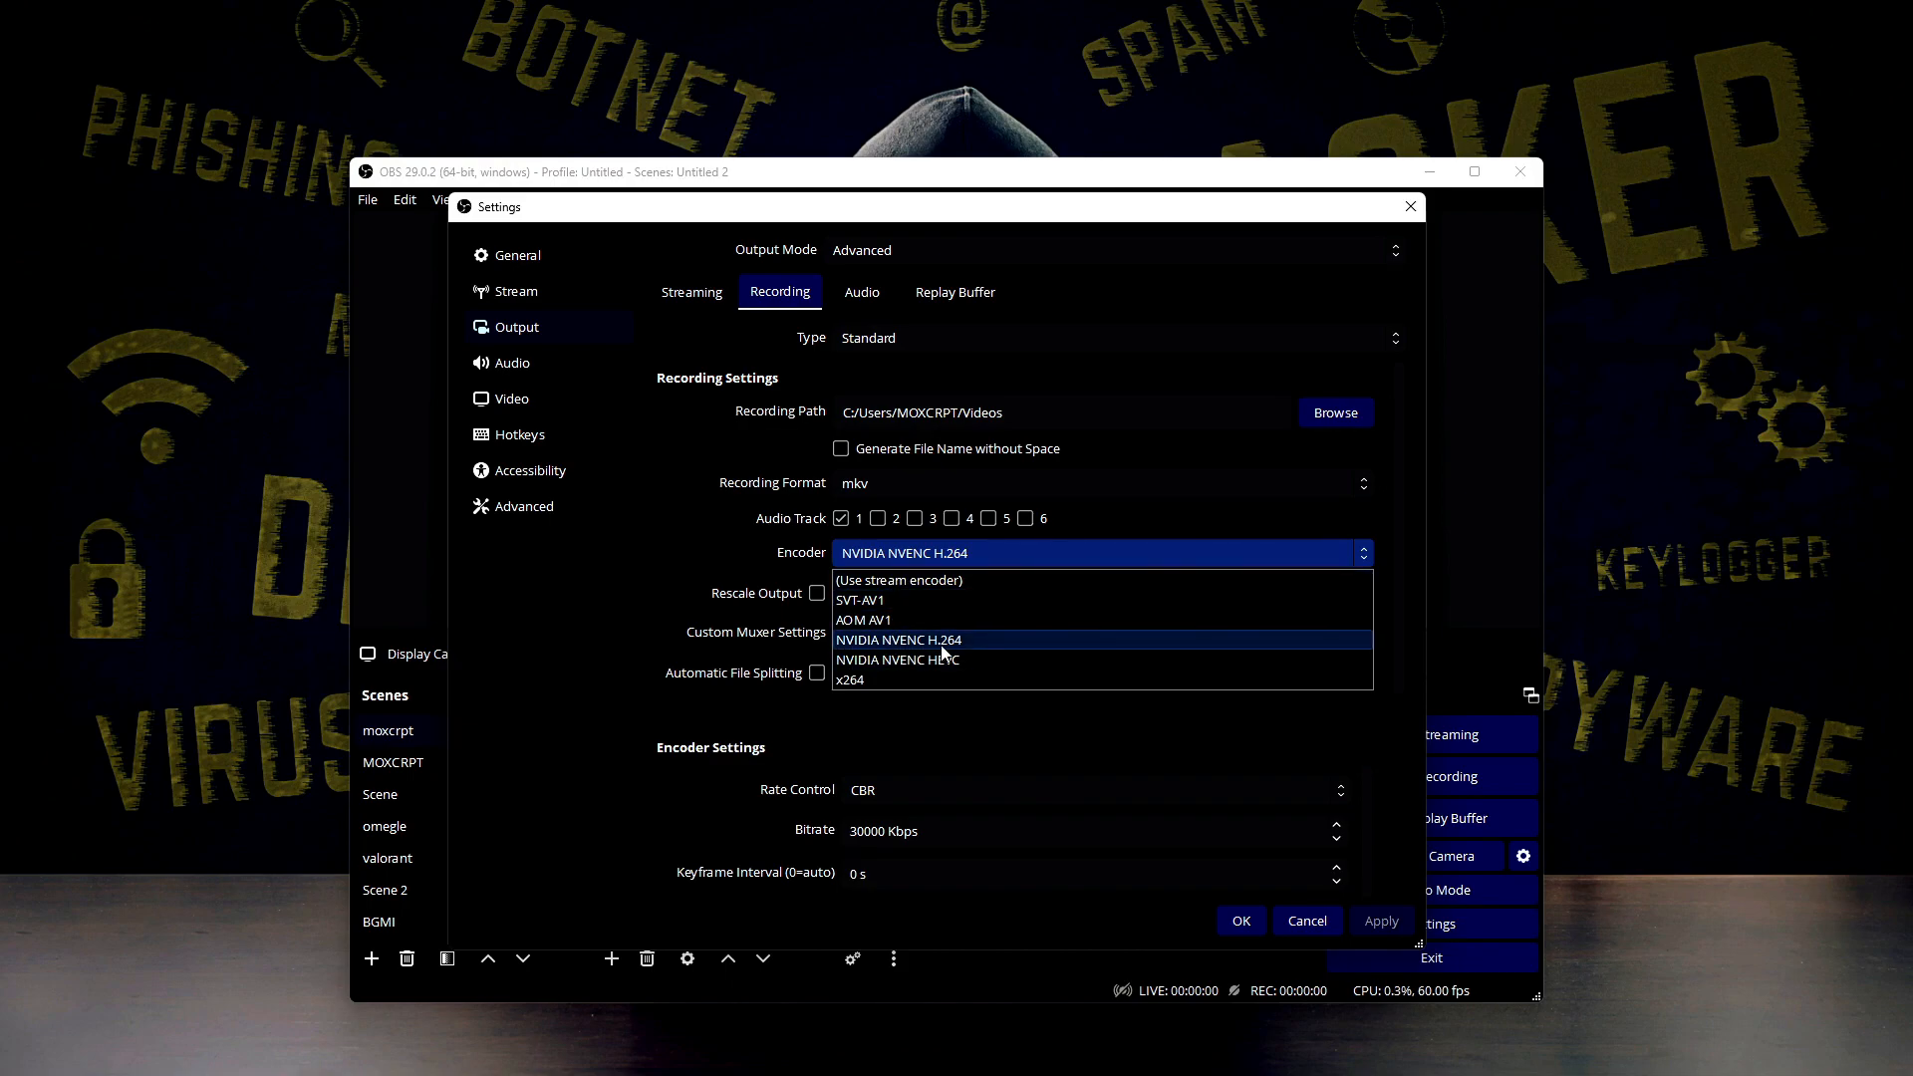
click(874, 645)
click(889, 562)
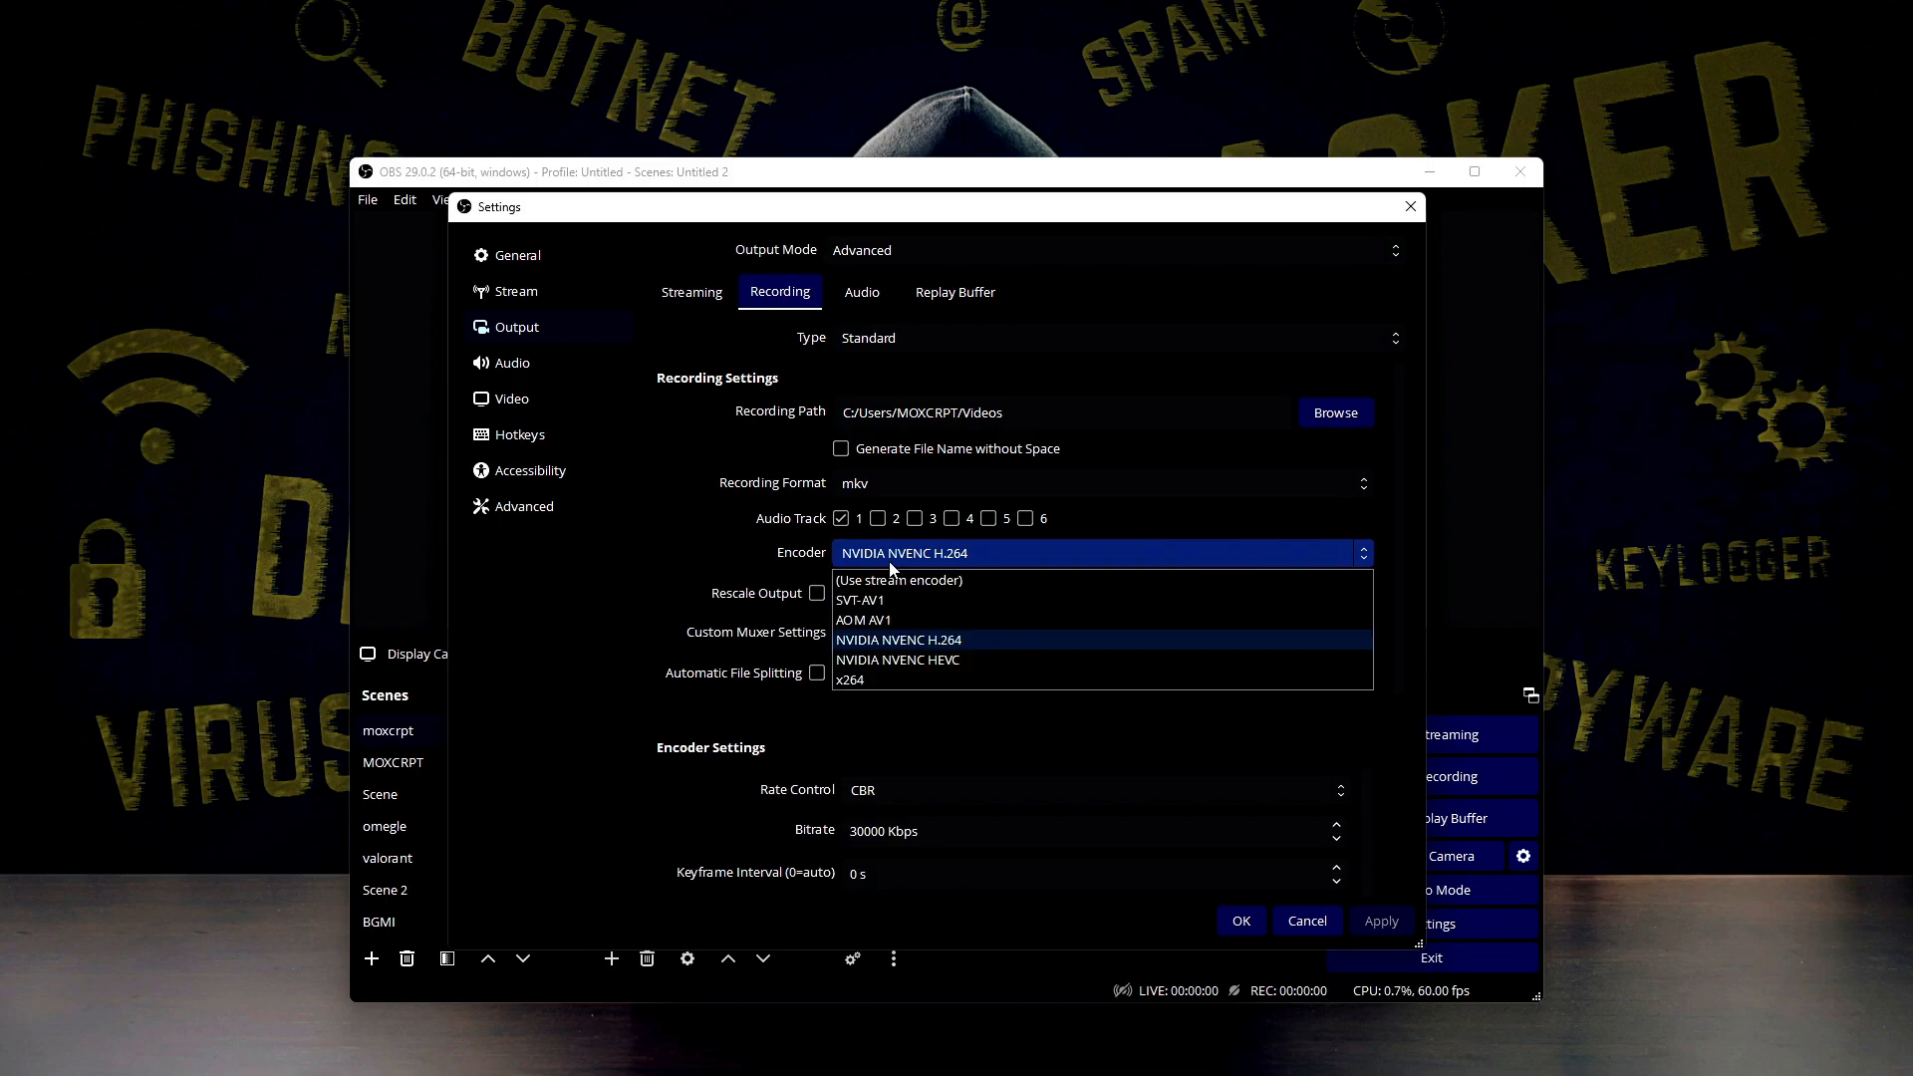
Compare the streaming and recording output settings, and choose NVIDIA NVENC H.264 as the recording encoder
click(697, 295)
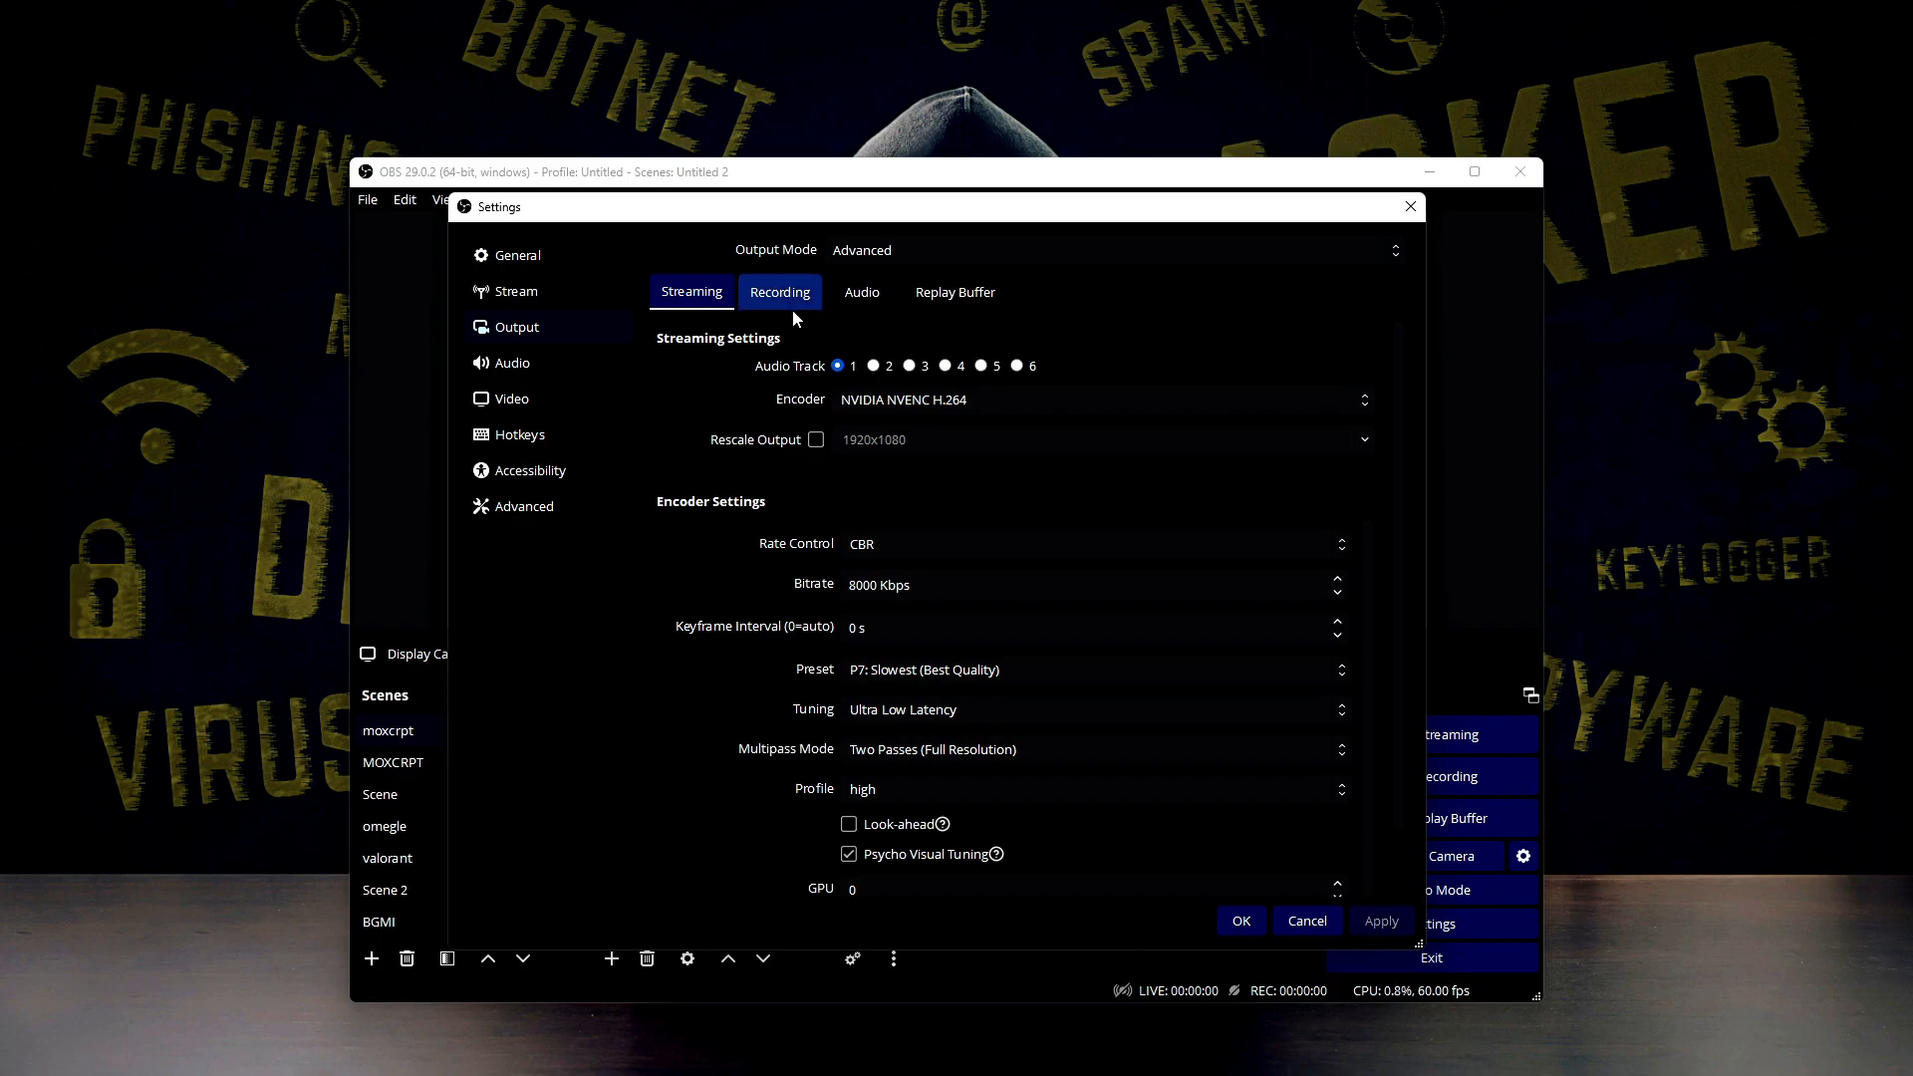
click(792, 307)
click(899, 555)
click(700, 298)
click(786, 299)
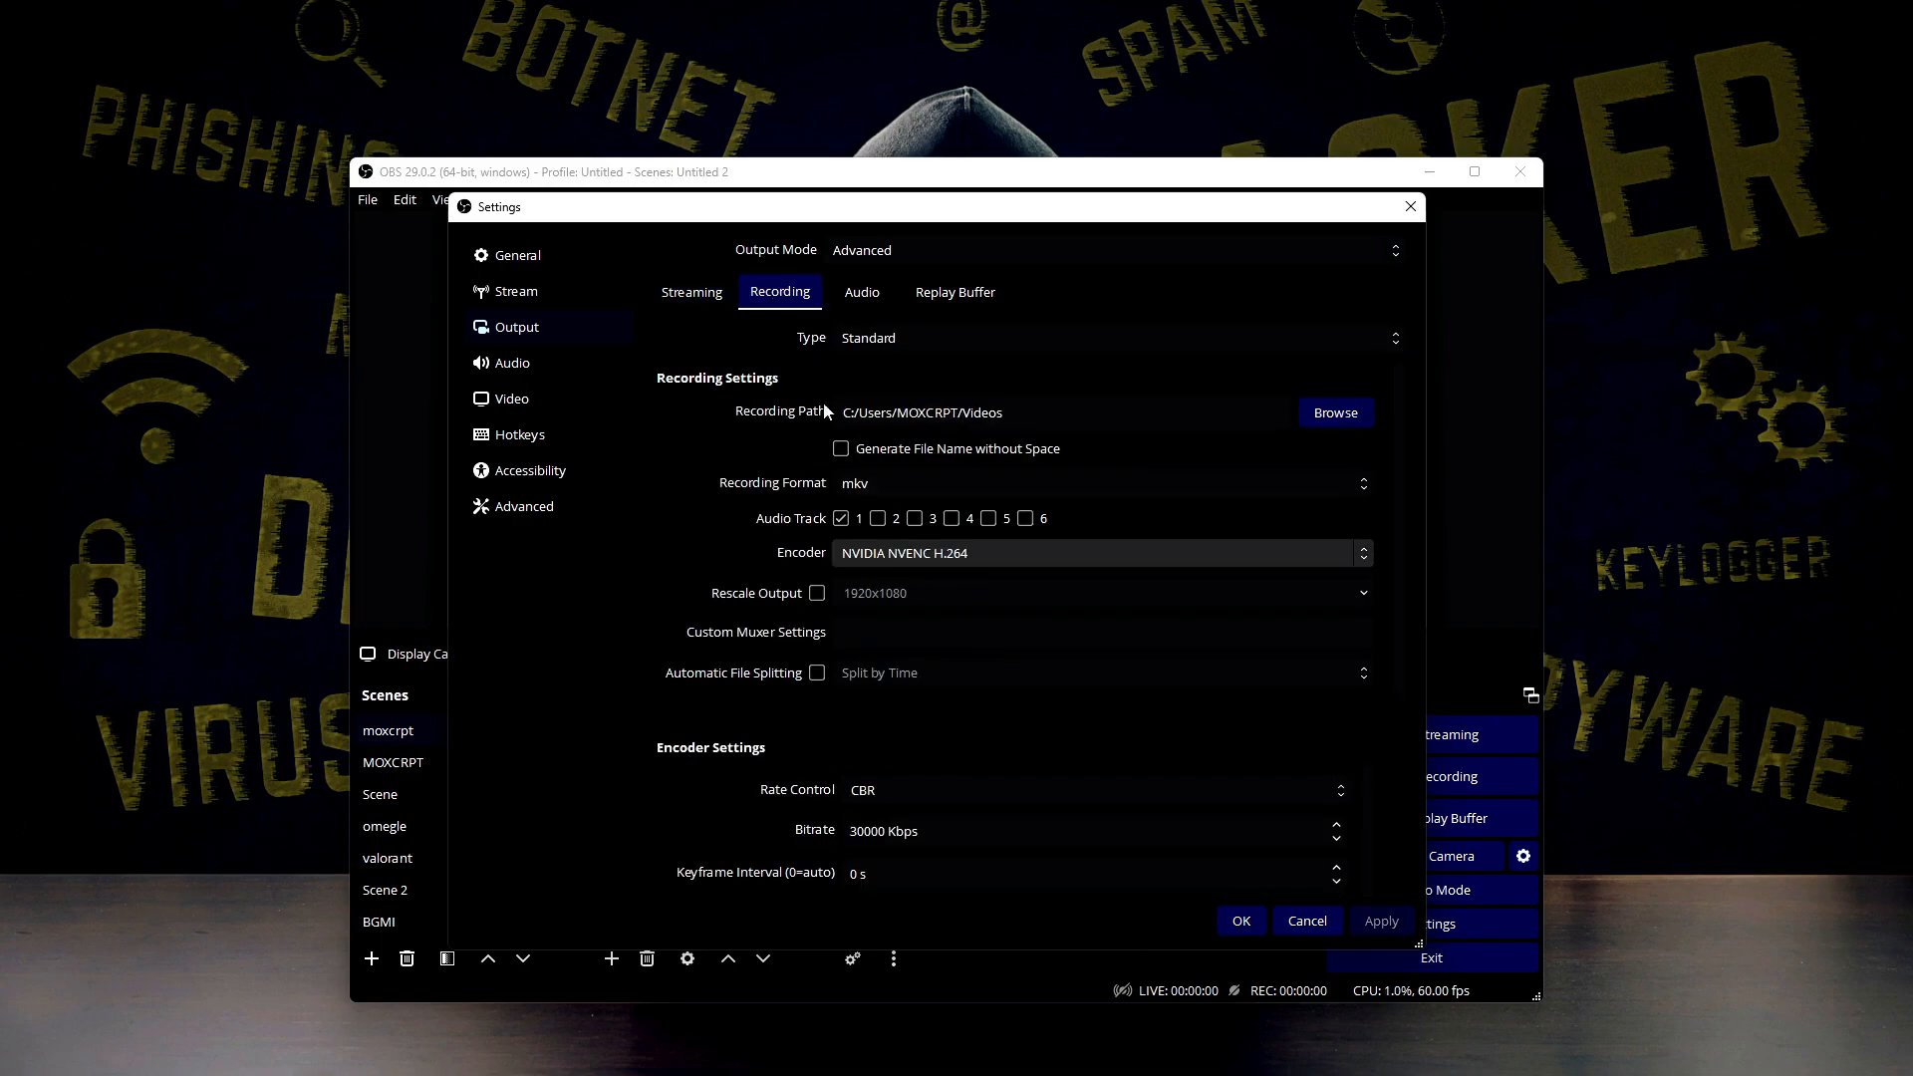
click(899, 563)
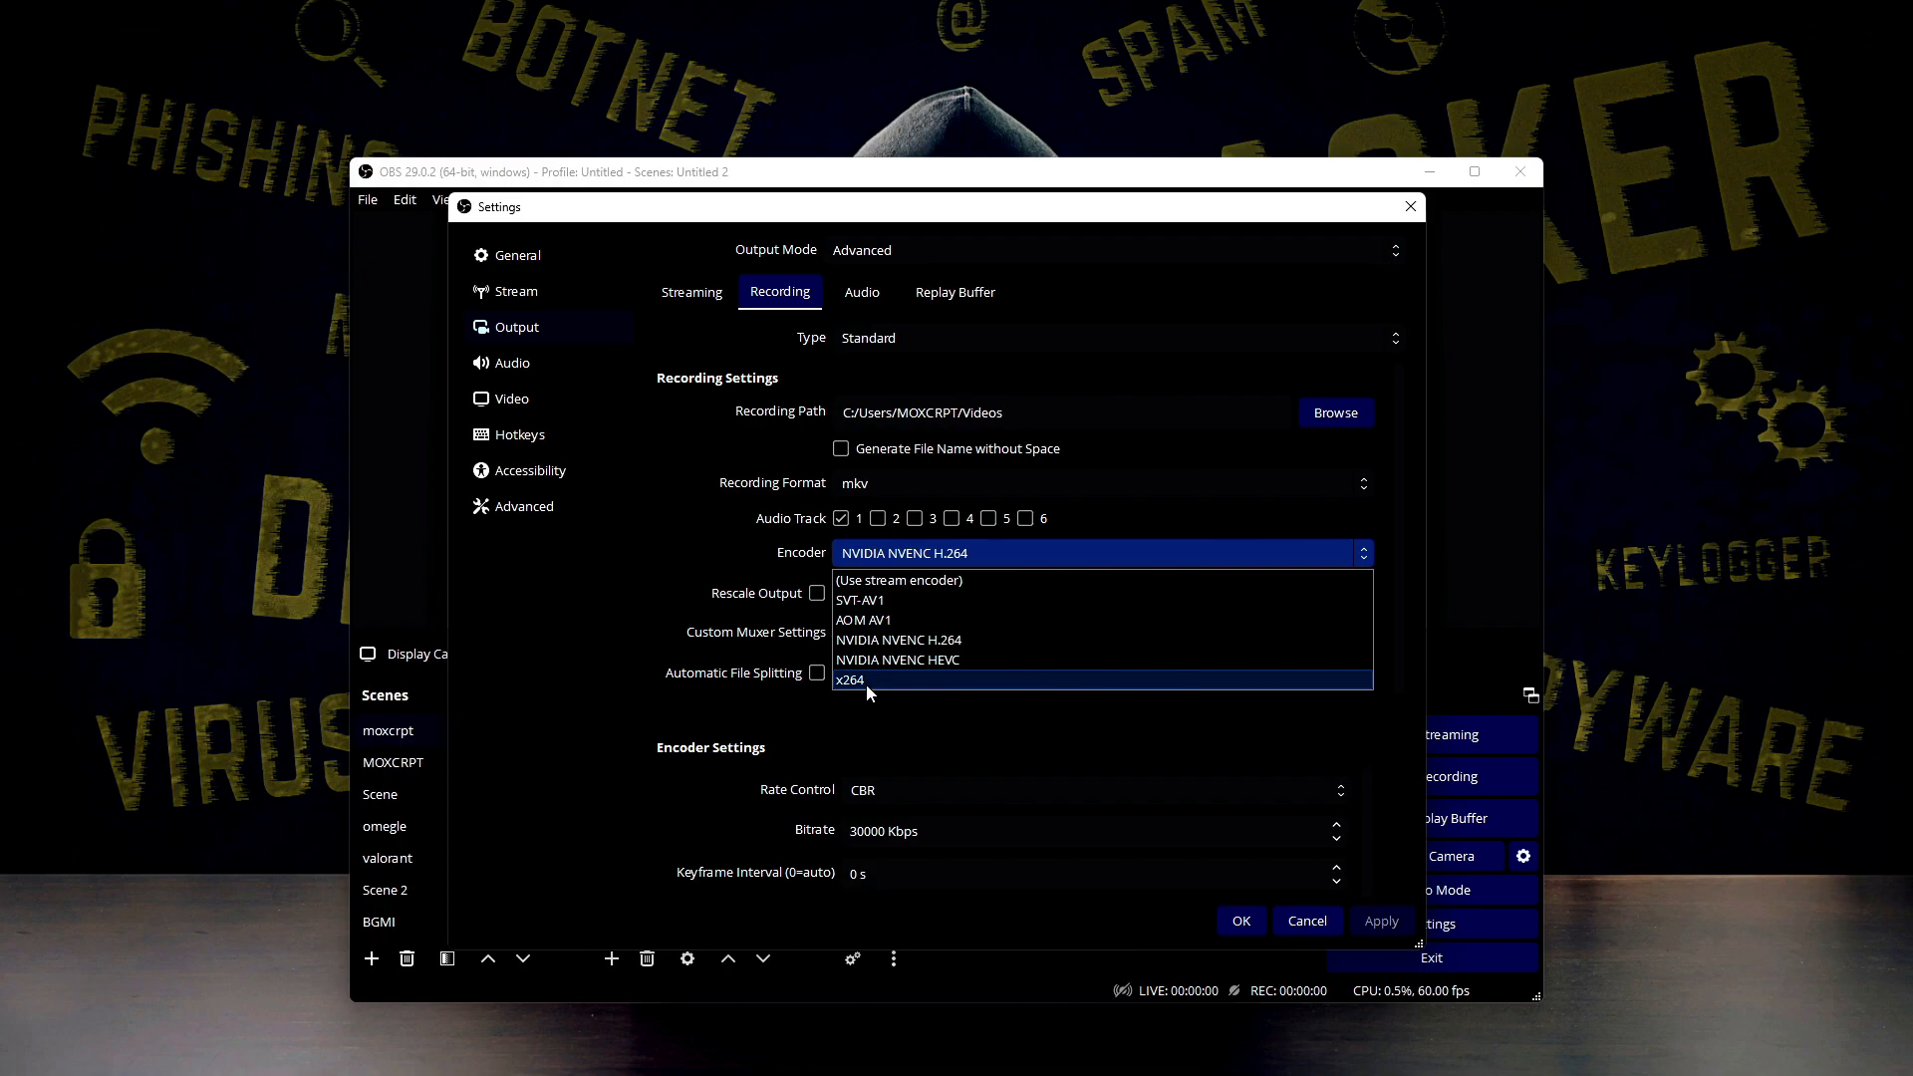
click(964, 643)
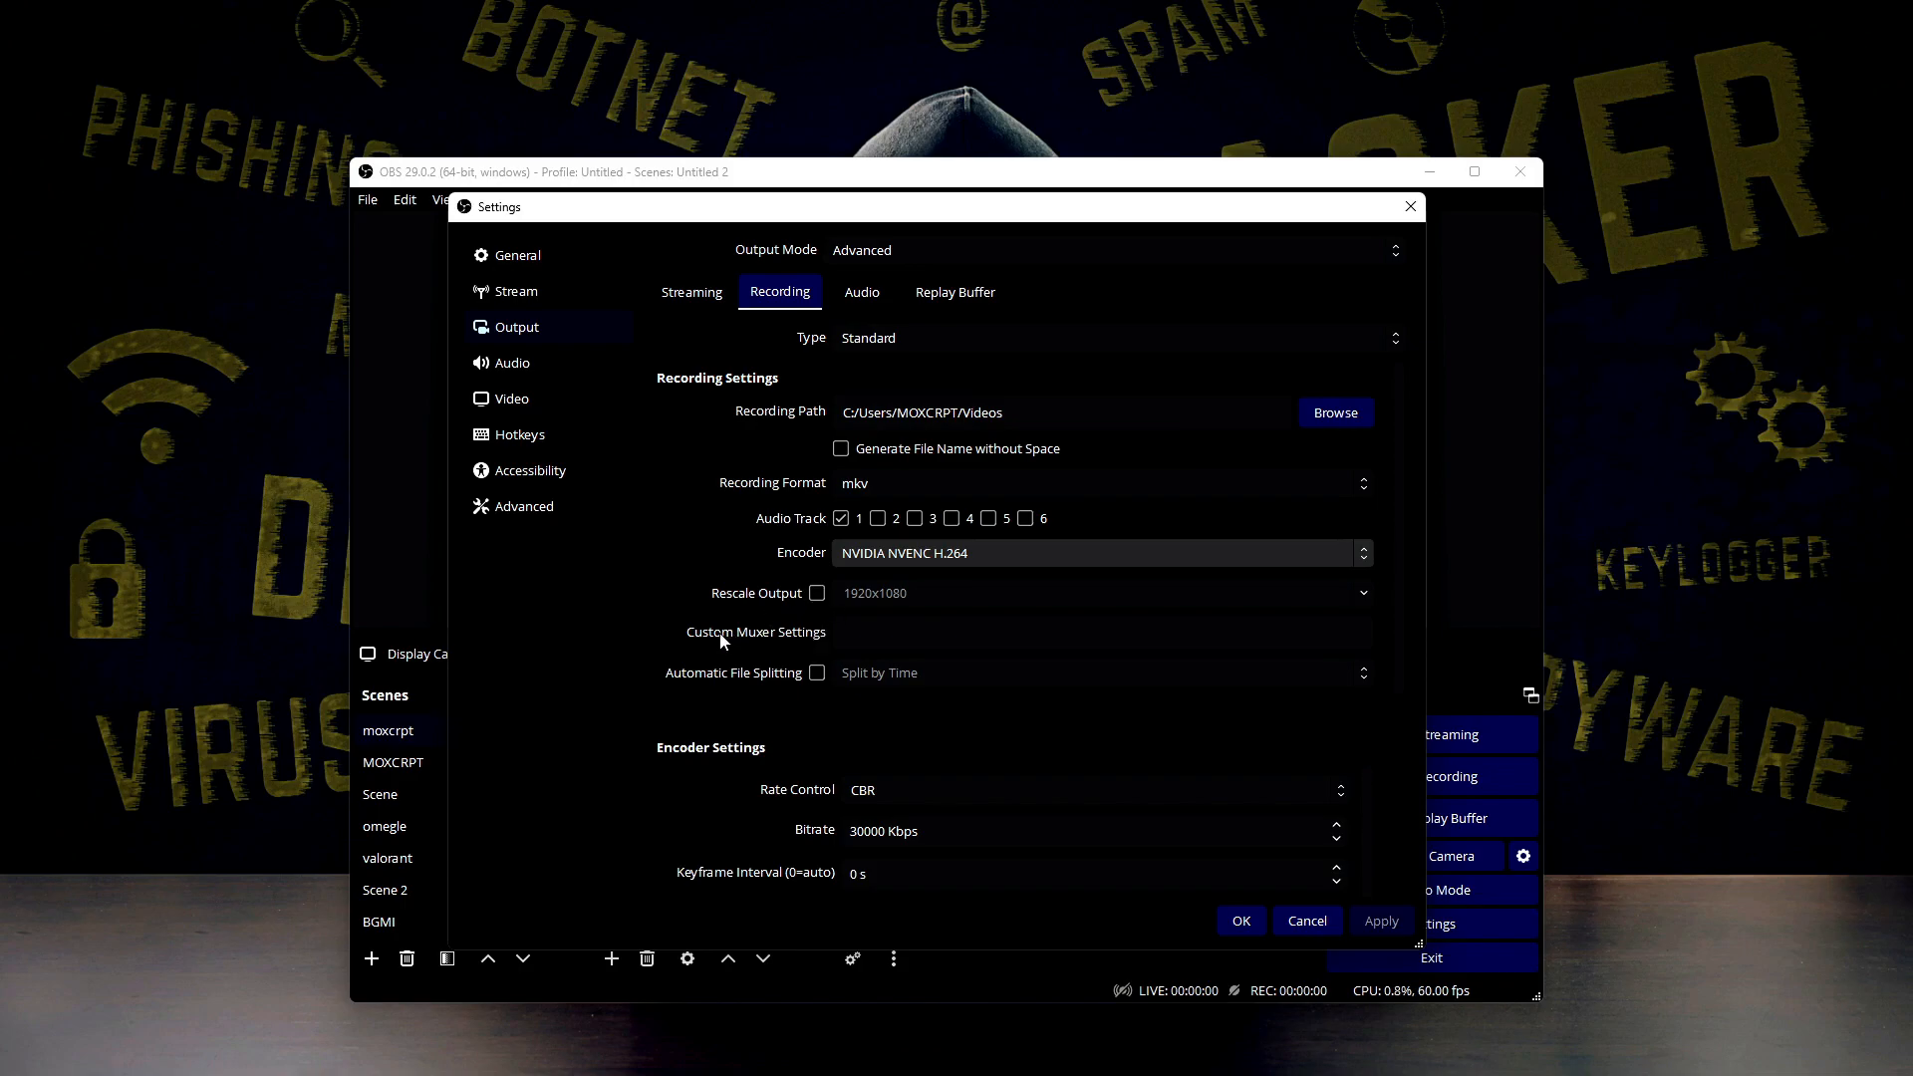
Check the automatic file splitting option, and compare the recording rate control and bitrate with the streaming output settings
click(819, 675)
click(818, 674)
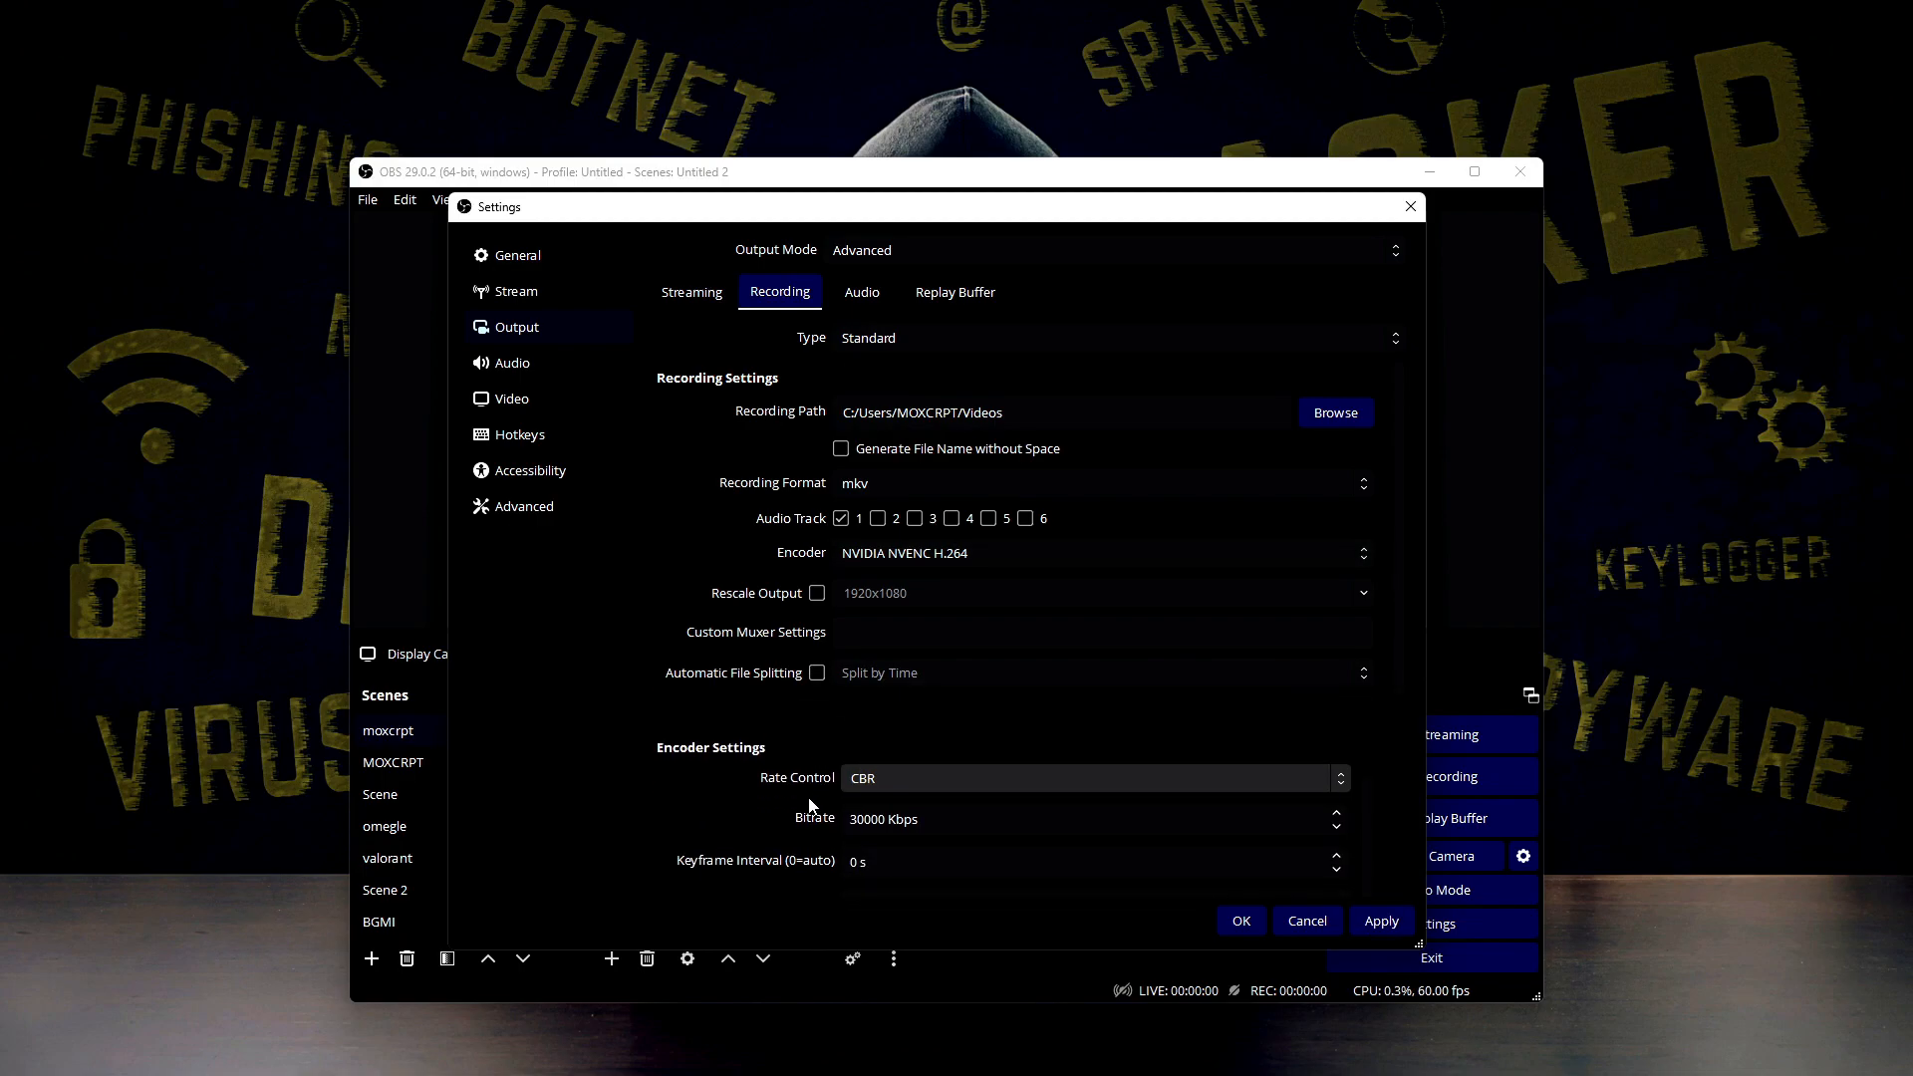
scroll(809, 776, down, 4)
click(863, 546)
click(863, 546)
click(858, 590)
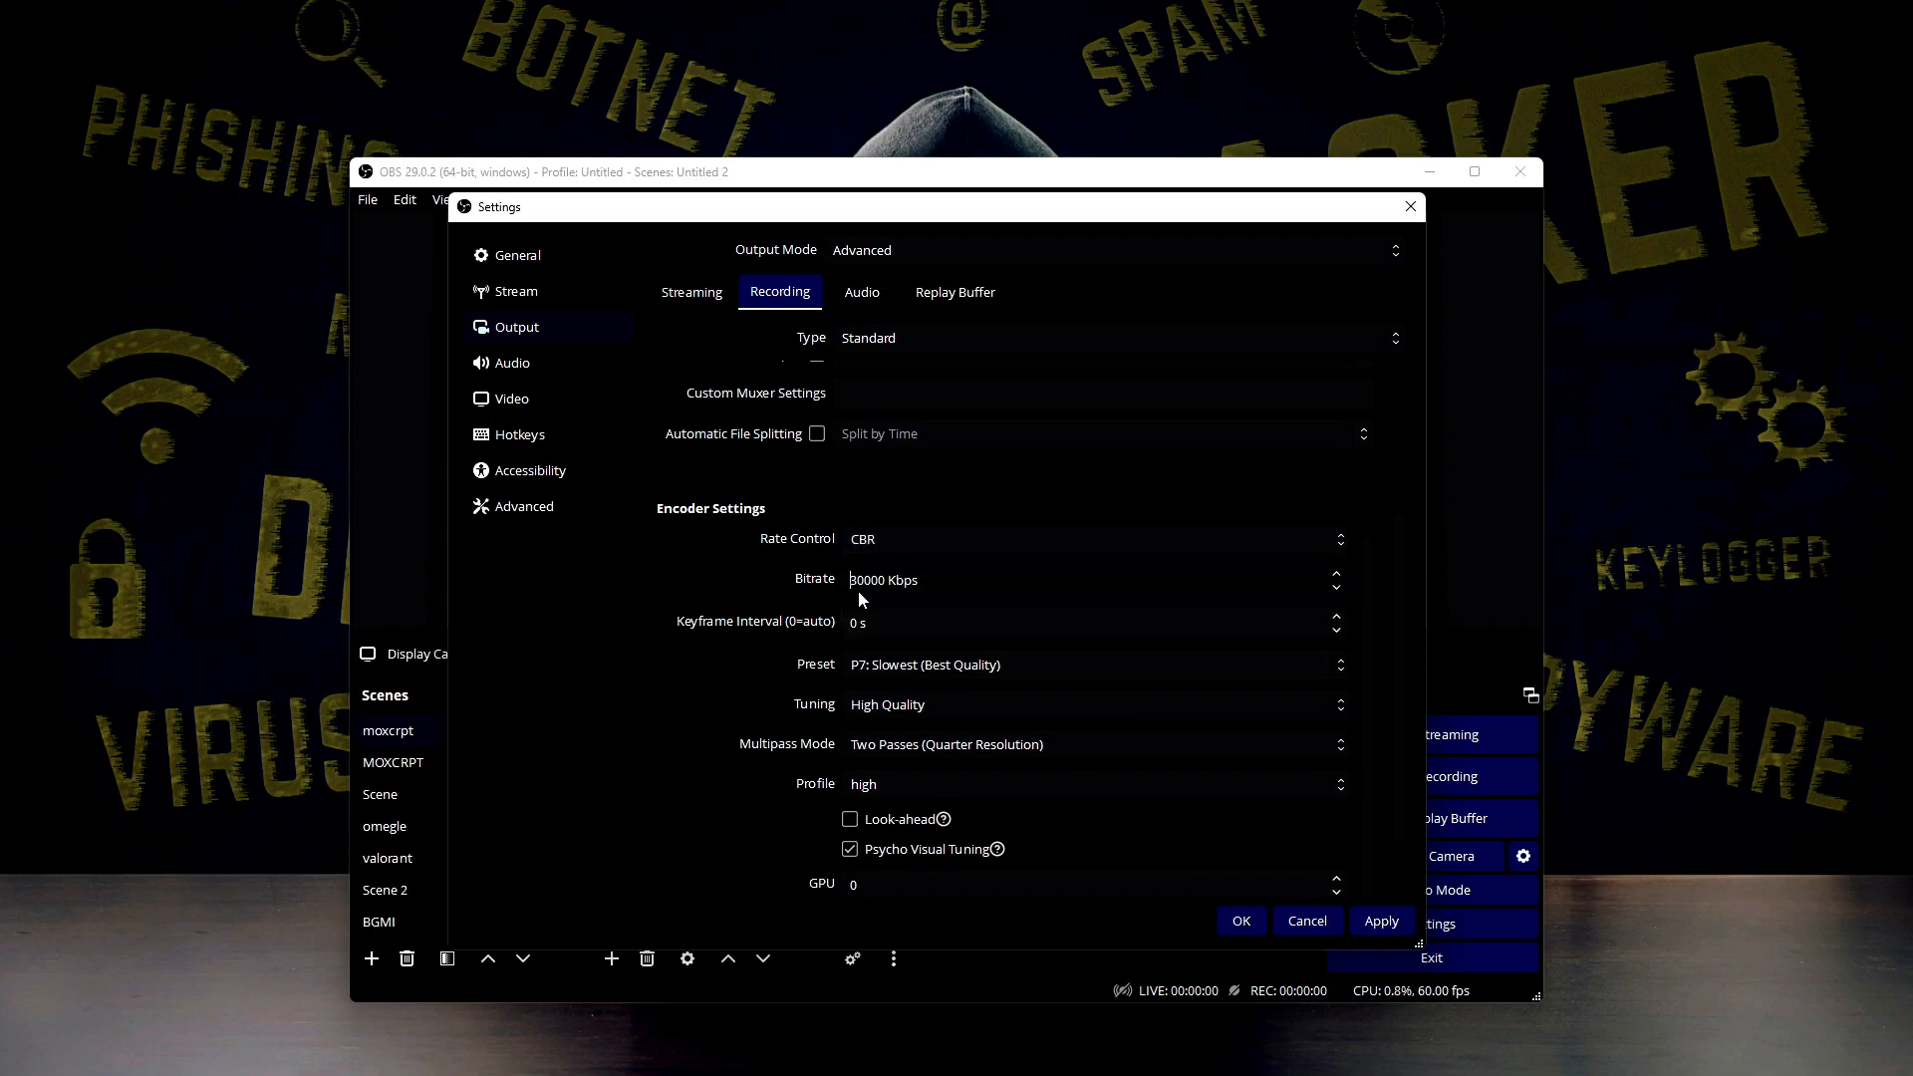
click(689, 296)
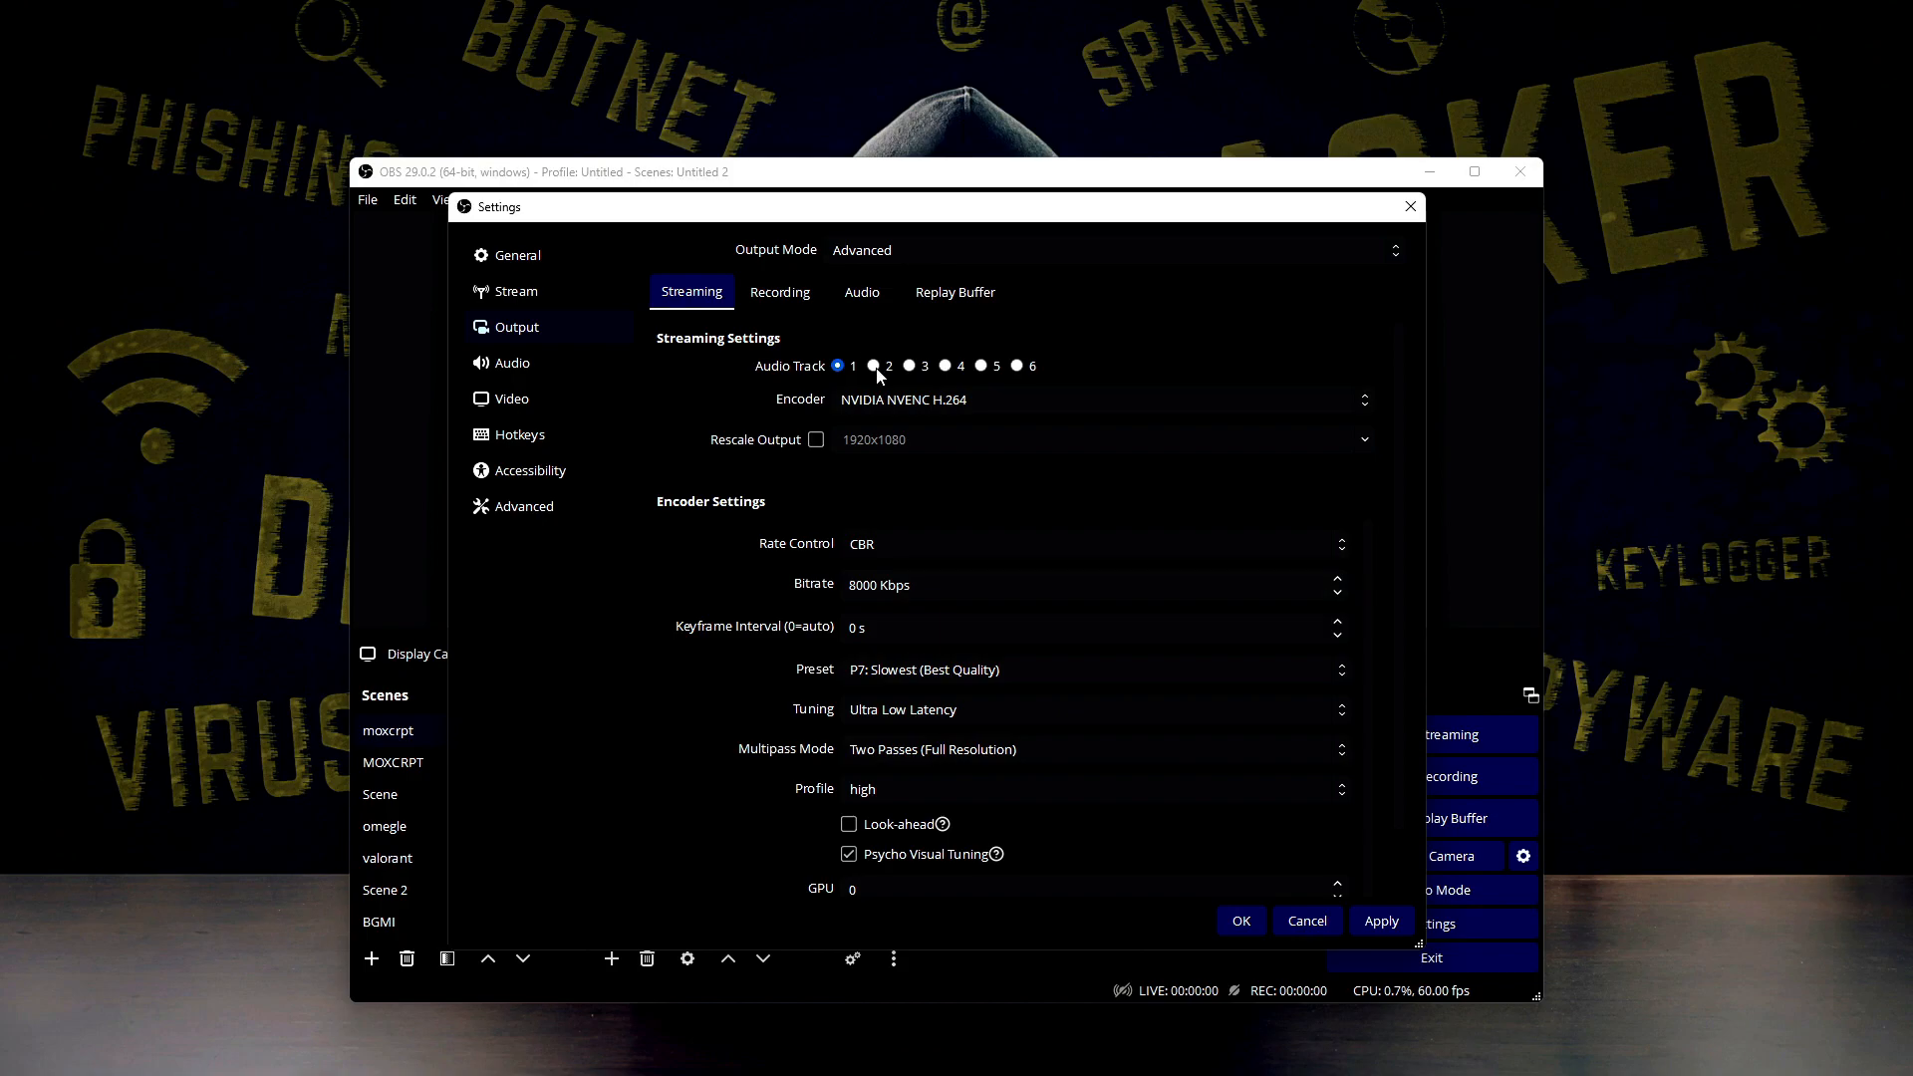
Compare the streaming and recording bitrates, and check the keyframe interval for recording
click(807, 297)
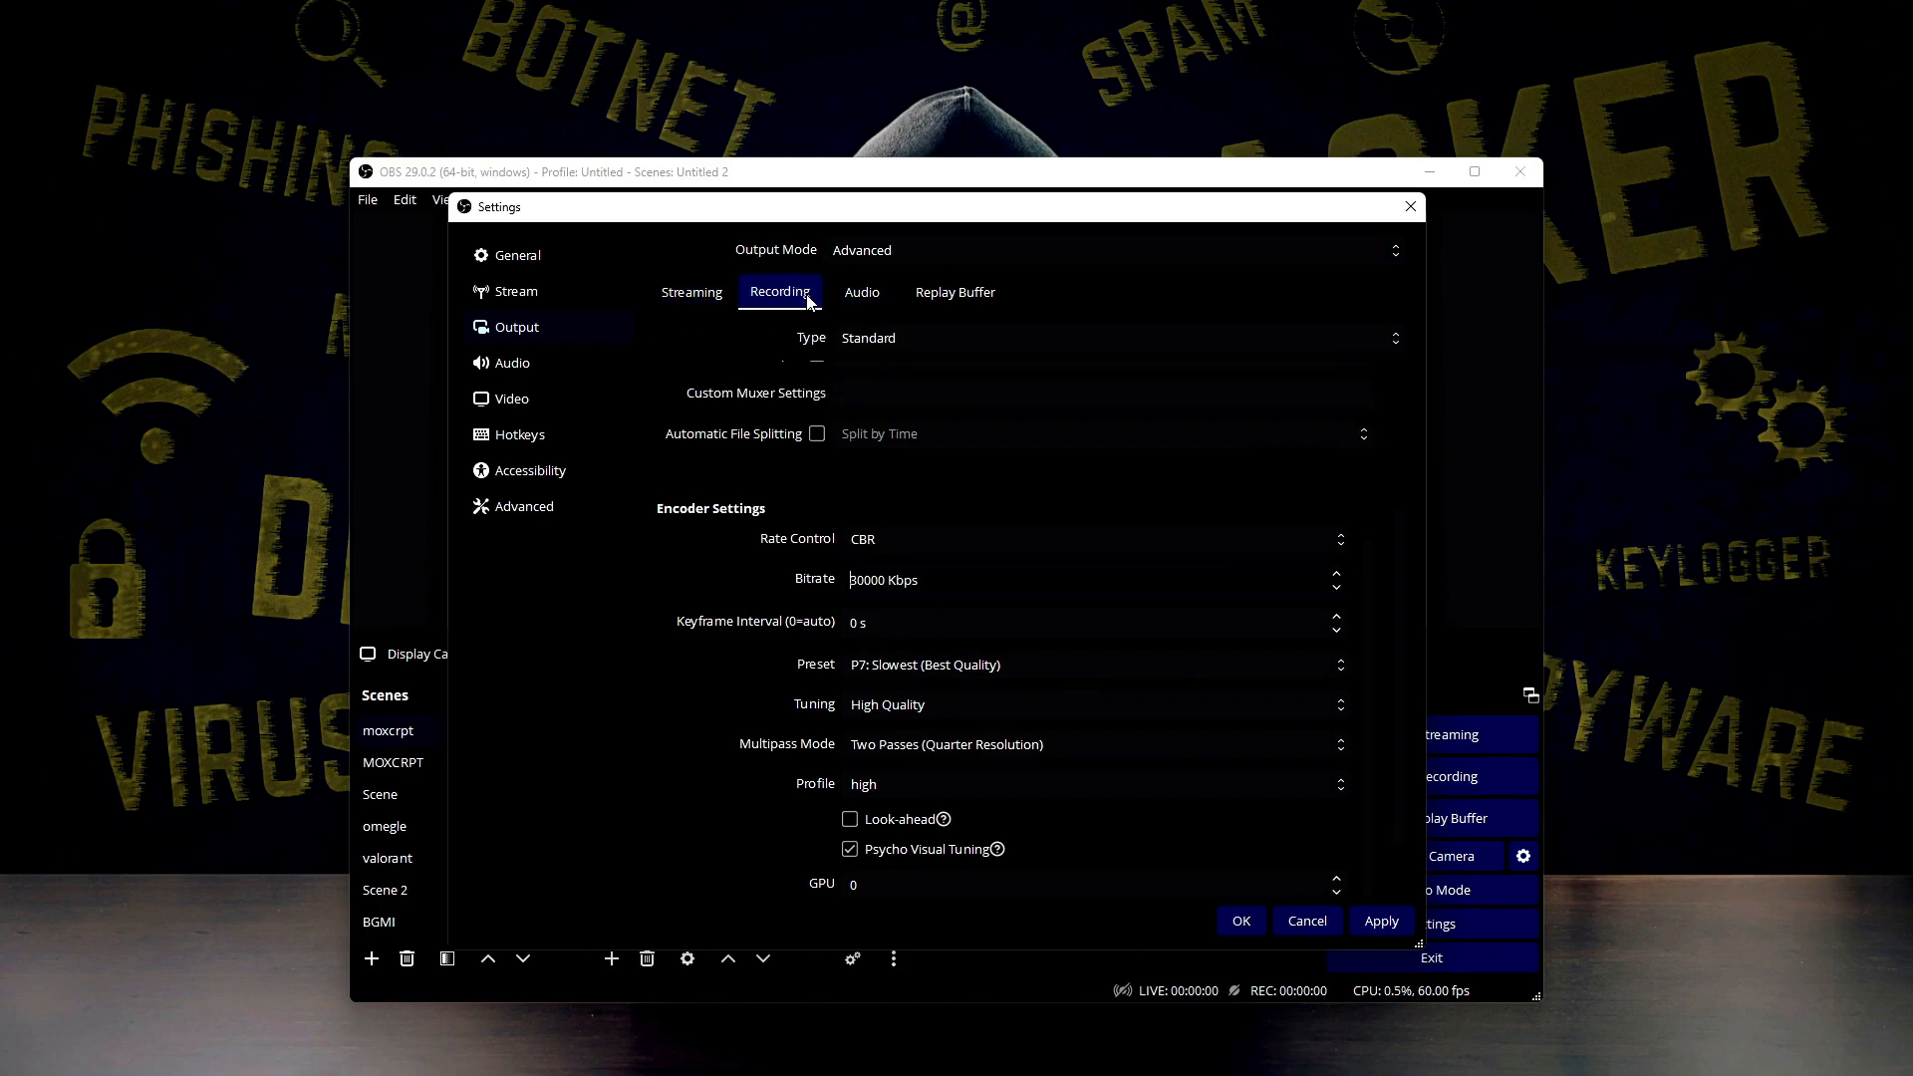
click(691, 292)
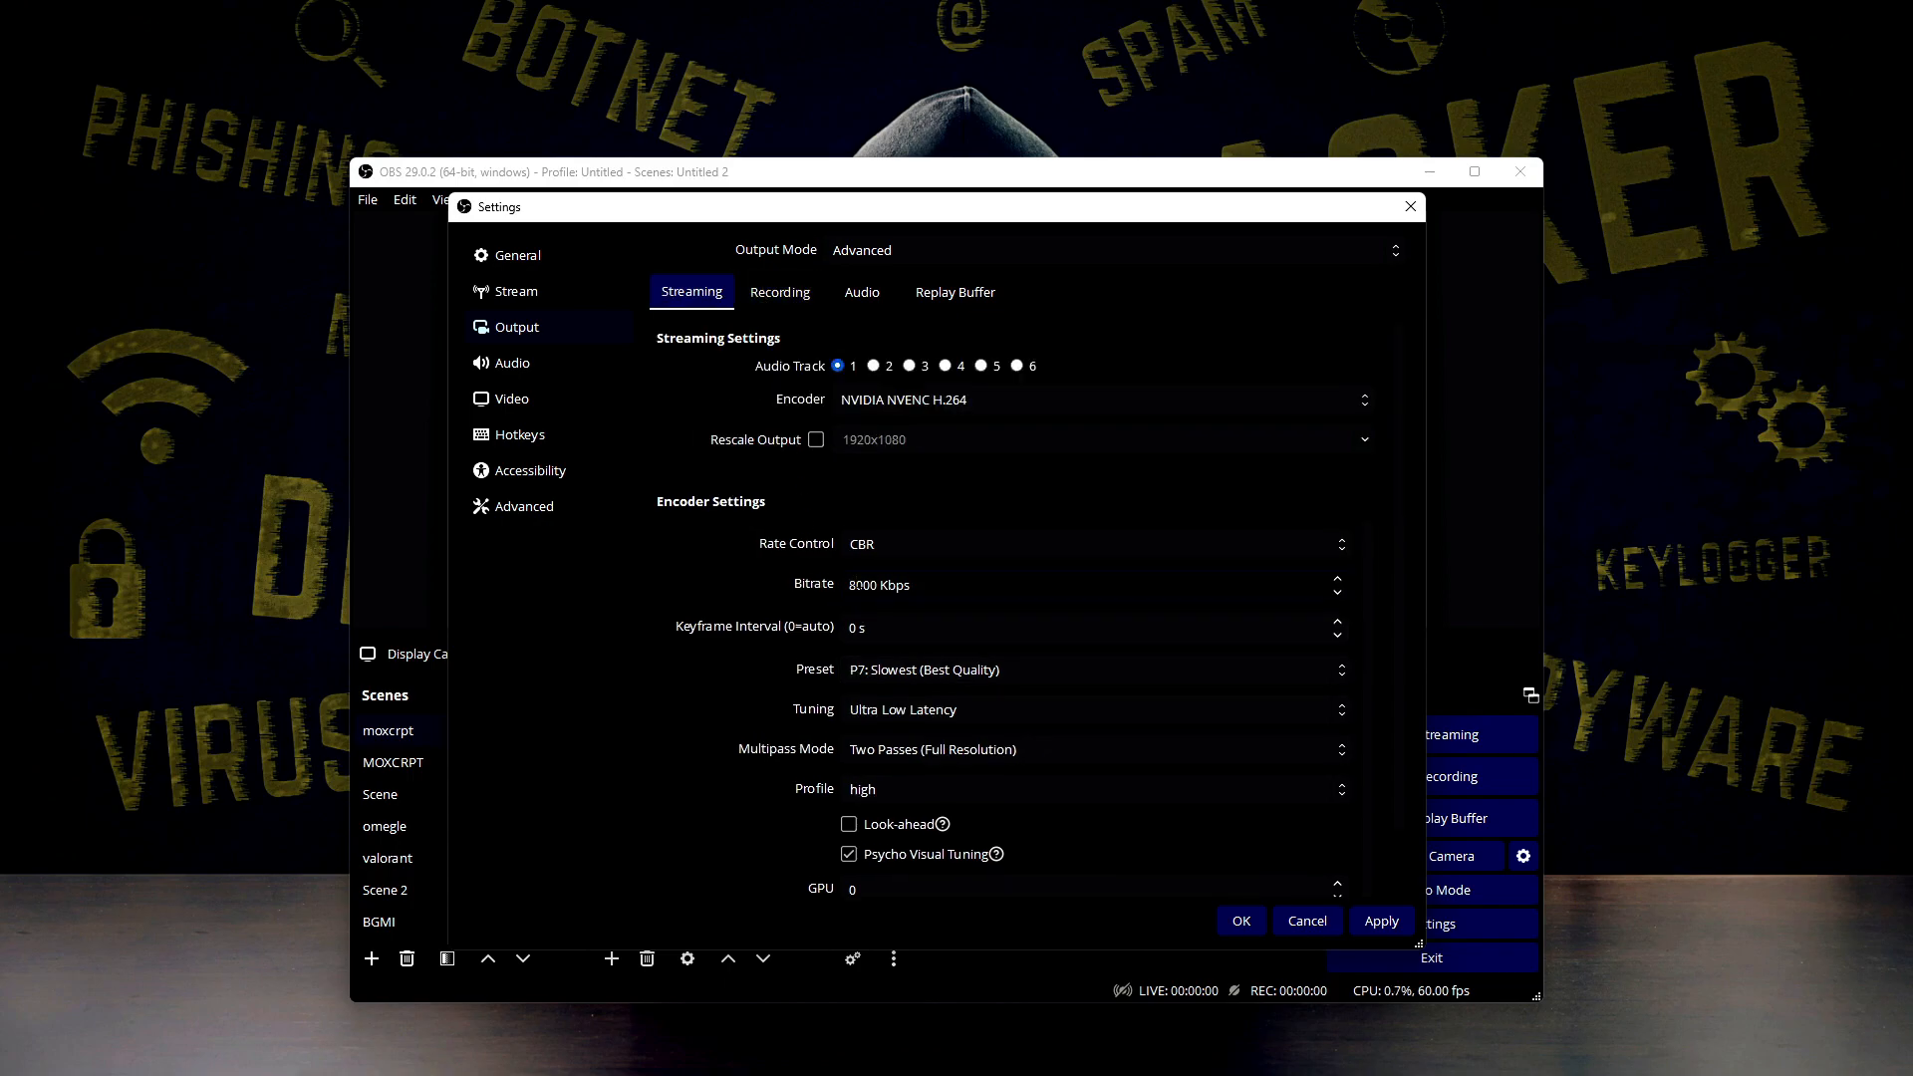
click(764, 314)
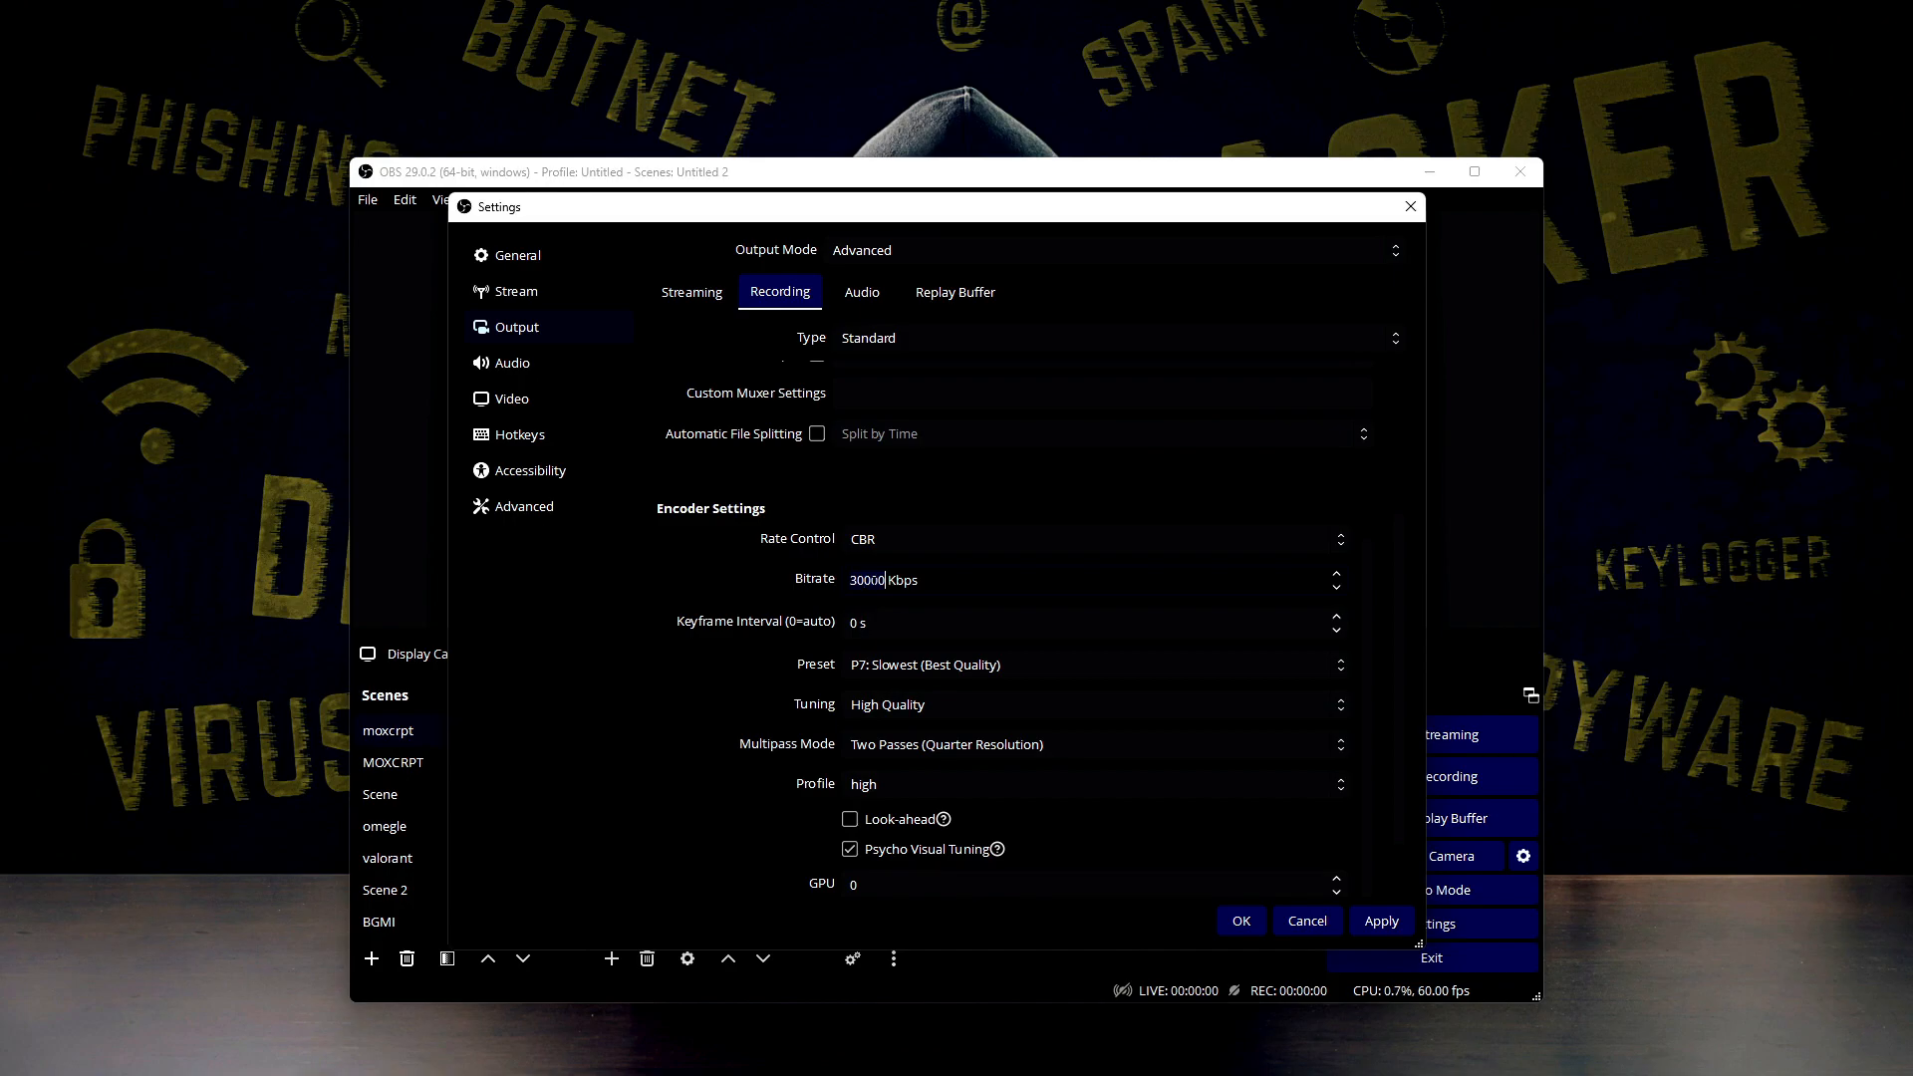
click(876, 580)
click(851, 623)
Set the recording preset to P7: Slowest (Best Quality) after trying P4: Medium, and check the tuning options
click(877, 668)
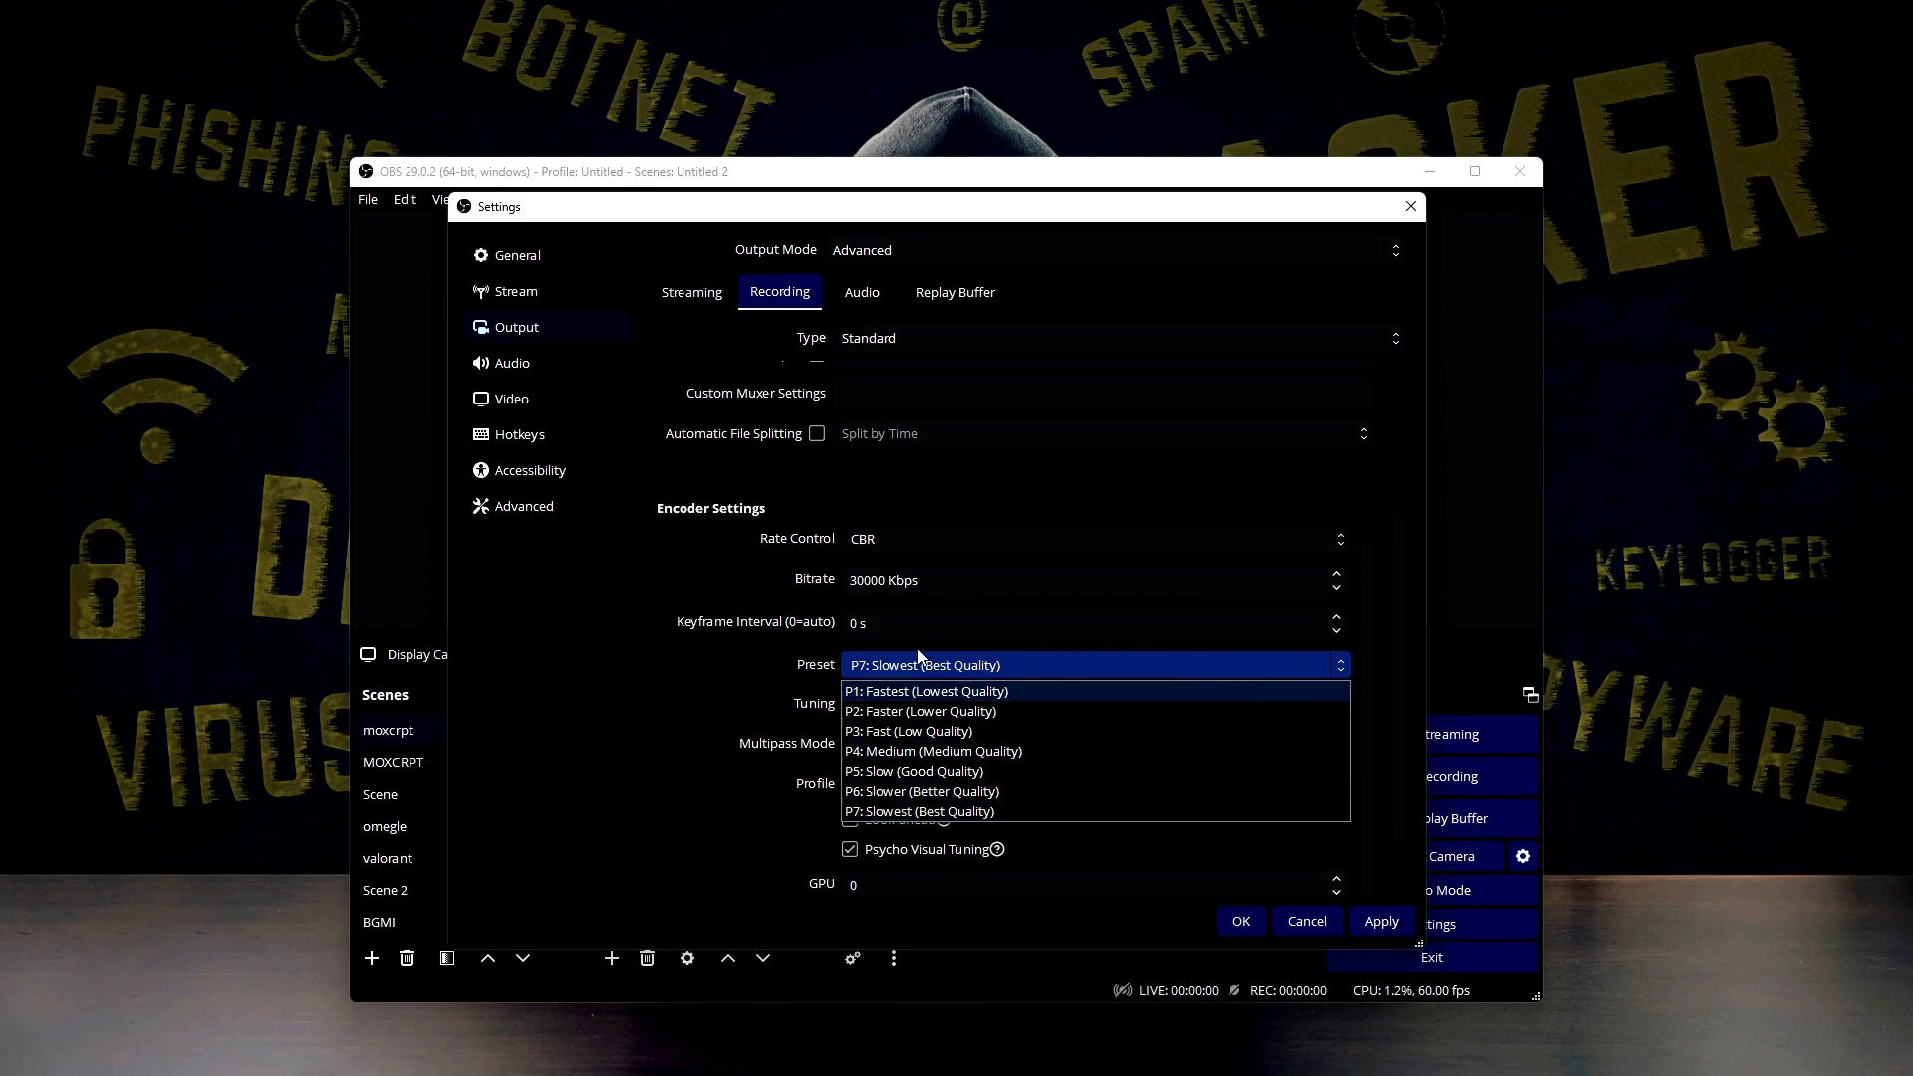
click(932, 750)
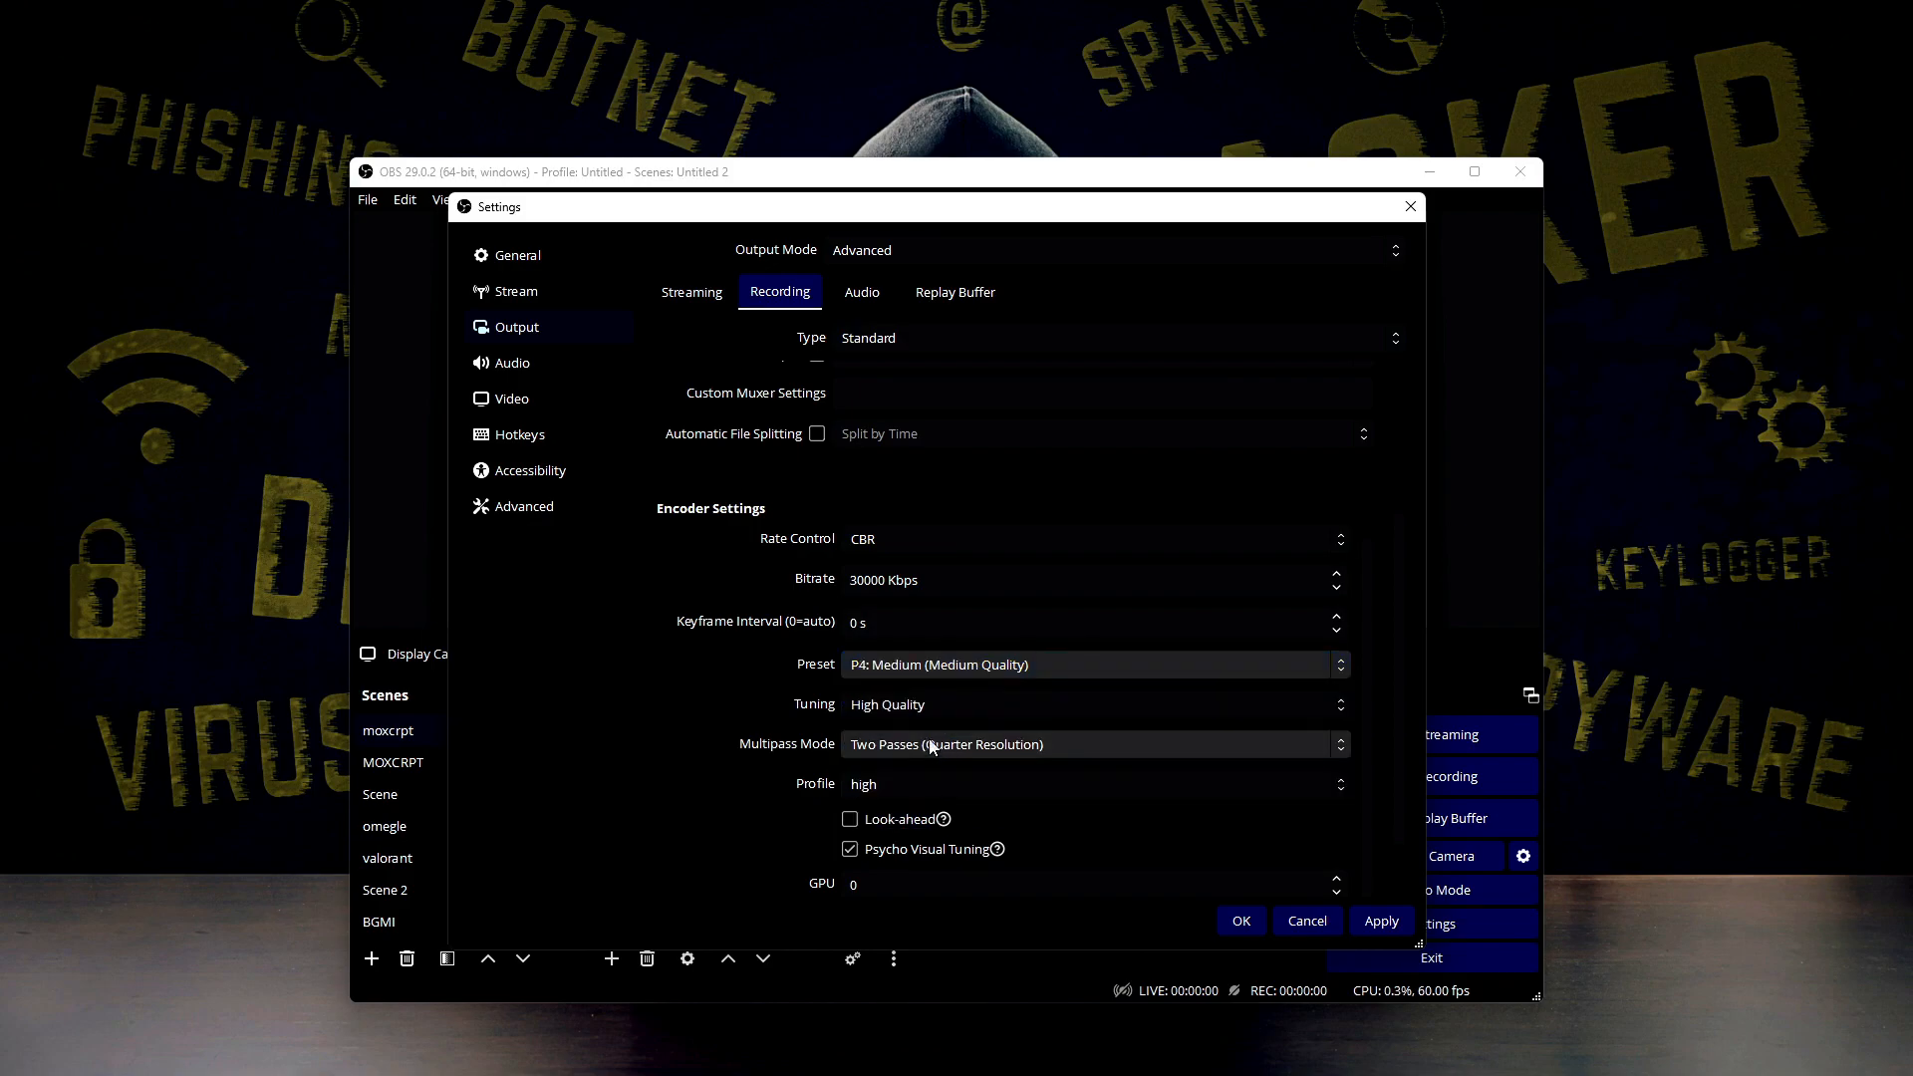
click(910, 668)
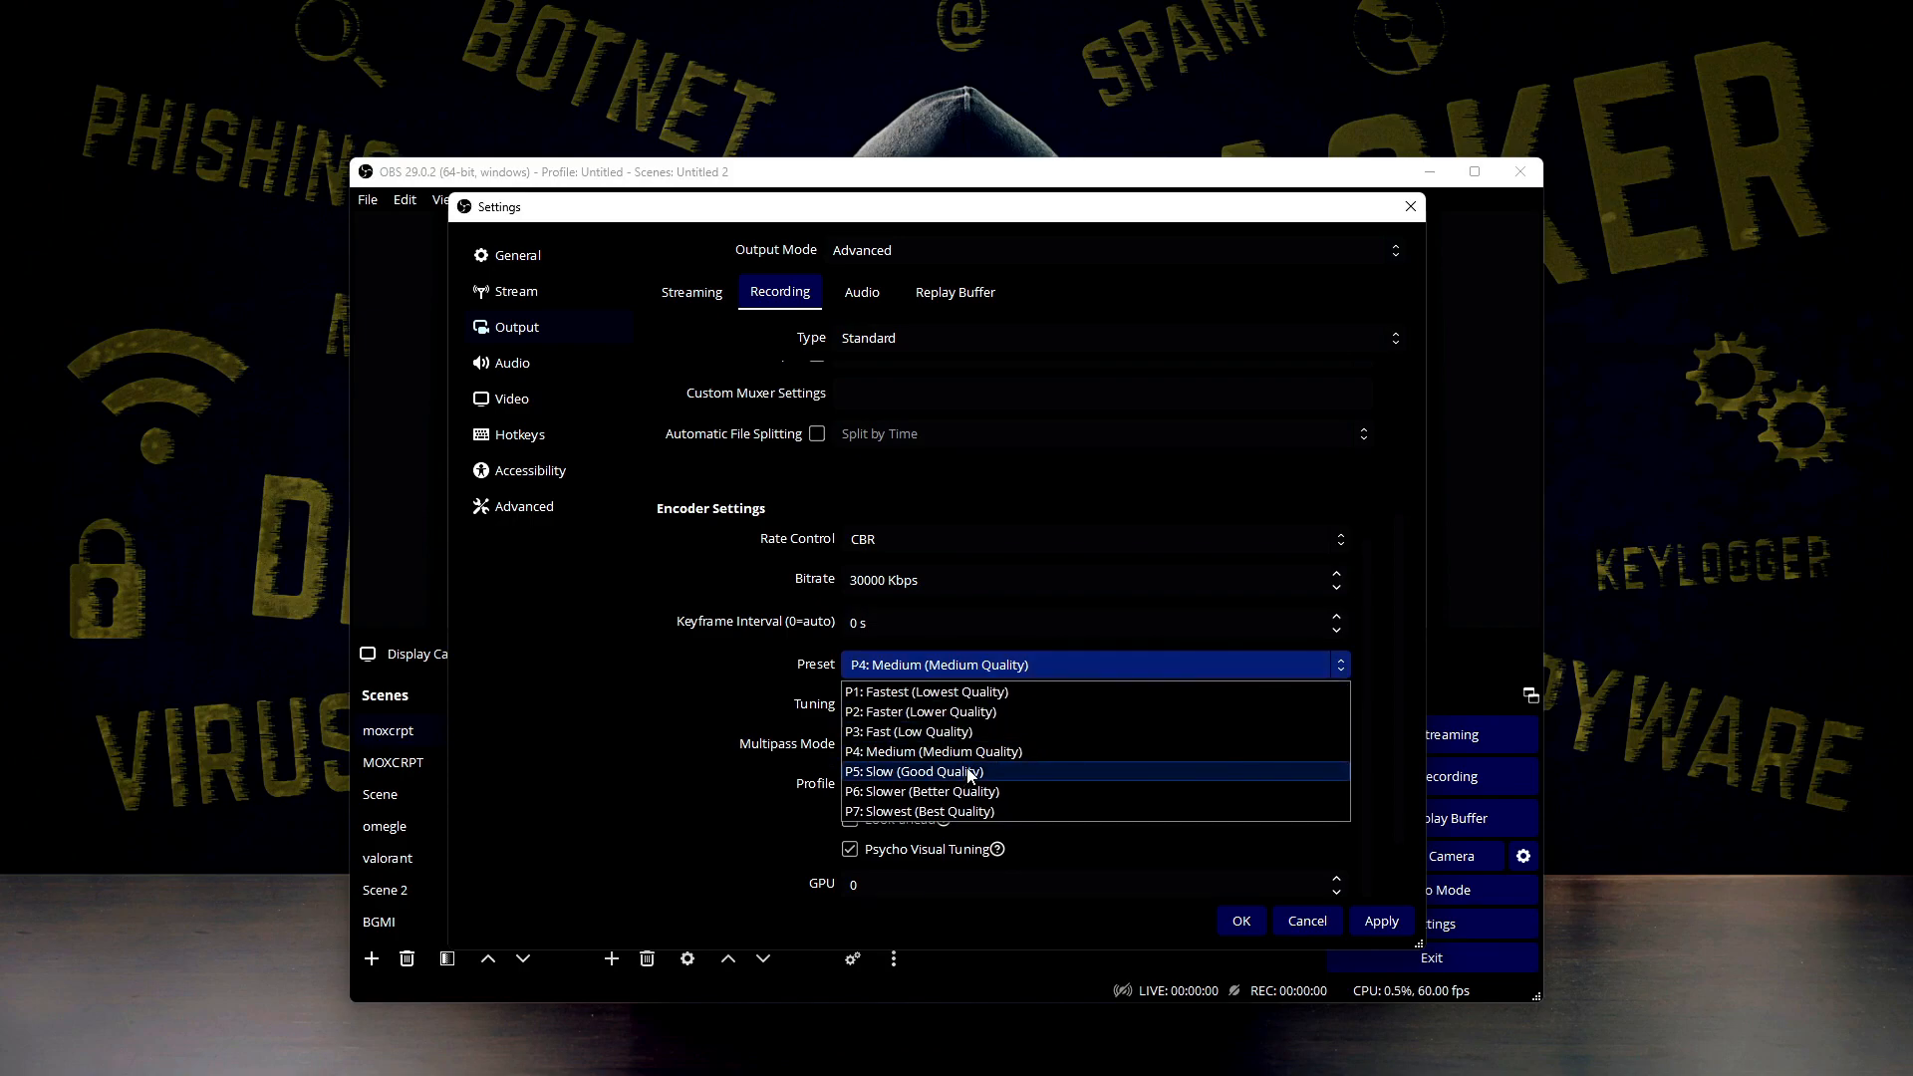
click(951, 812)
click(937, 668)
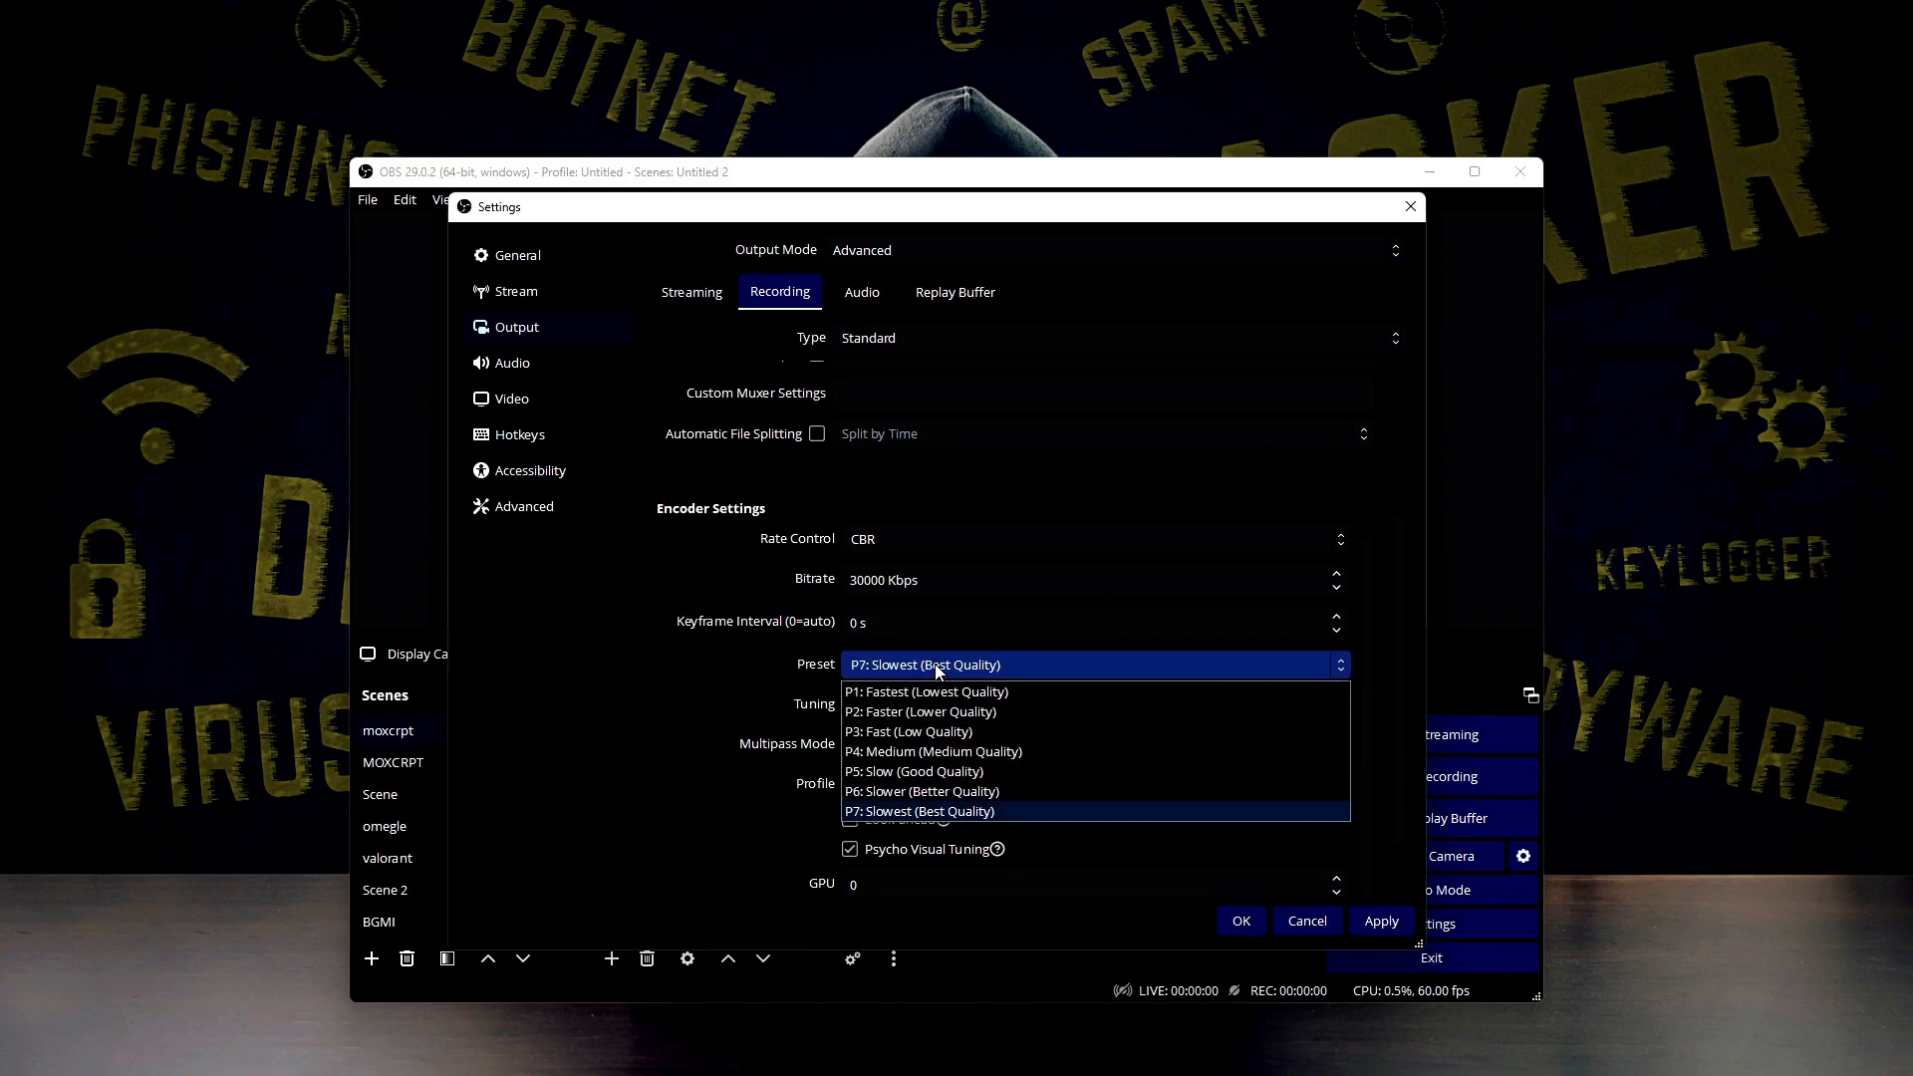
click(945, 810)
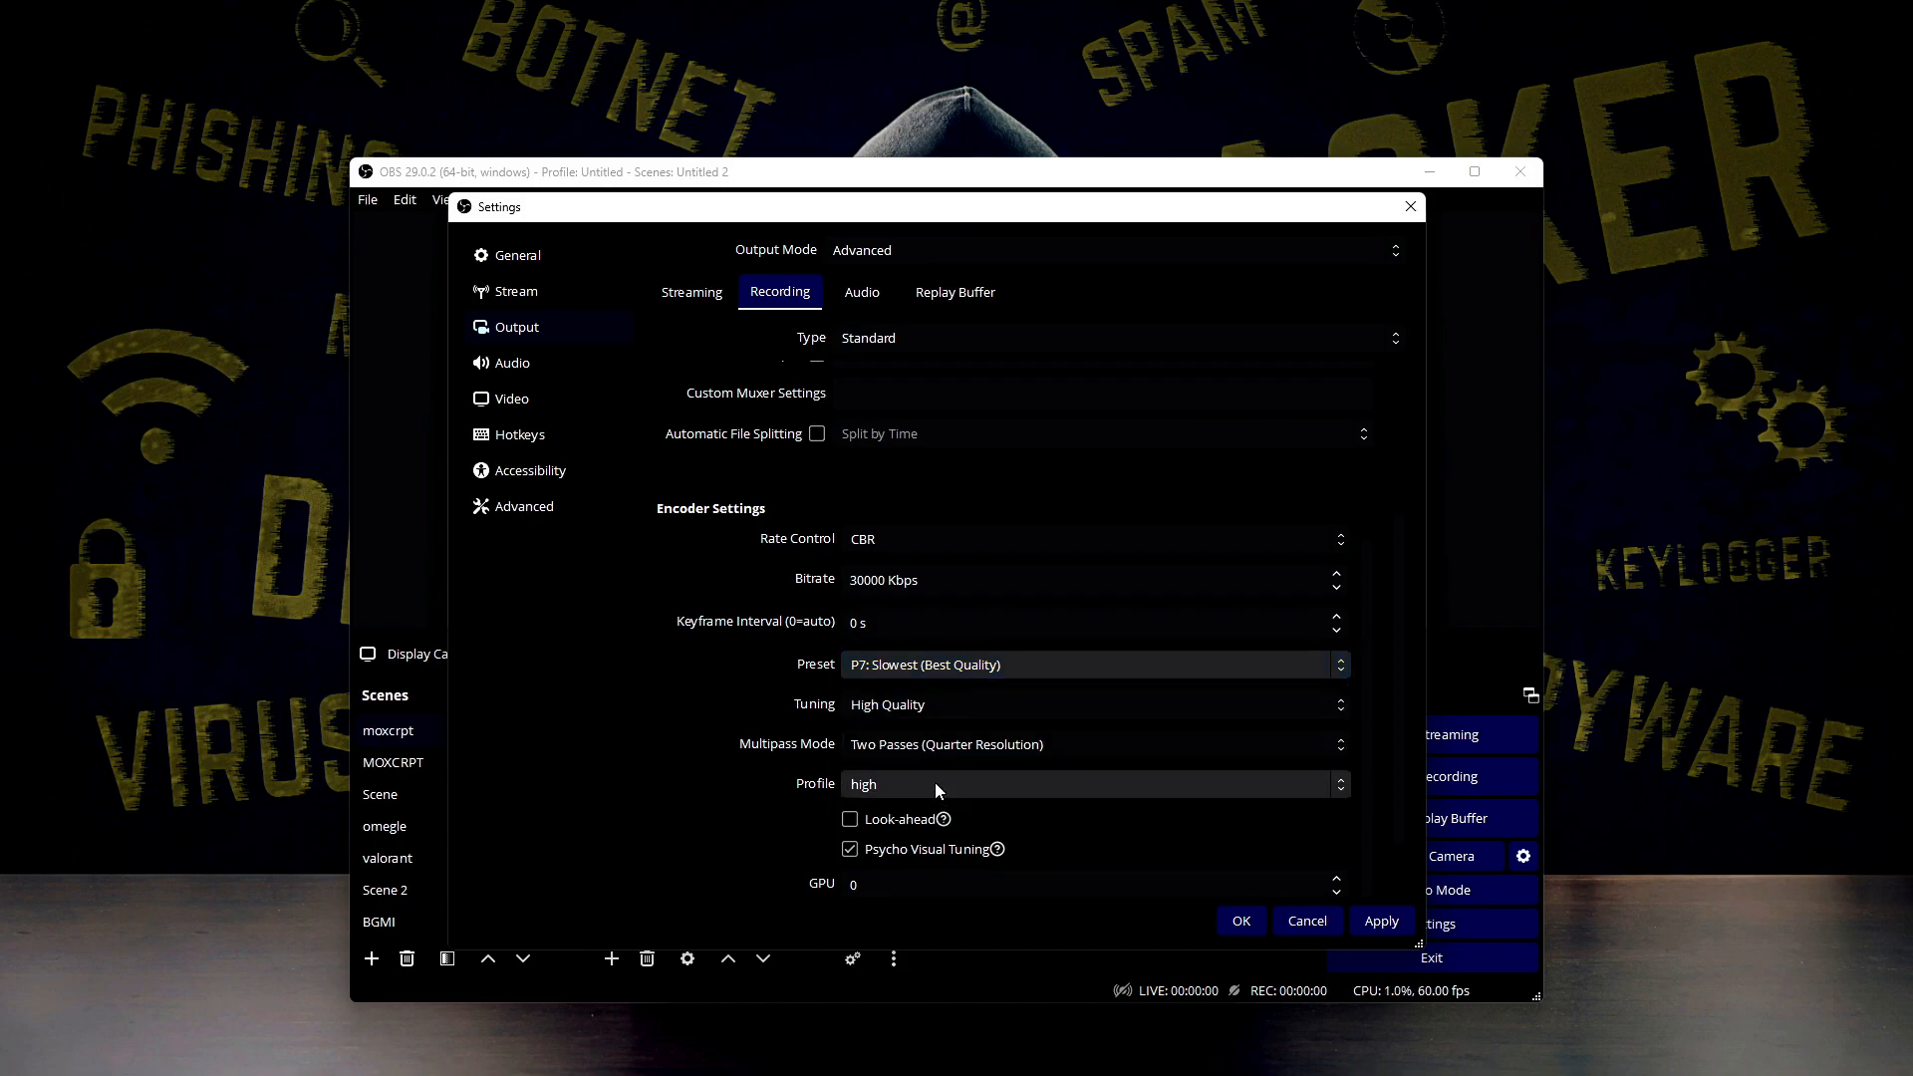
click(926, 706)
click(879, 721)
click(935, 671)
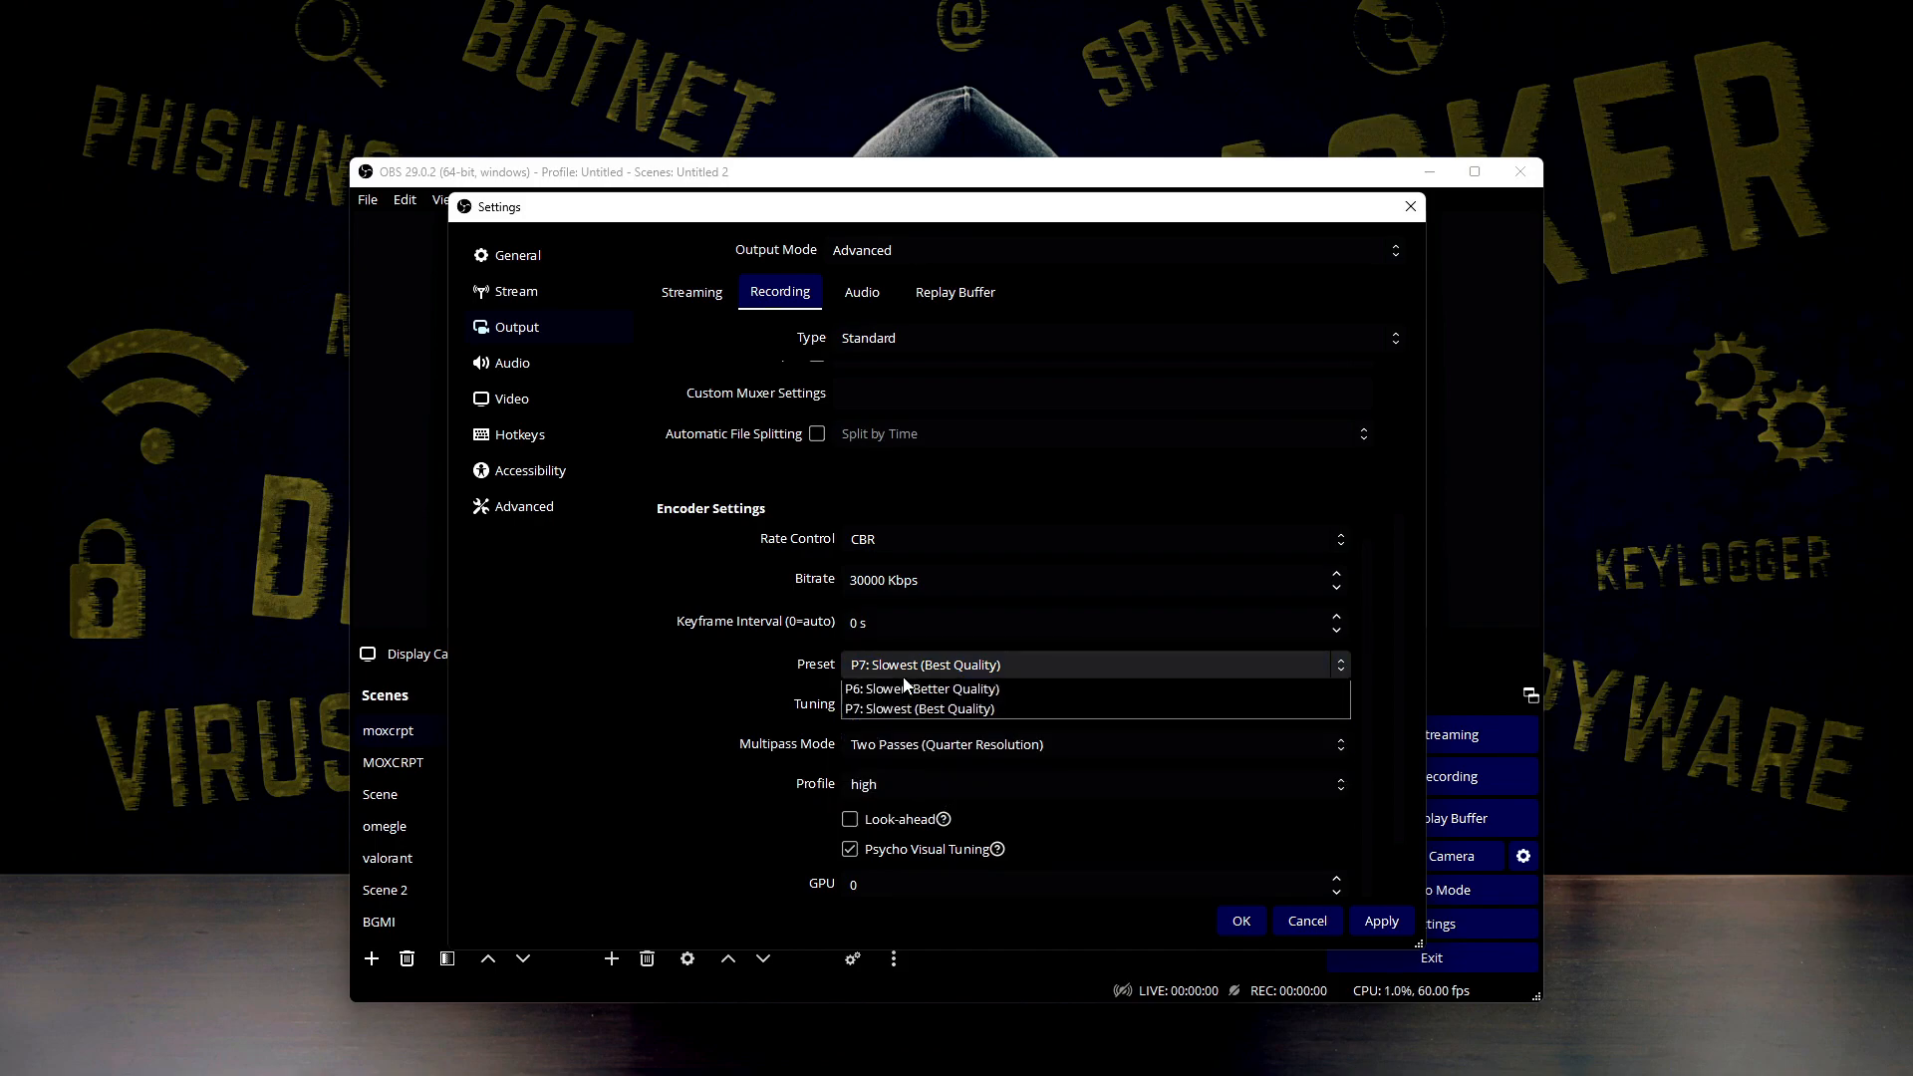
click(937, 675)
Choose P7: Slowest (Best Quality) as the preset in the streaming output settings
click(691, 292)
click(852, 669)
click(901, 814)
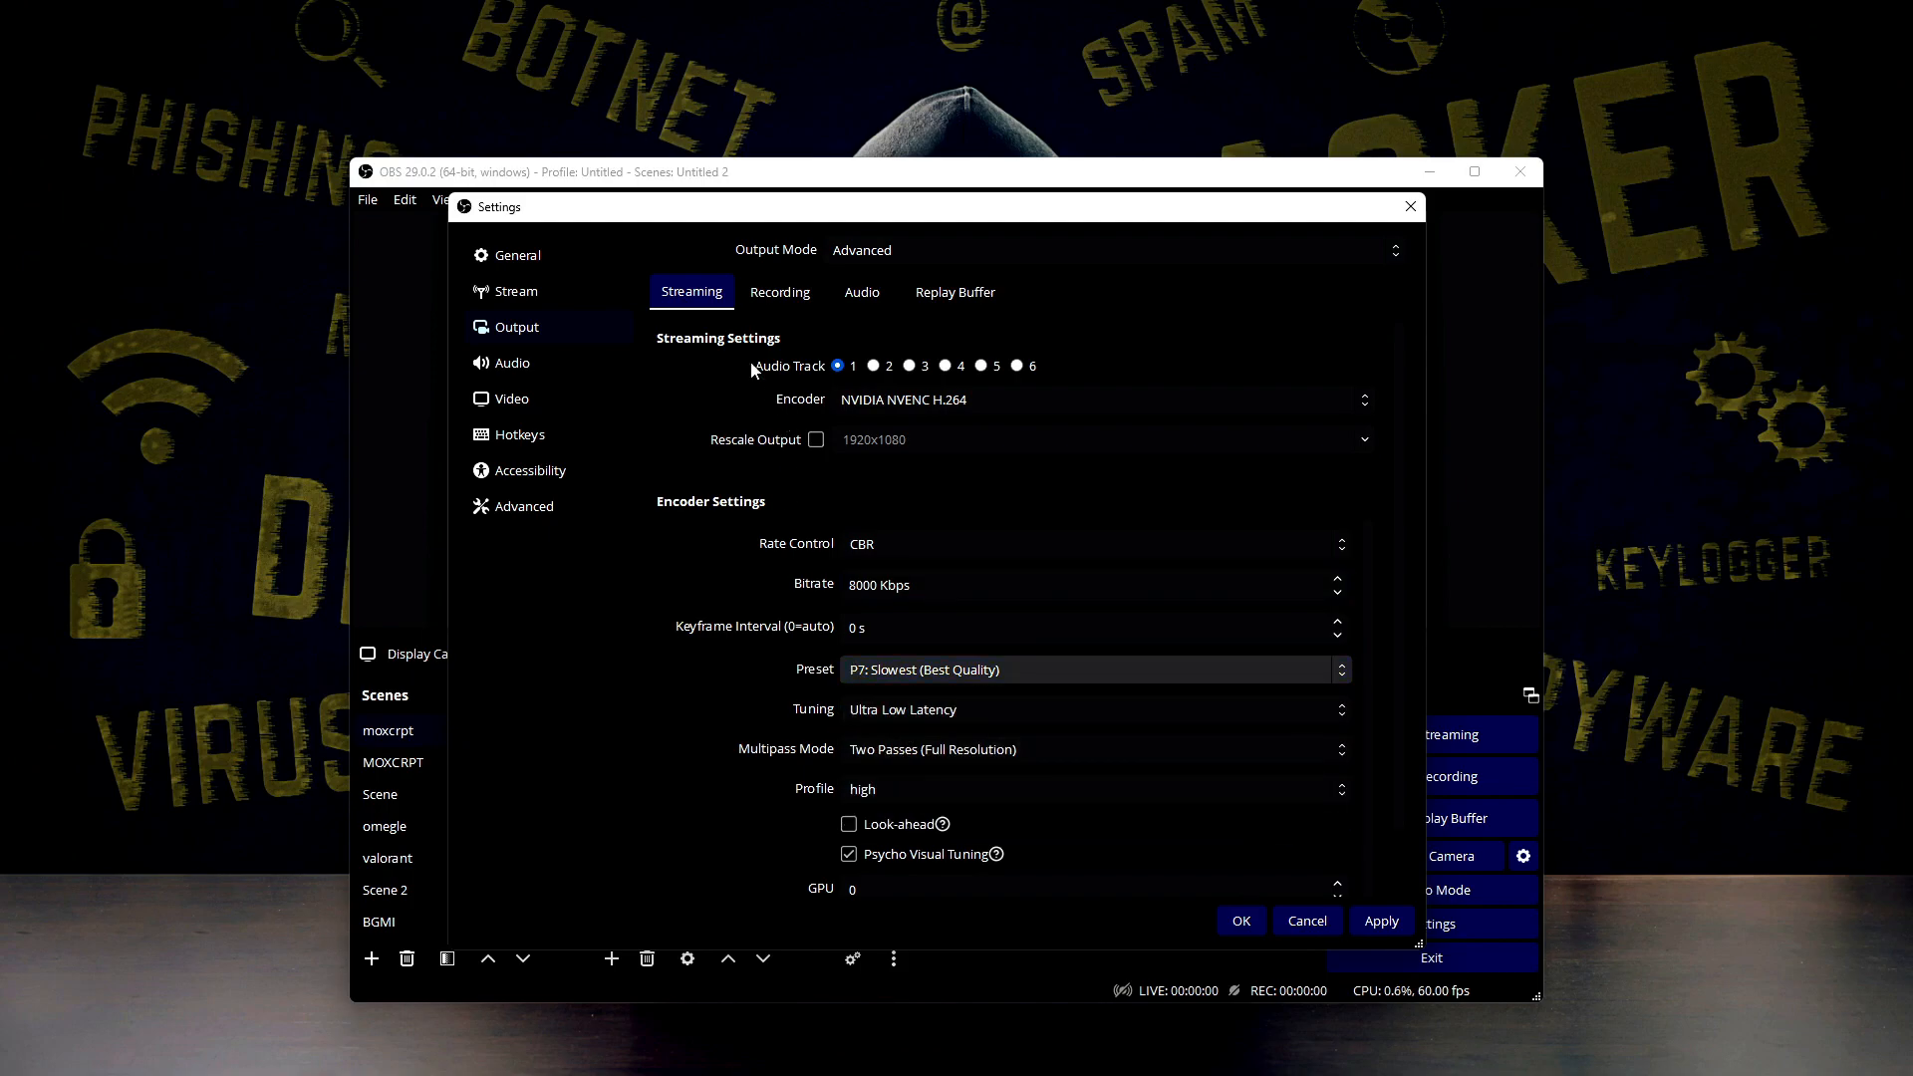
Keep the recording tuning at High Quality and set its multipass mode to Two Passes (Full Resolution)
click(781, 292)
click(885, 707)
click(885, 709)
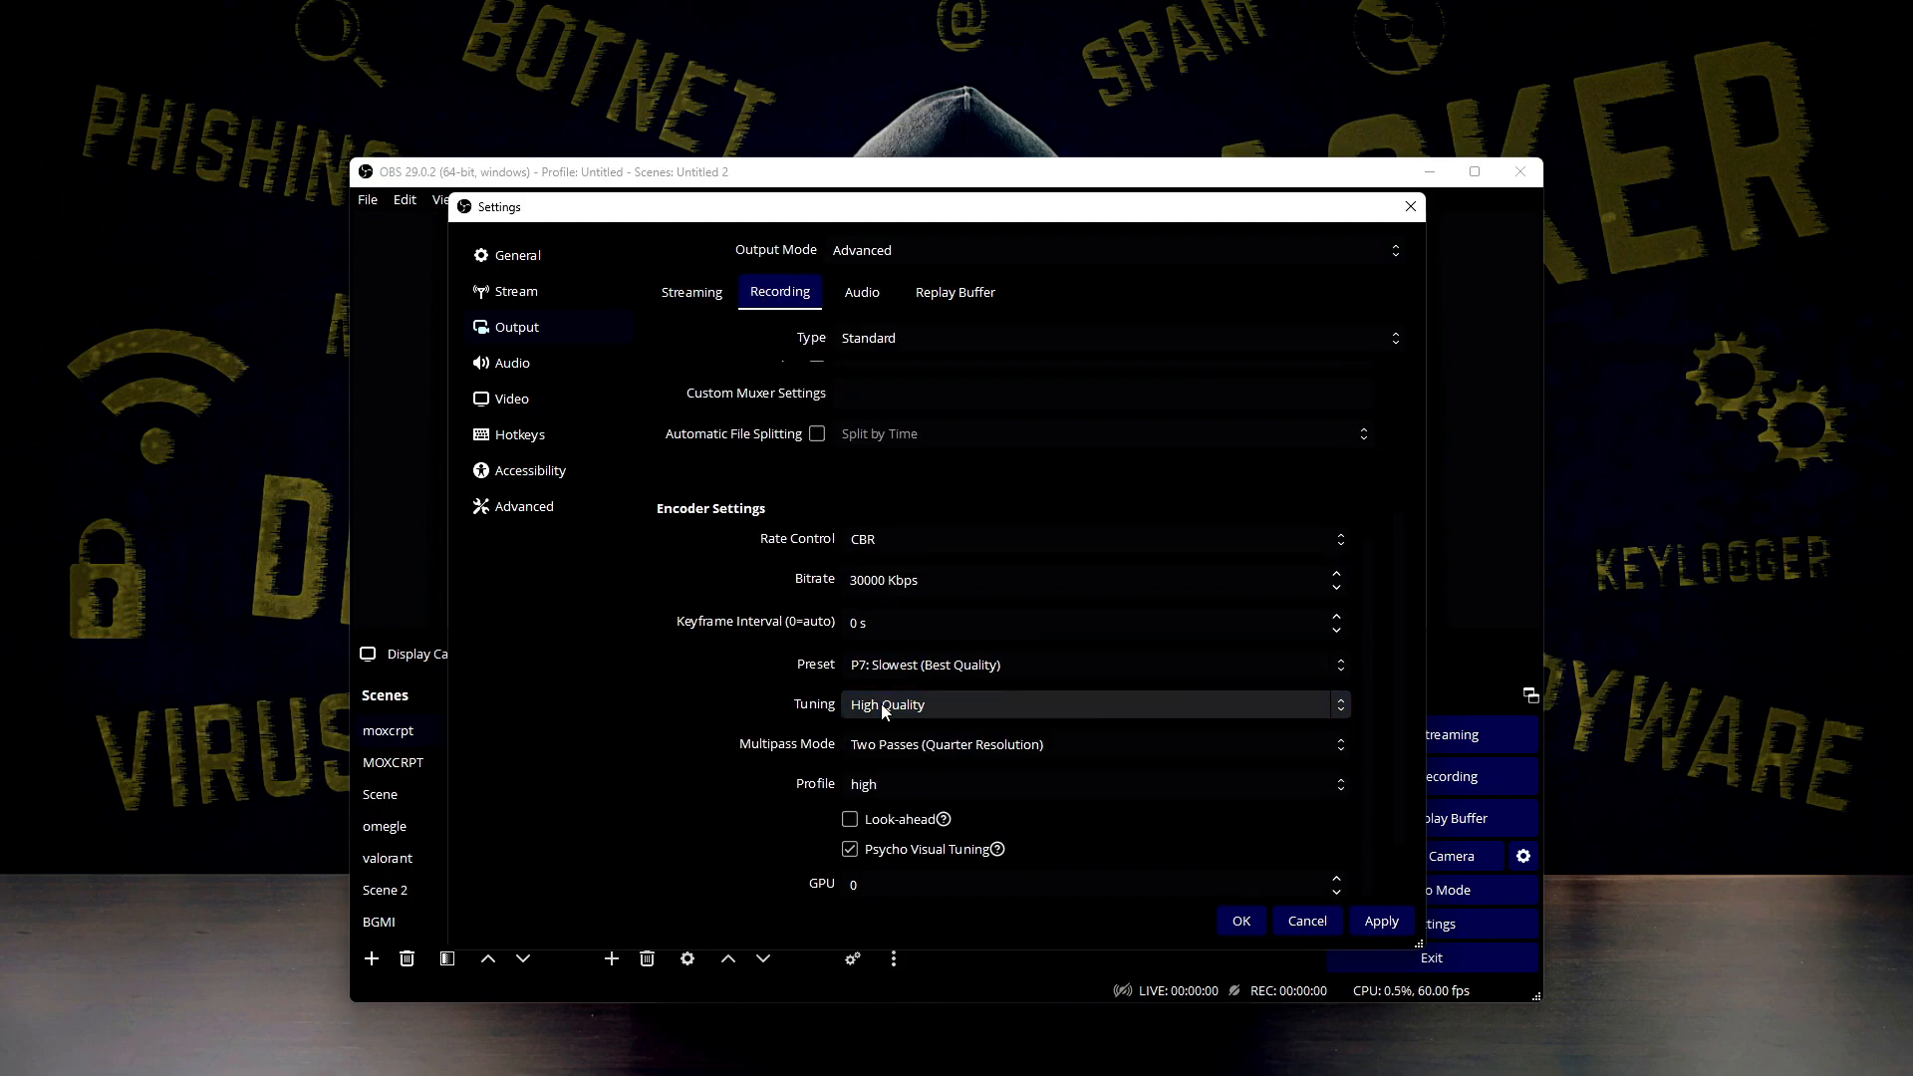
click(910, 747)
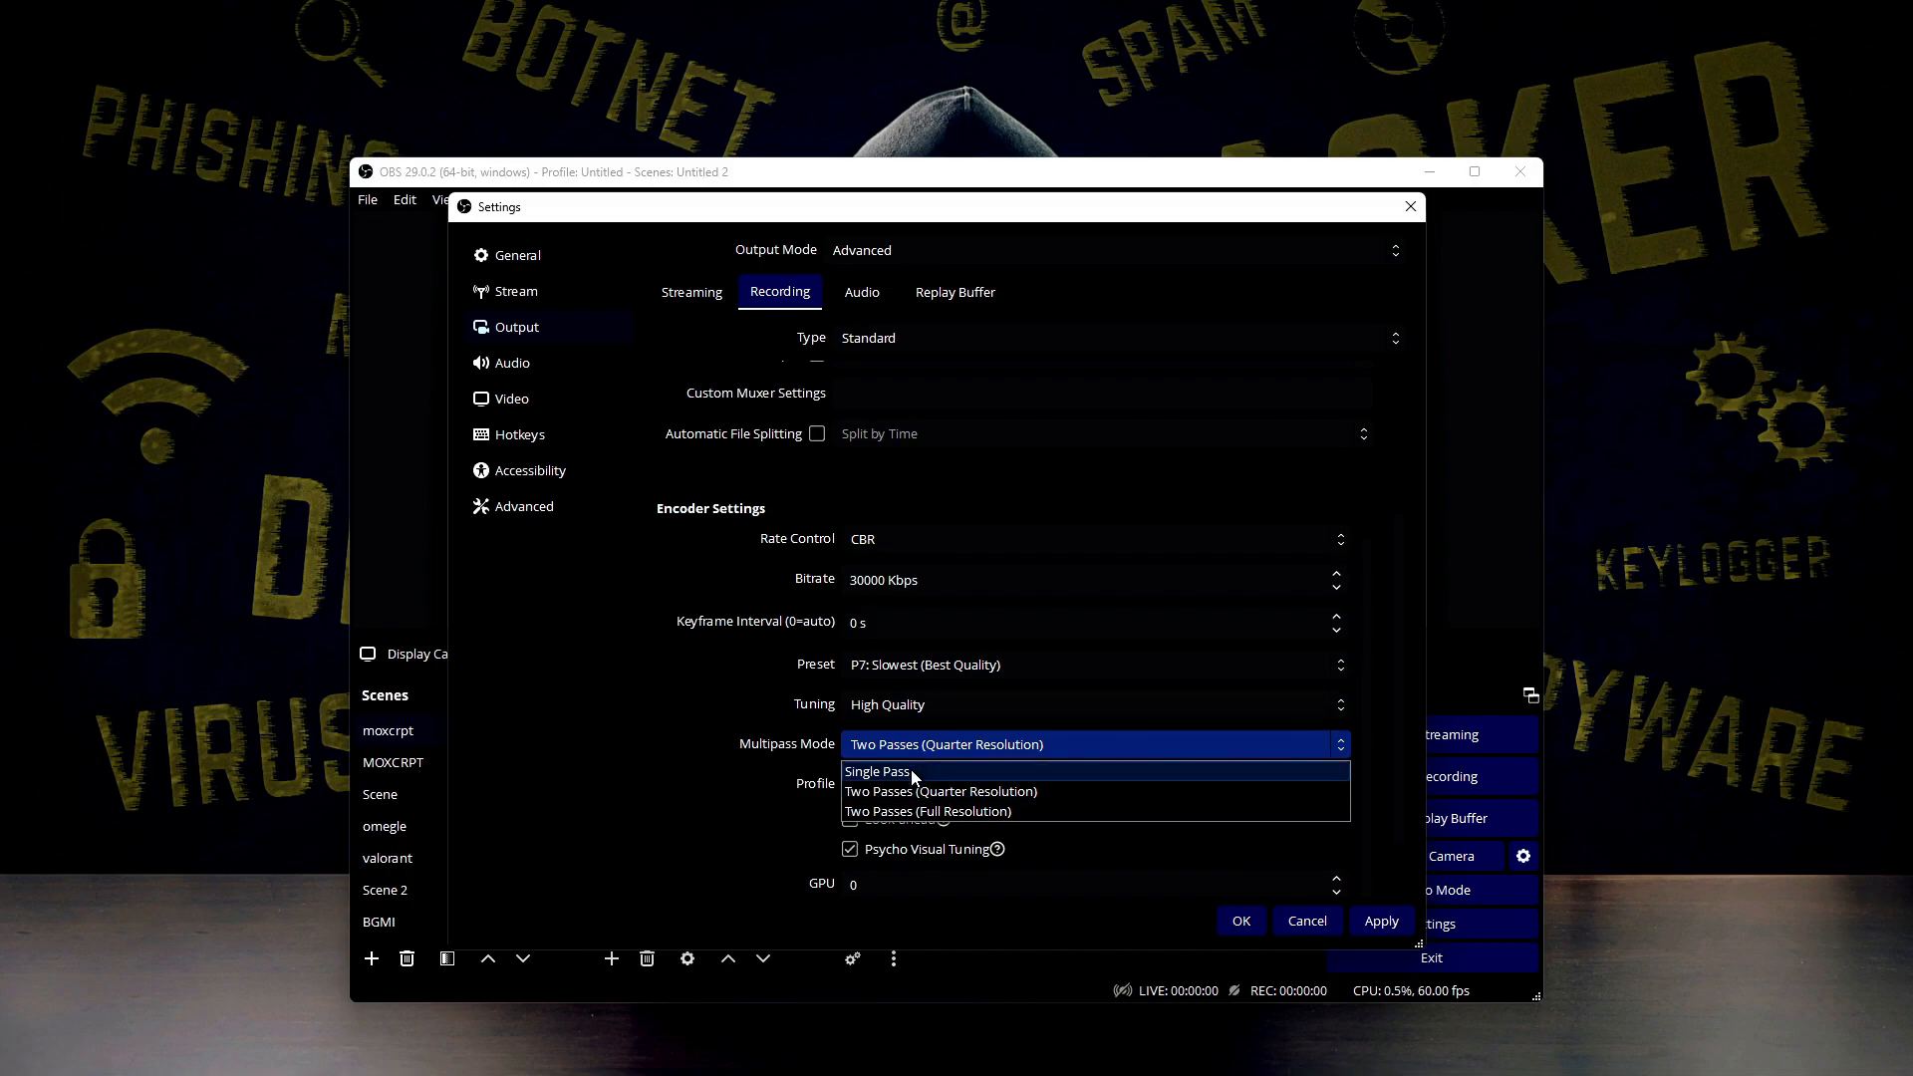
click(925, 813)
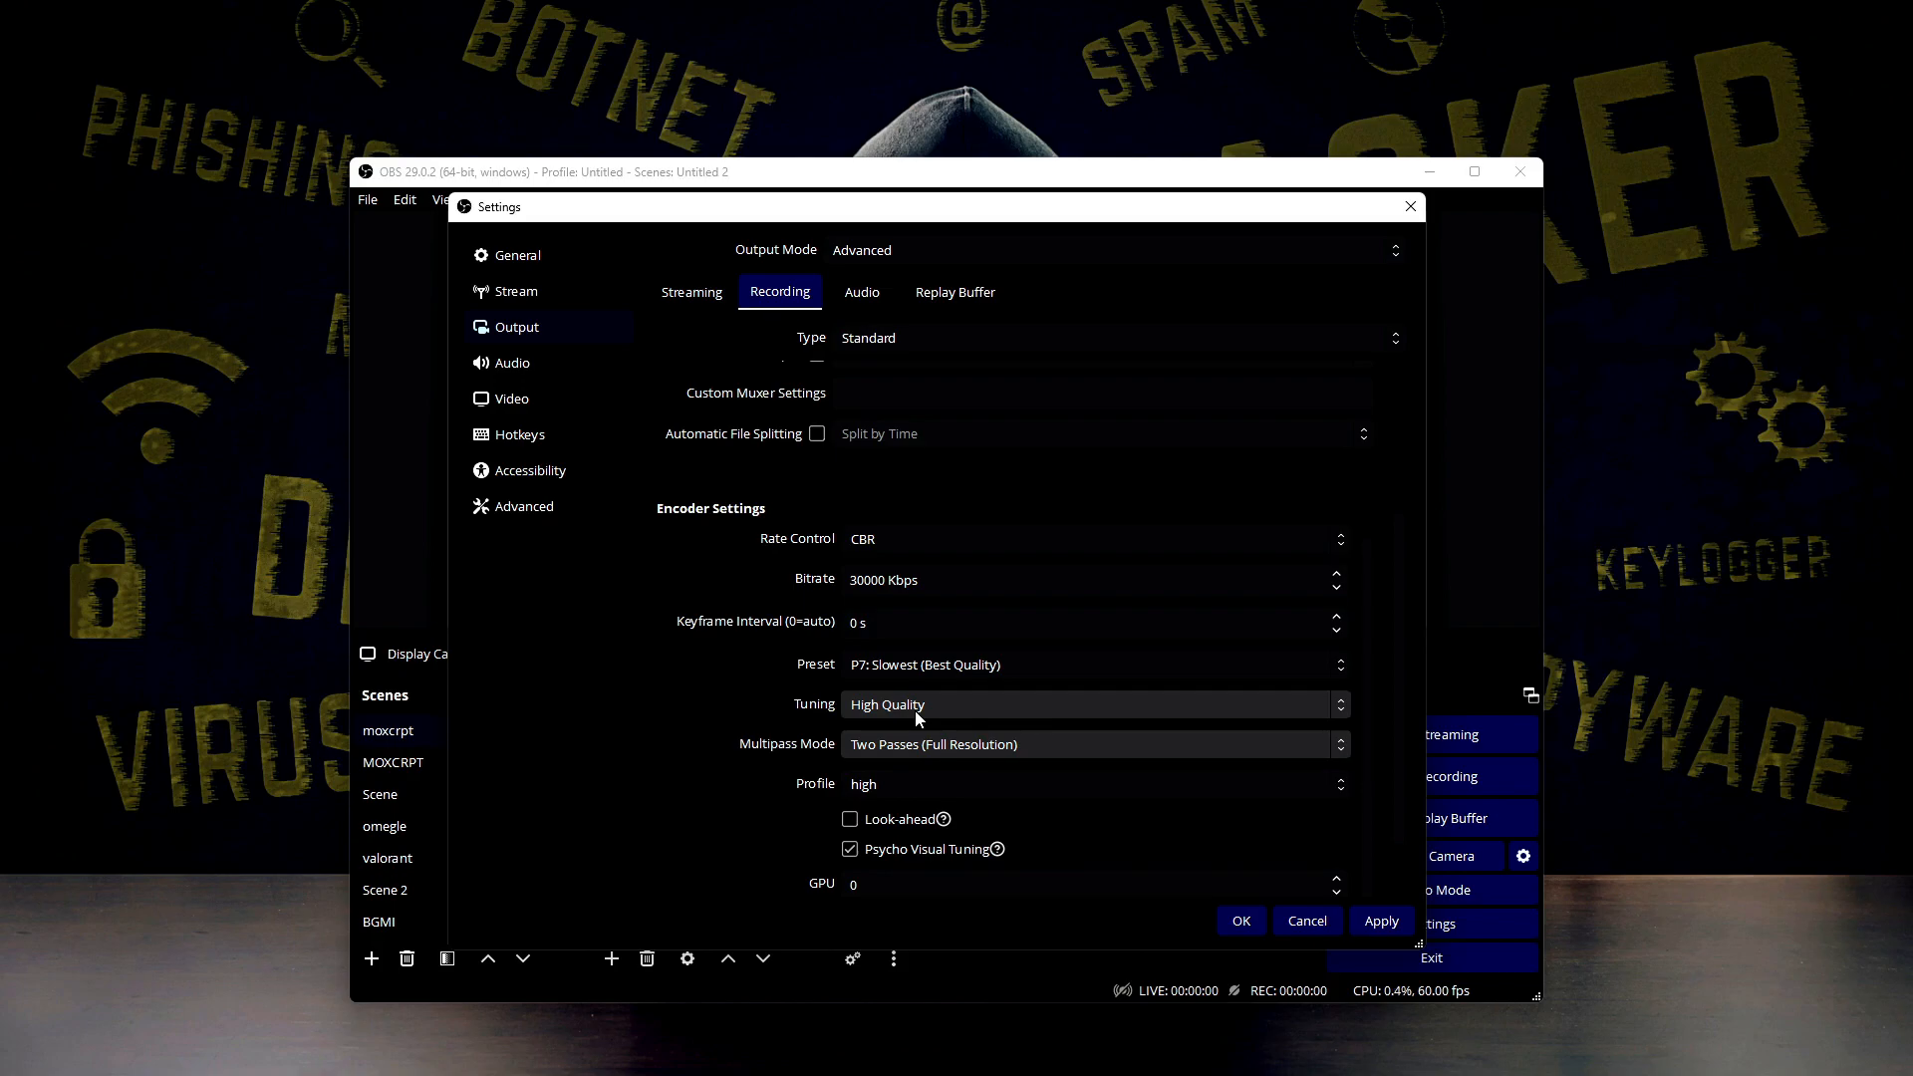
Check the recording encoder's profile, GPU and Max B-frames settings
click(932, 775)
click(931, 777)
click(932, 780)
click(926, 784)
scroll(811, 812, down, 2)
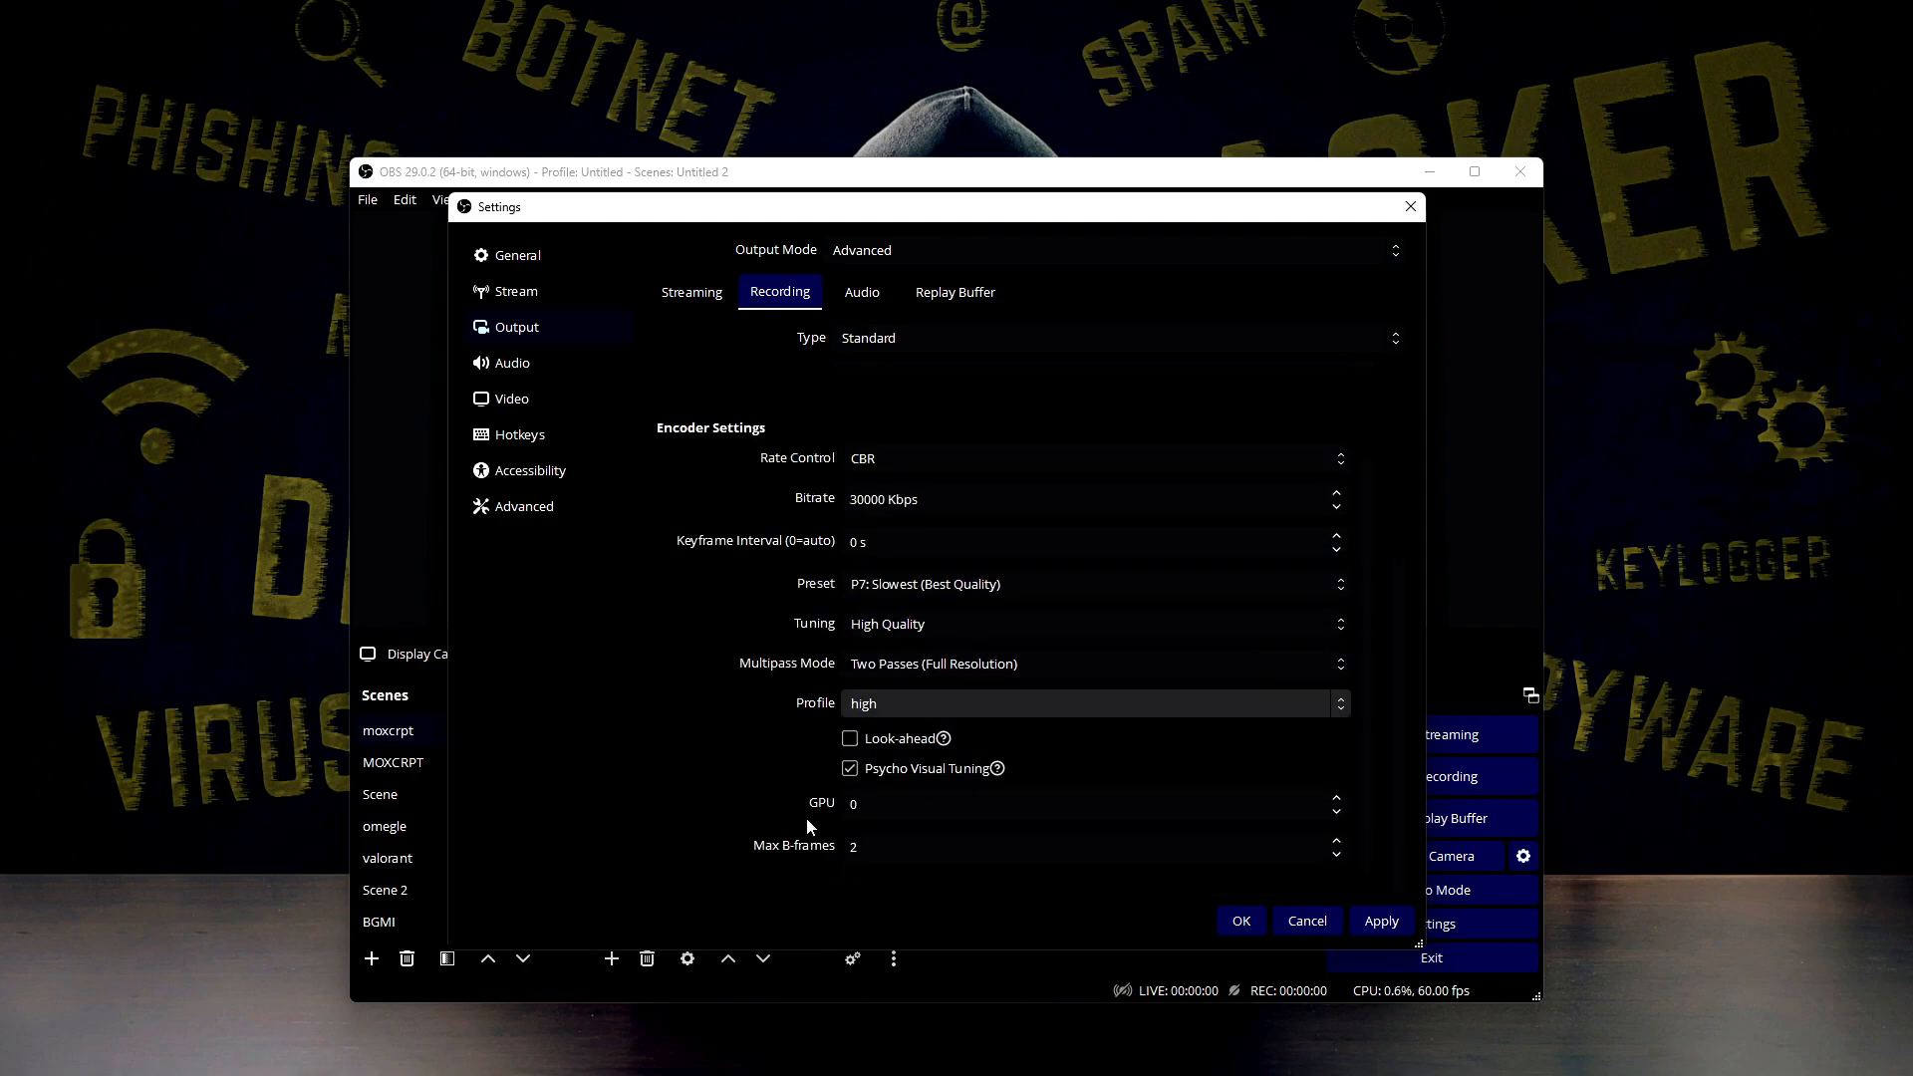
click(863, 805)
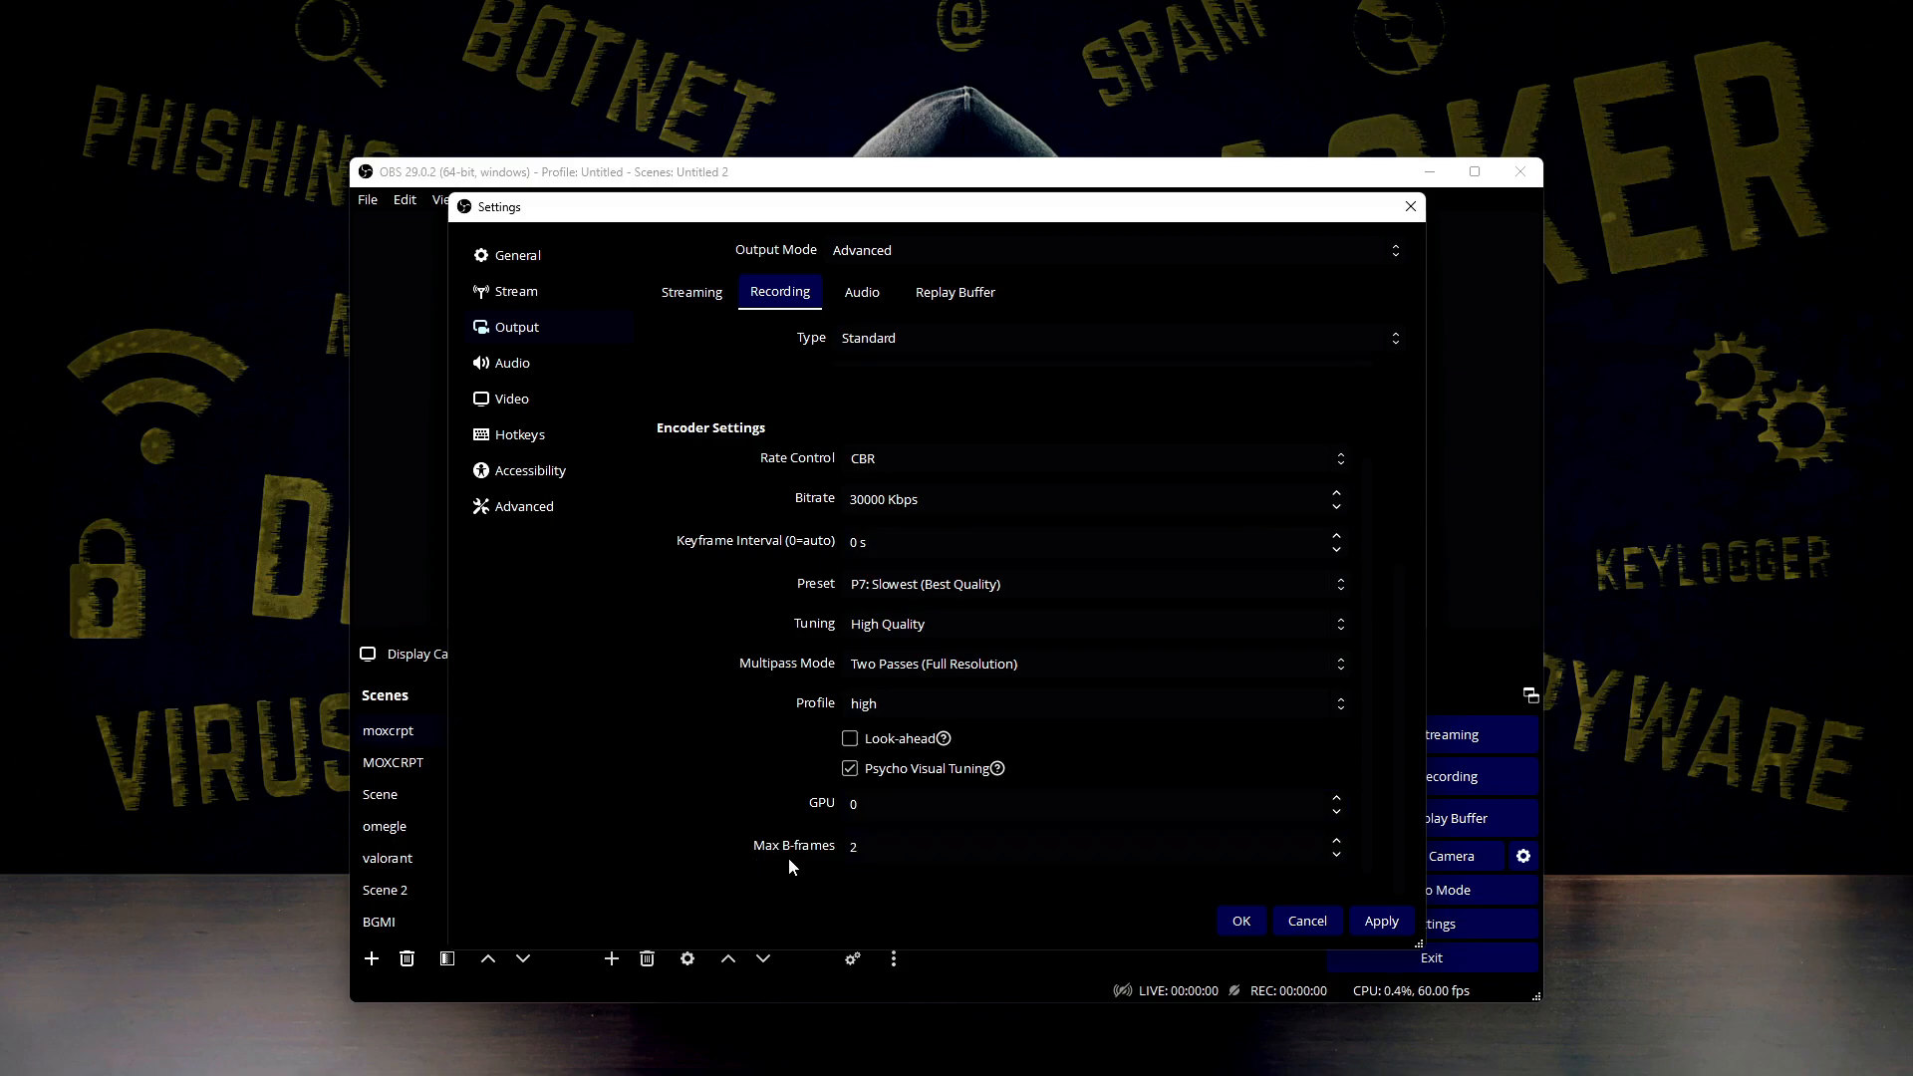
Choose an audio bitrate of 160 for output Track 1, and review the bitrates of the other audio tracks
click(853, 299)
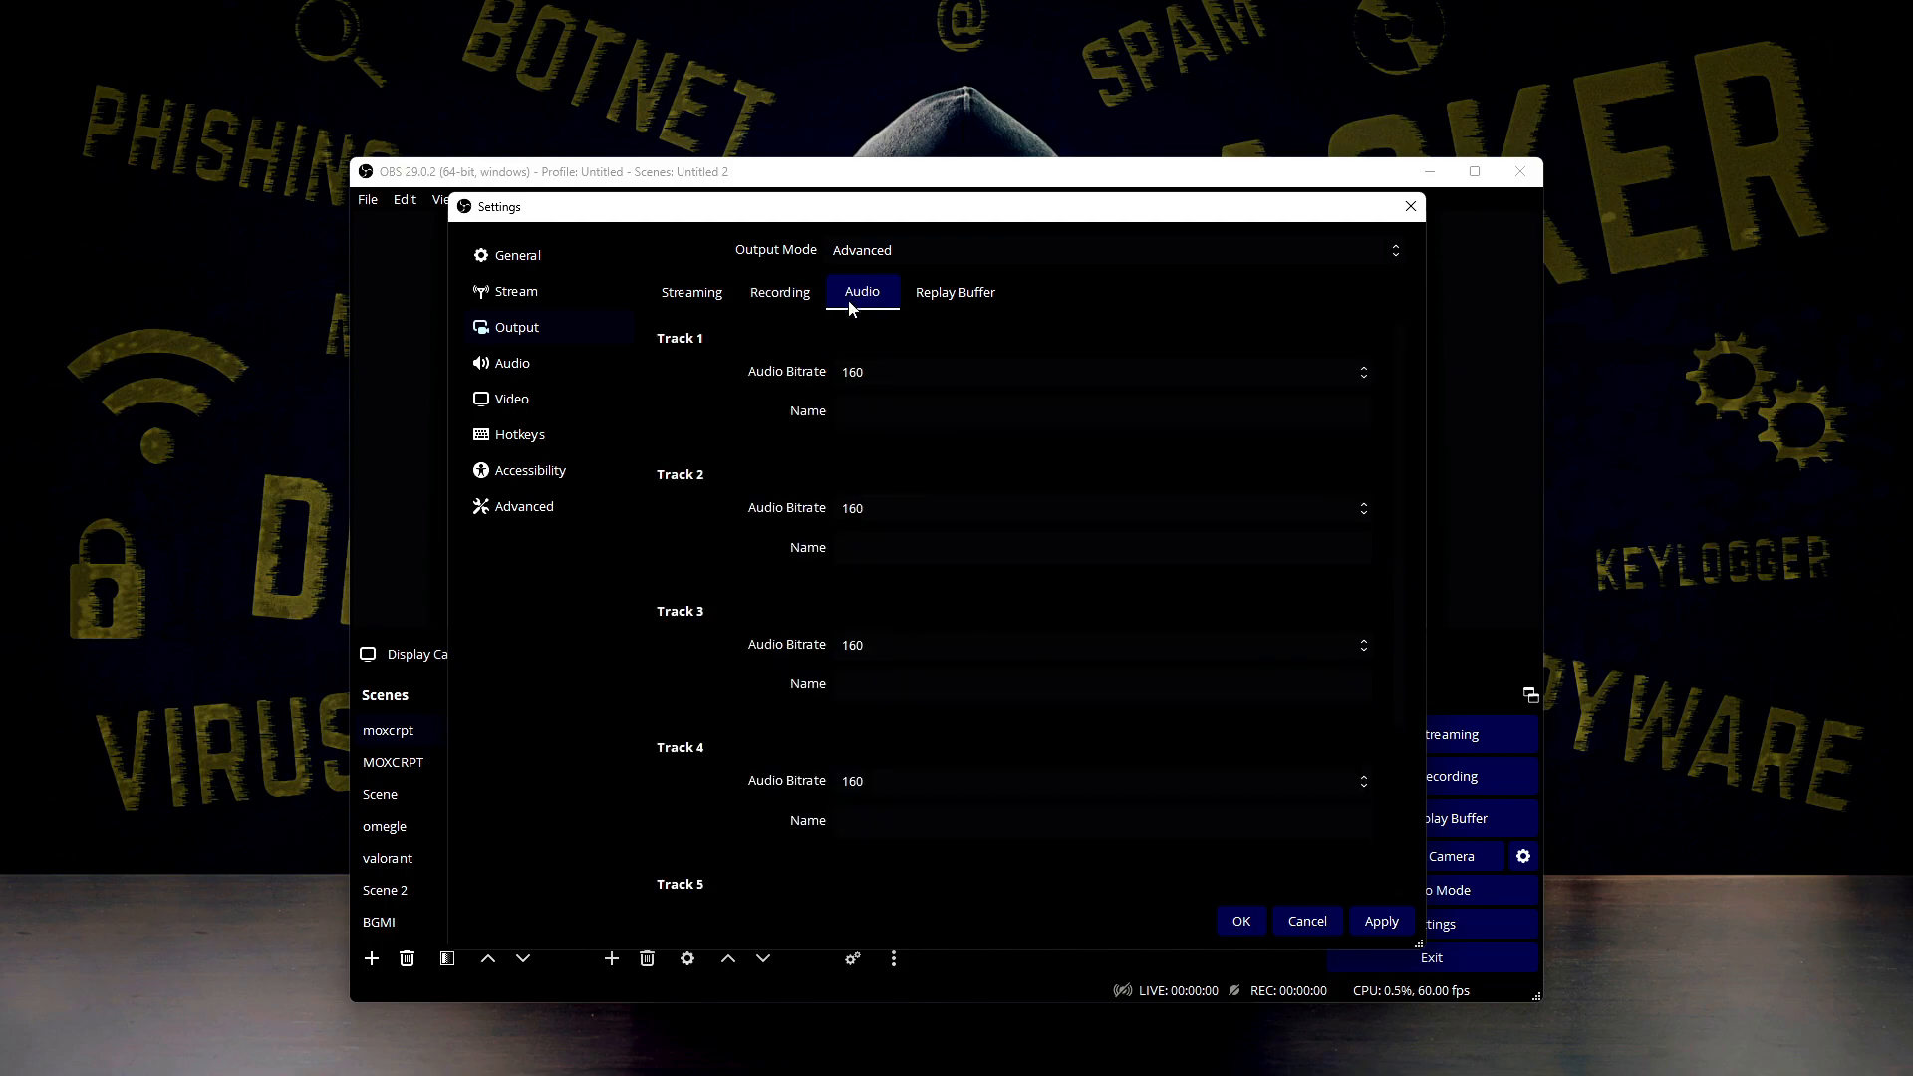
scroll(781, 451, down, 2)
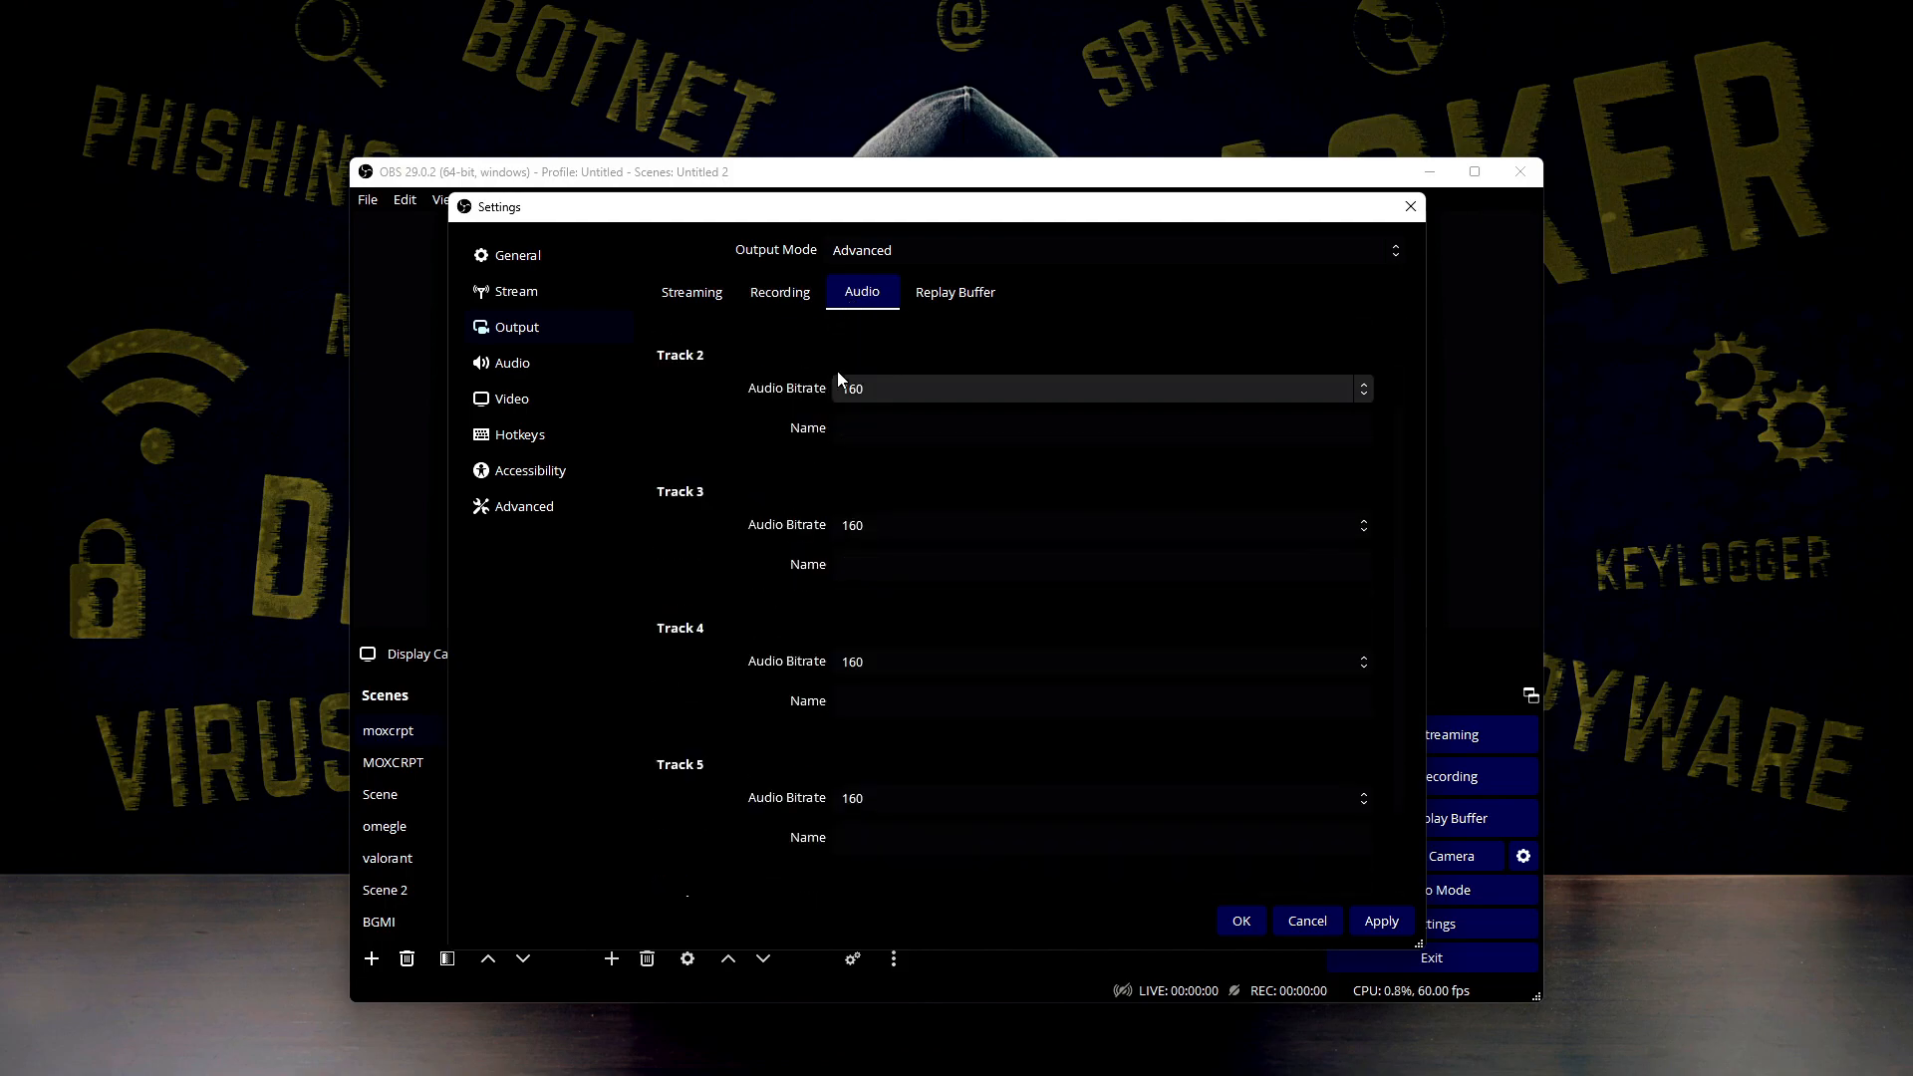
scroll(882, 598, down, 1)
scroll(847, 658, up, 2)
scroll(829, 491, up, 1)
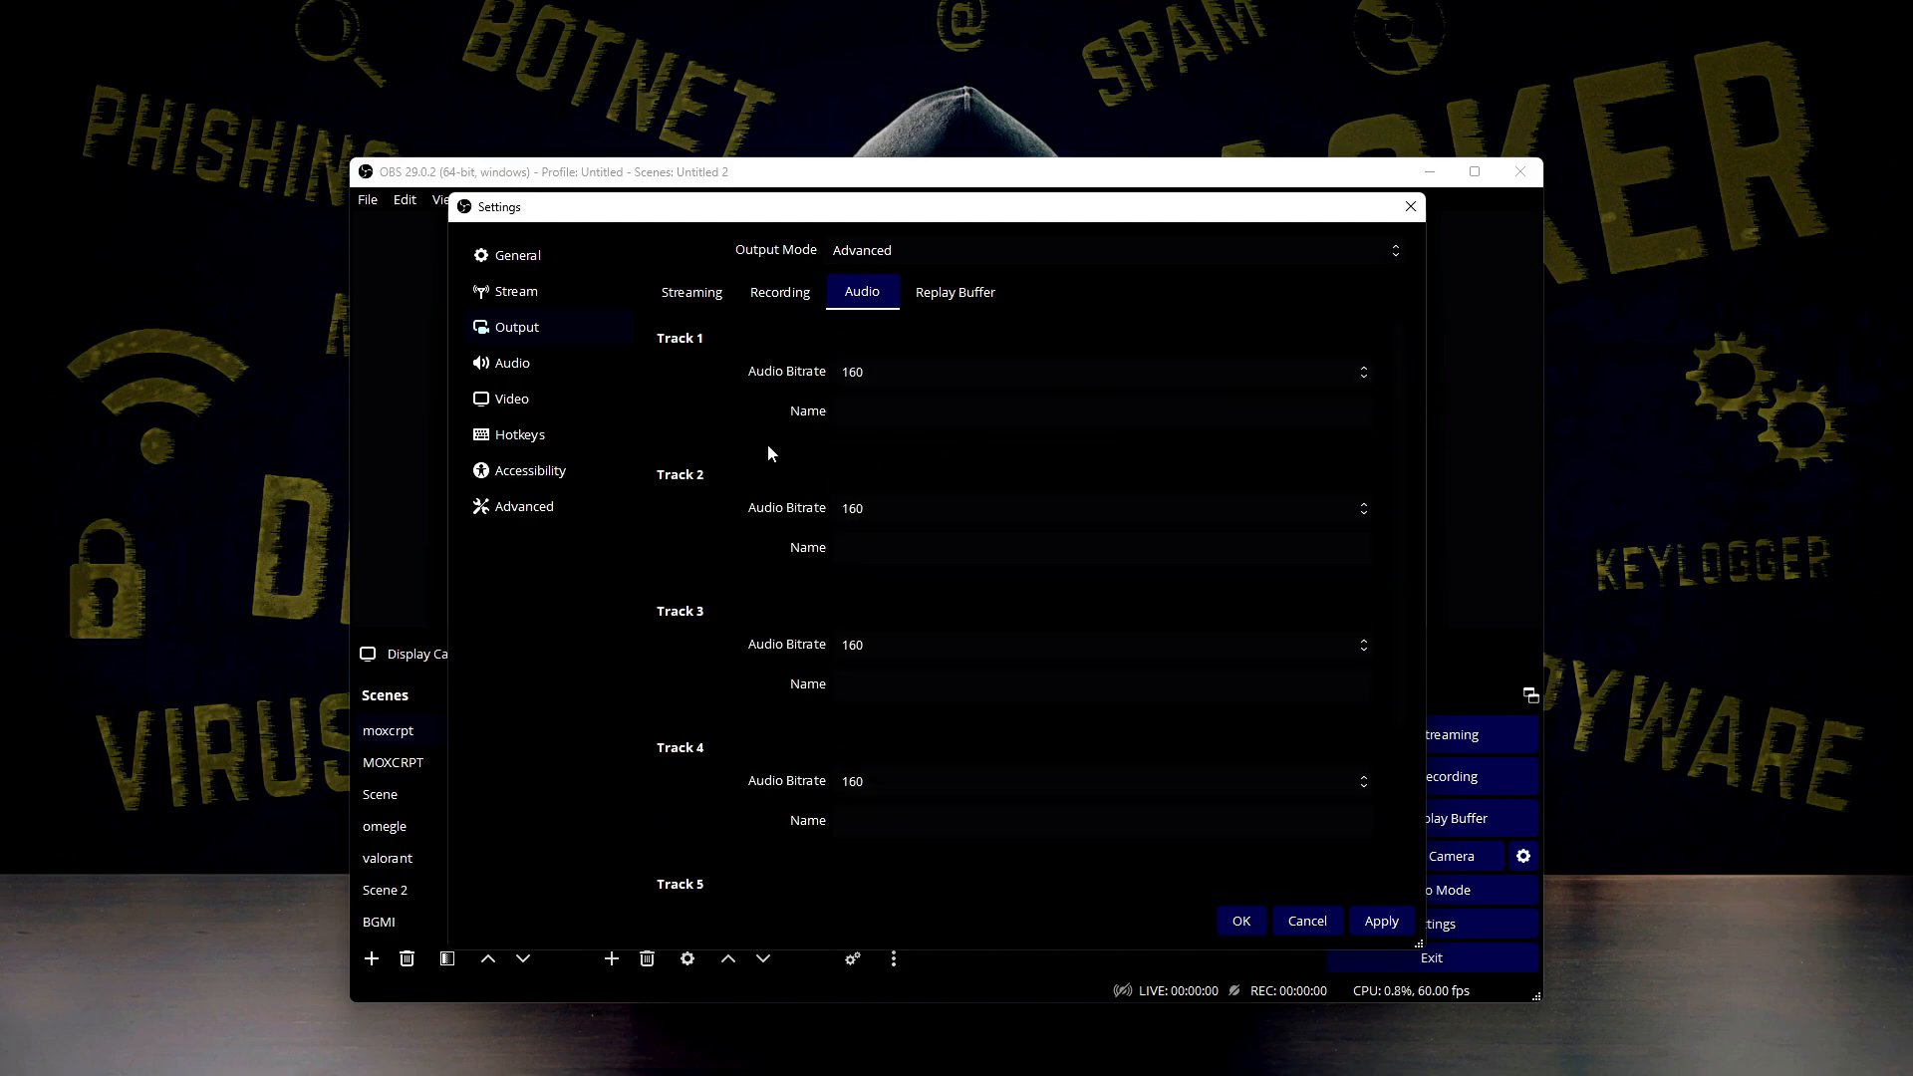
click(1037, 370)
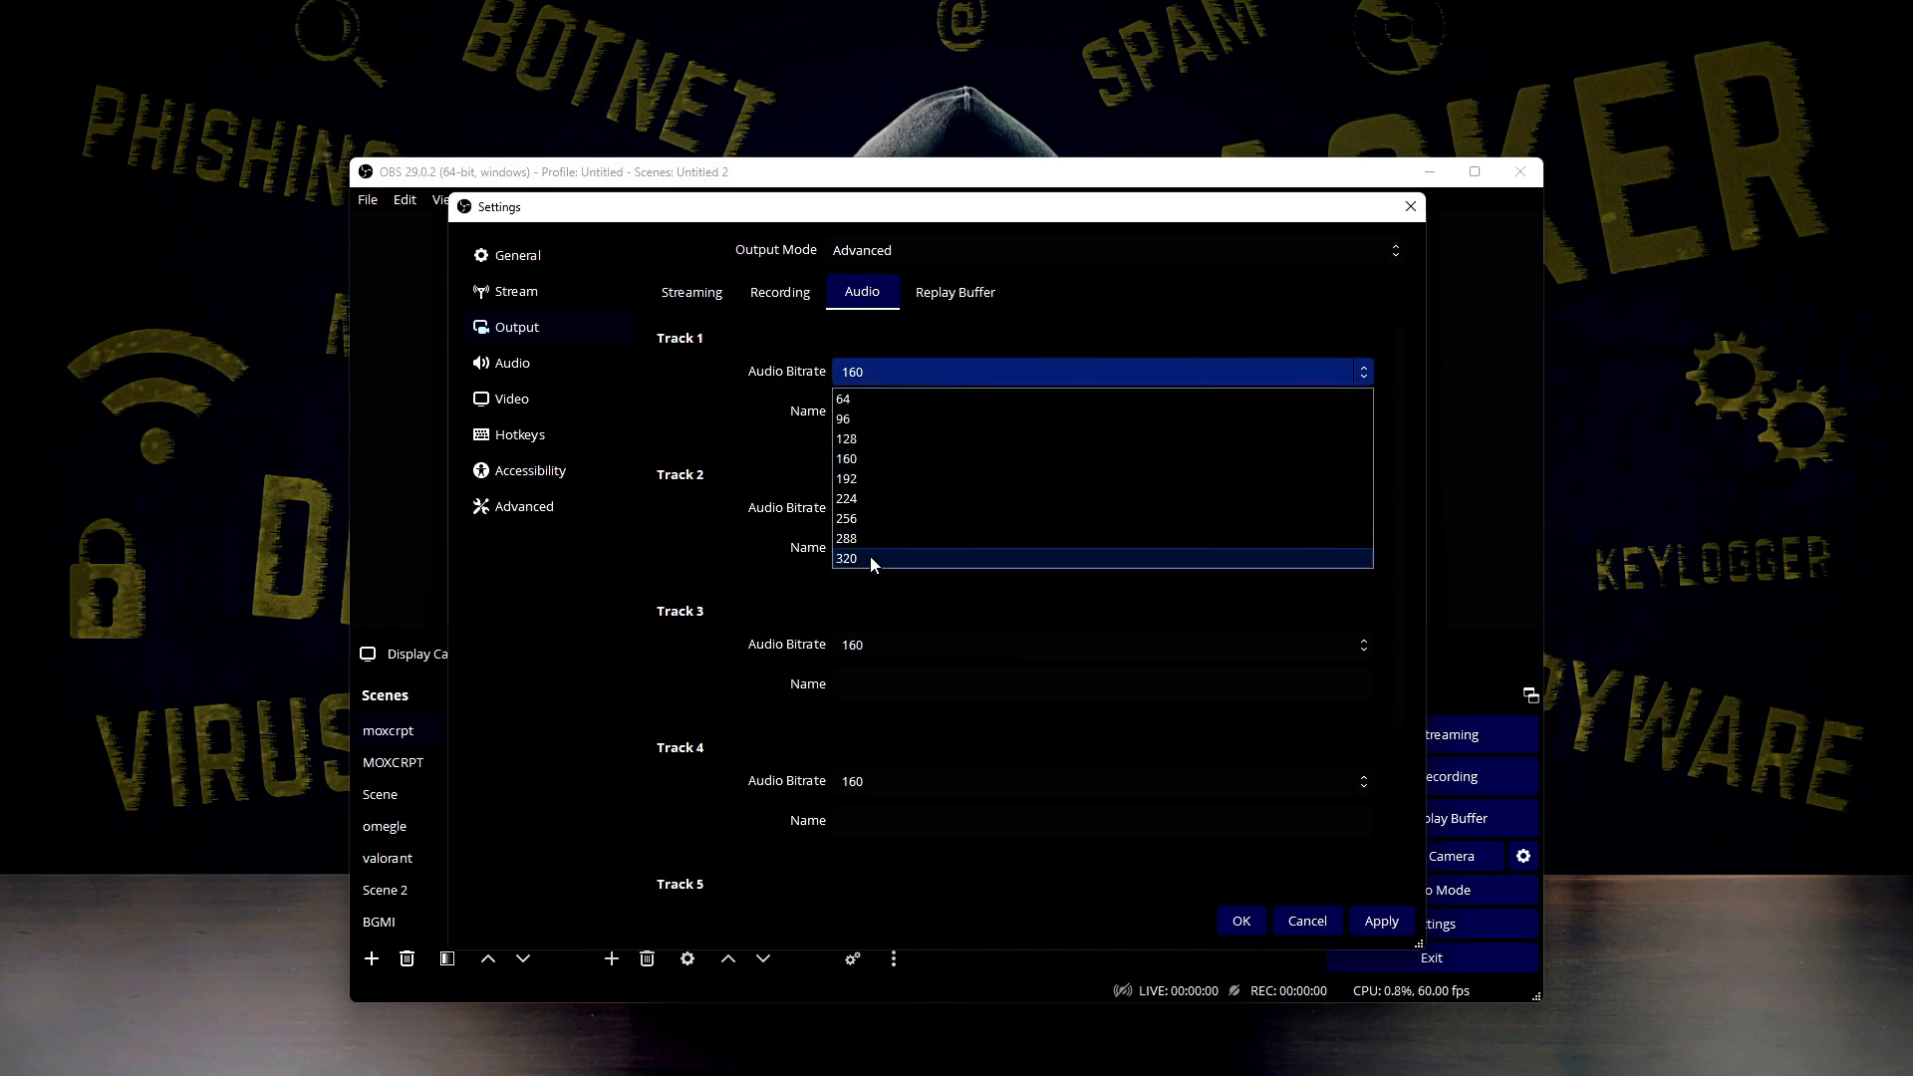
click(864, 457)
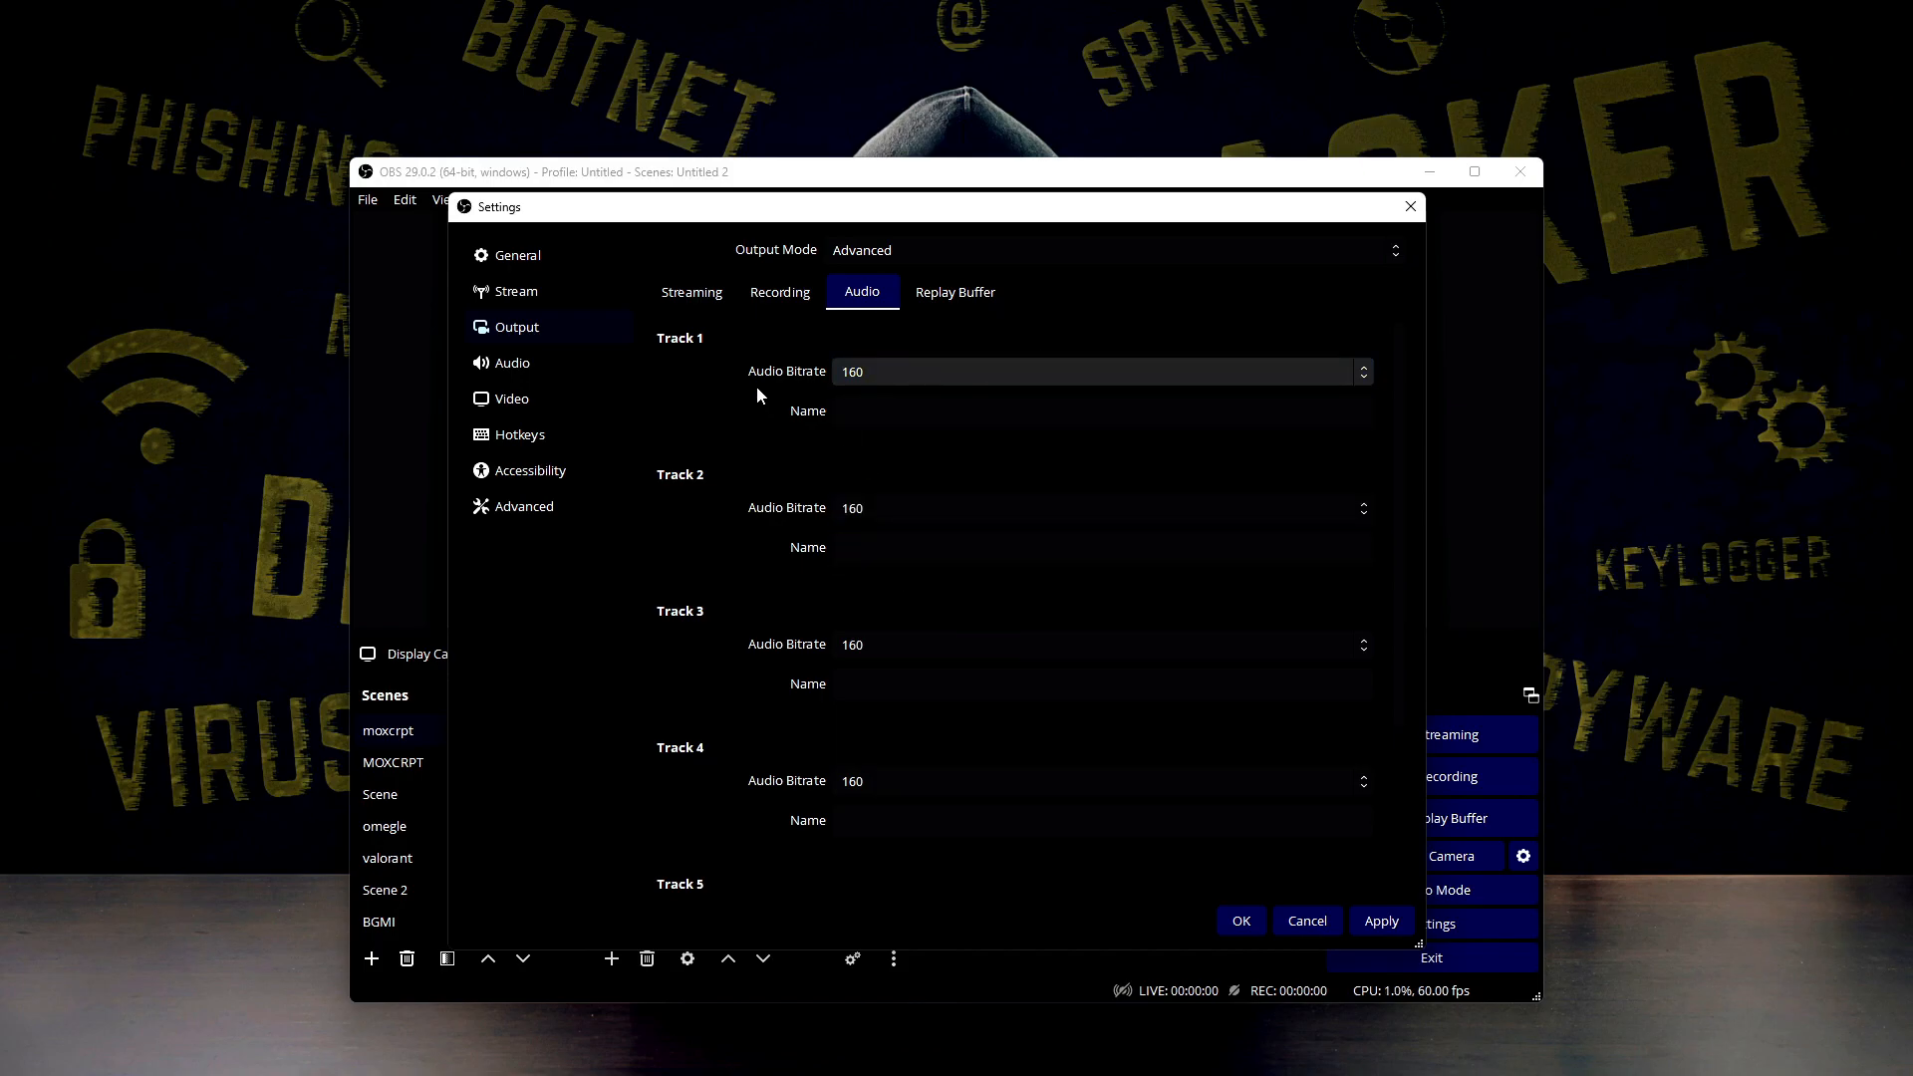
mouse_move(845, 1021)
scroll(757, 638, down, 4)
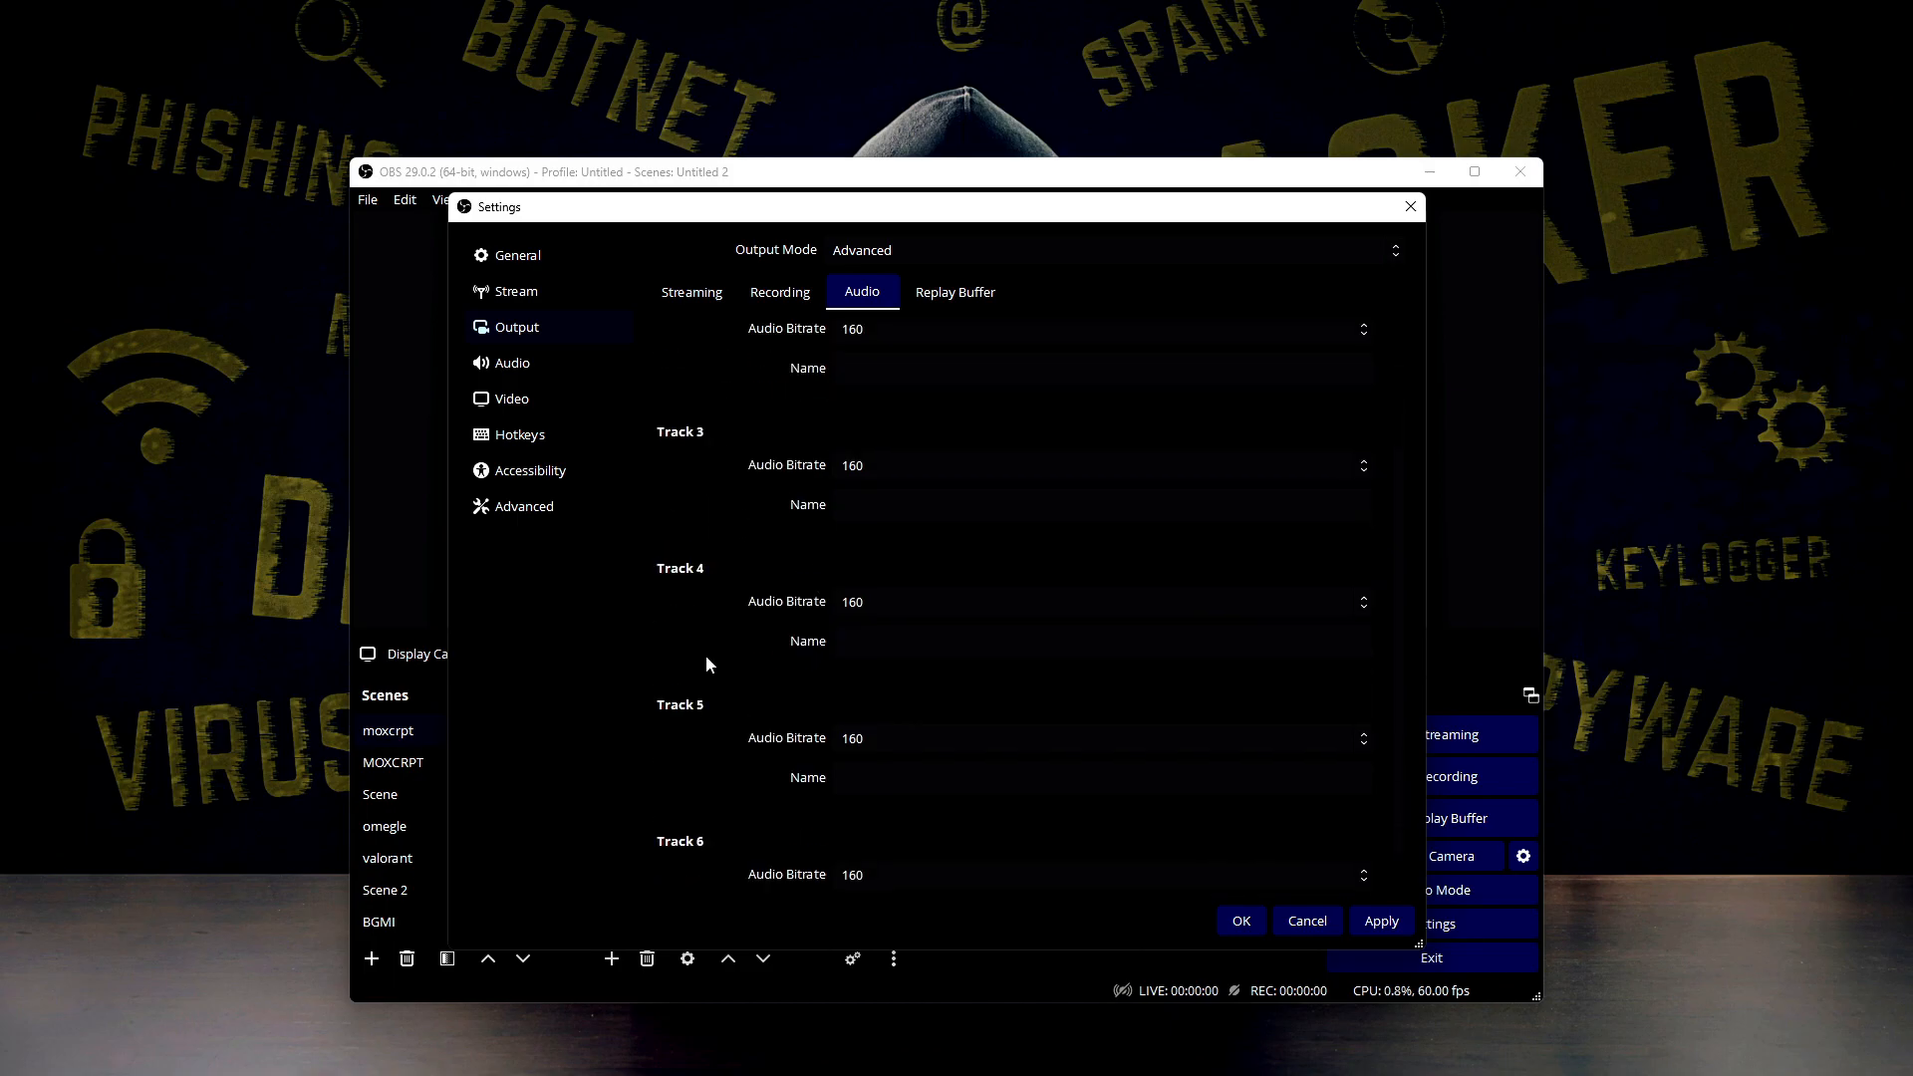
scroll(1395, 708, down, 1)
Try other maximum replay times for the replay buffer, including 1000 and 200 s, and set it to 500 s
click(956, 292)
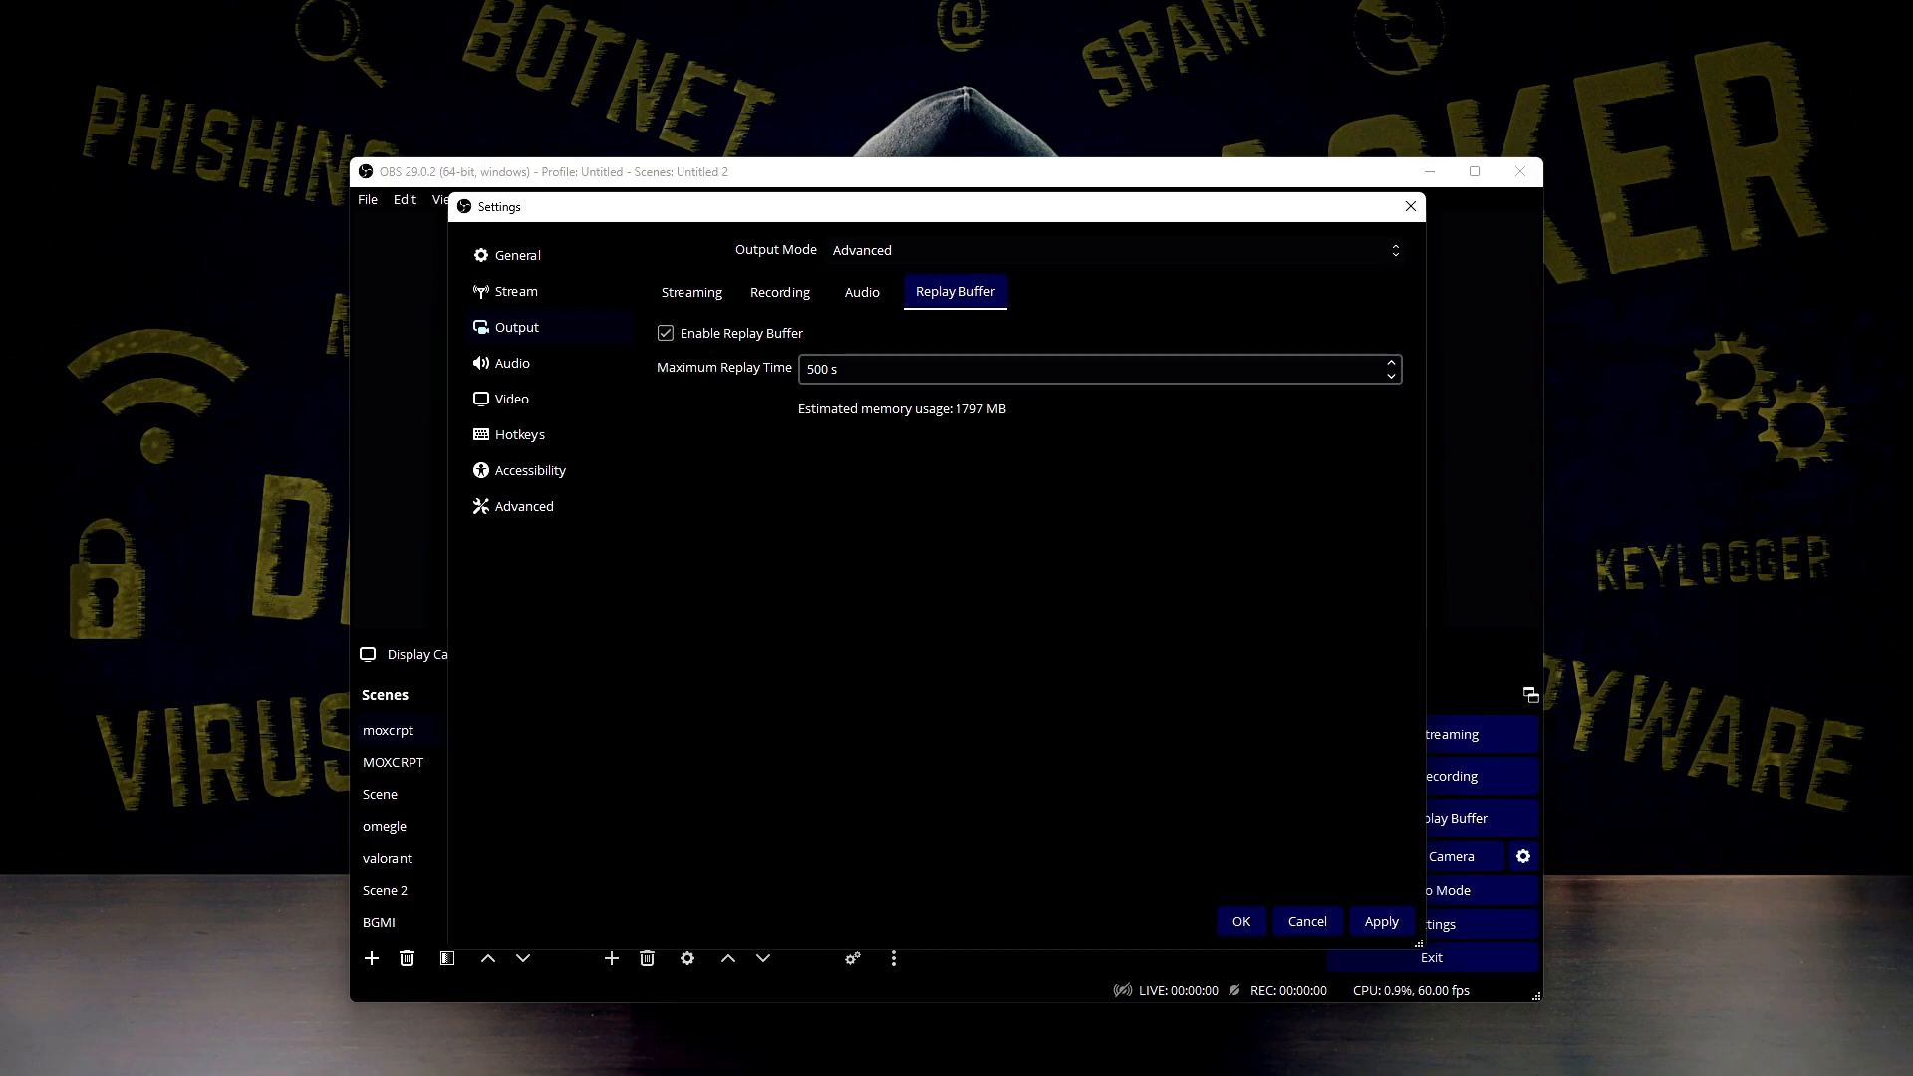
click(826, 368)
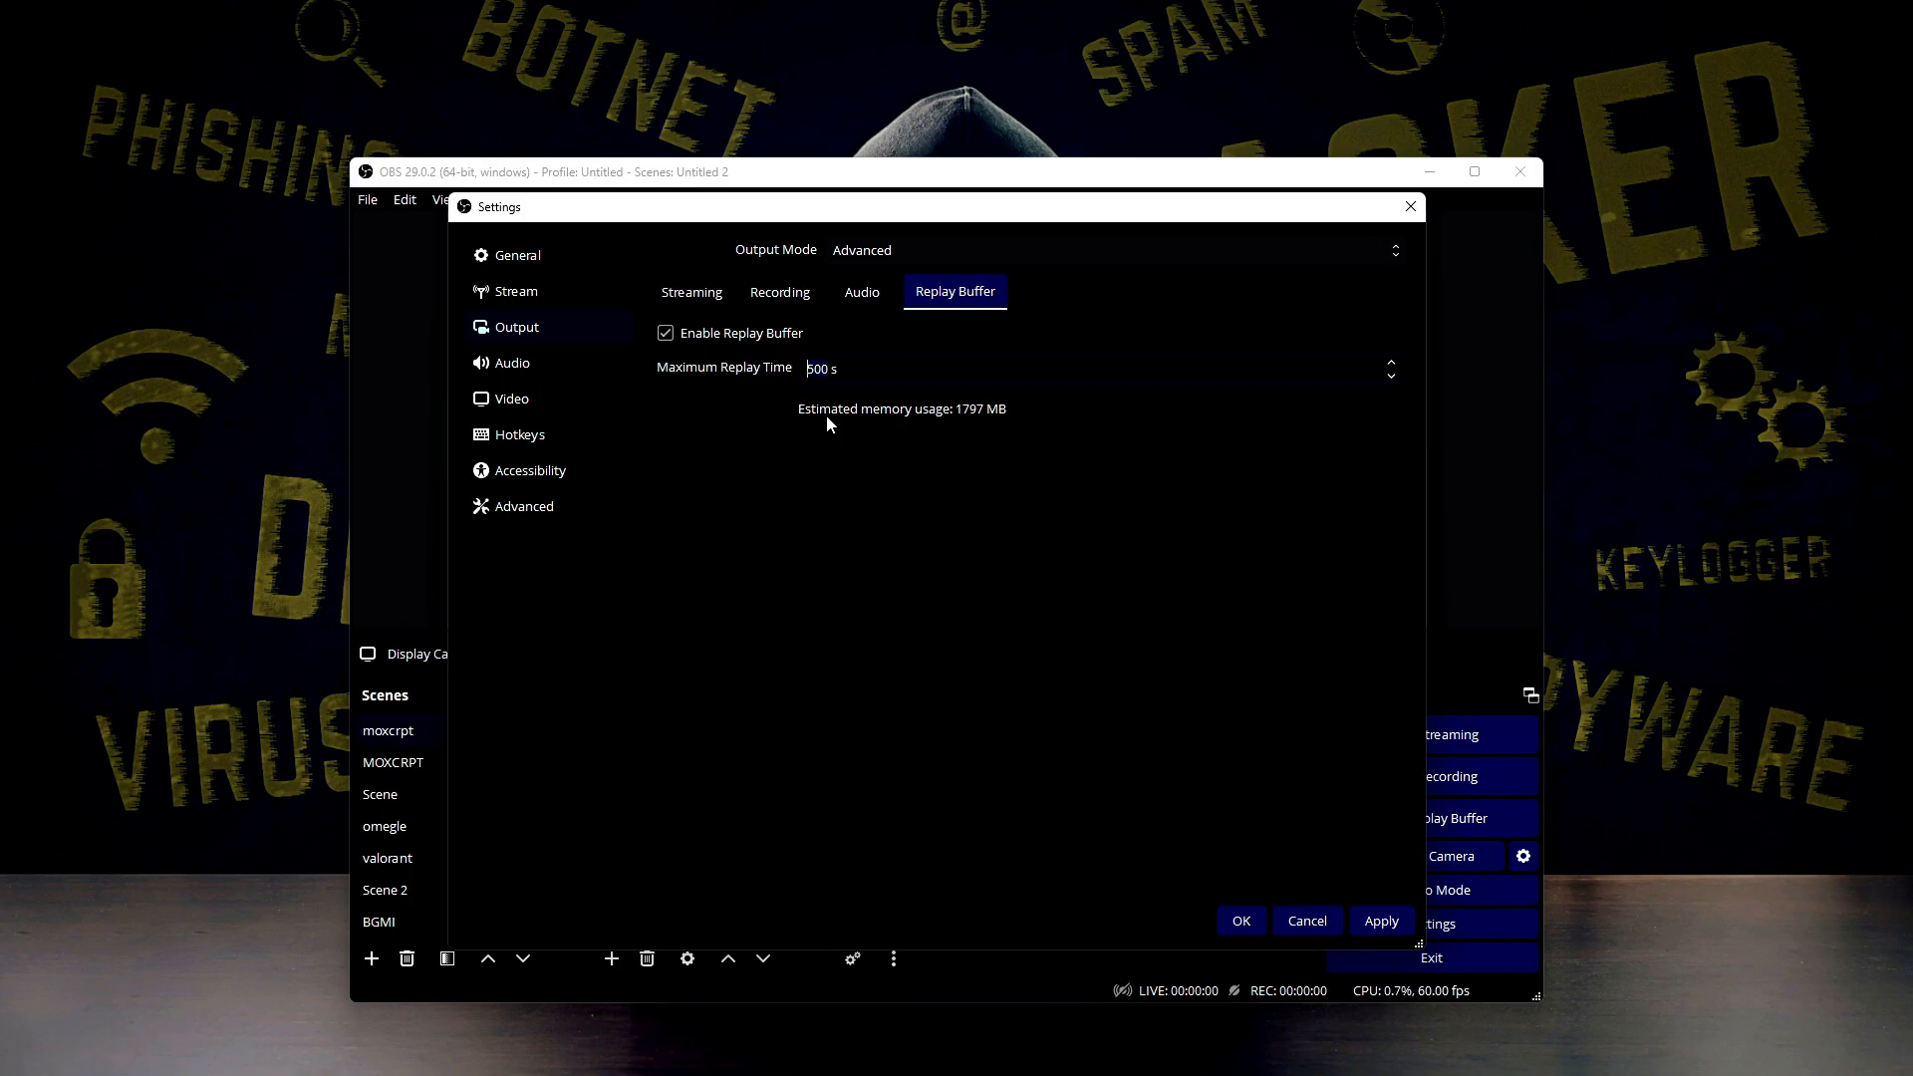
key(BackSpace)
text(1000)
key(BackSpace)
key(BackSpace)
key(BackSpace)
key(BackSpace)
text(1500)
key(BackSpace)
key(BackSpace)
key(BackSpace)
key(BackSpace)
text(200)
key(BackSpace)
key(BackSpace)
key(BackSpace)
text(500)
Go to the general audio settings and choose a 48 kHz sample rate with Stereo channels
click(859, 294)
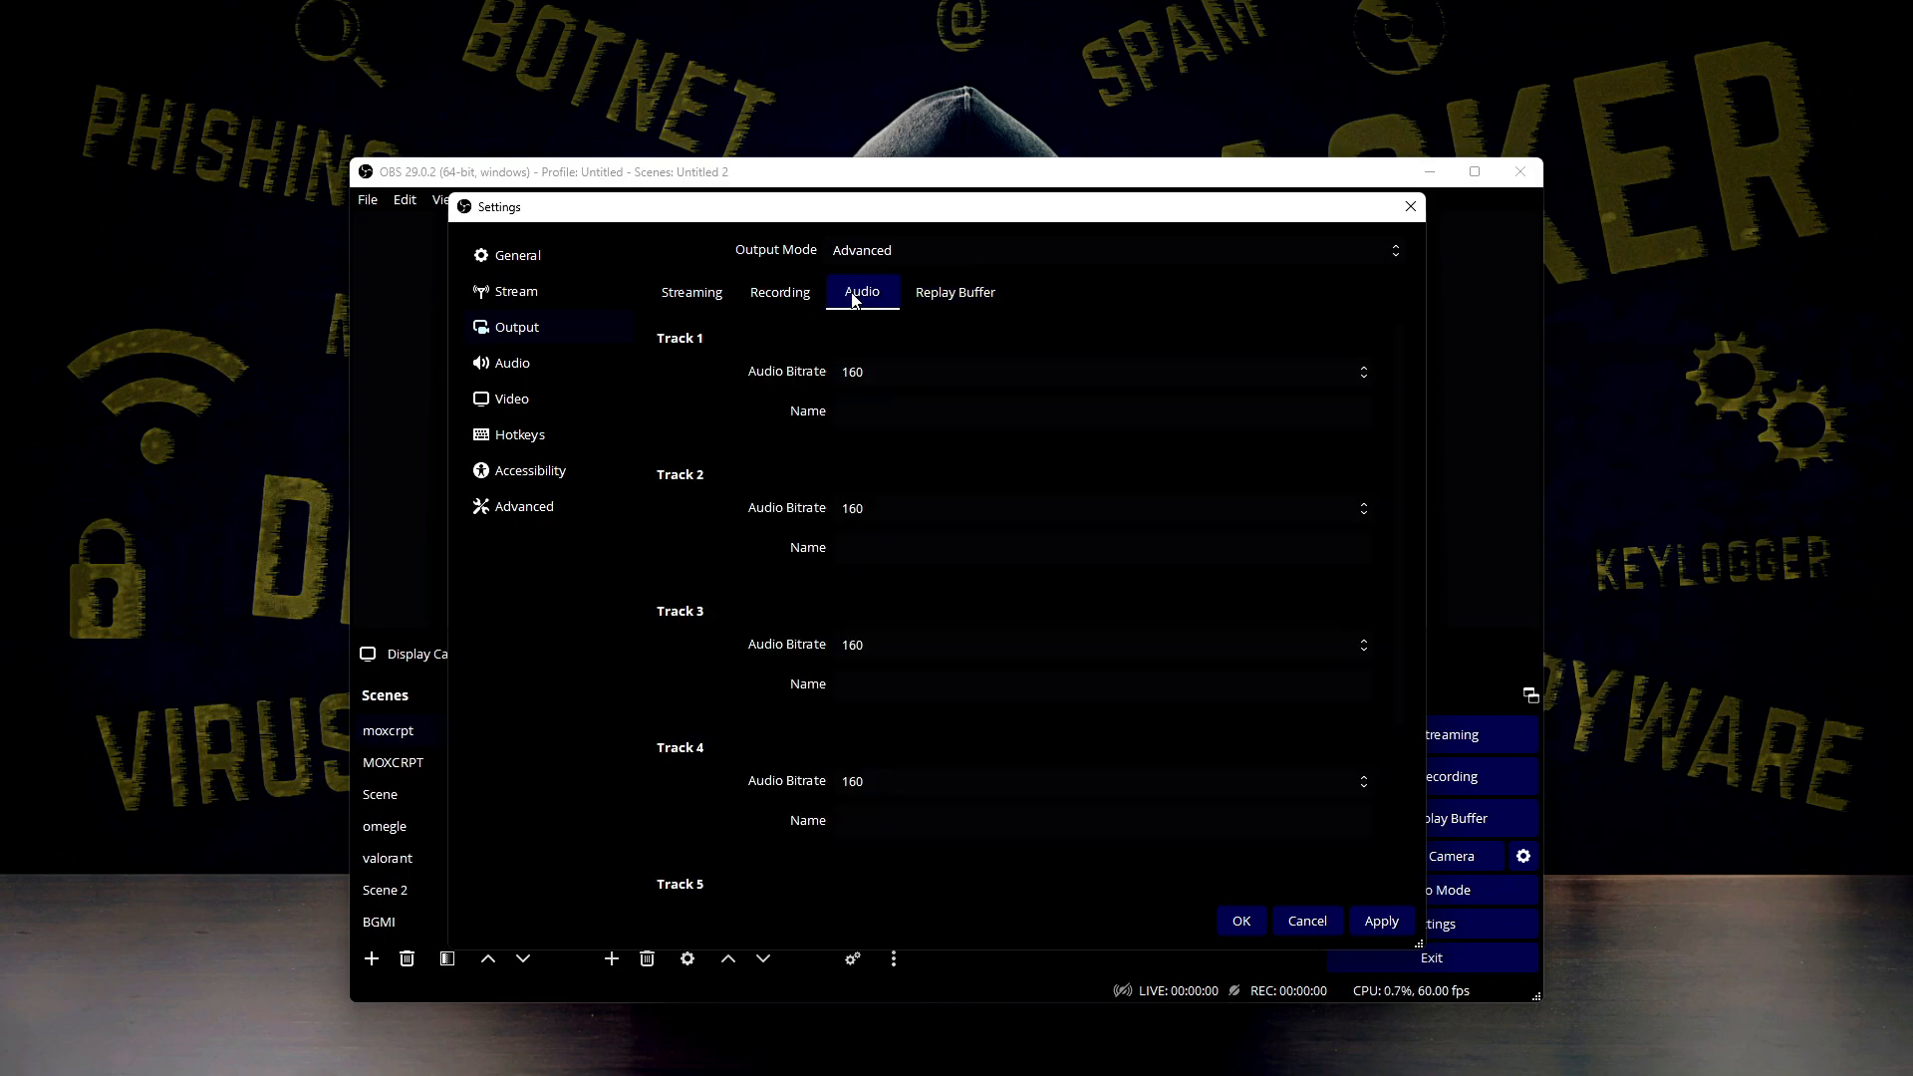
click(691, 292)
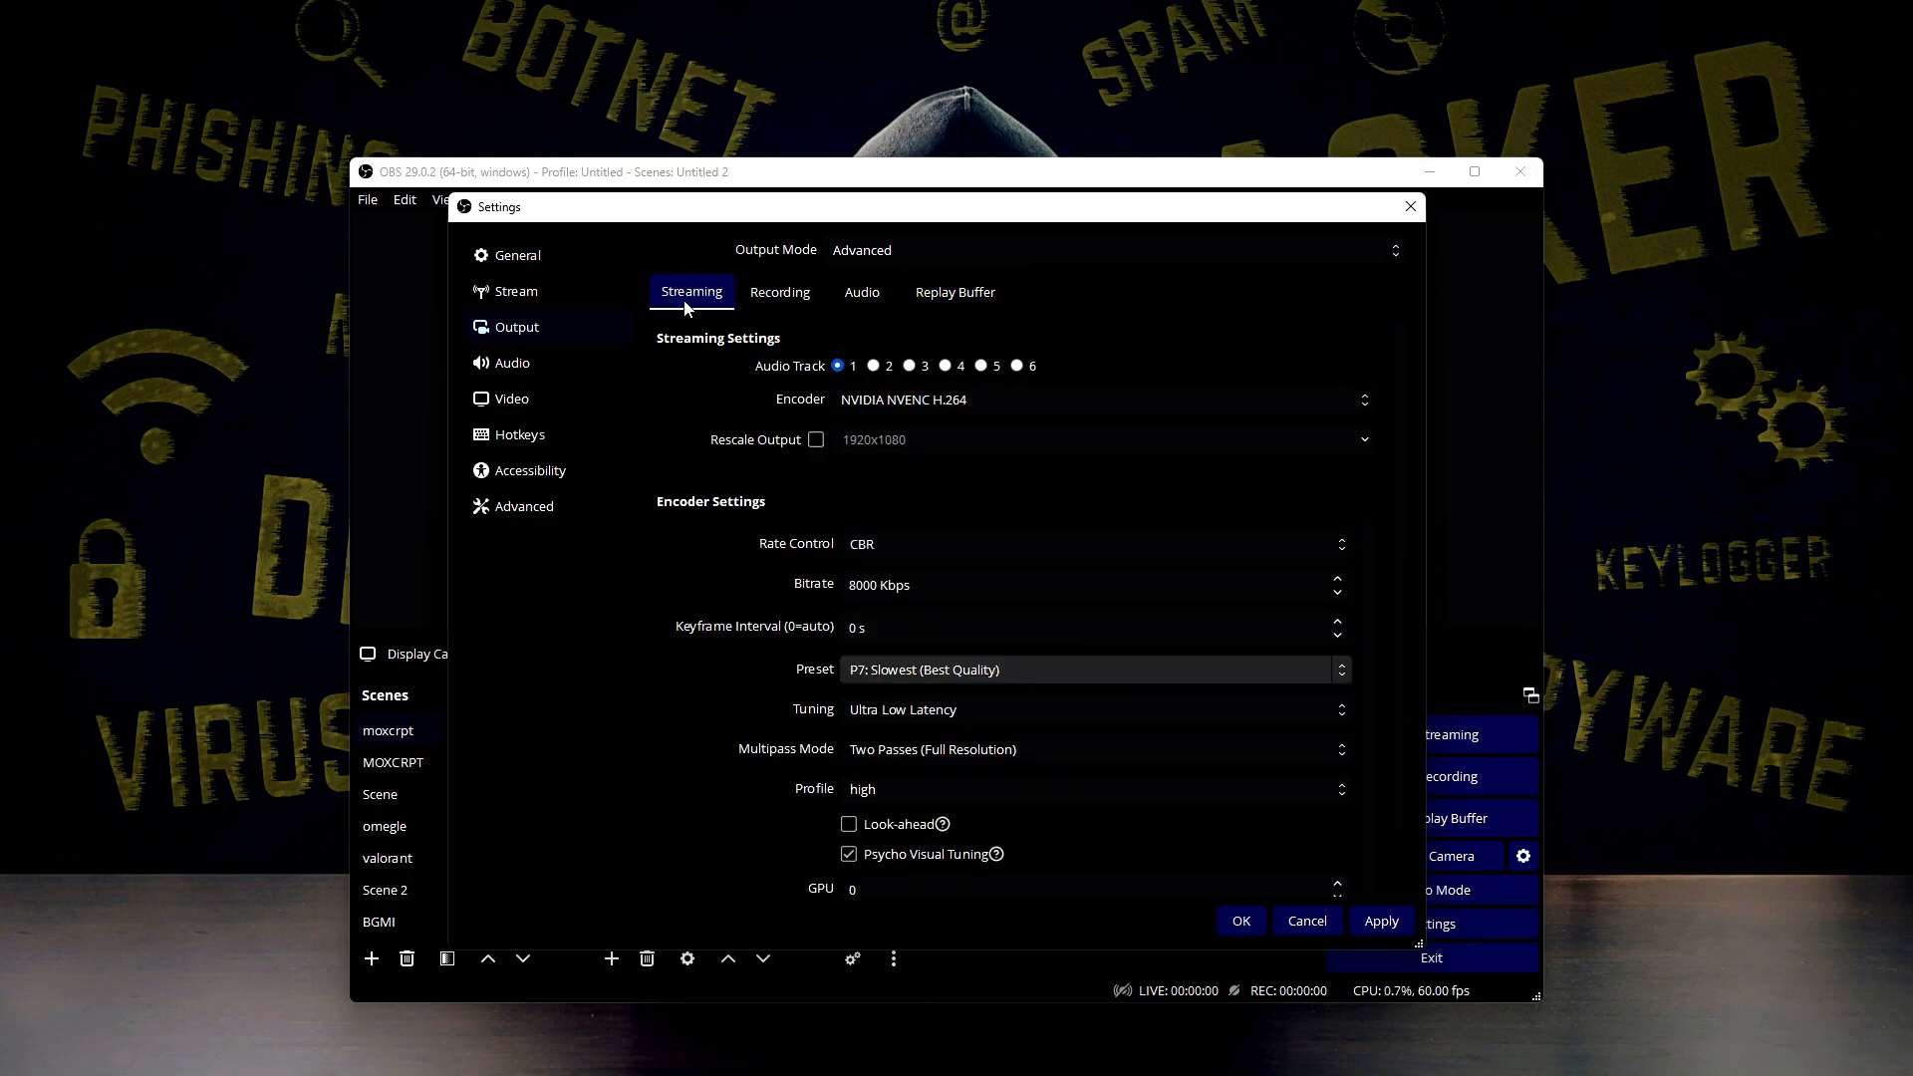
click(538, 362)
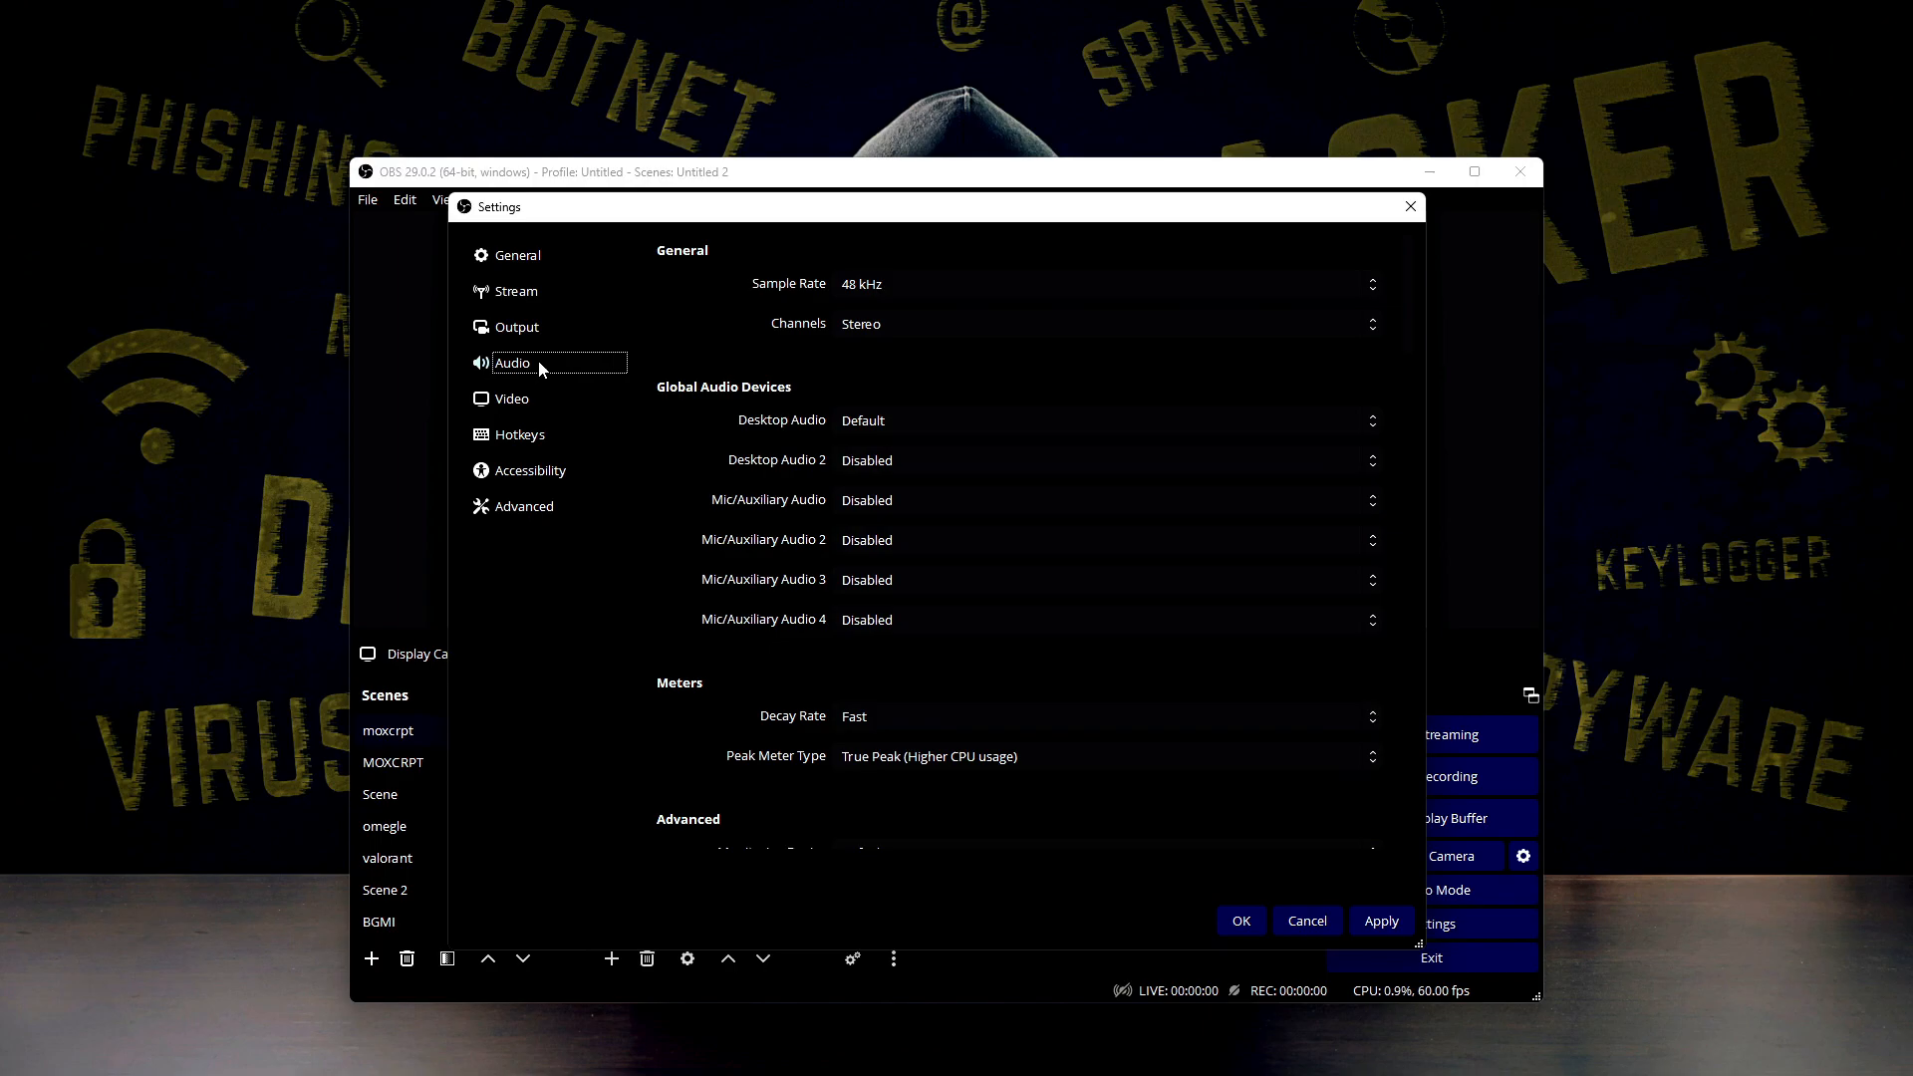
click(882, 285)
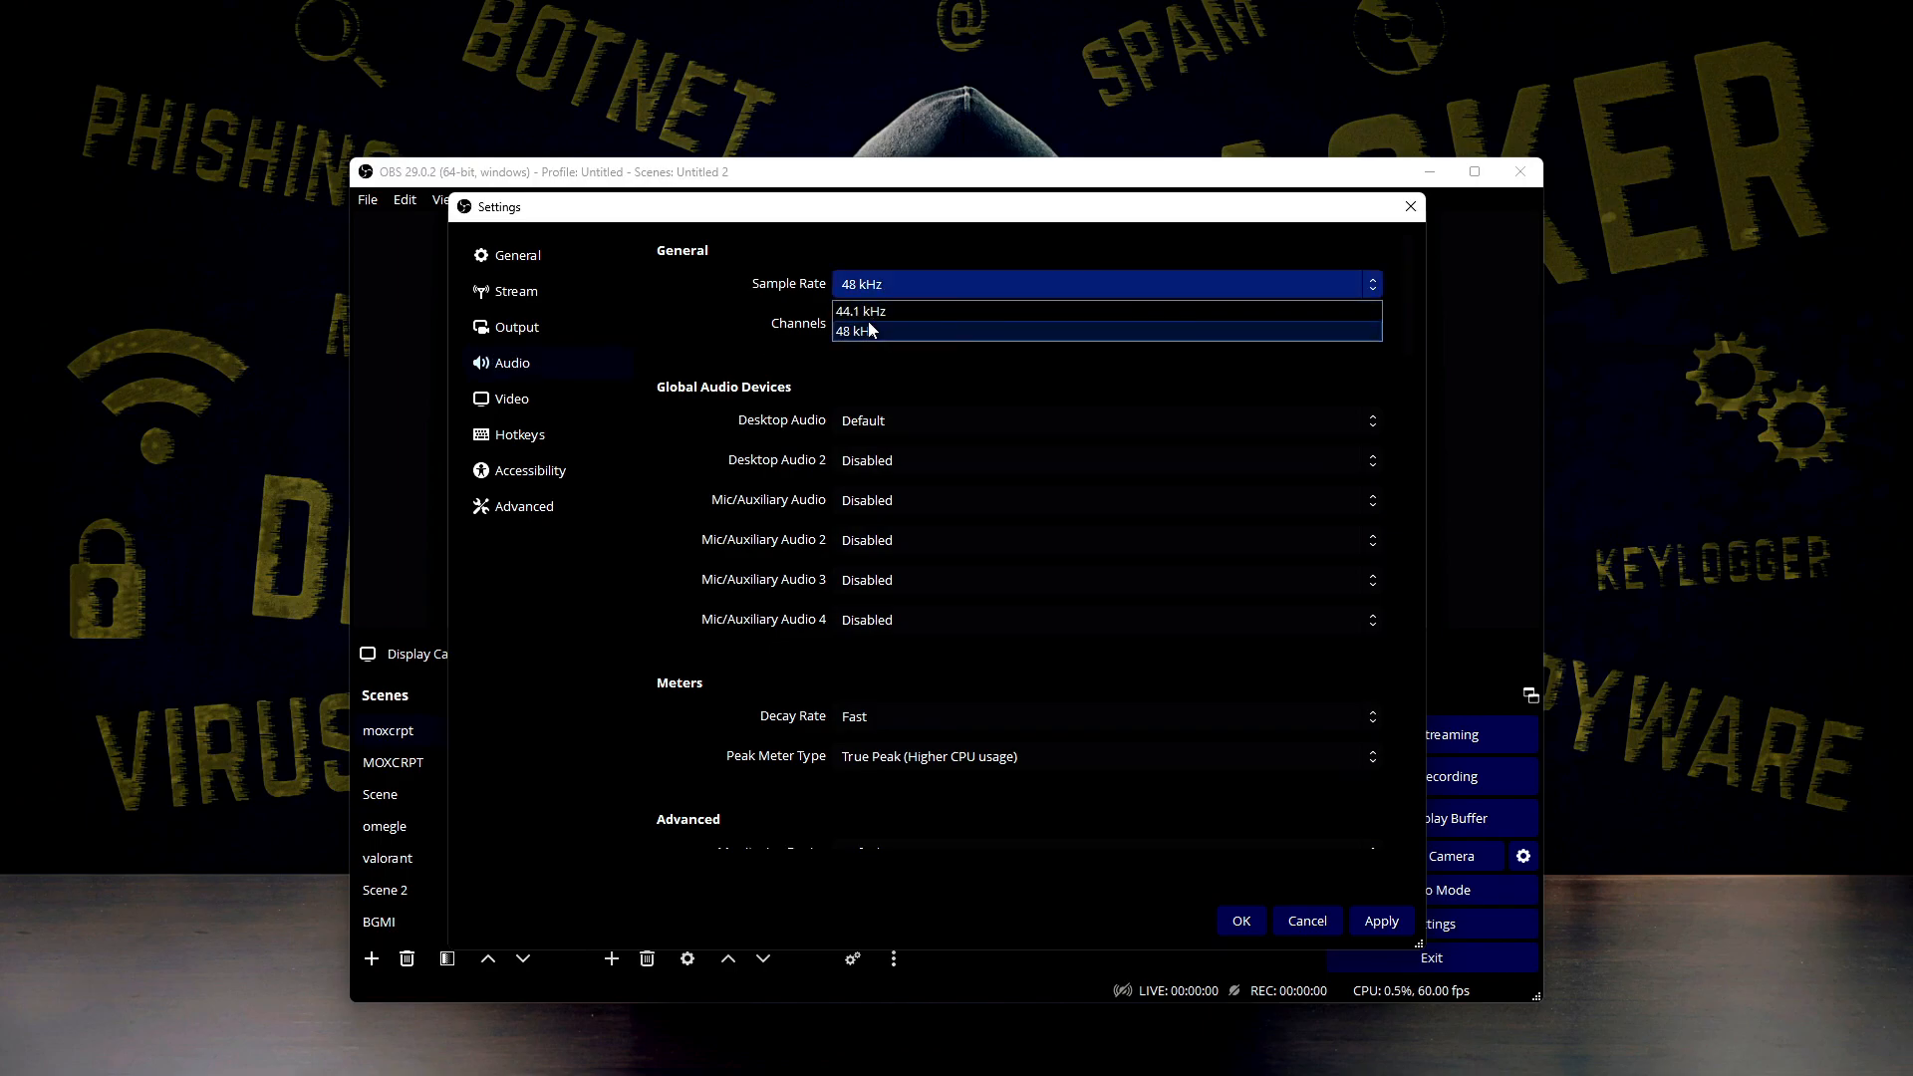
click(868, 332)
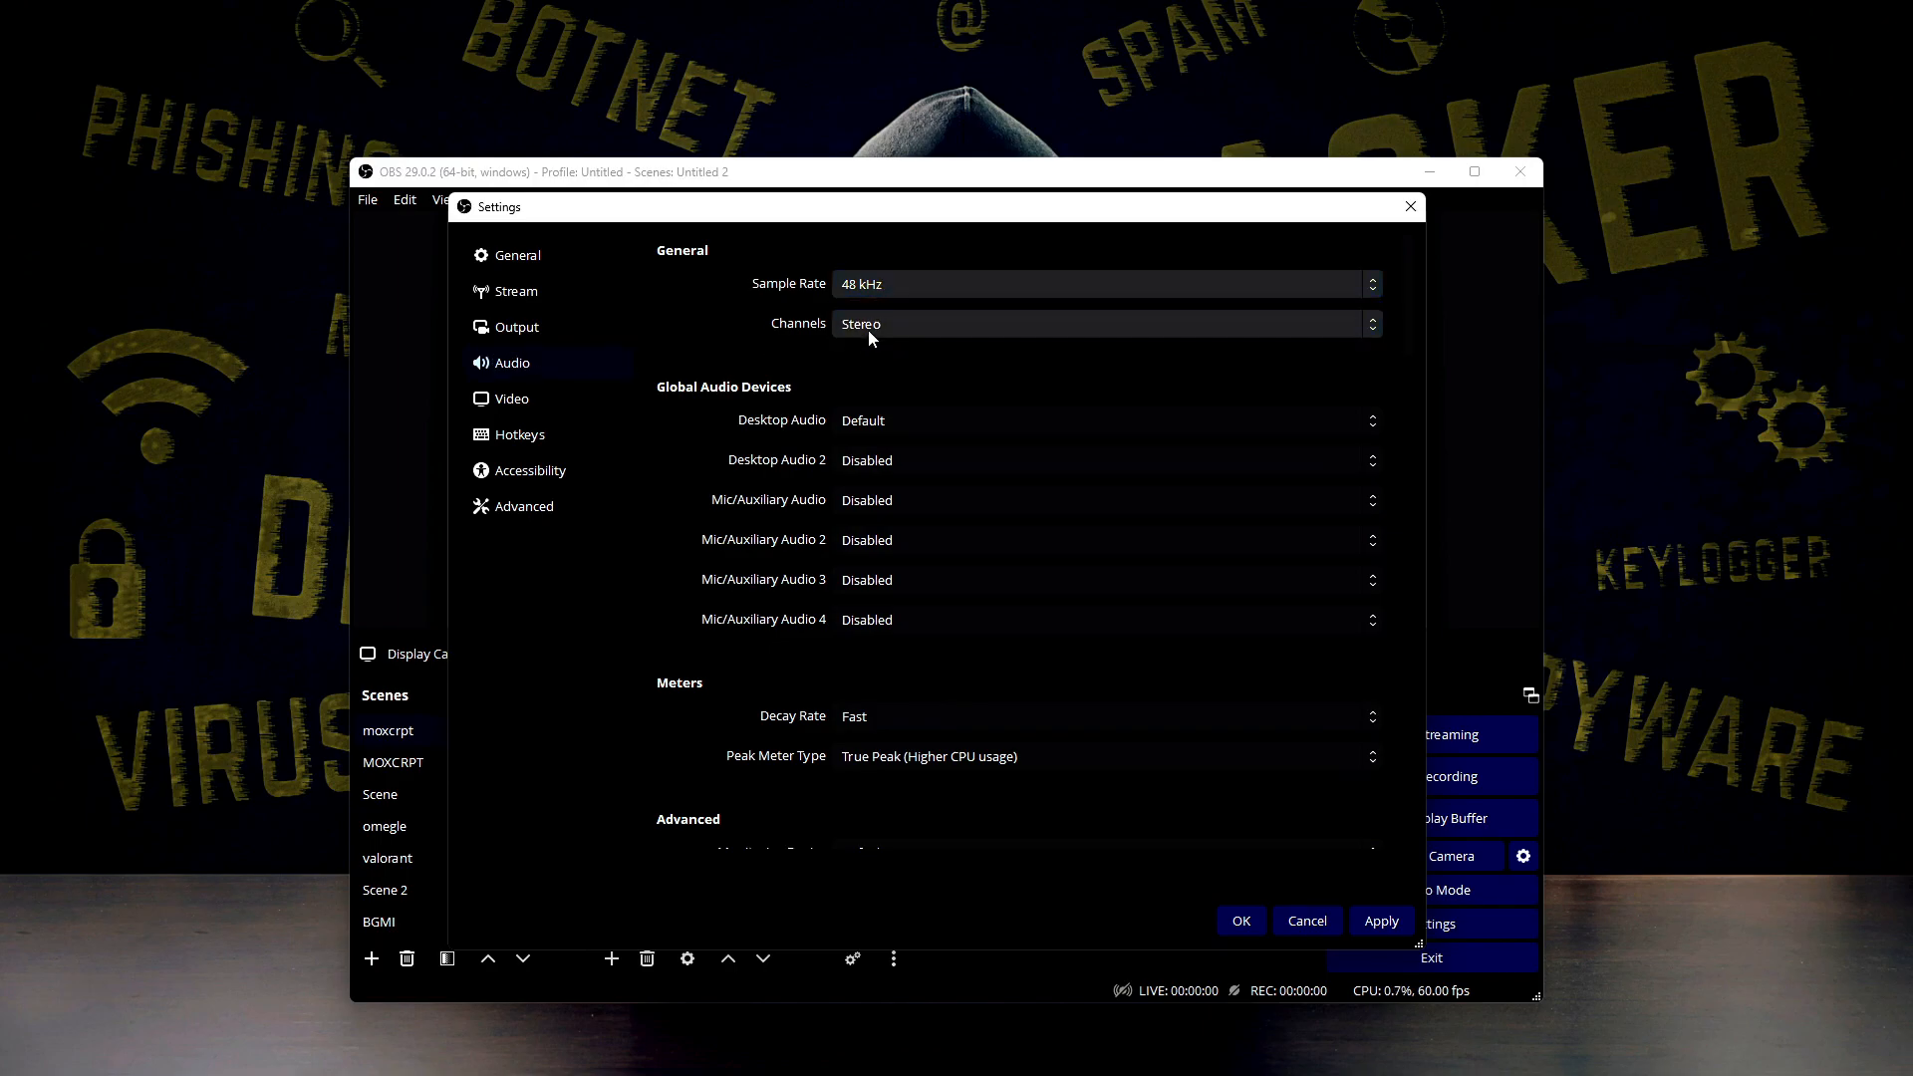
click(870, 333)
click(870, 334)
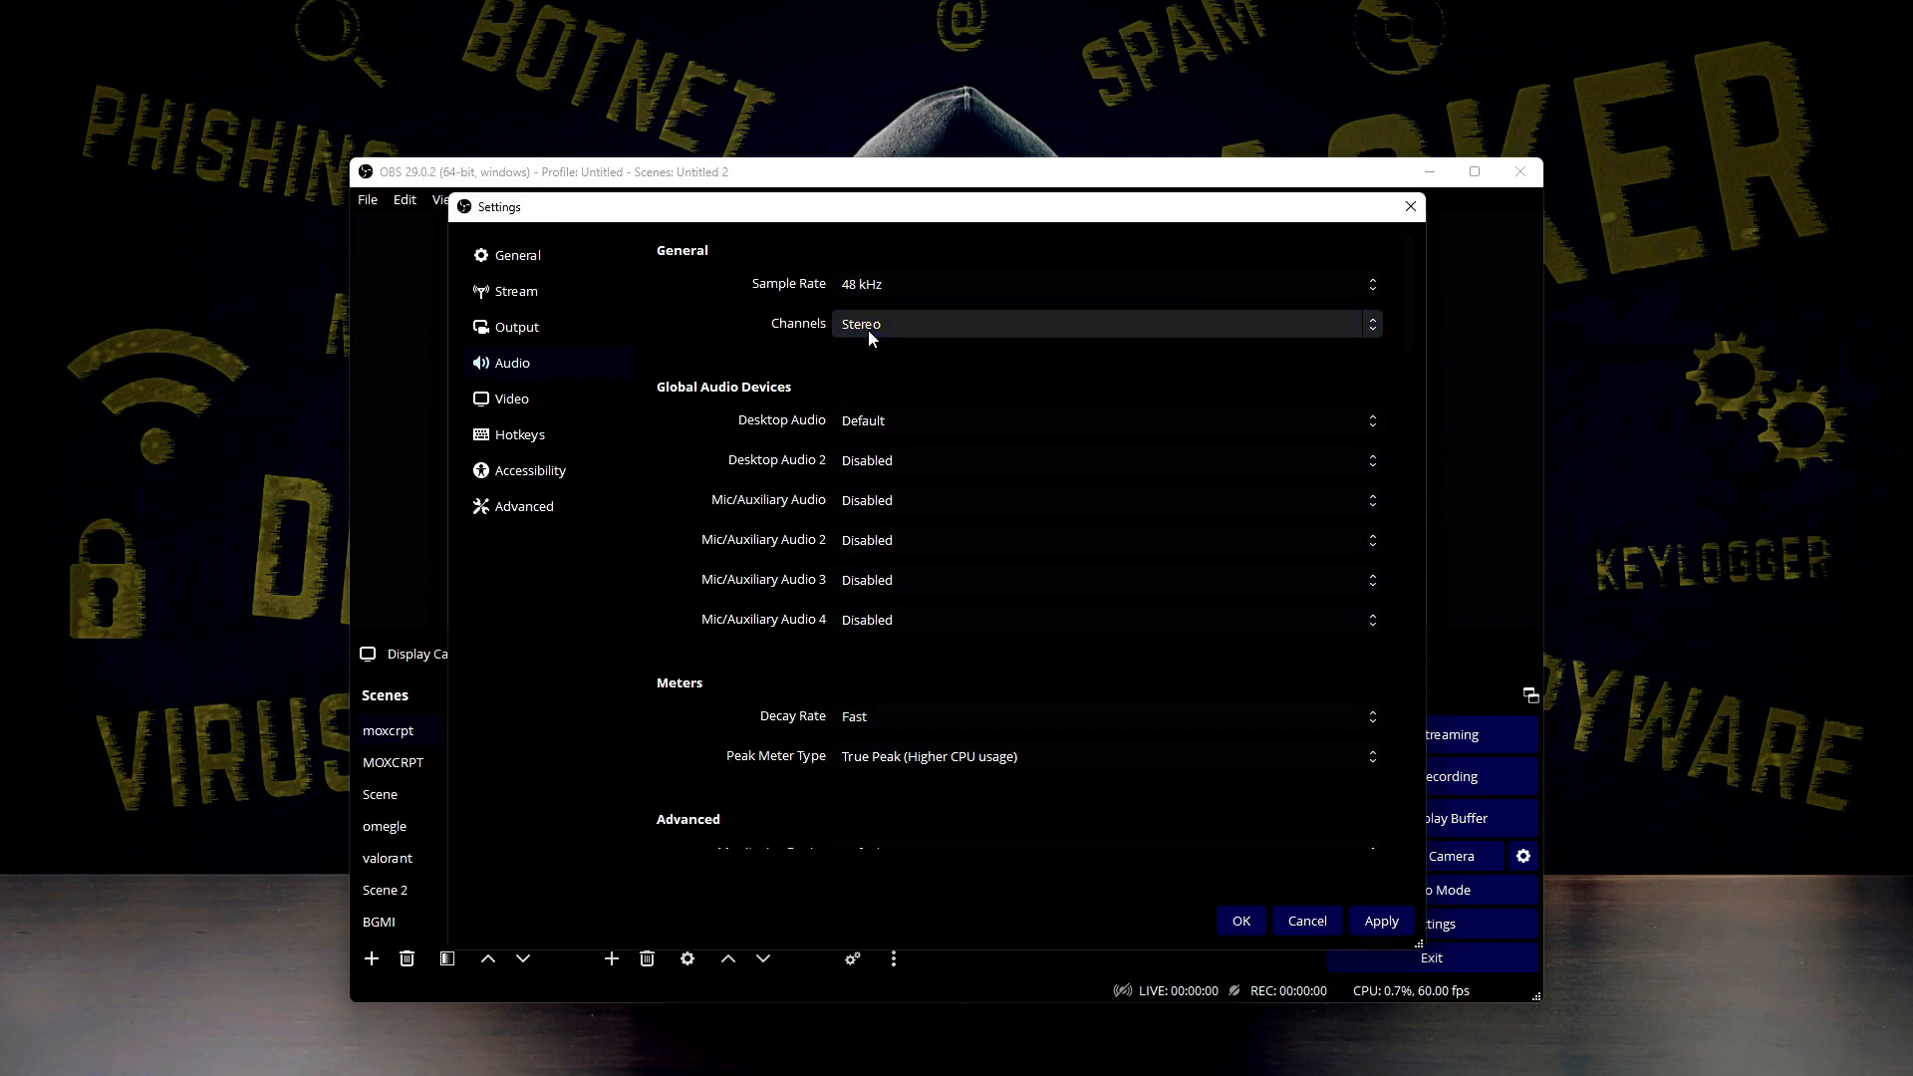
Select Default as the global Desktop Audio device
click(853, 424)
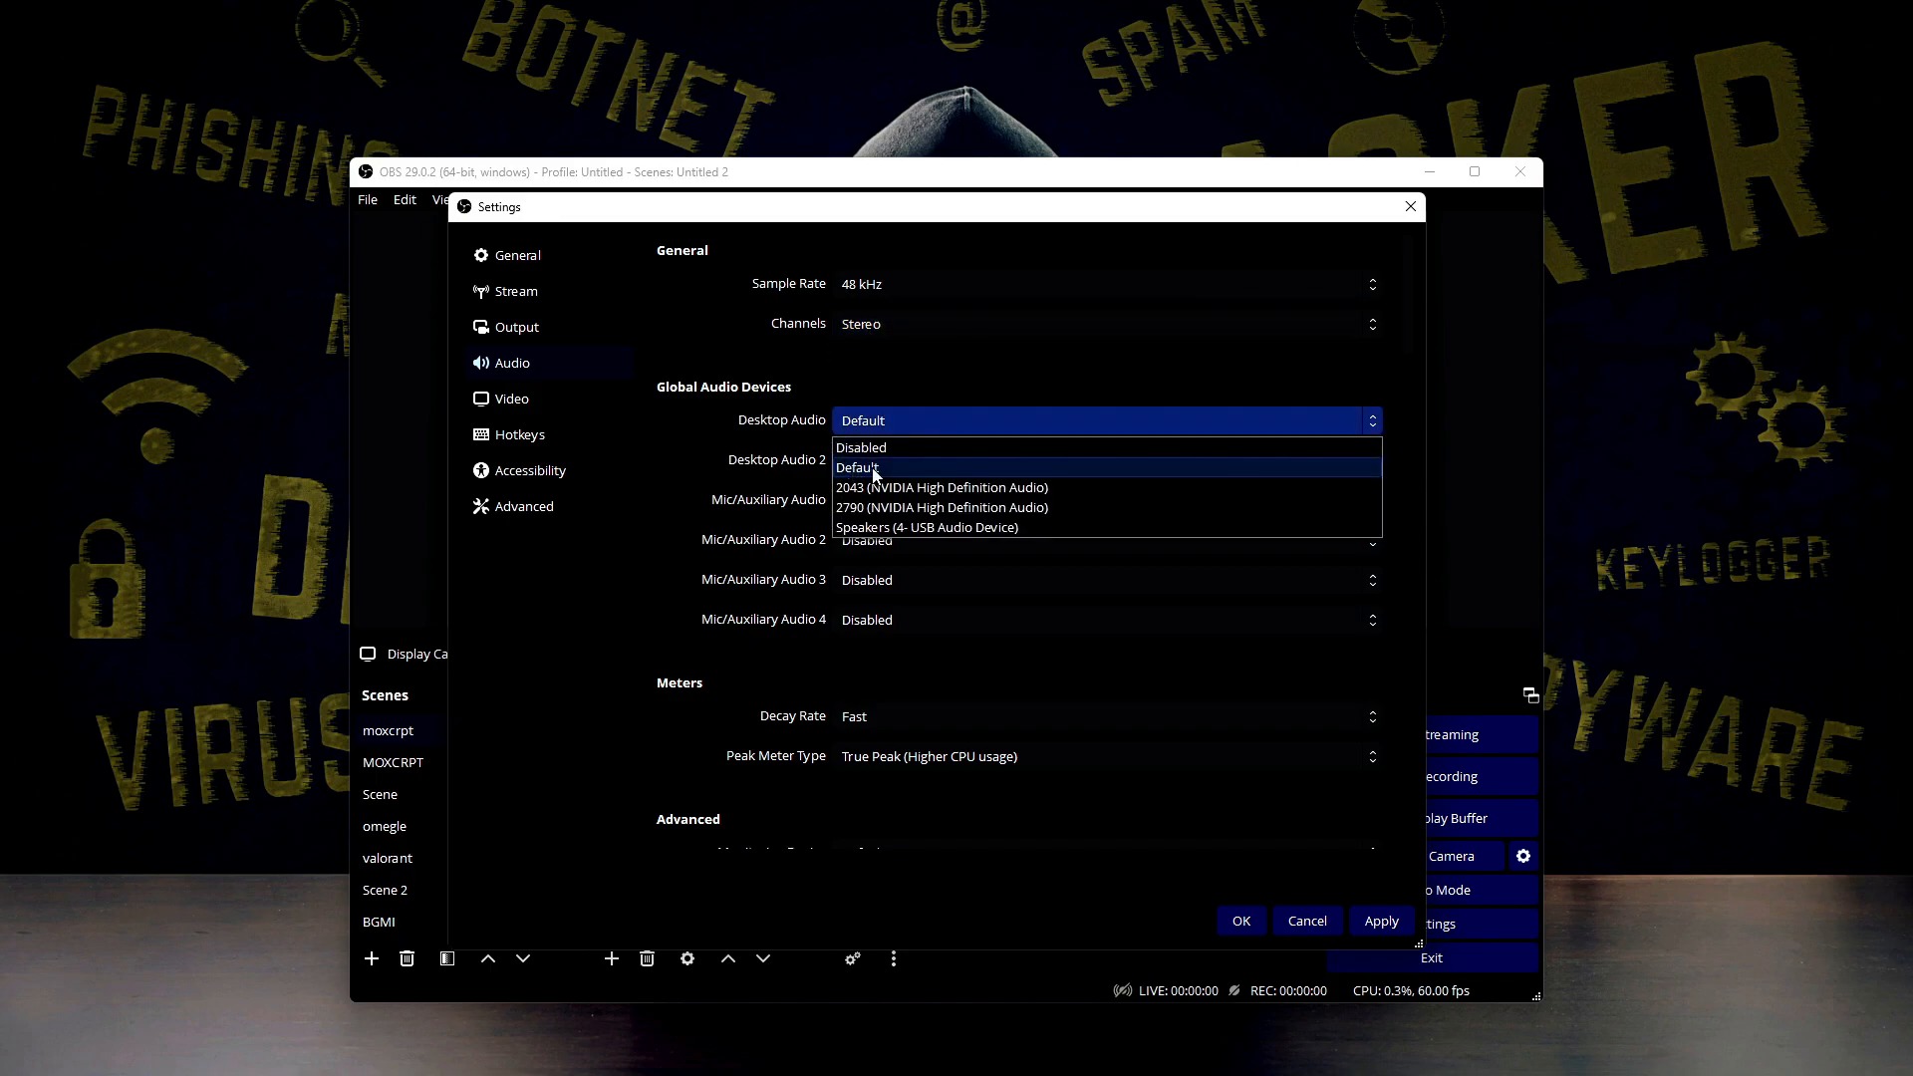
click(905, 471)
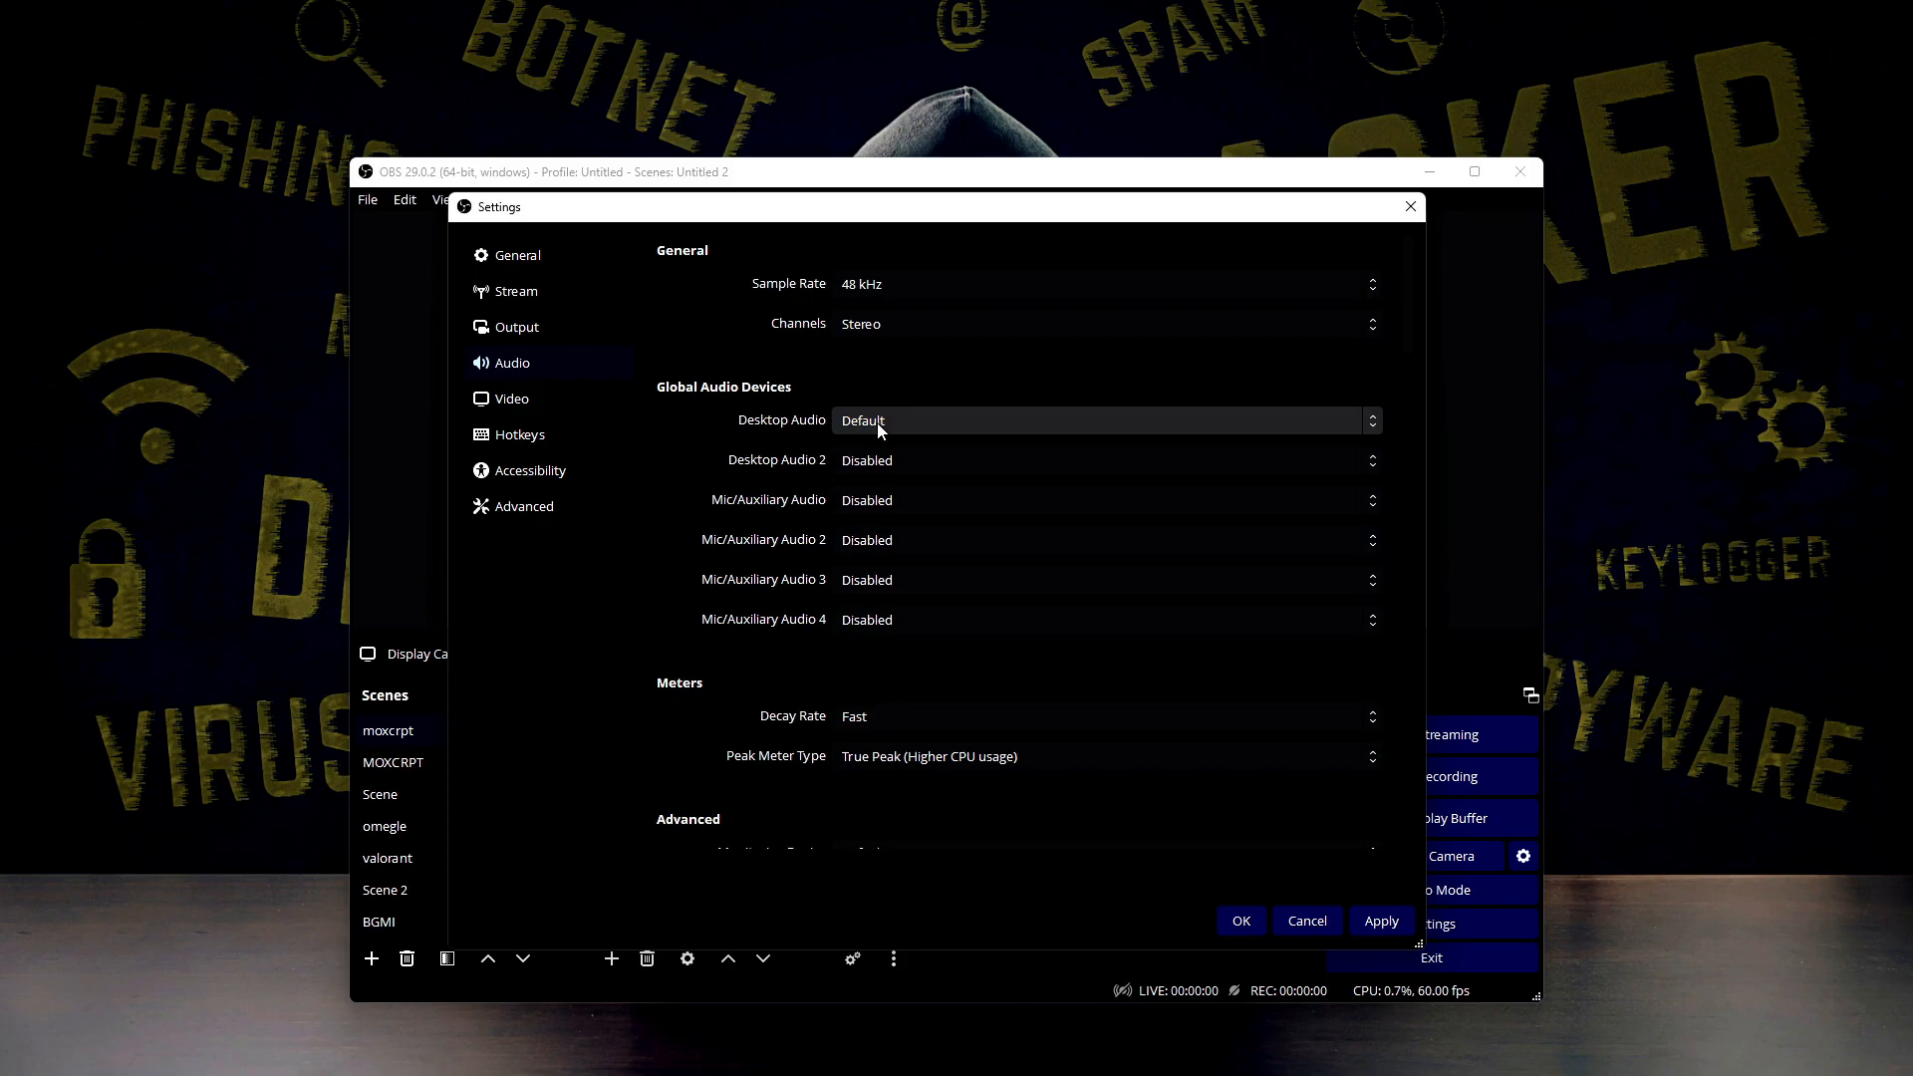
click(882, 429)
click(878, 469)
Check the audio meter options for decay rate and peak meter type
scroll(753, 679, down, 3)
click(859, 371)
click(821, 399)
click(863, 398)
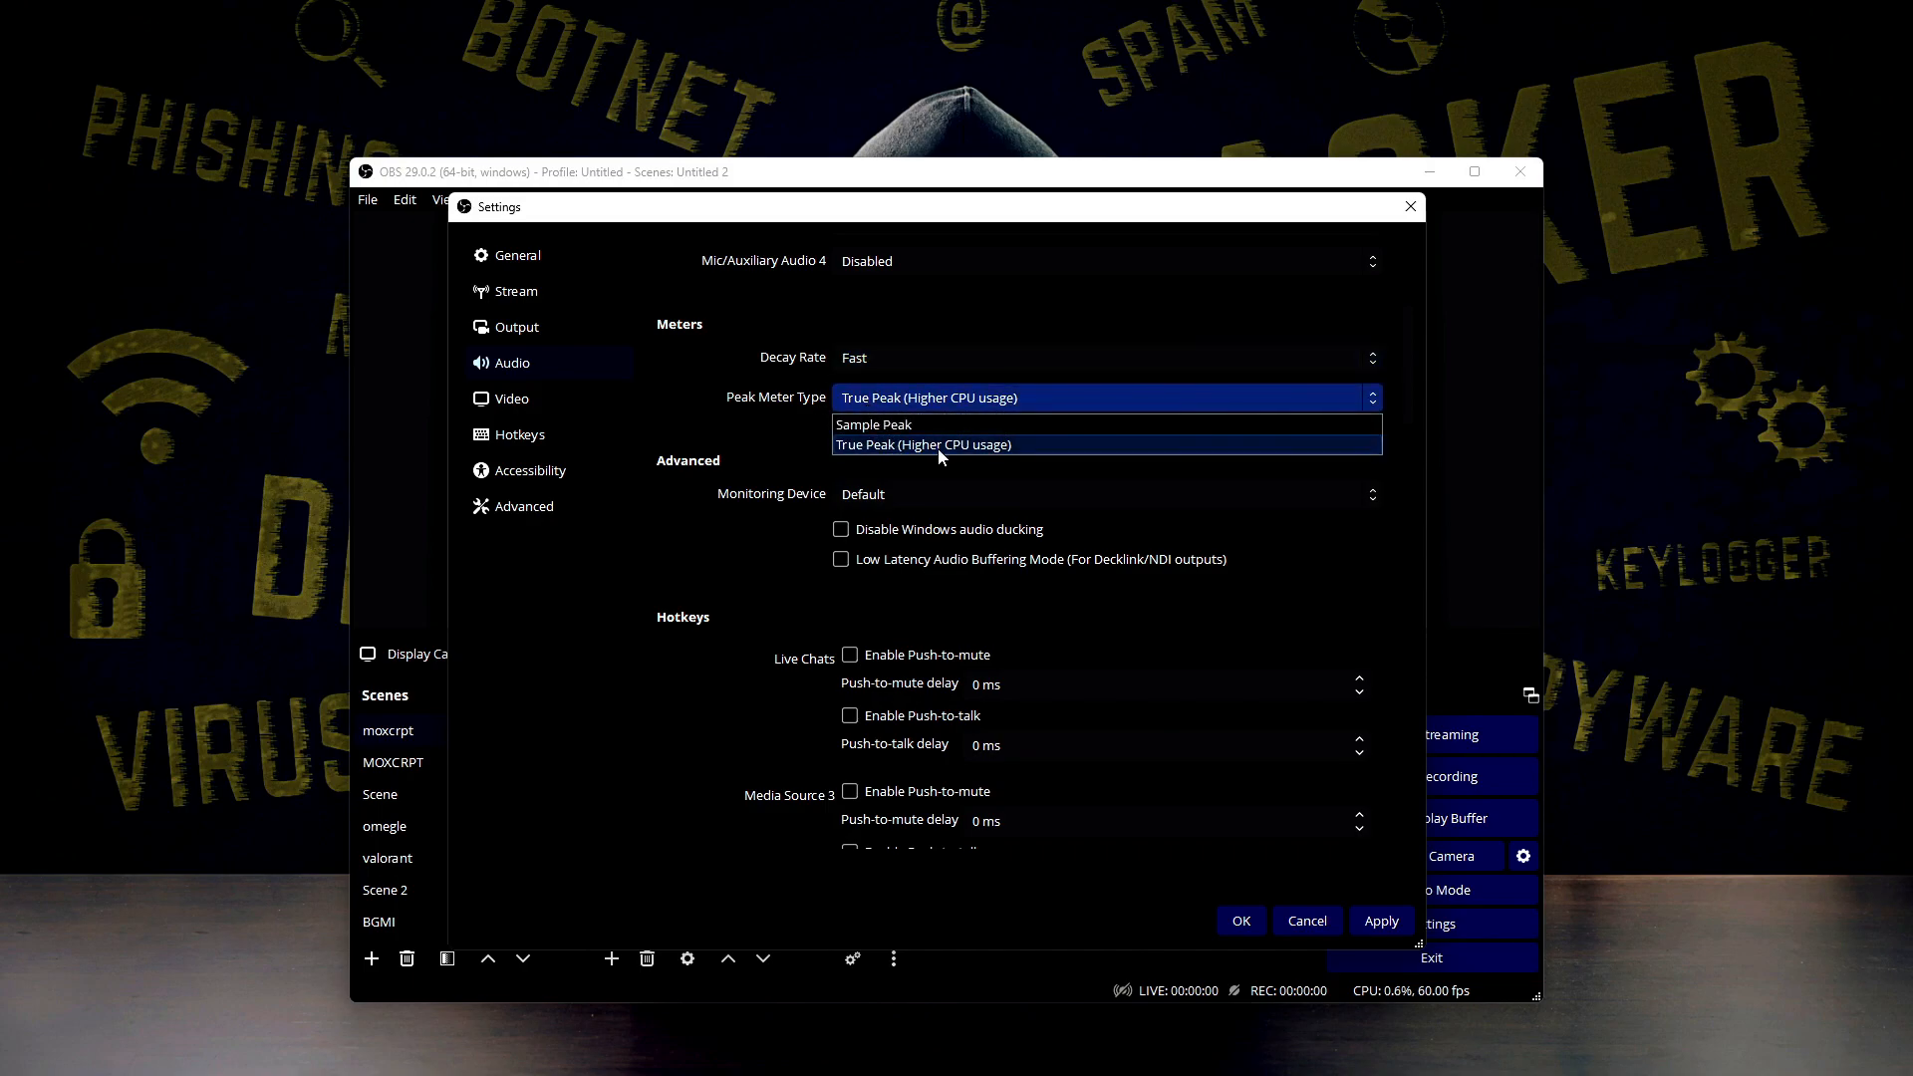
click(793, 399)
Review the remaining audio settings, including the monitoring device and the push-to-mute and push-to-talk hotkey options
scroll(792, 397, down, 1)
click(540, 397)
click(540, 365)
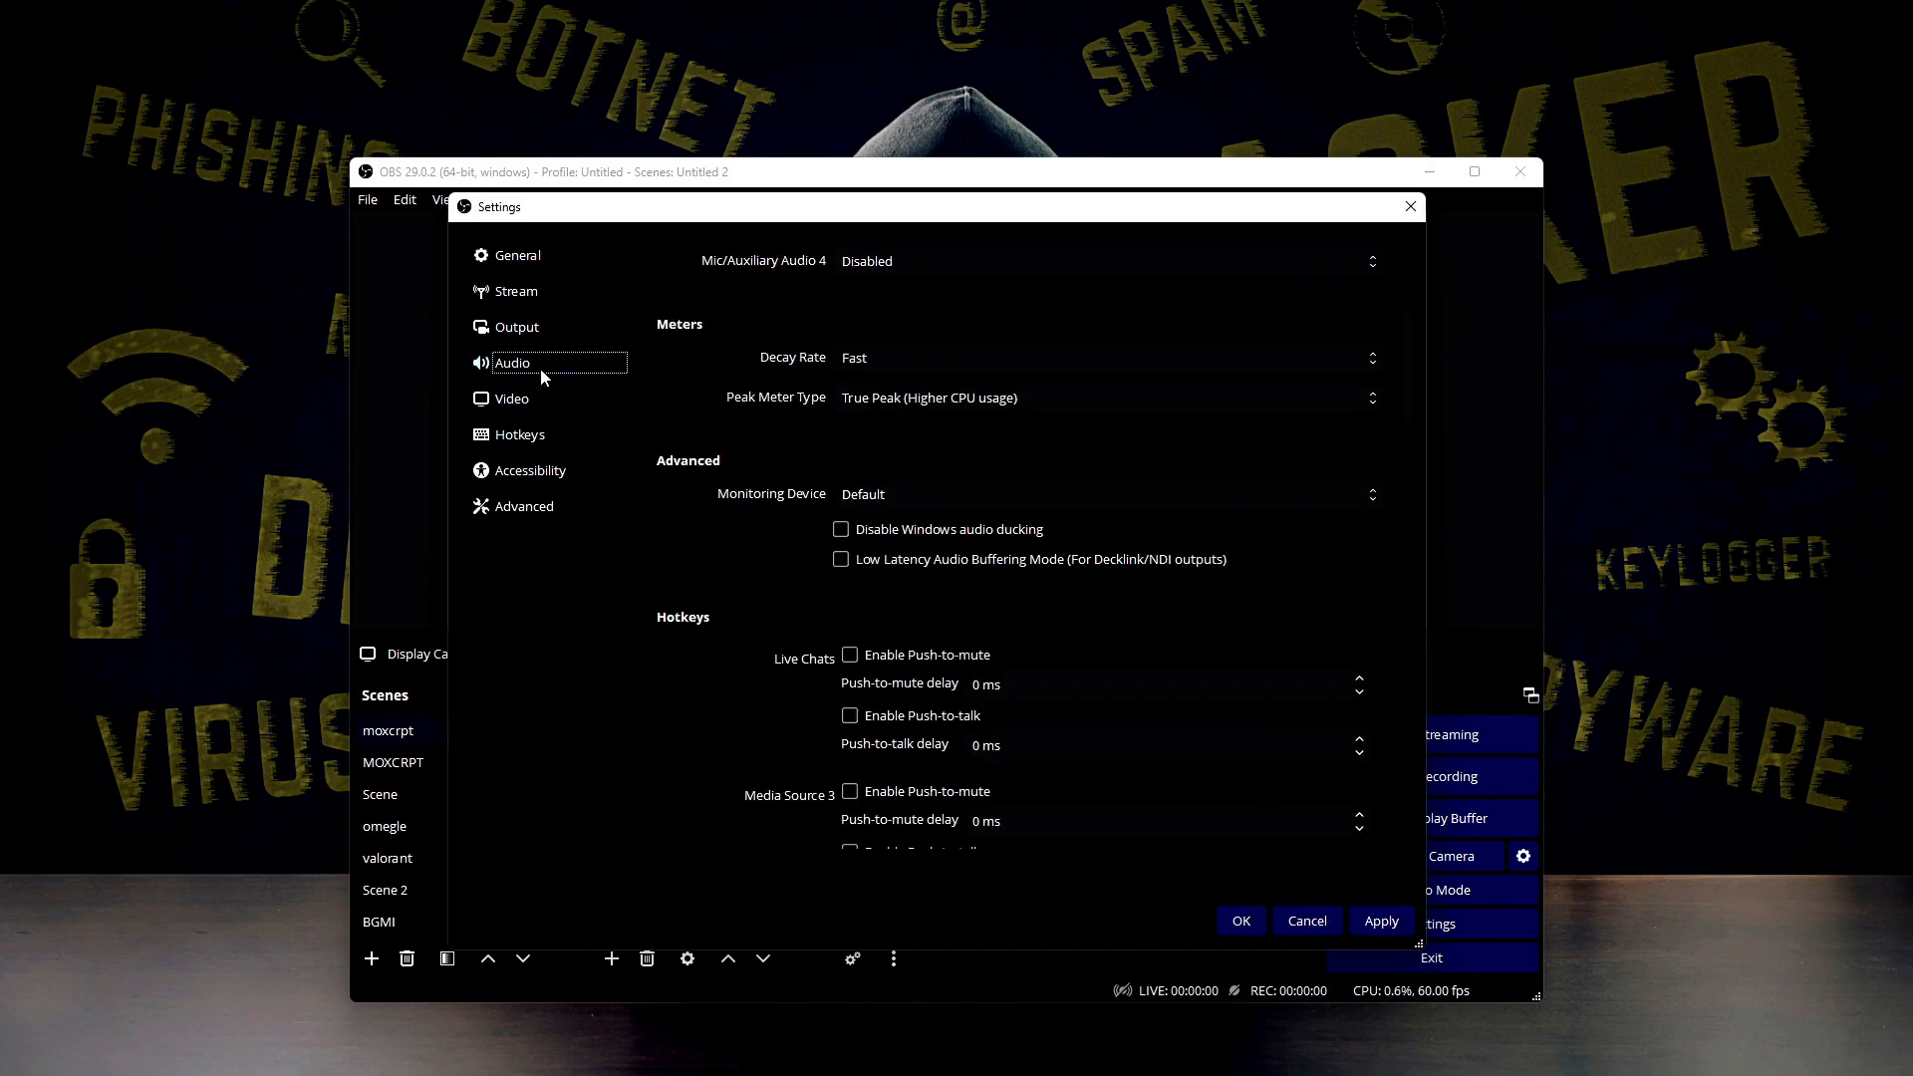
scroll(686, 672, down, 3)
scroll(765, 628, up, 3)
scroll(734, 518, up, 2)
scroll(758, 588, down, 4)
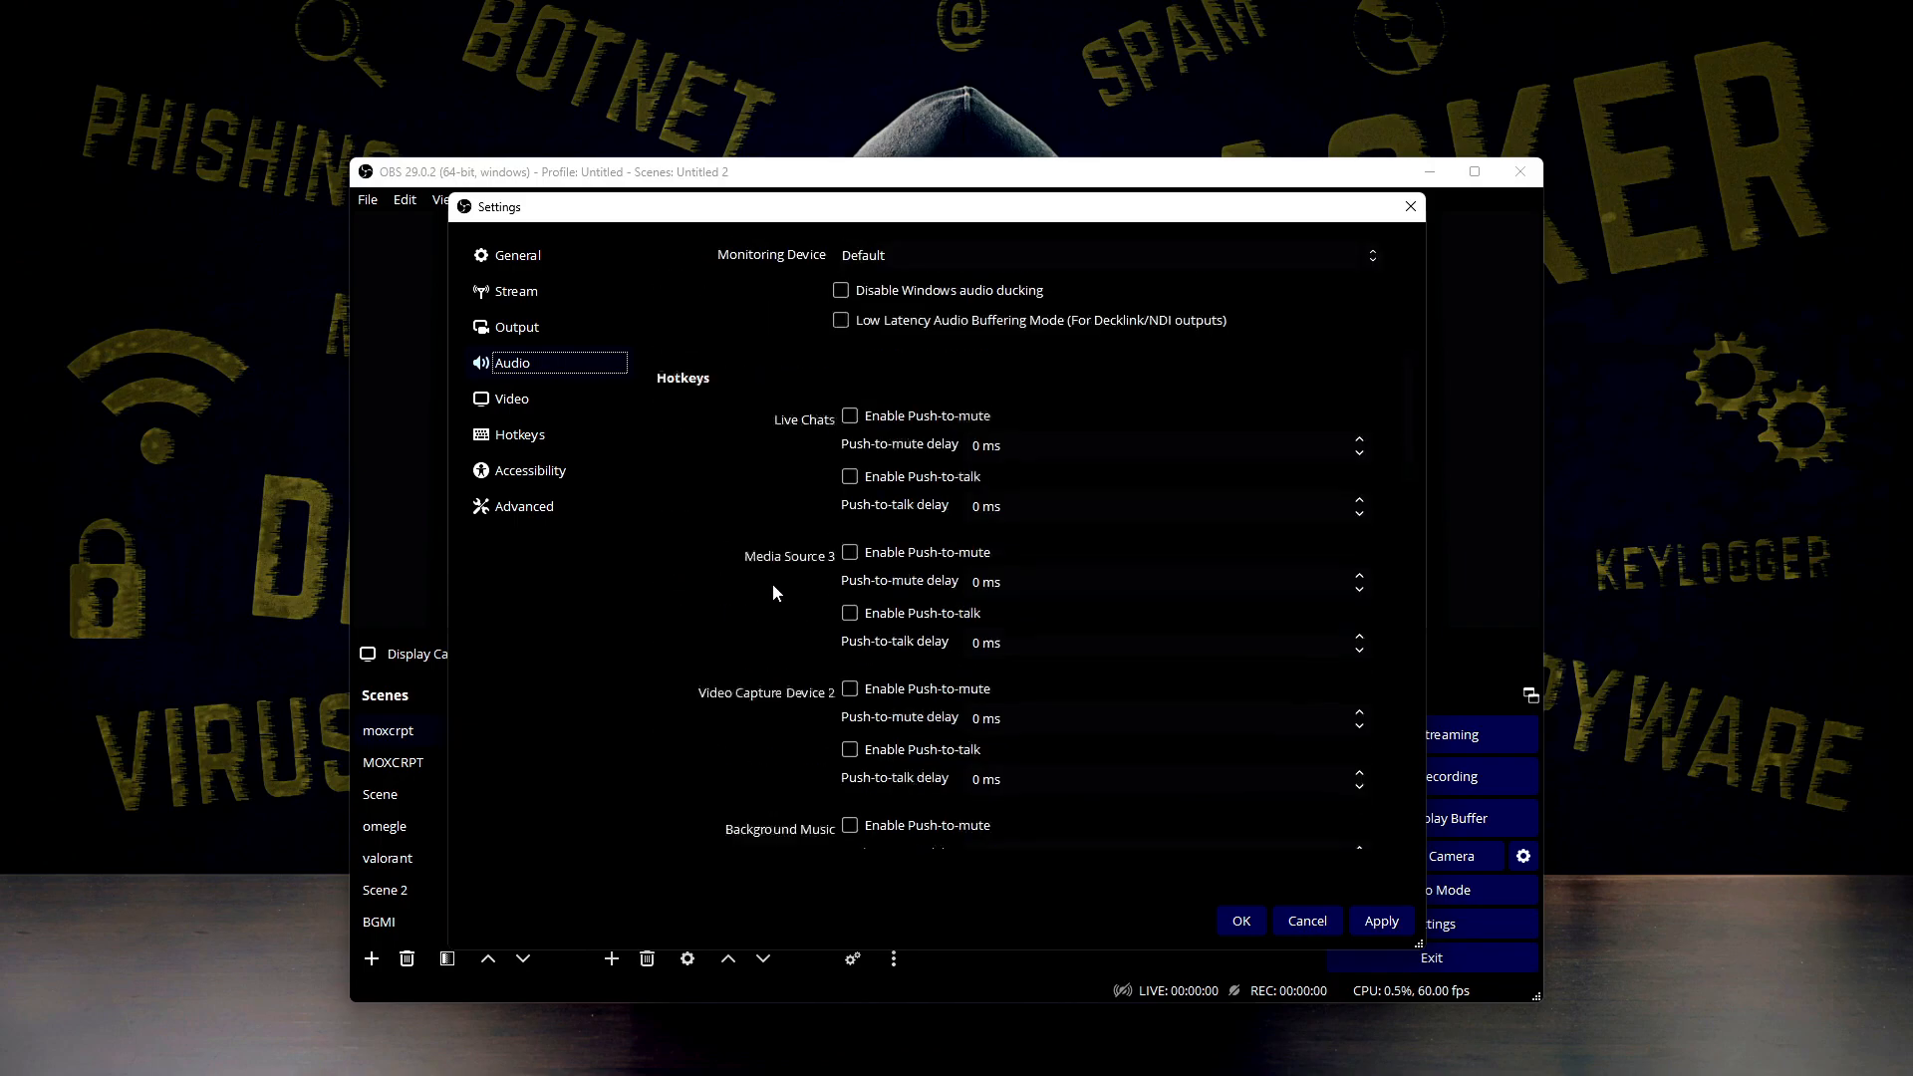
scroll(774, 583, up, 3)
scroll(767, 559, down, 2)
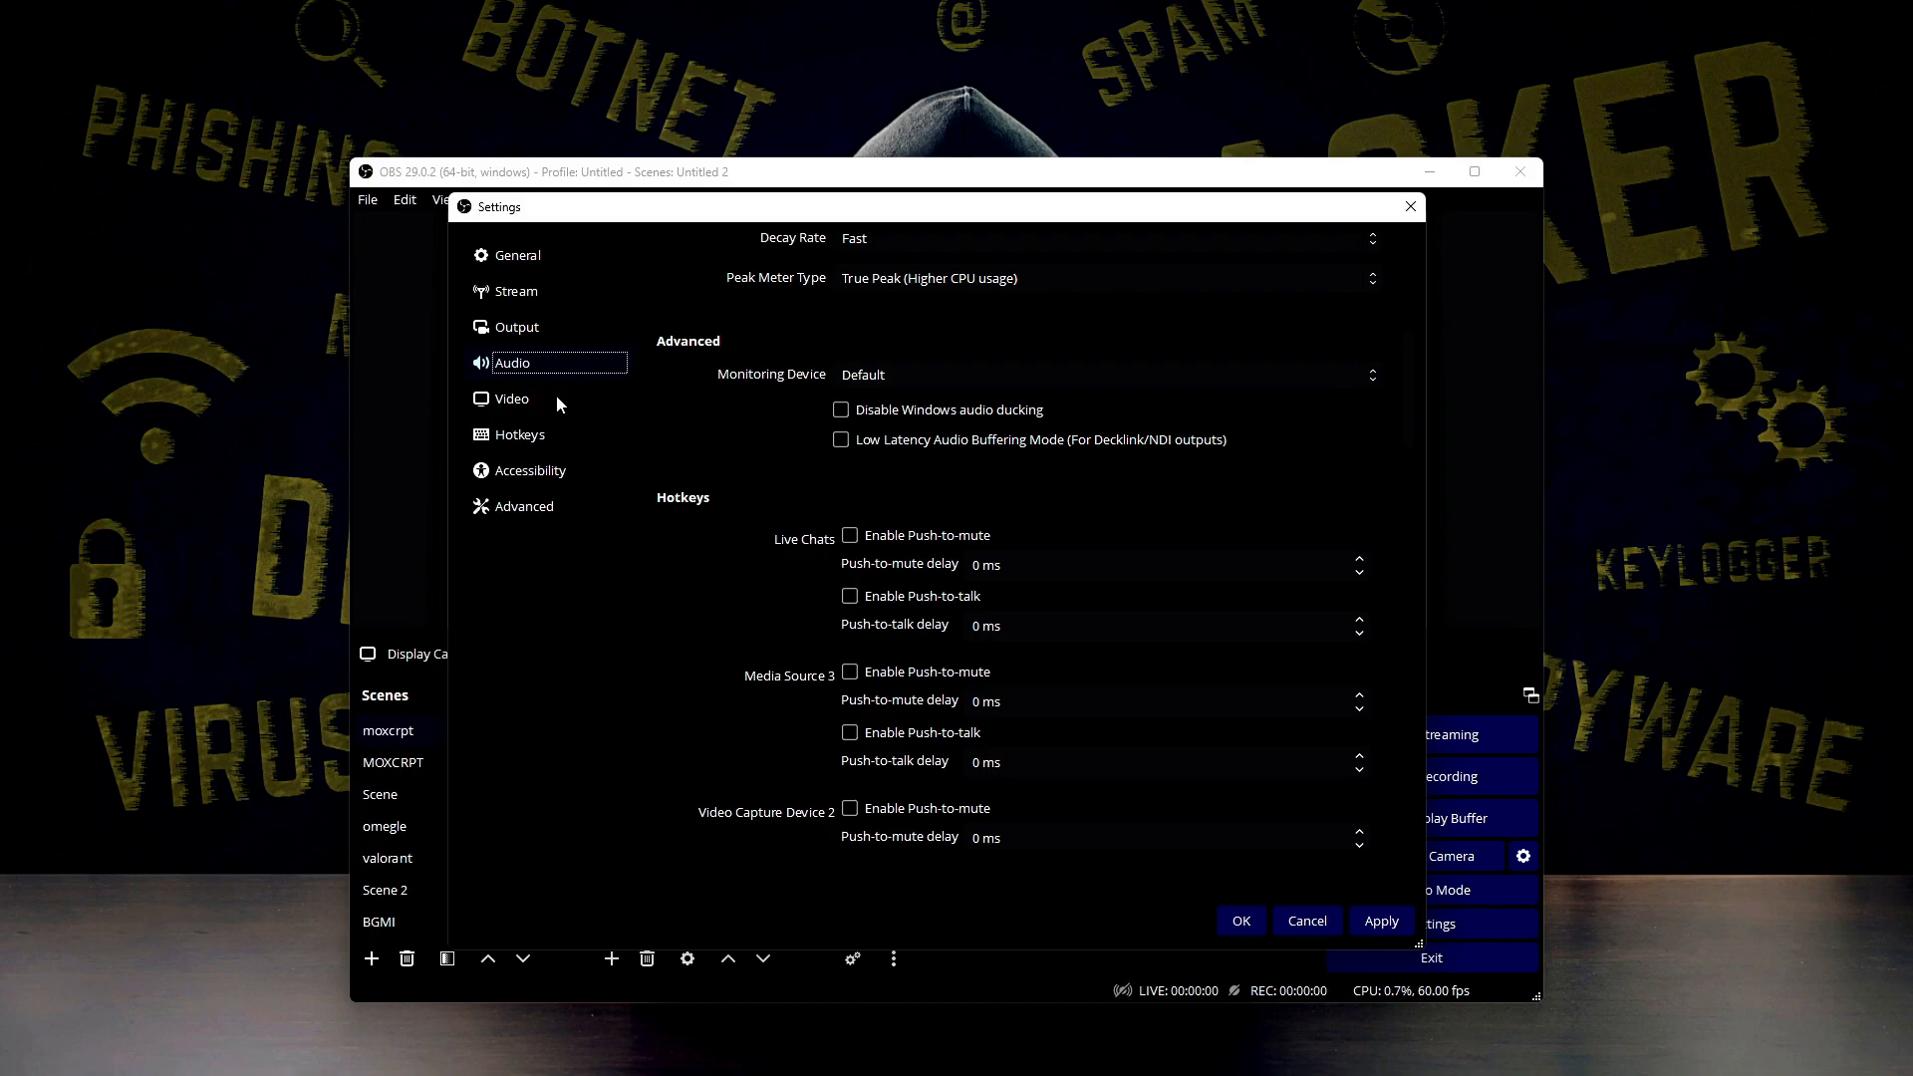
Go to the video settings, check the base canvas resolution and choose 1920x1080 as the output resolution
click(531, 412)
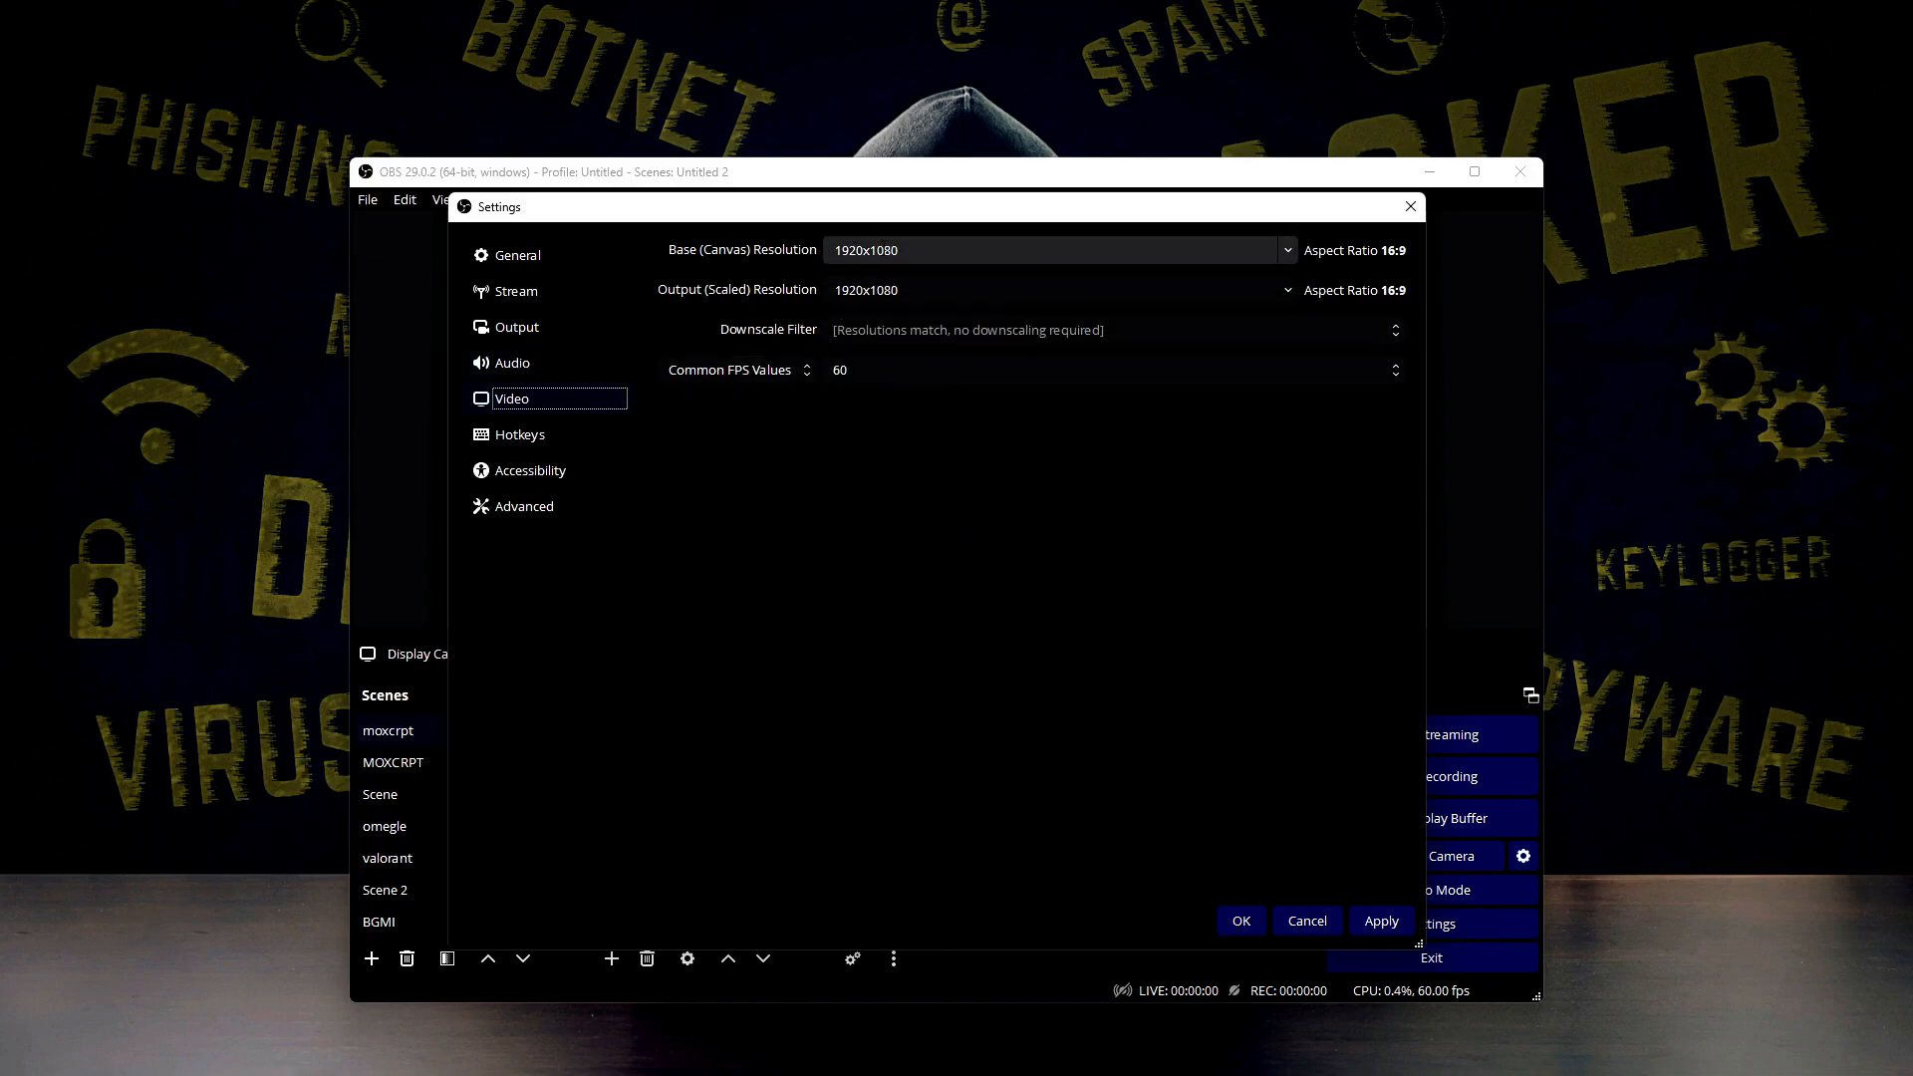
click(883, 250)
drag(838, 249, 952, 247)
click(952, 247)
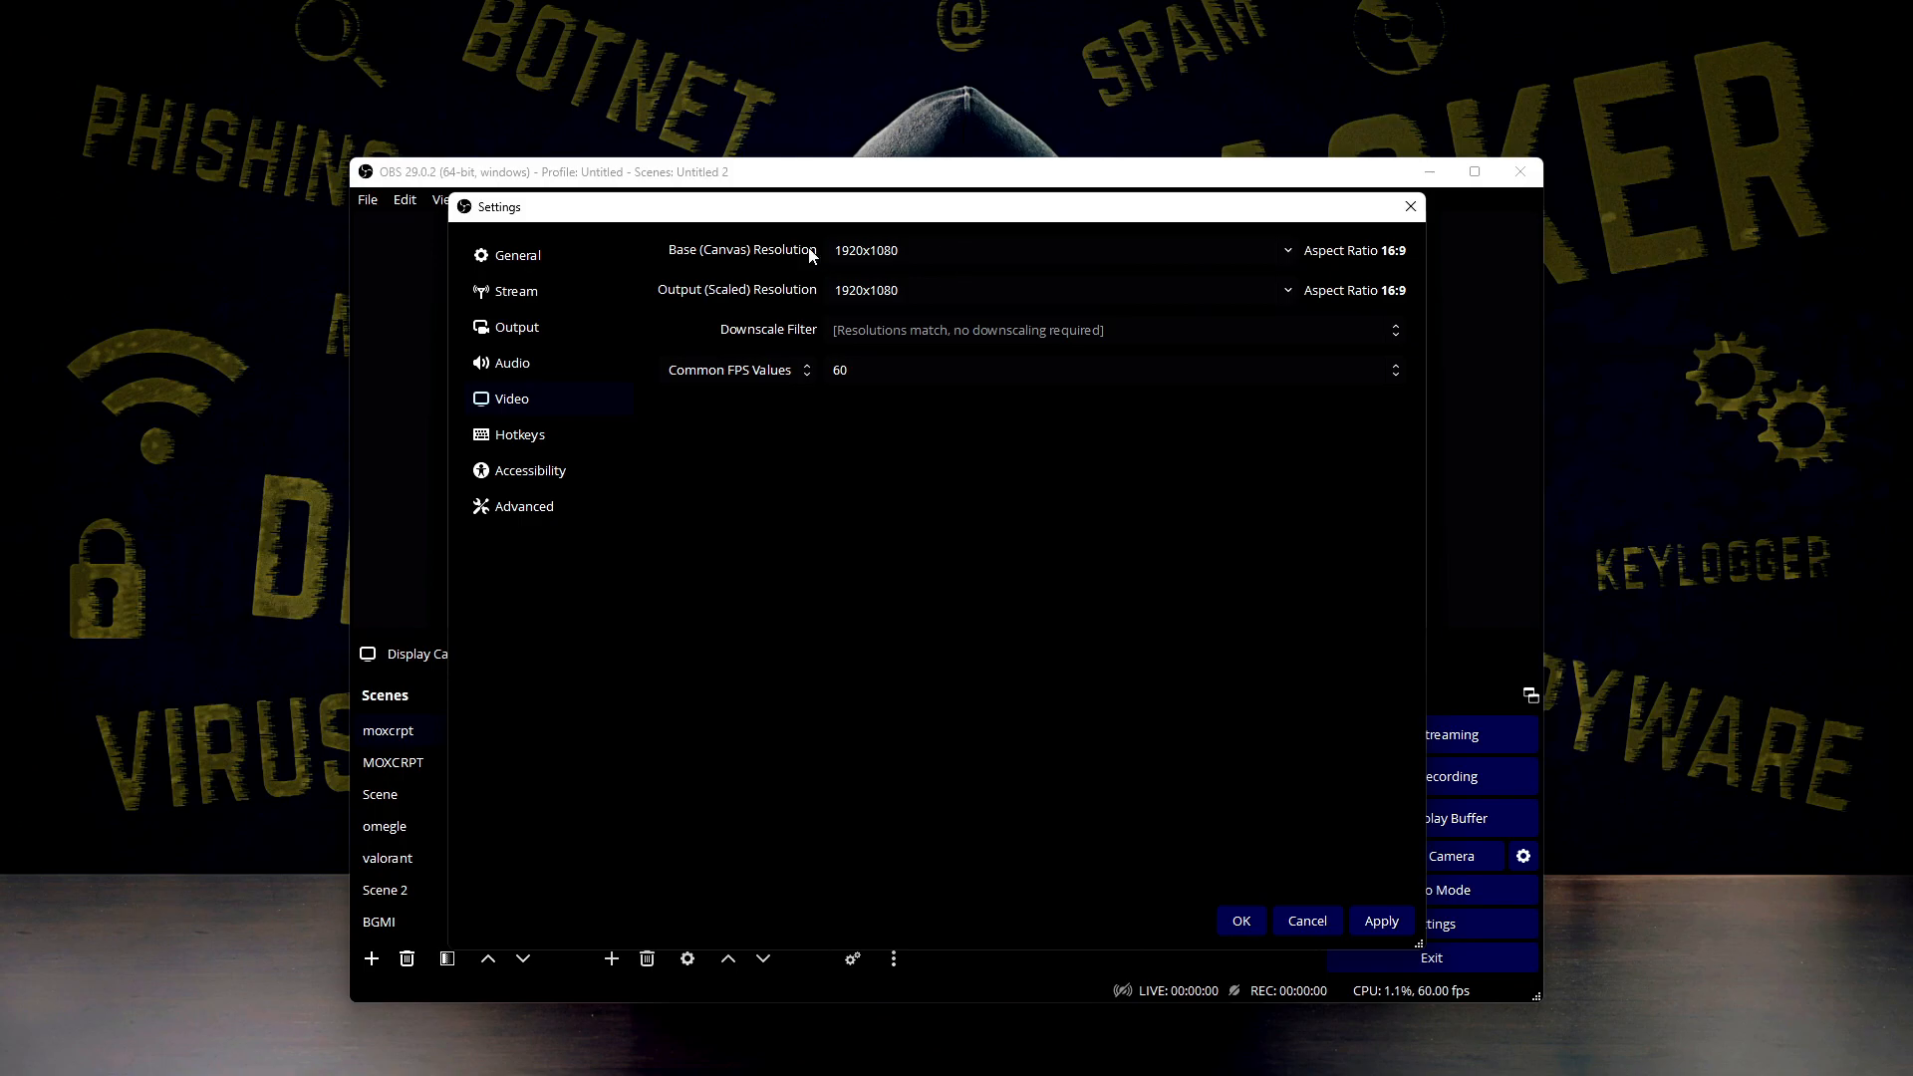
double_click(928, 257)
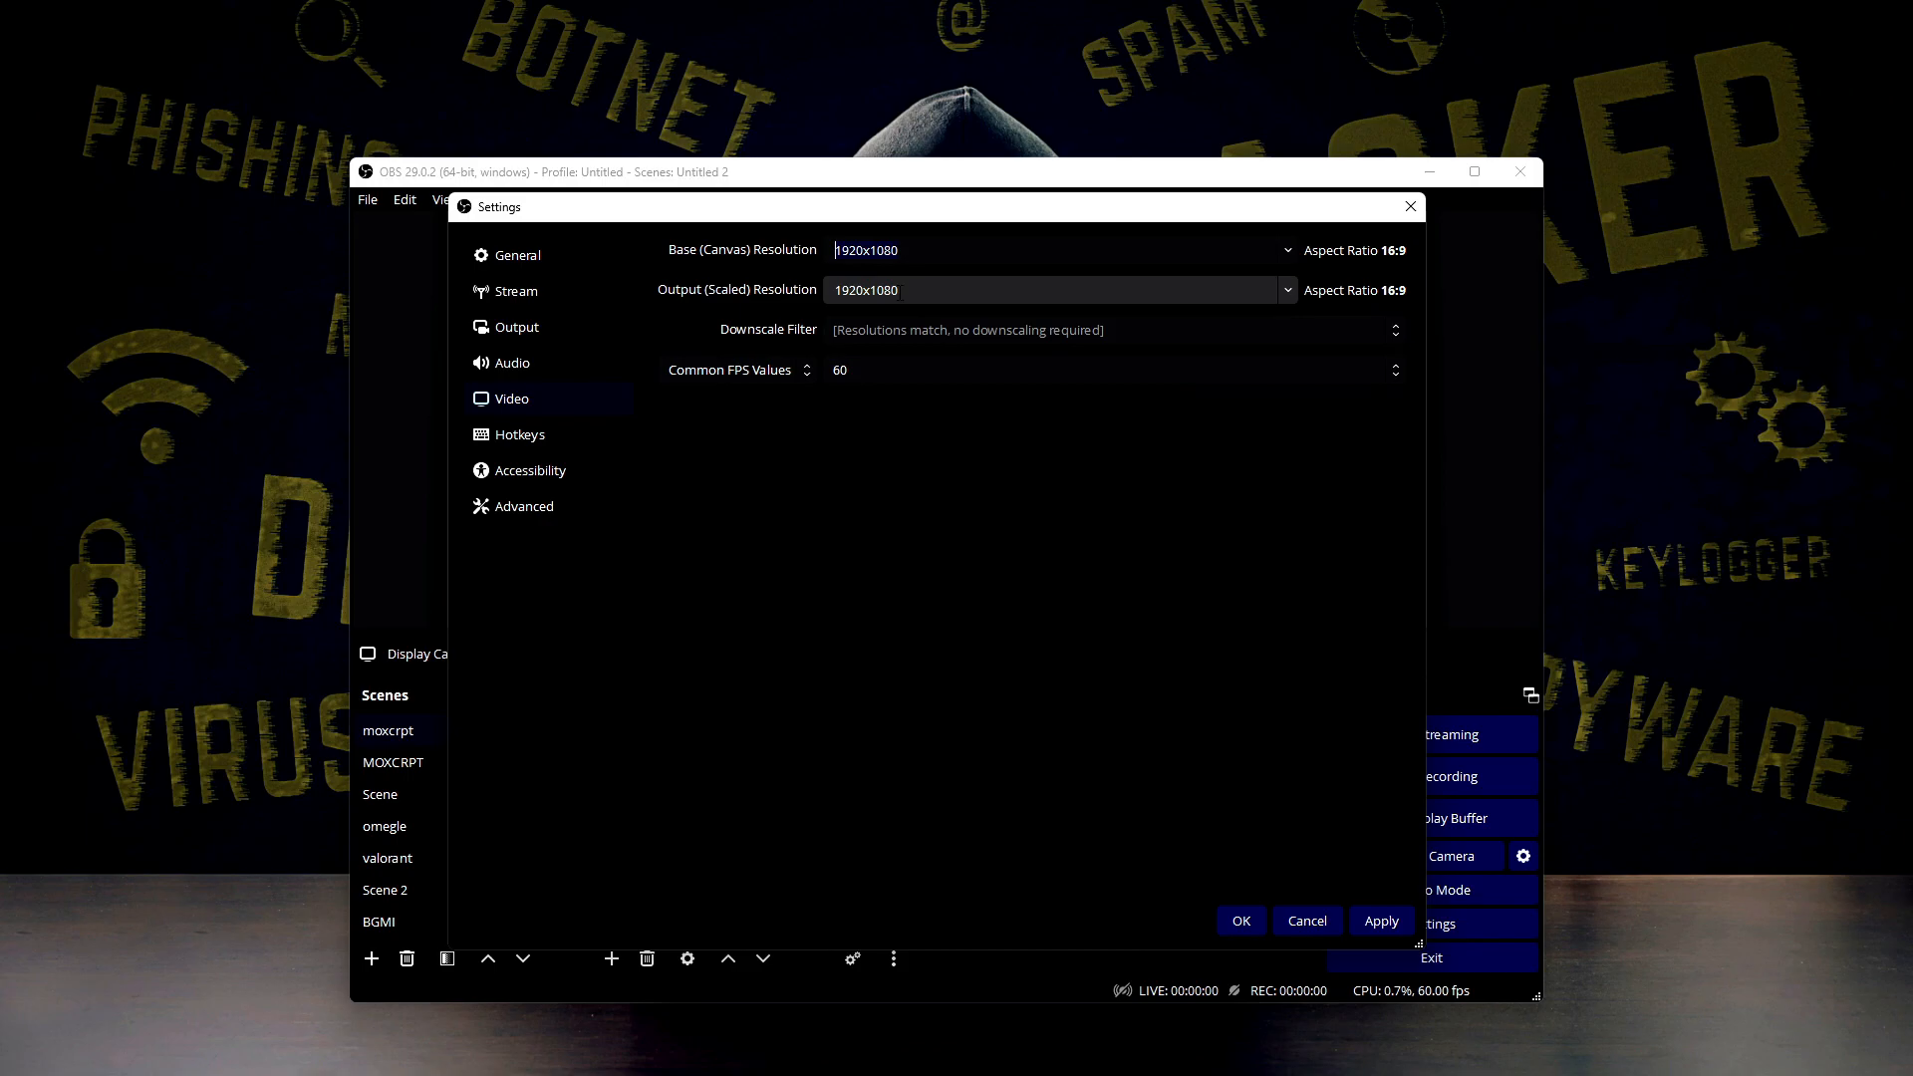
double_click(907, 293)
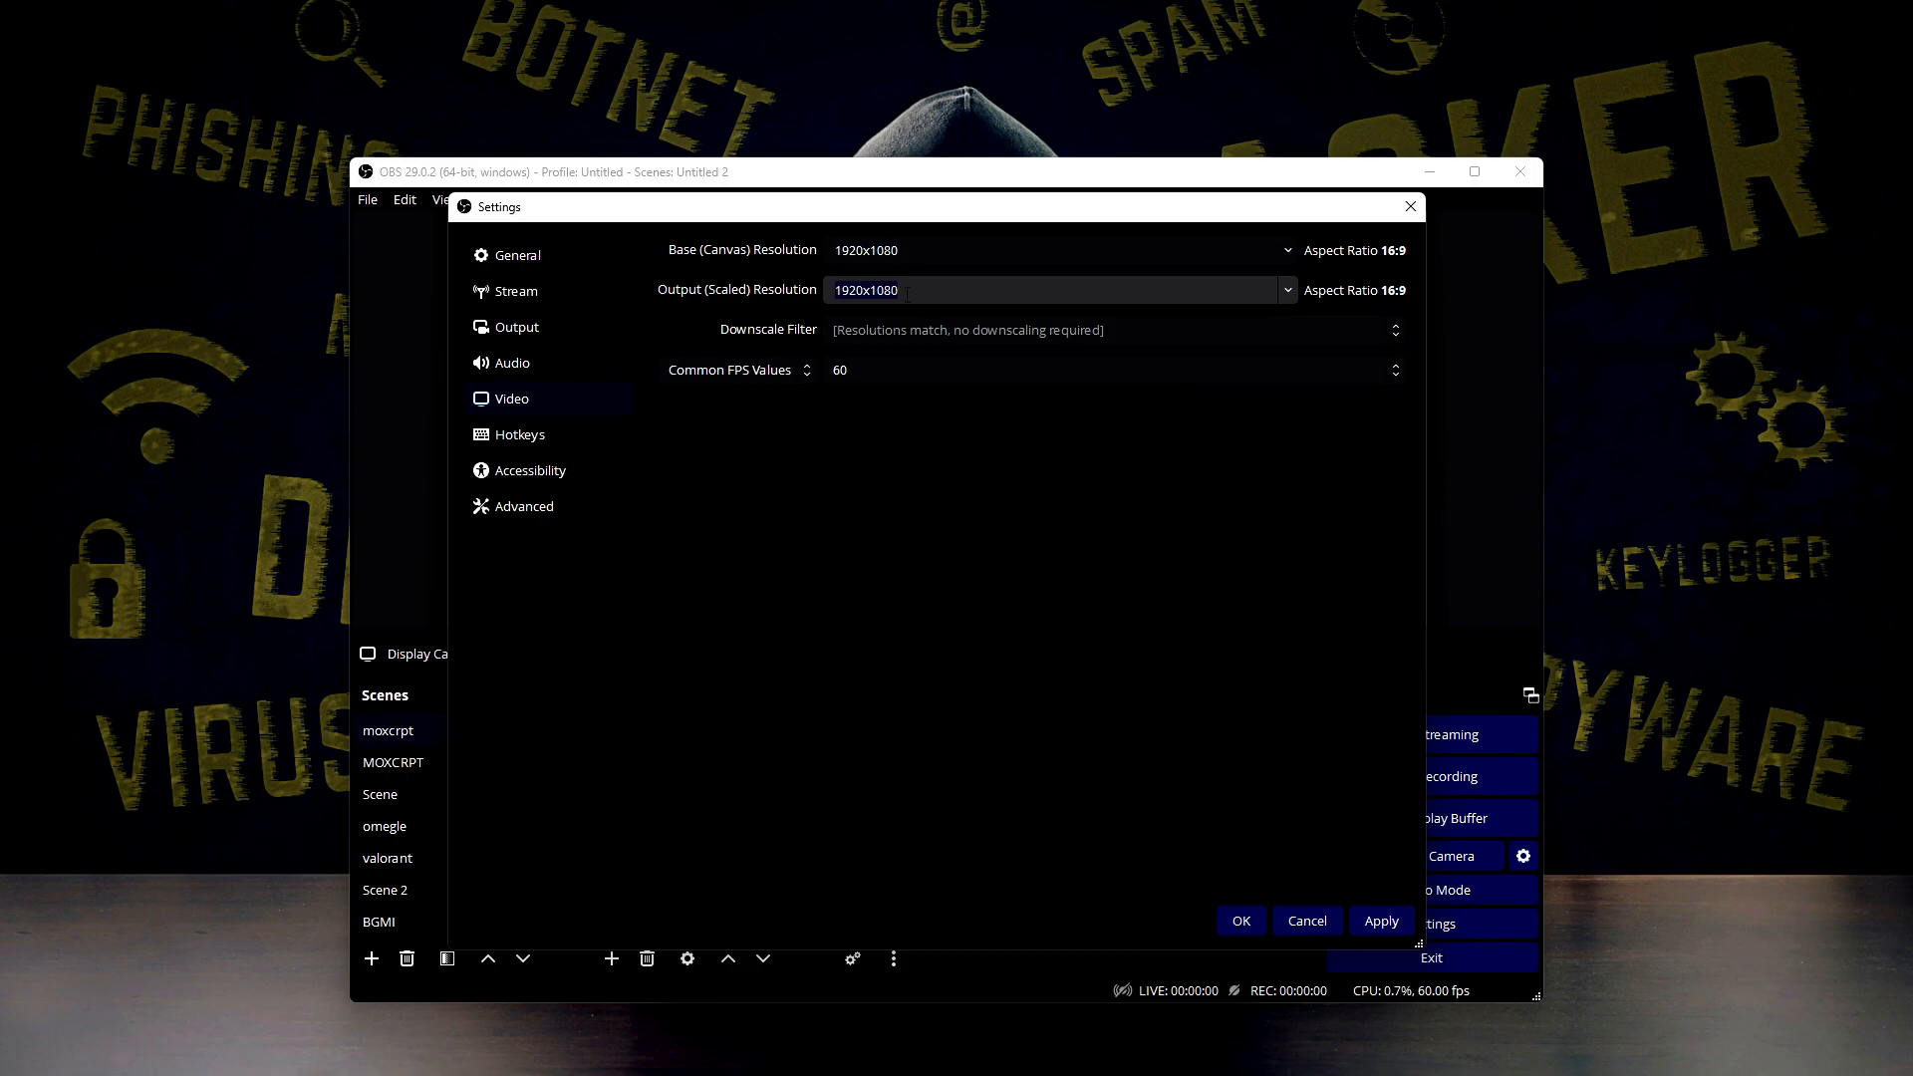
click(1288, 288)
click(919, 319)
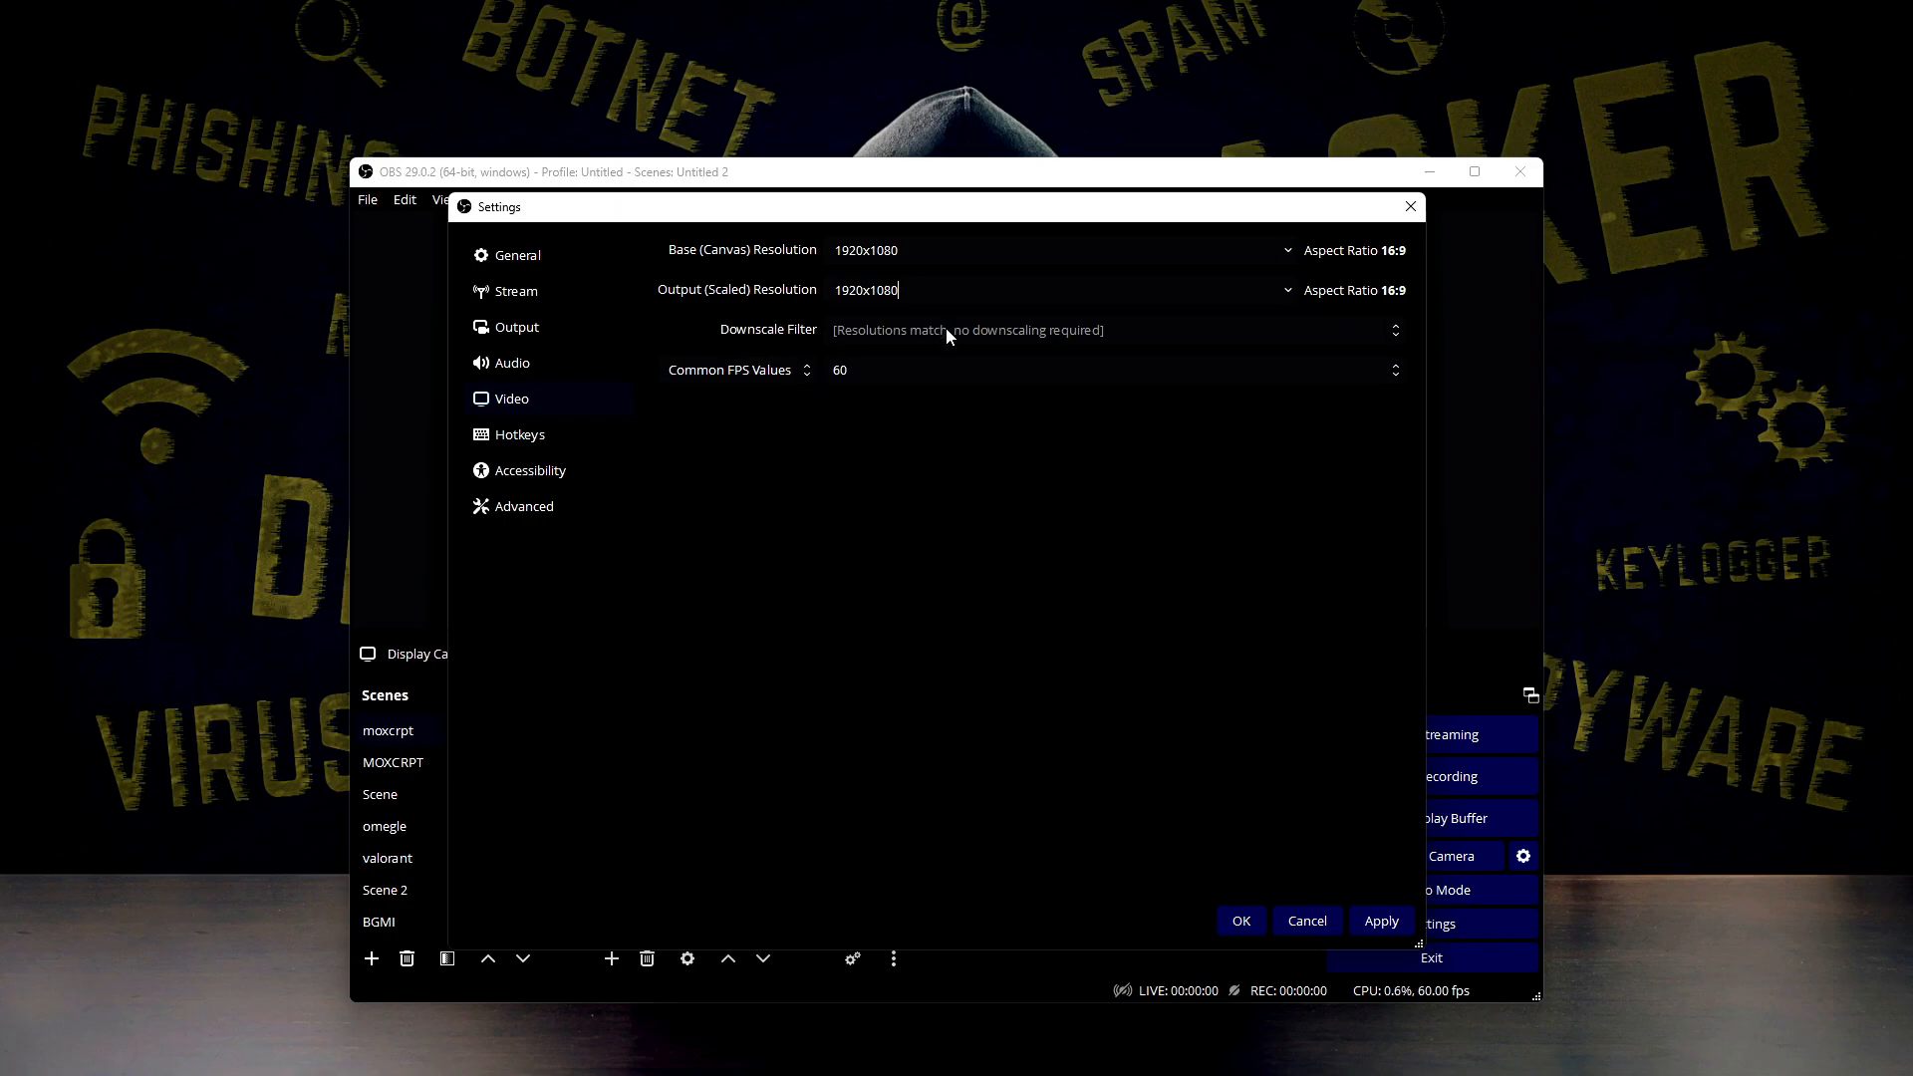
Try 1536x864 as the output resolution to view the available downscale filters, and return it to 1920x1080
click(1288, 291)
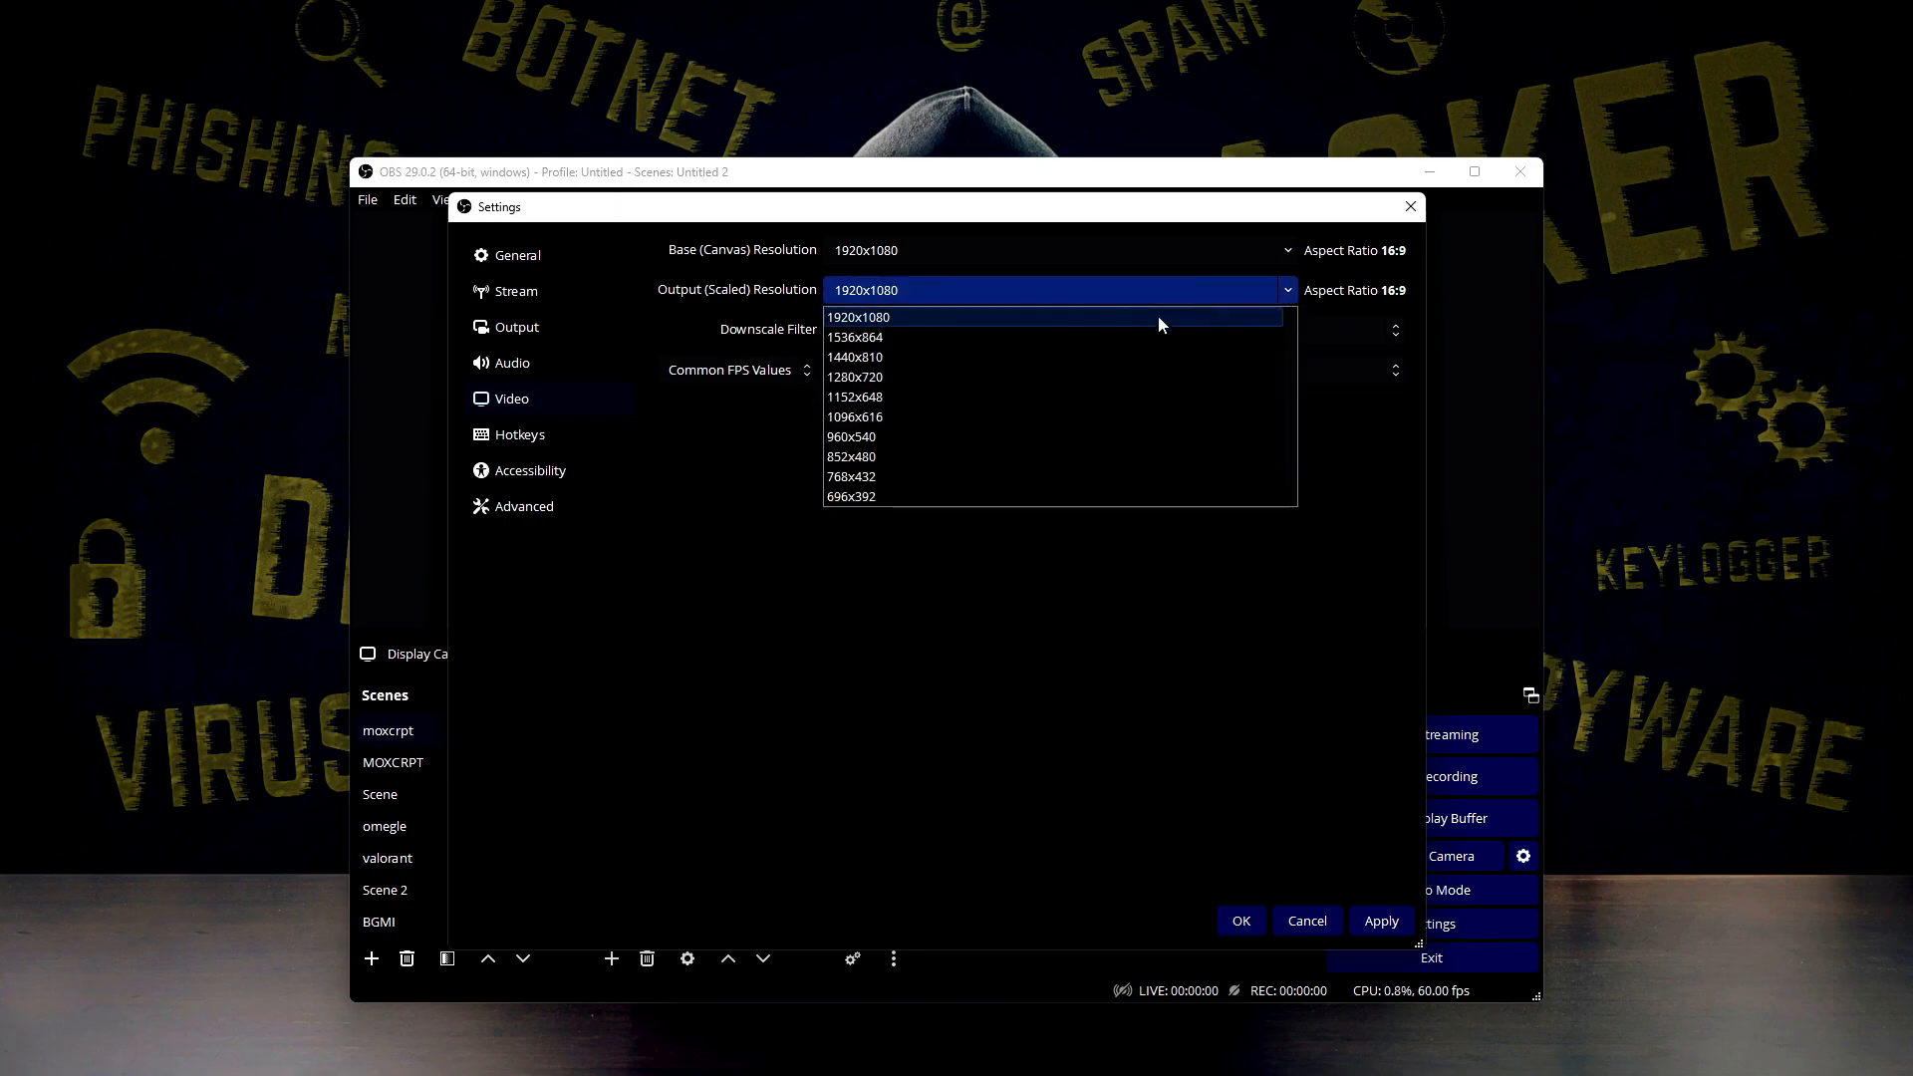
click(1012, 340)
click(1381, 333)
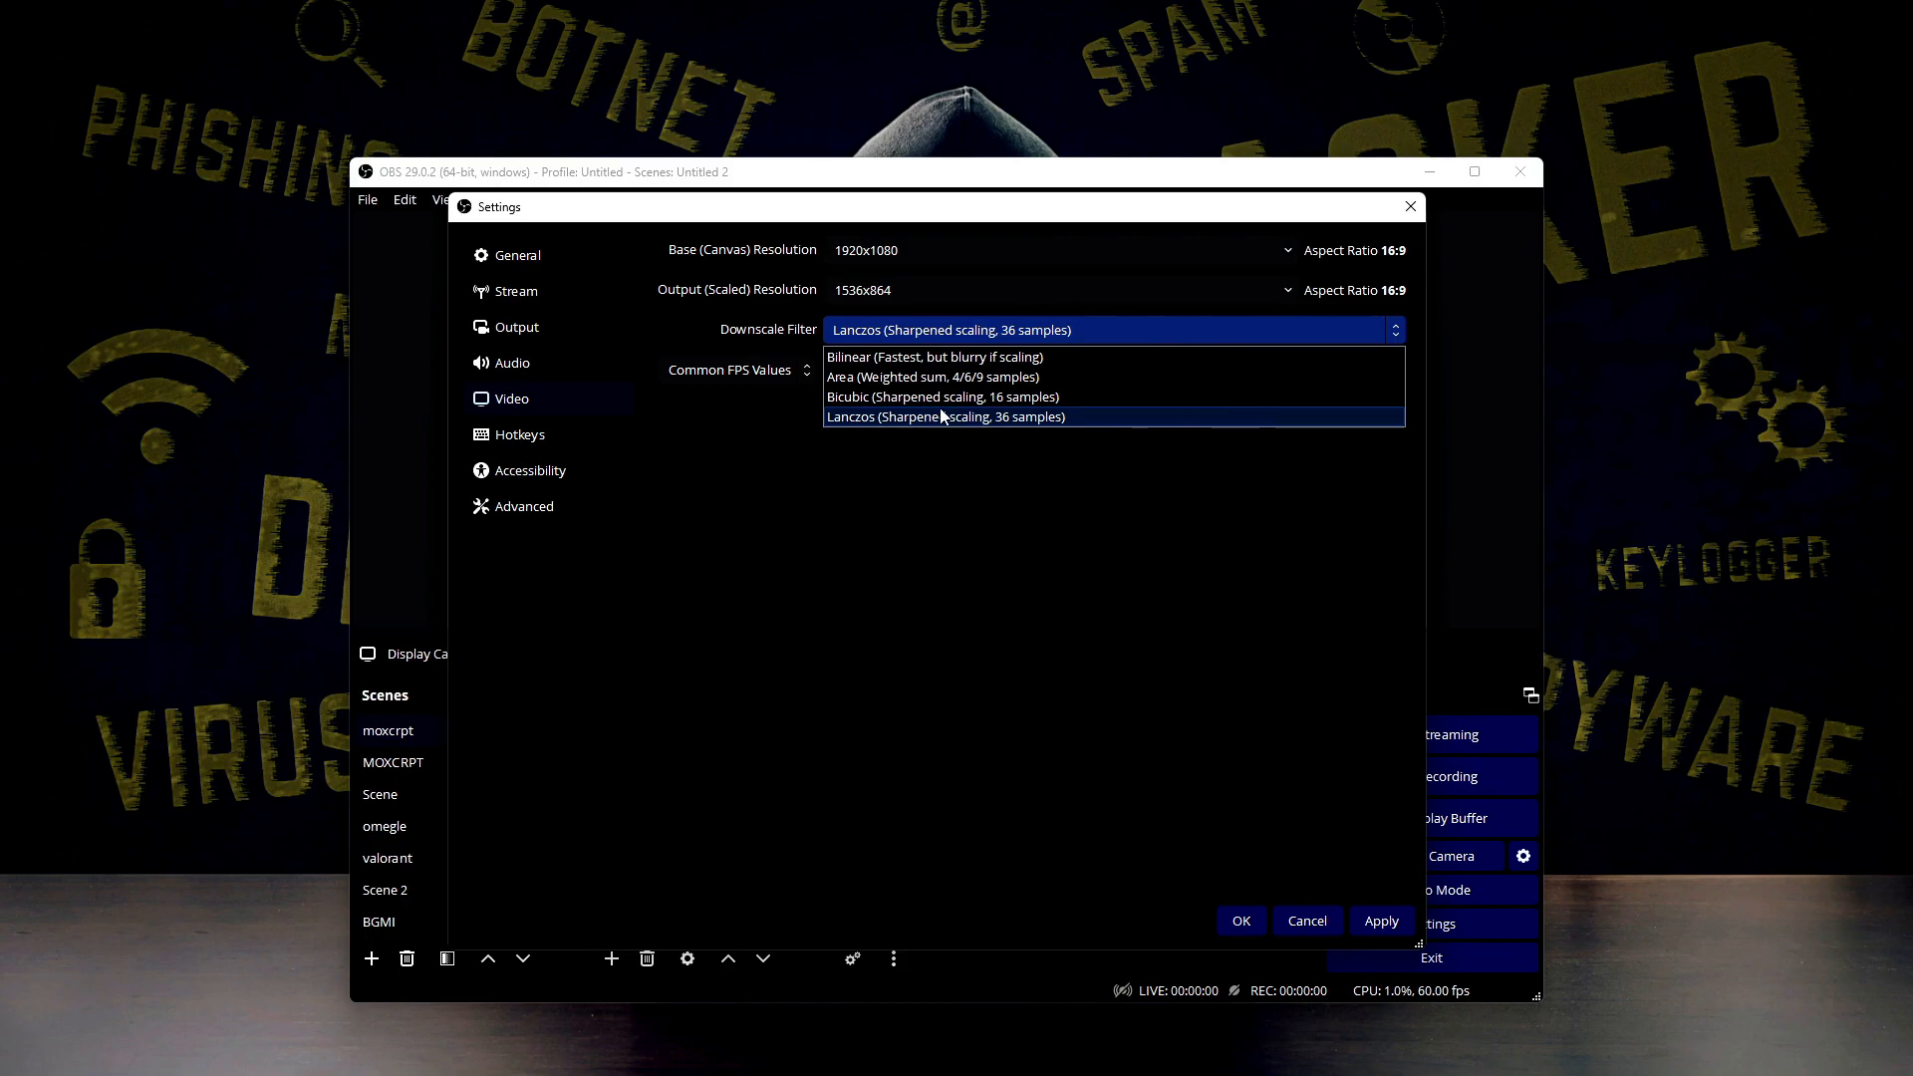
click(899, 289)
click(1286, 290)
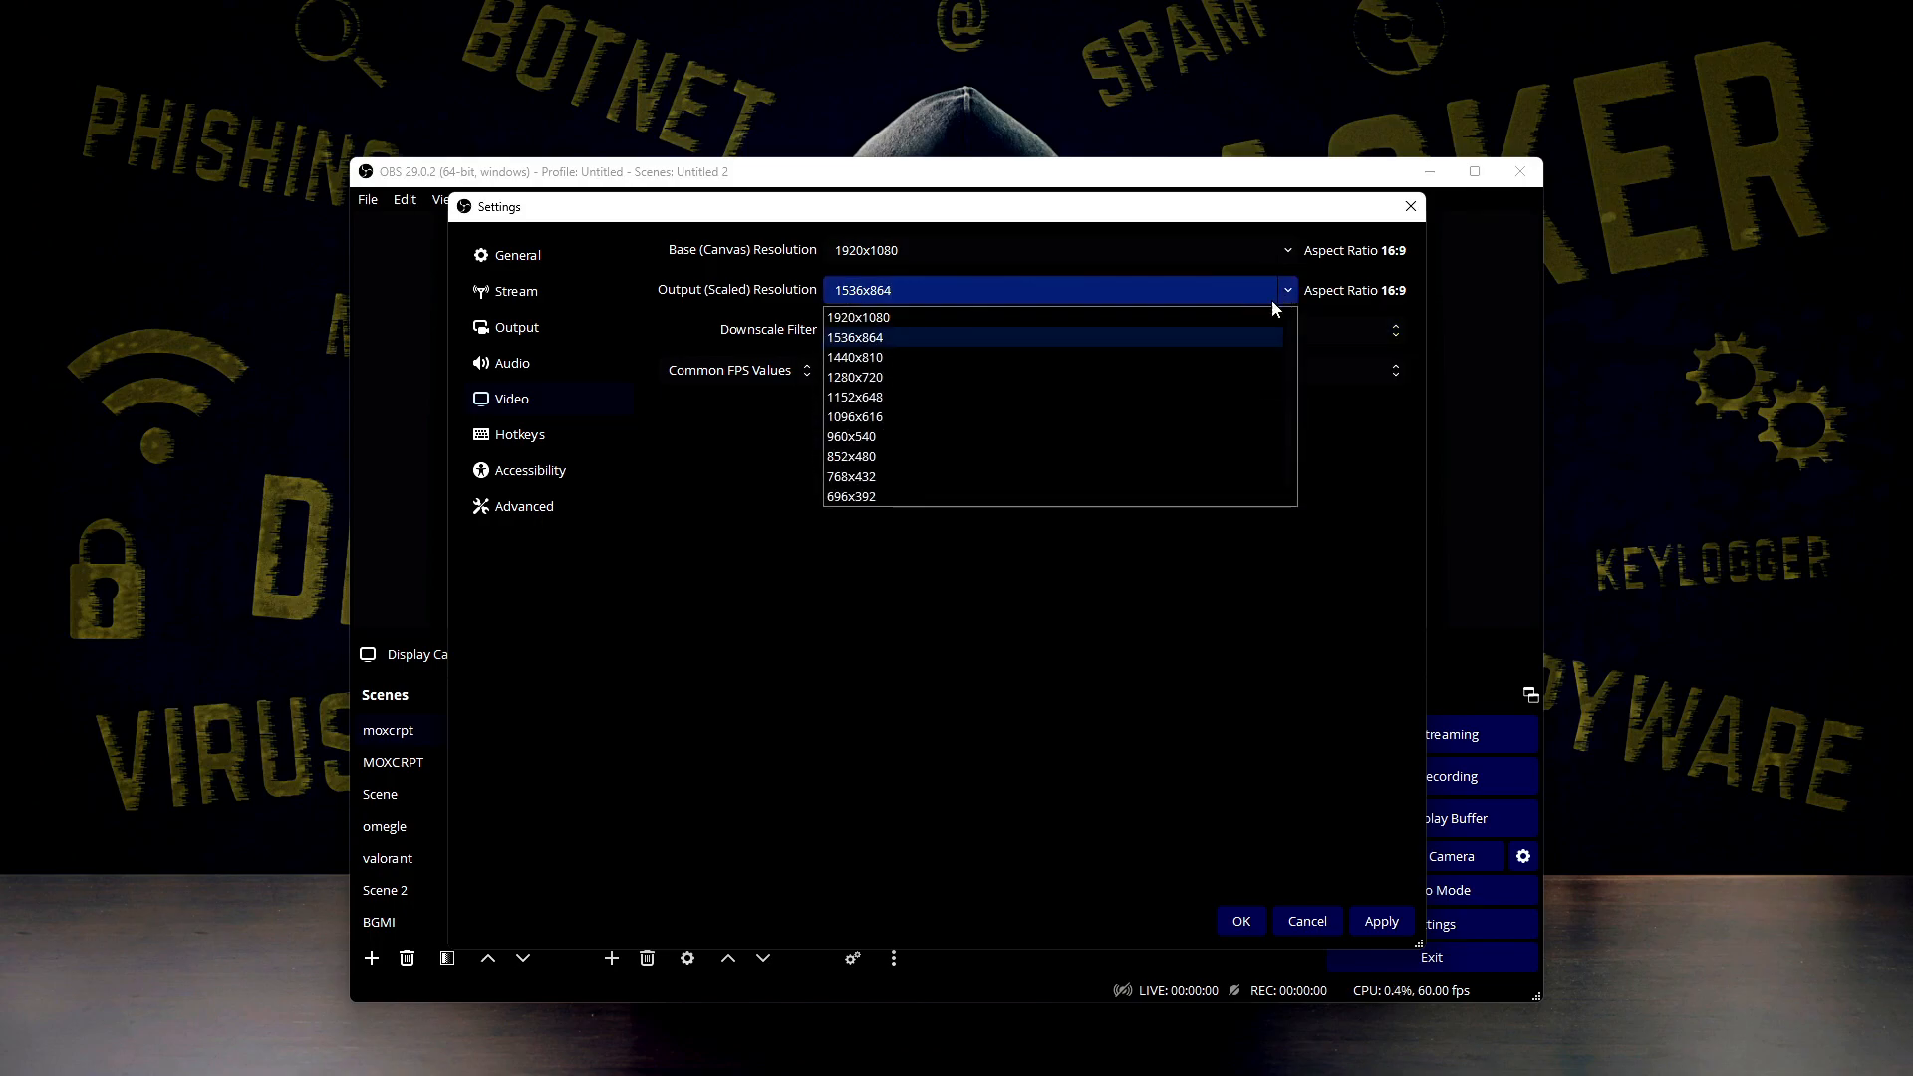
click(982, 315)
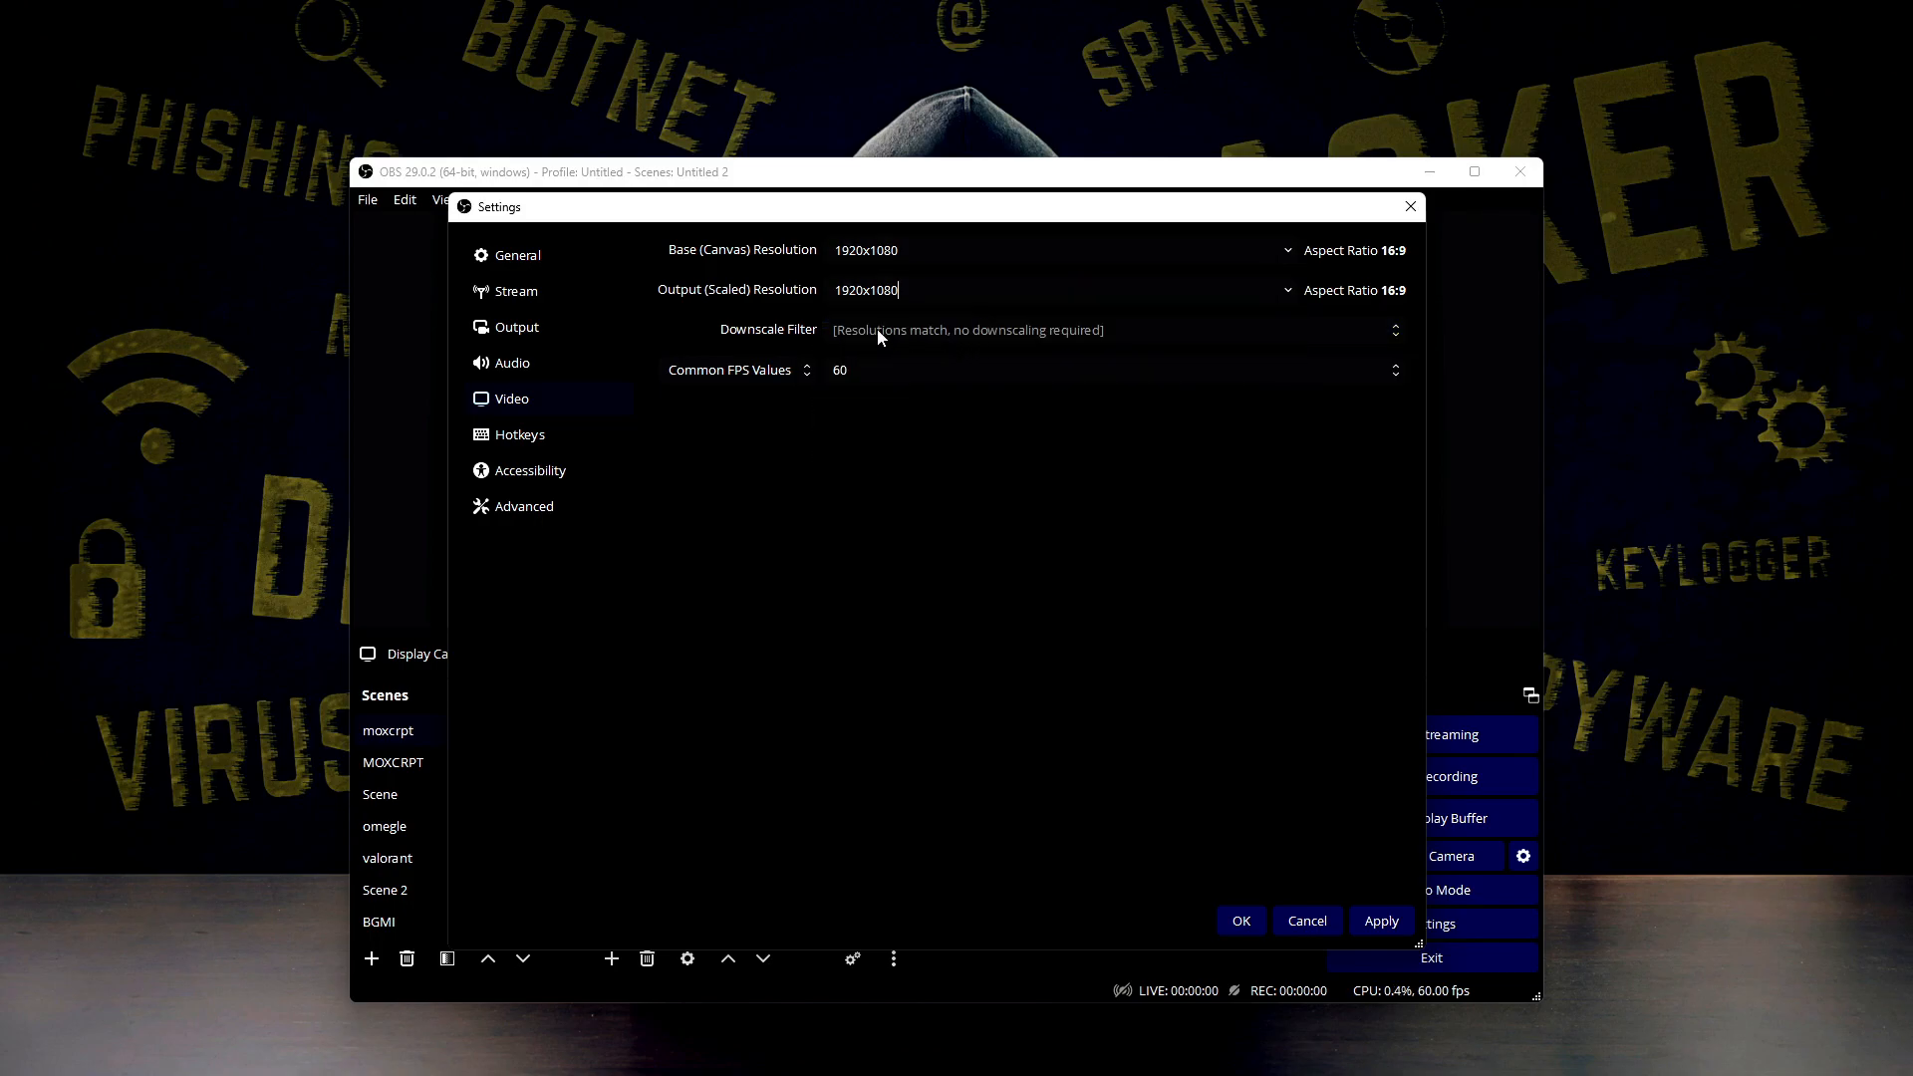
Set the output resolution to 1536x864 and choose the Lanczos (Sharpened scaling, 36 samples) downscale filter
click(1288, 290)
click(1102, 332)
click(1086, 330)
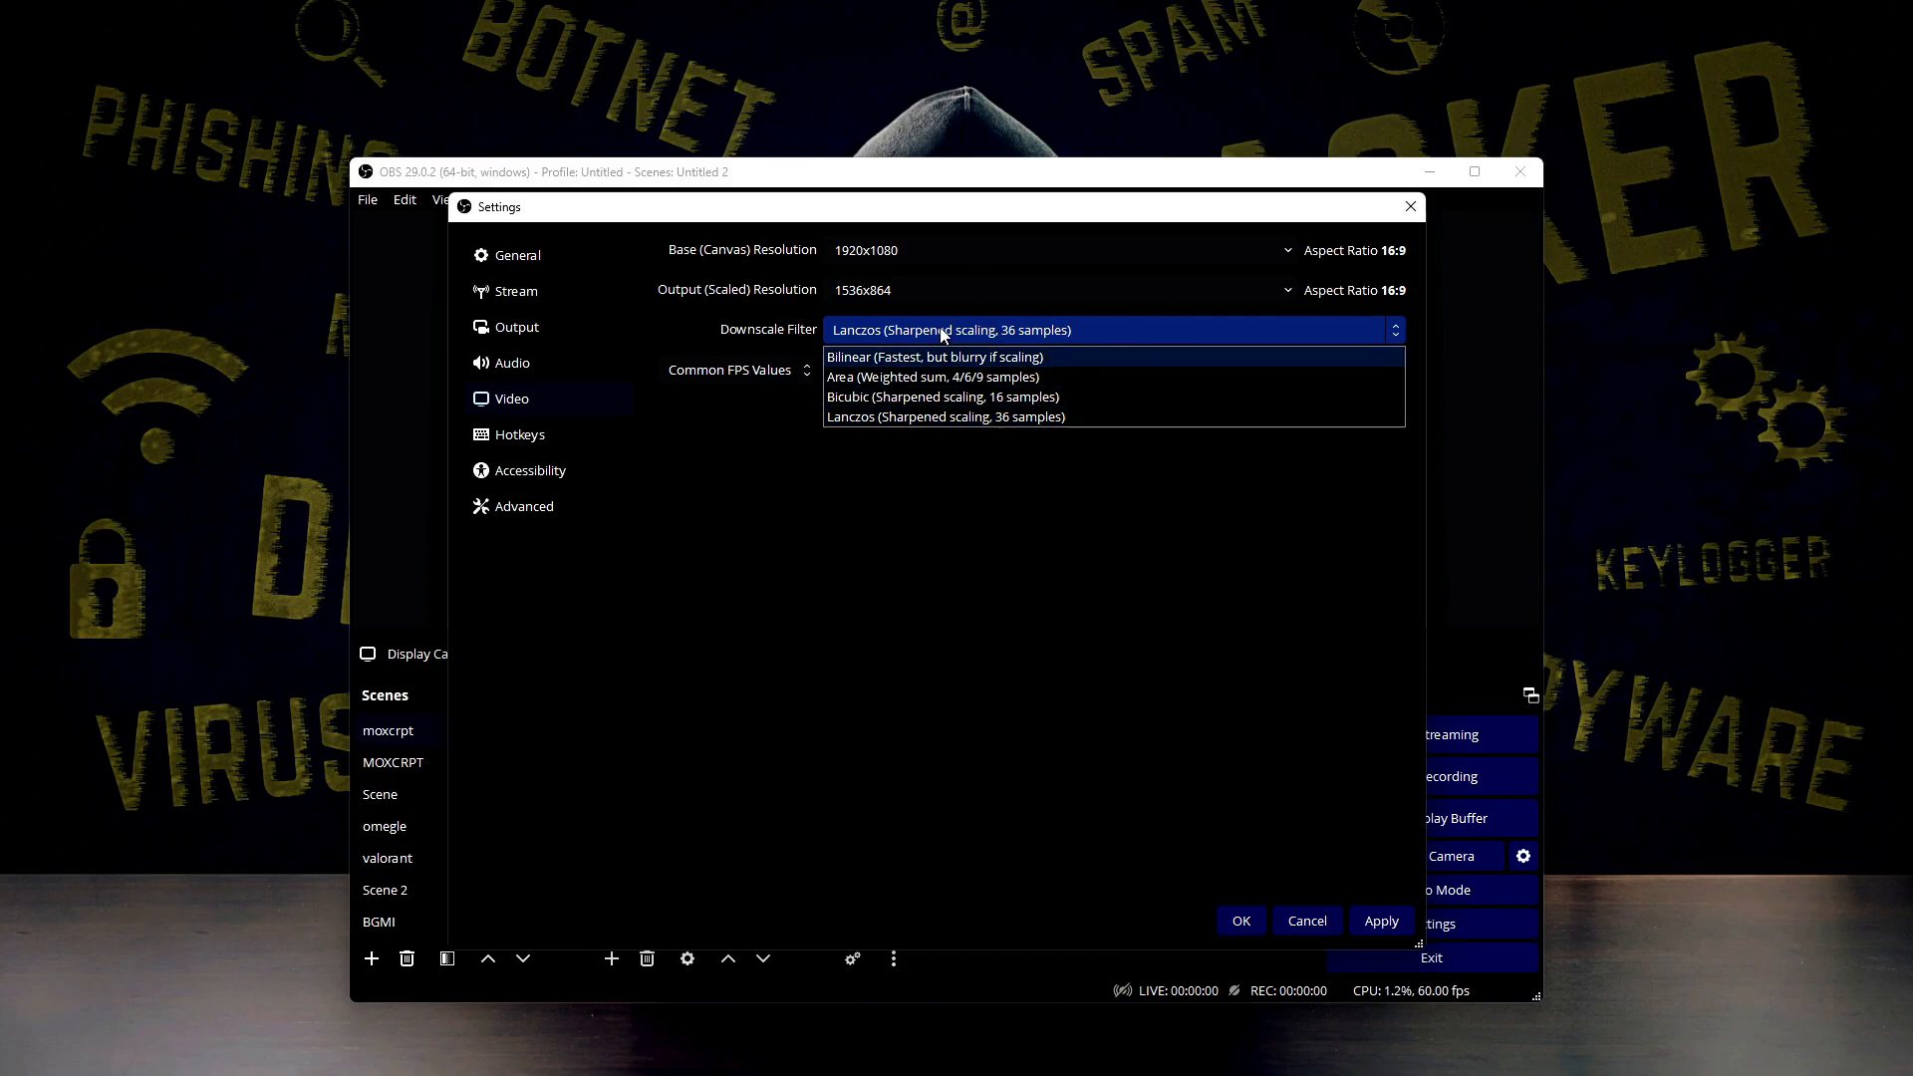
click(1008, 421)
click(1012, 337)
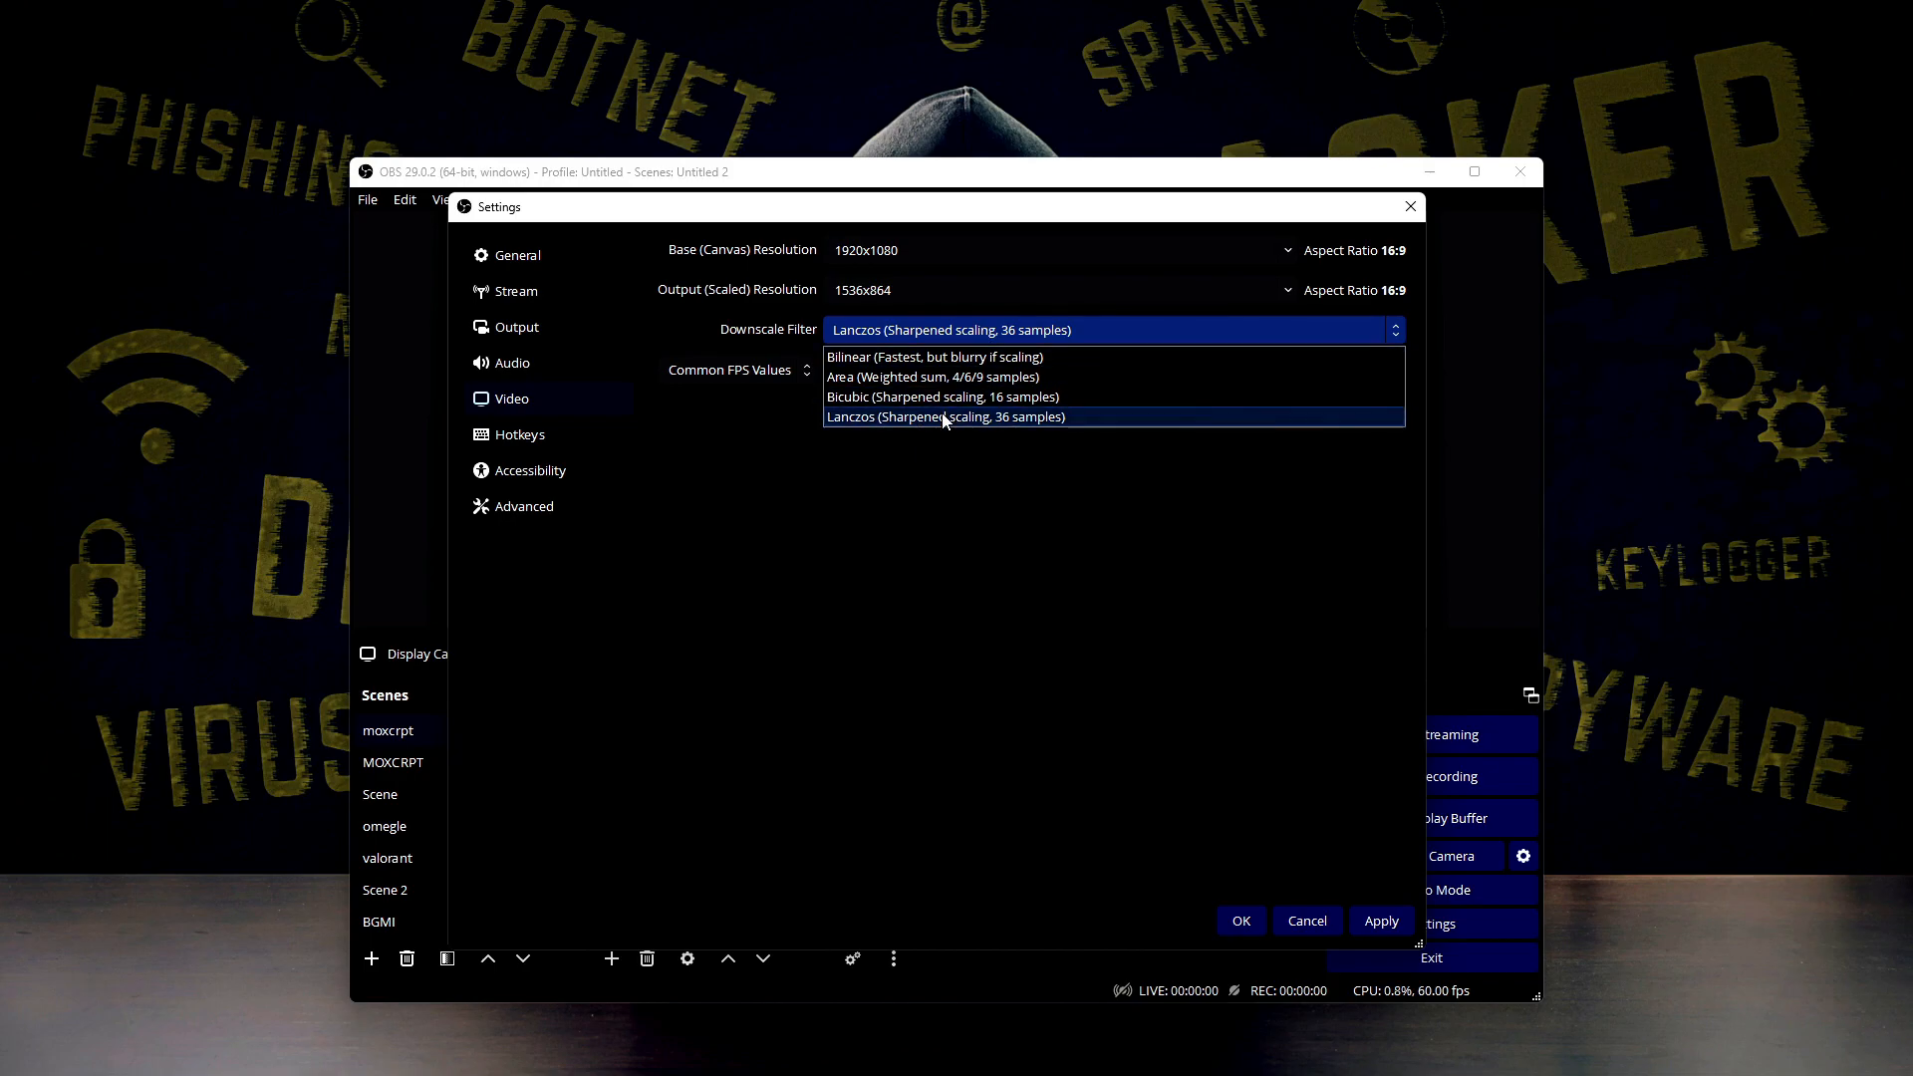
click(1027, 419)
Look at the frame rate choices and set the output (scaled) resolution to 1920x1080
click(1009, 370)
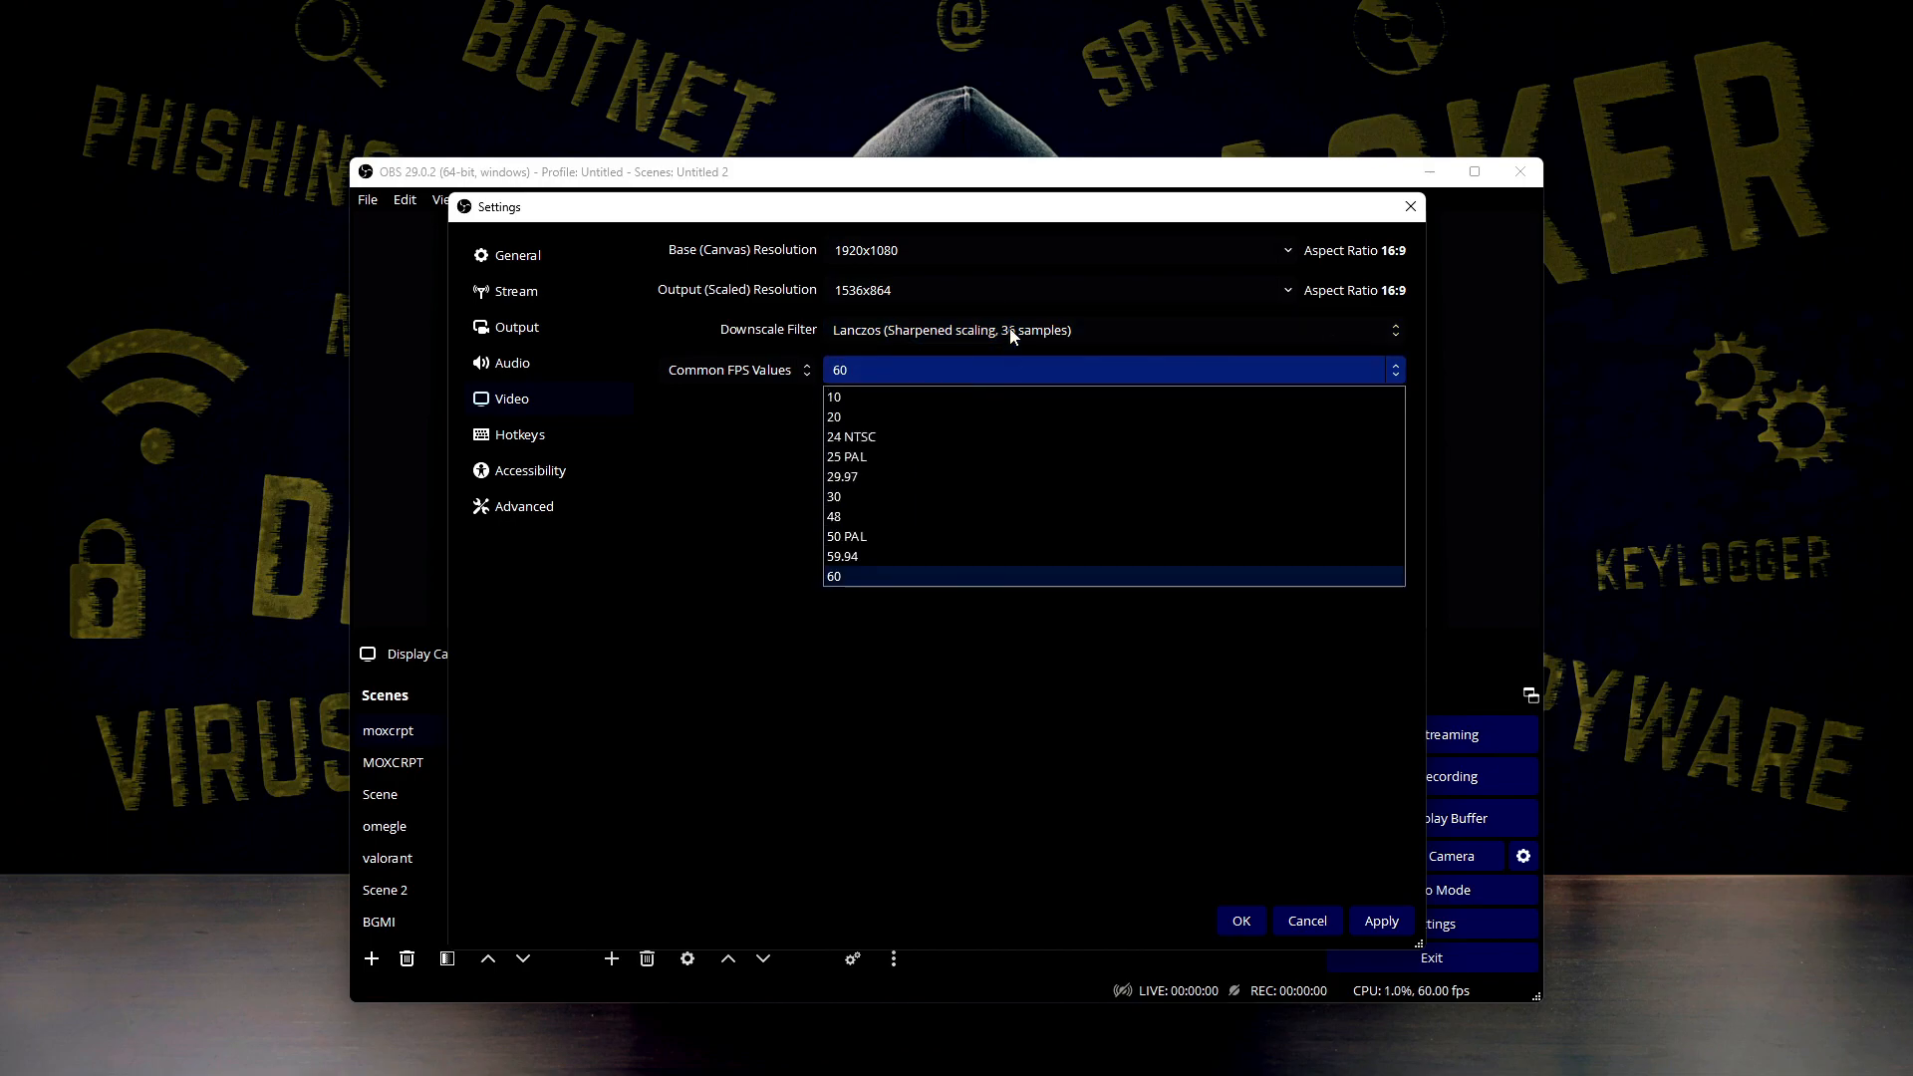
click(1001, 297)
click(1297, 289)
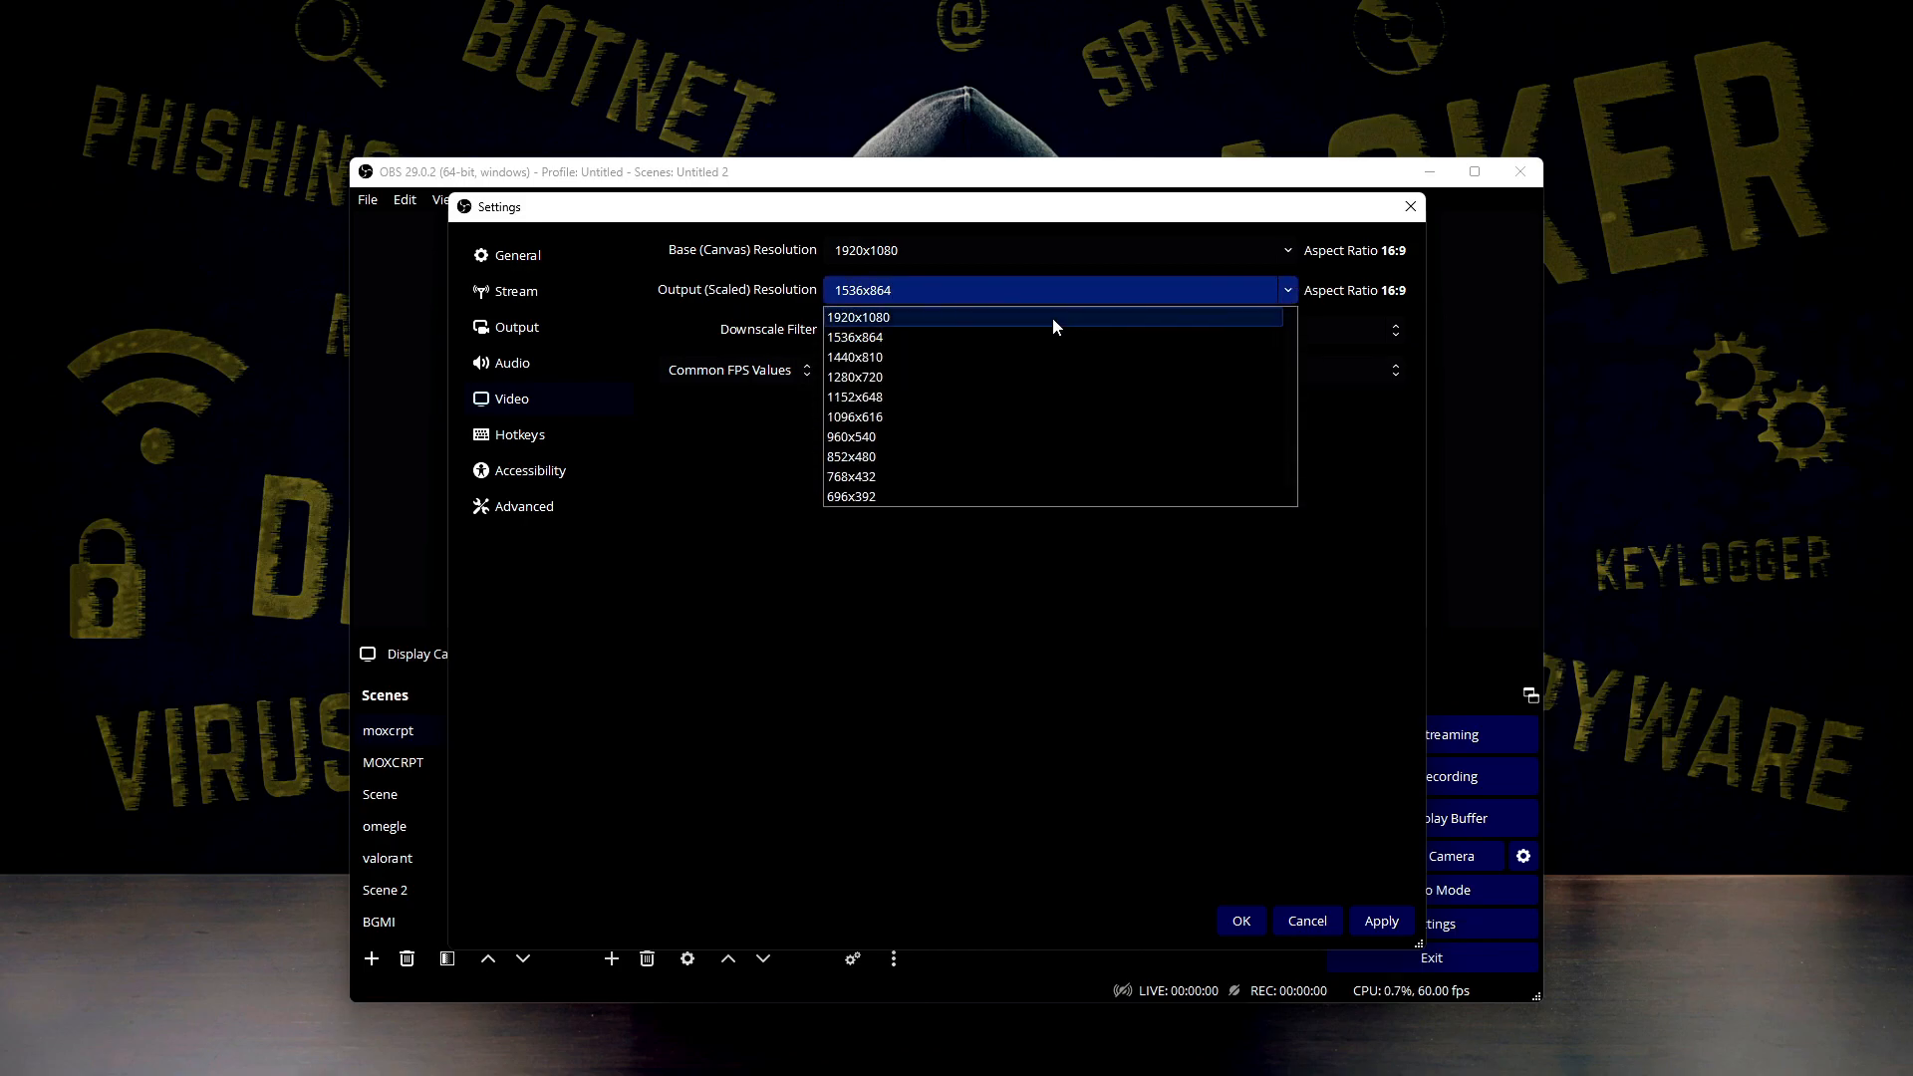
click(1052, 317)
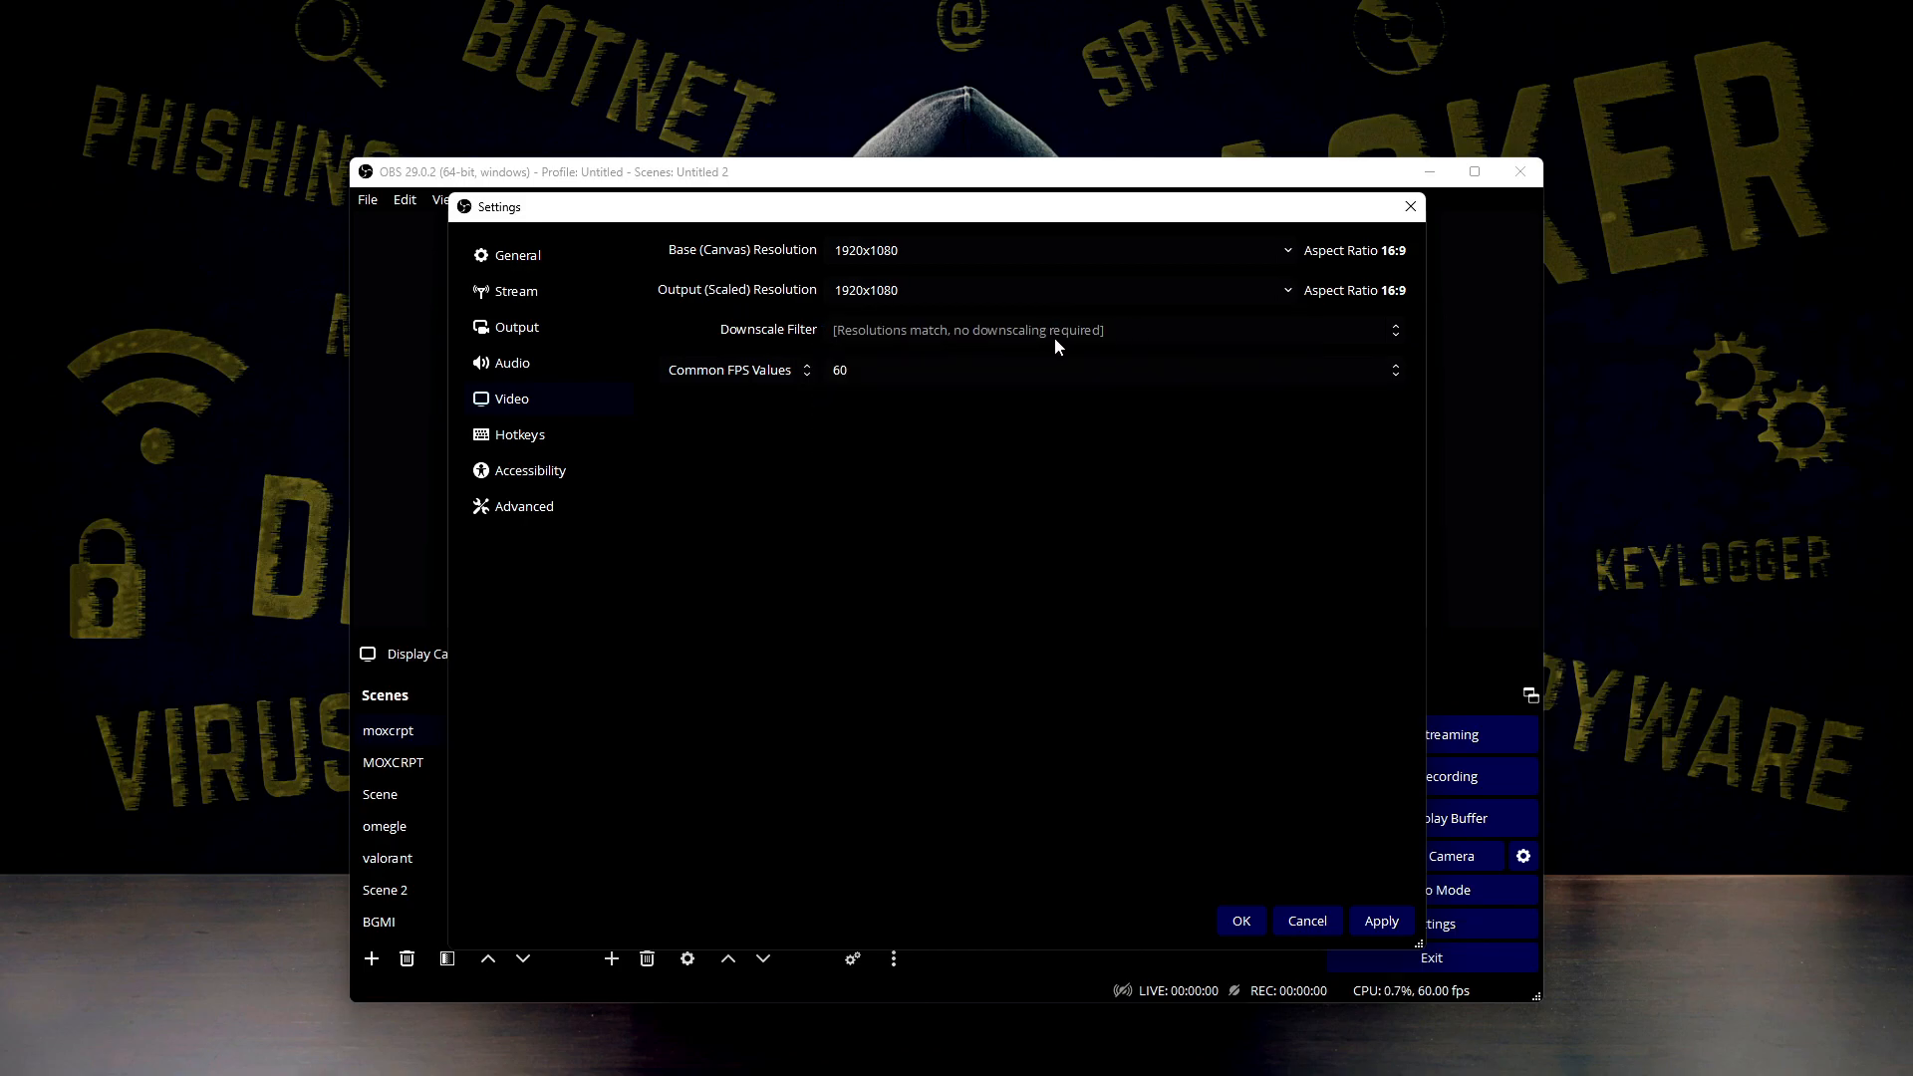
Choose 60 as the common FPS value for the video output
click(830, 371)
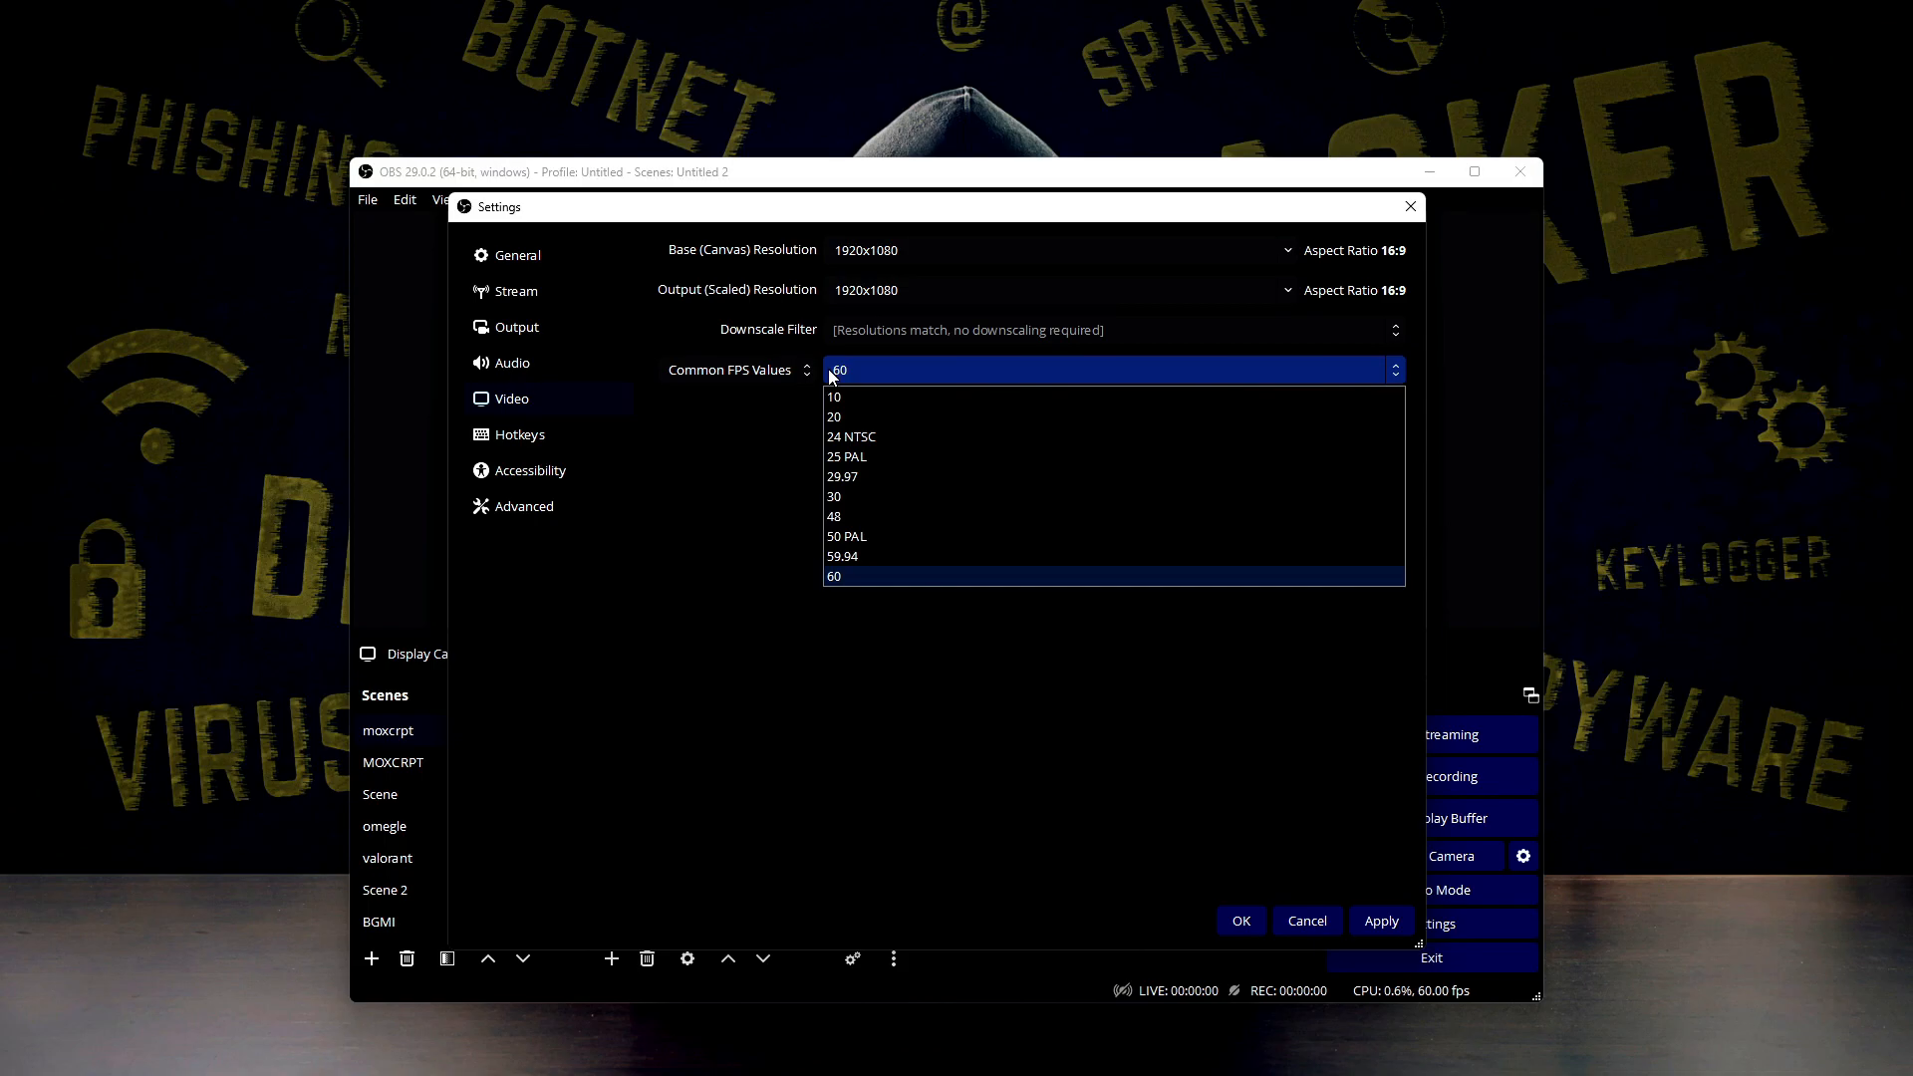
click(842, 576)
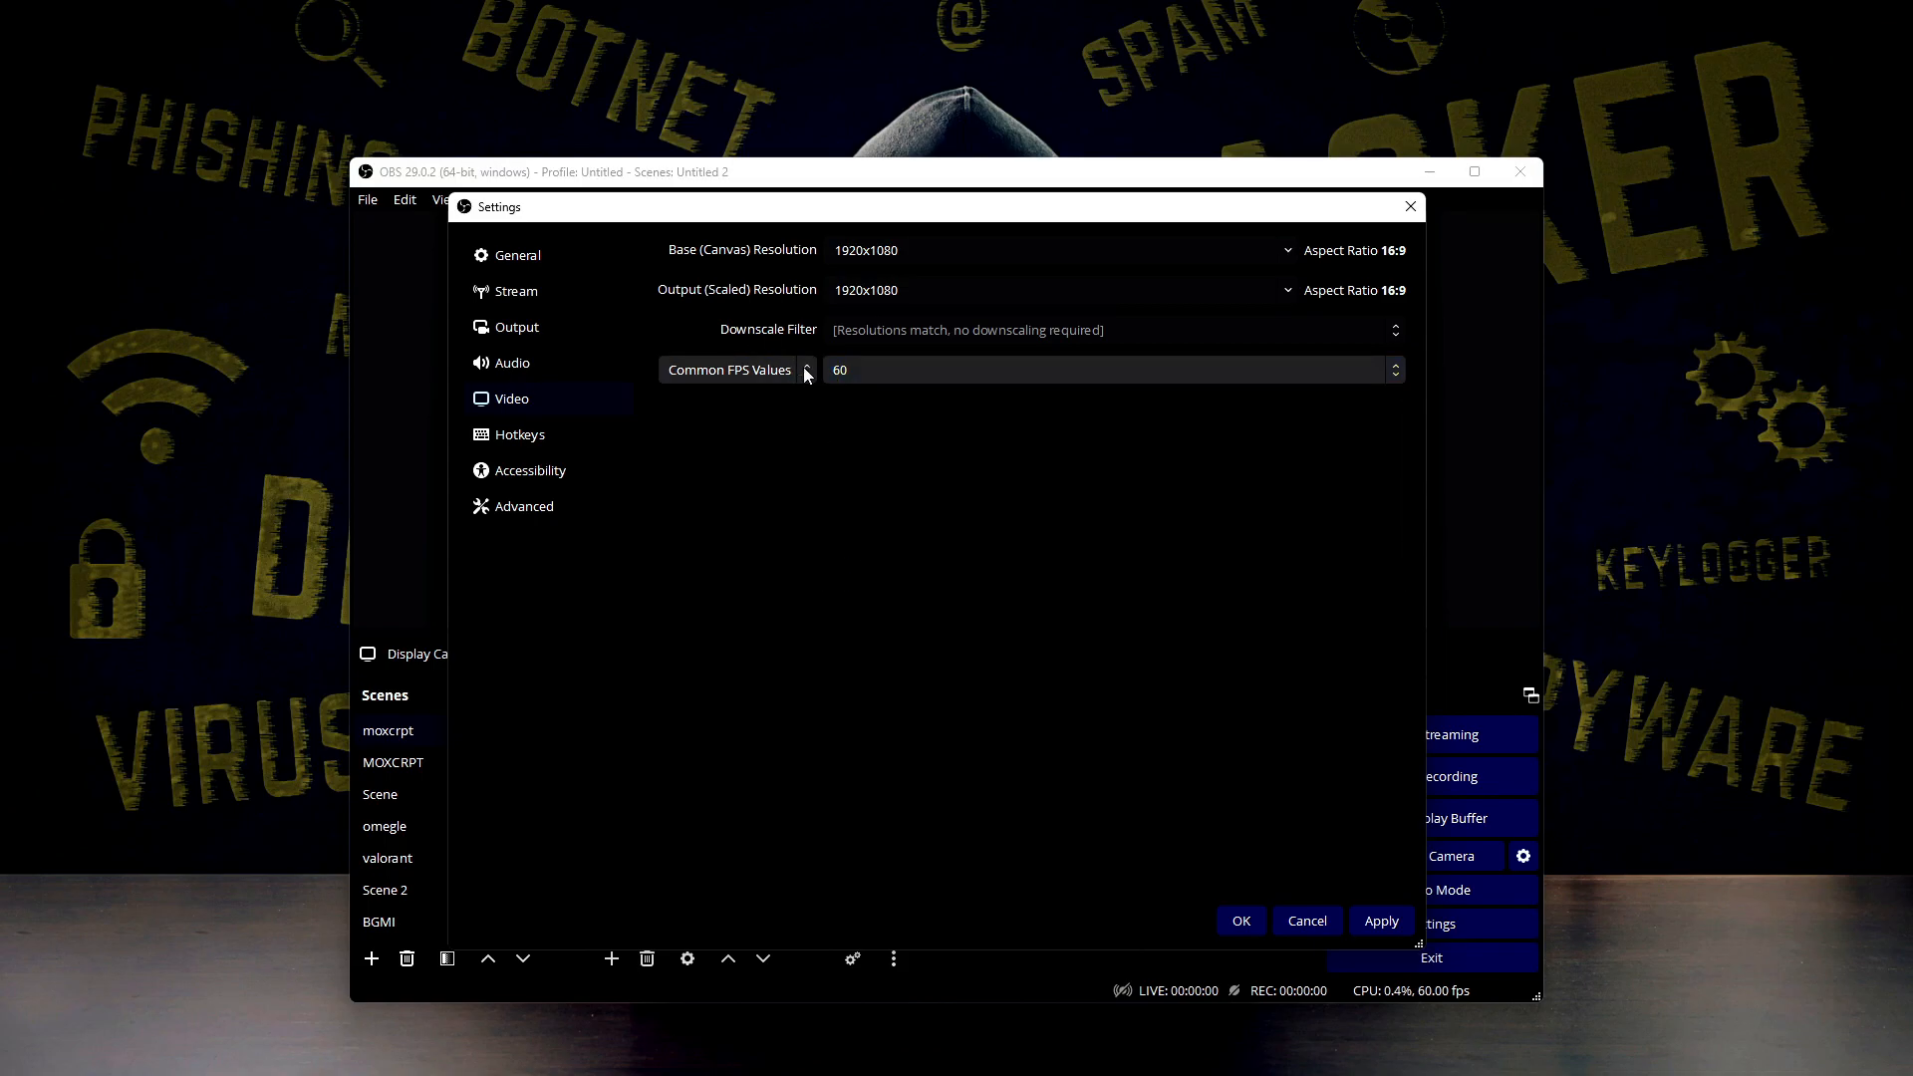
click(835, 371)
click(840, 373)
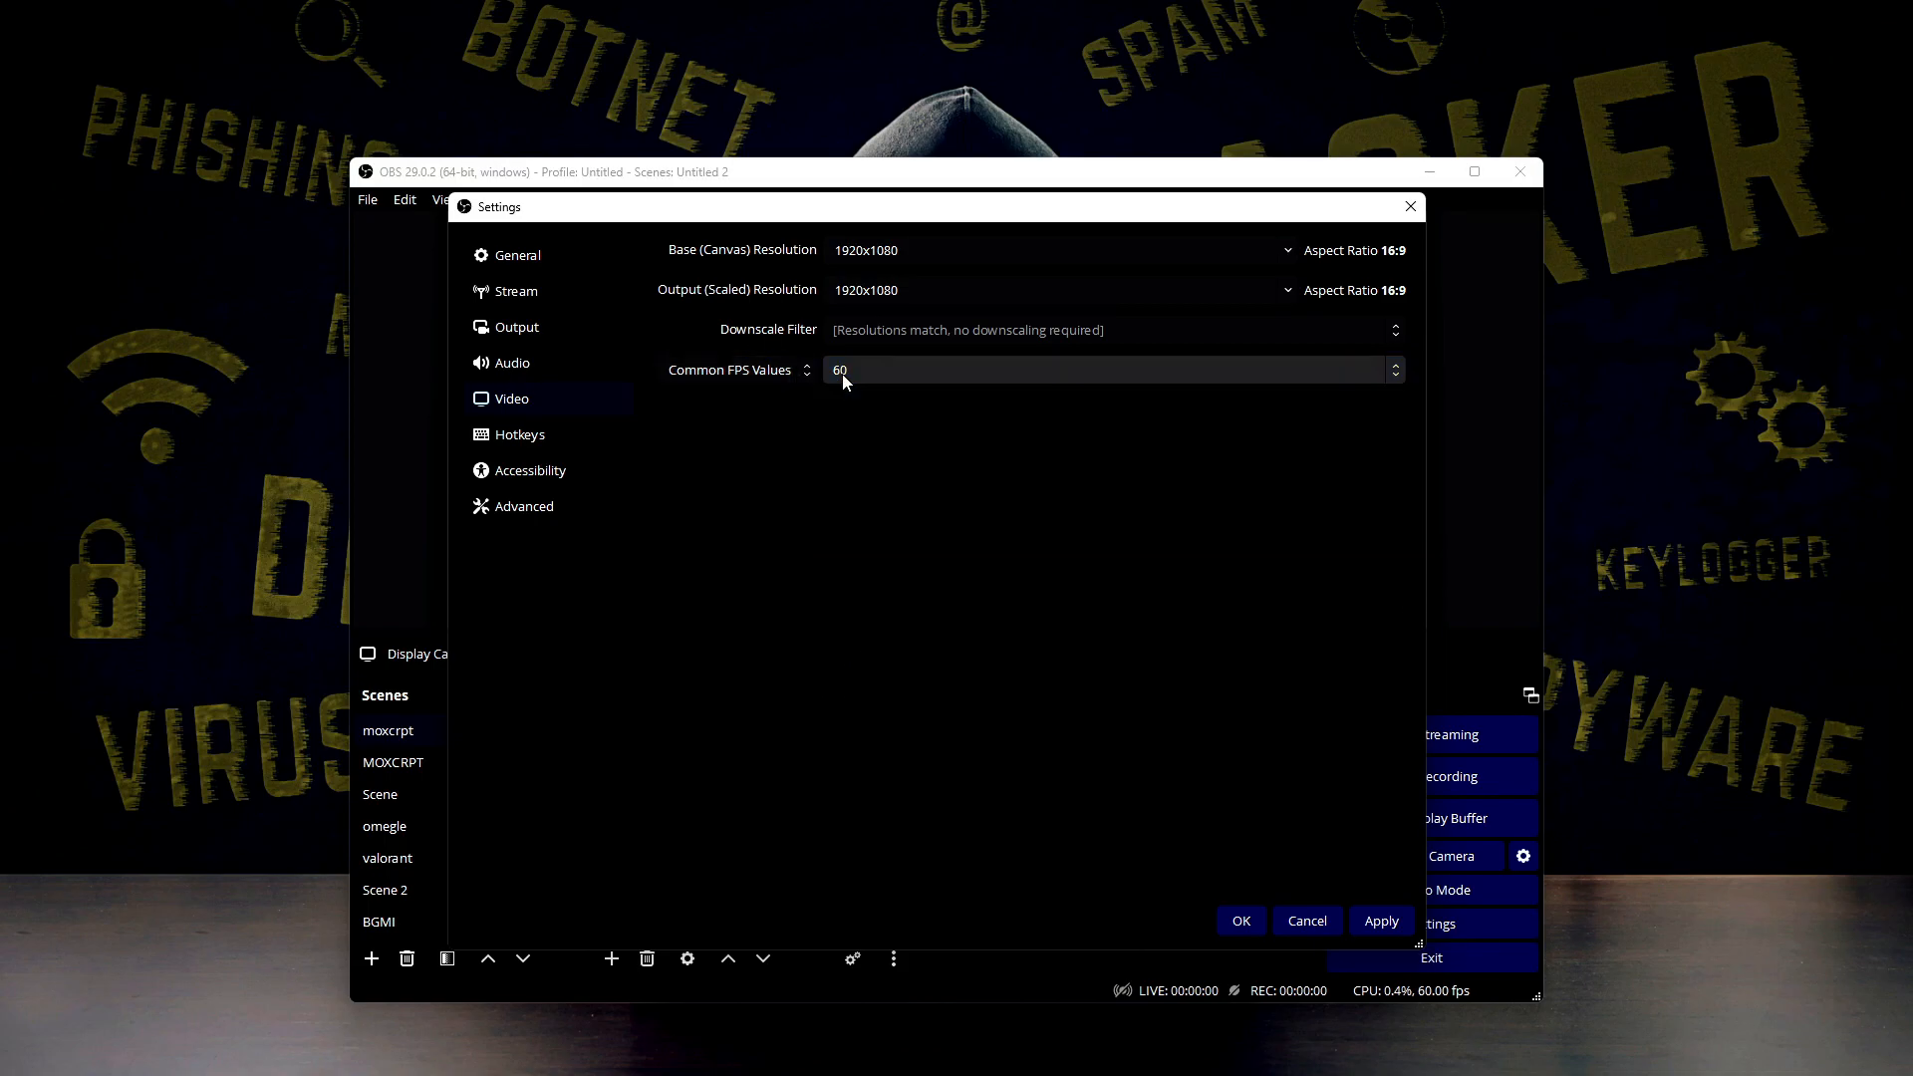
click(840, 373)
click(859, 580)
Set the output resolution to 1280x720 with the Lanczos downscale filter and a common FPS value of 30
click(874, 363)
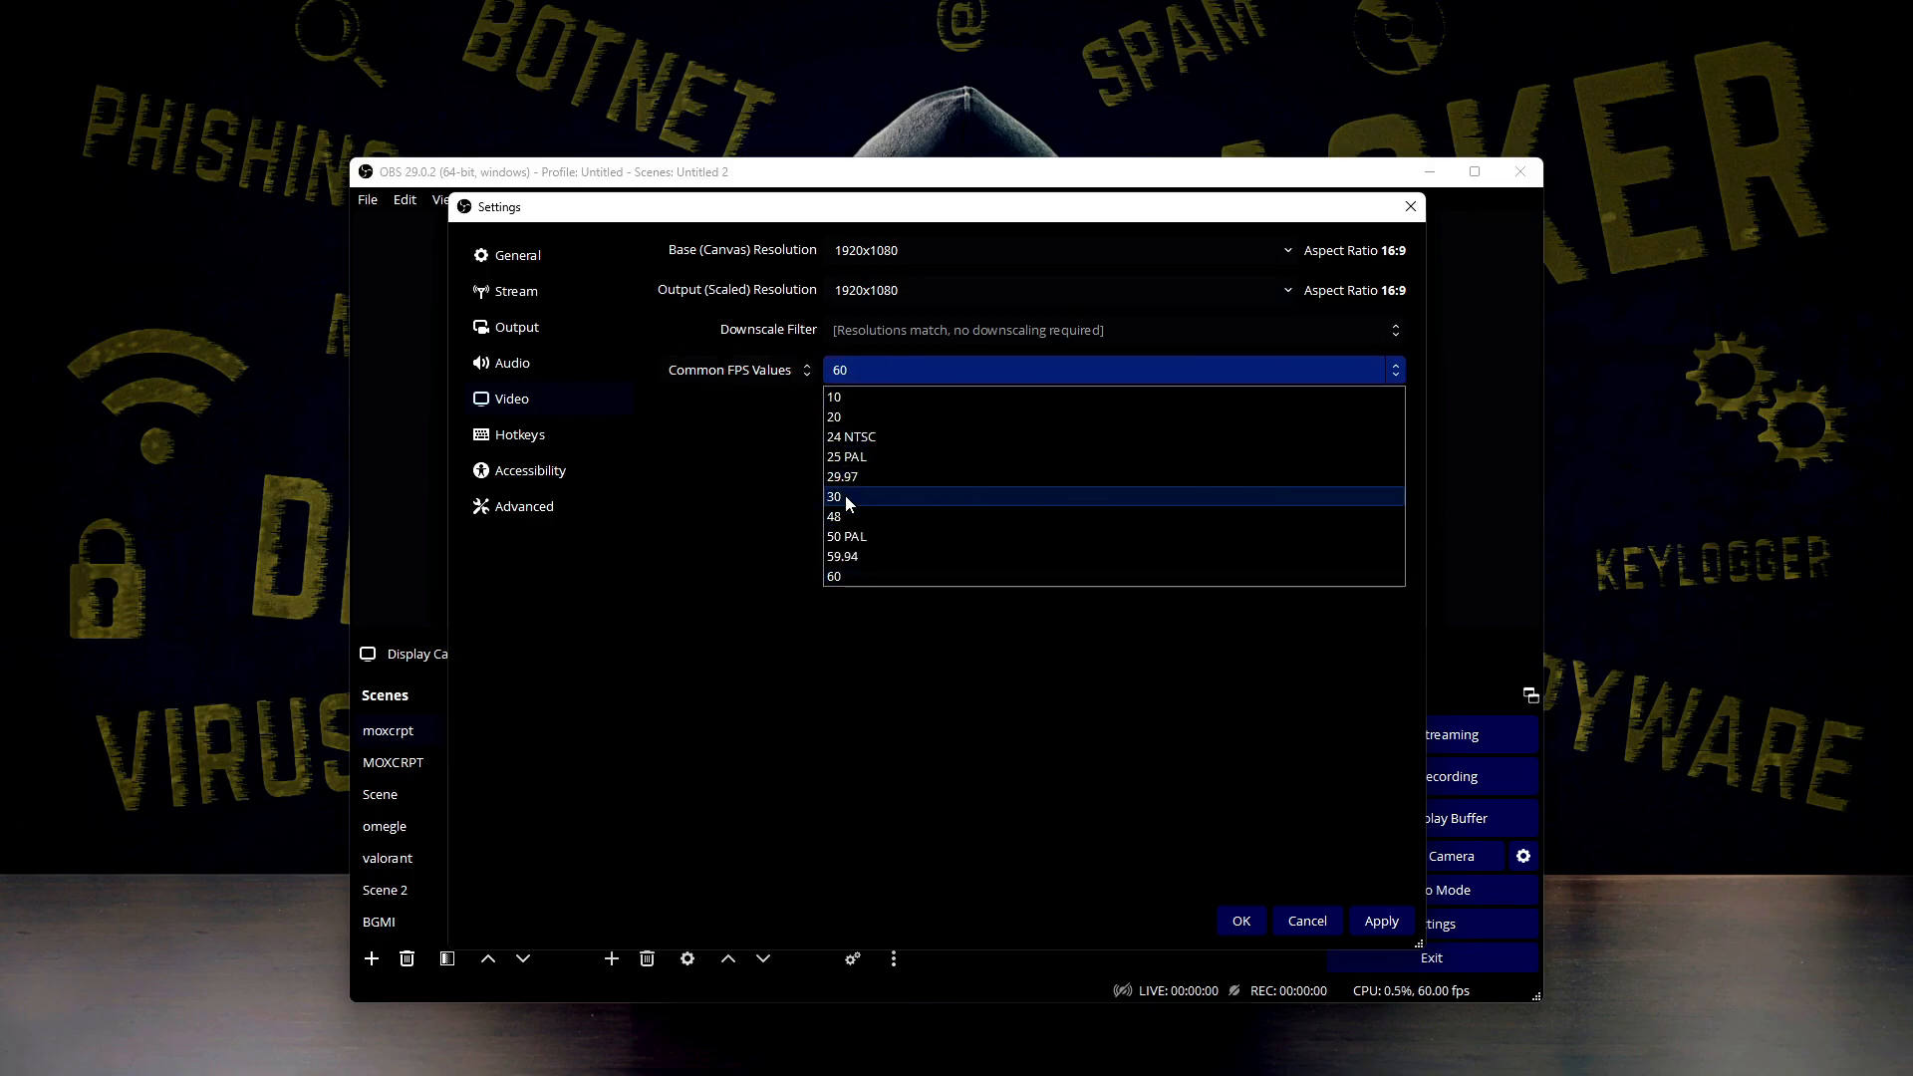
click(1249, 290)
click(1288, 289)
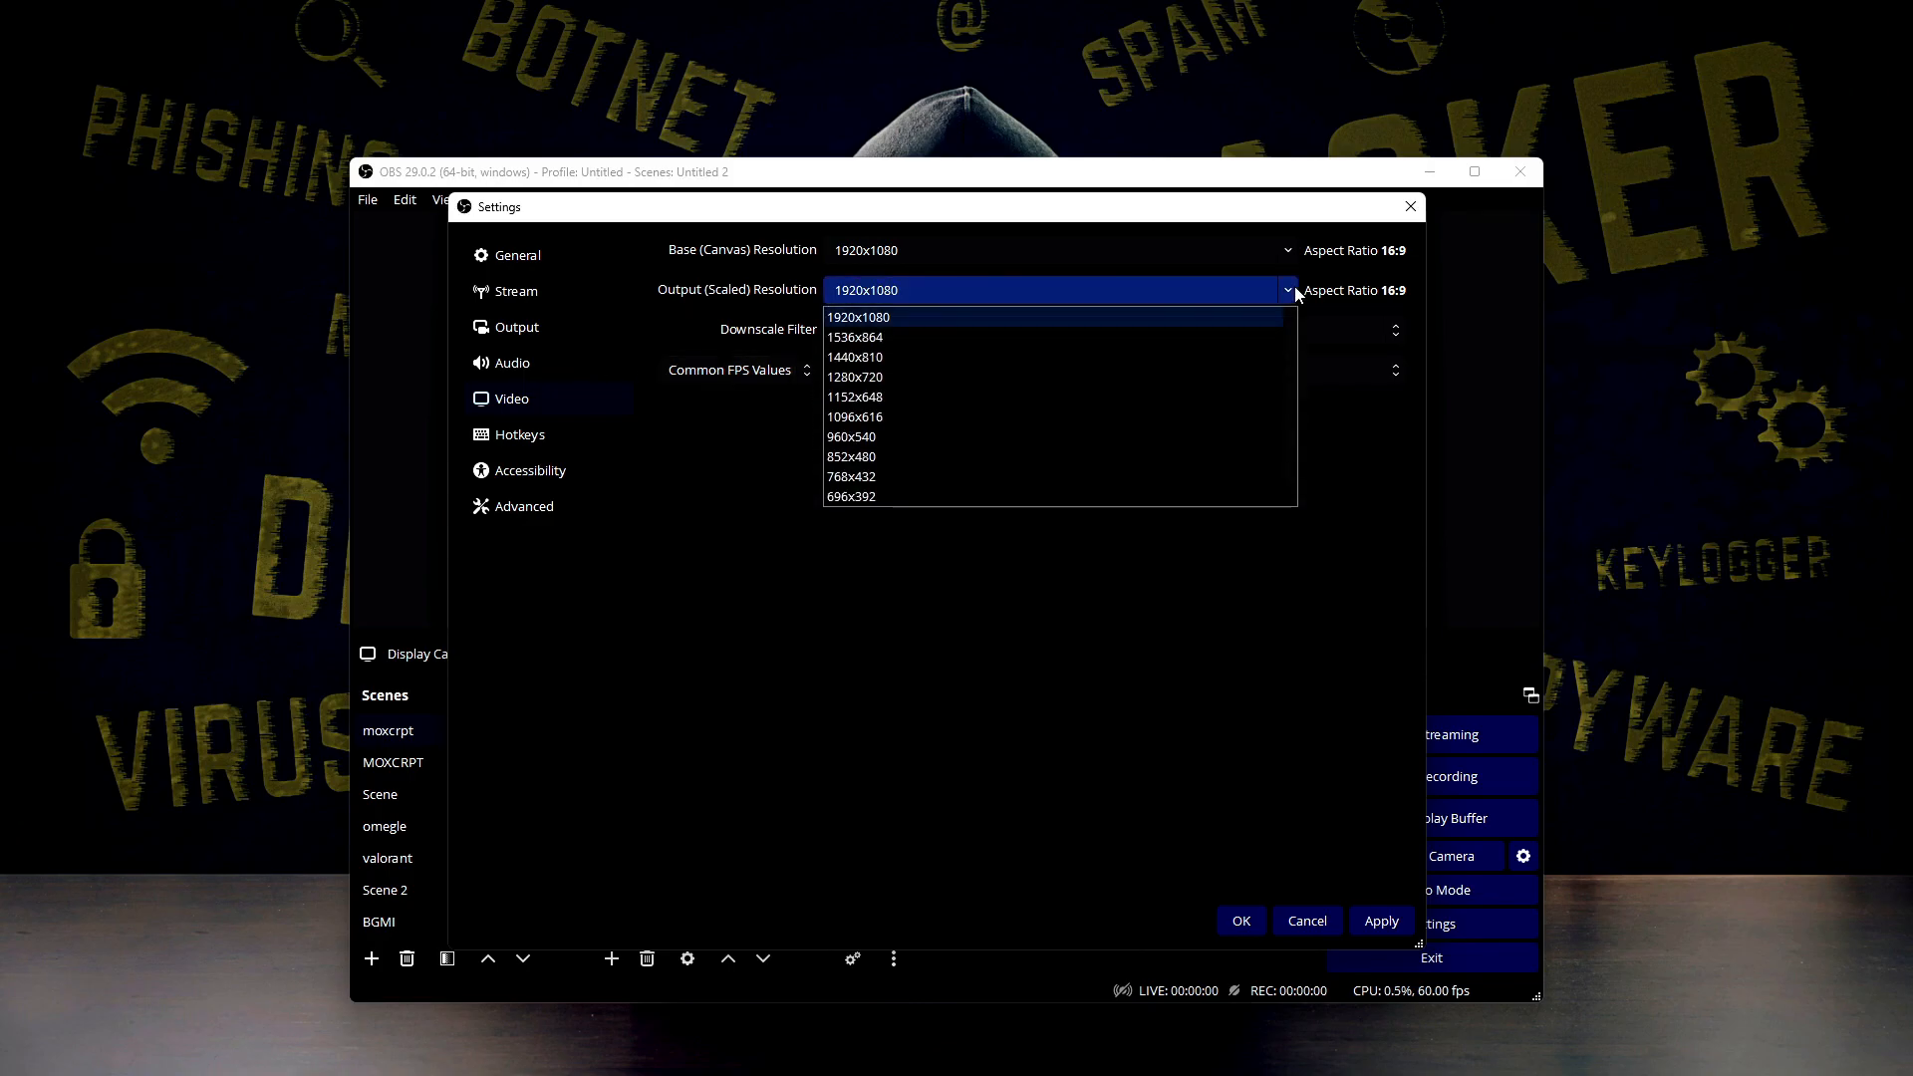
click(923, 384)
click(1174, 331)
click(981, 421)
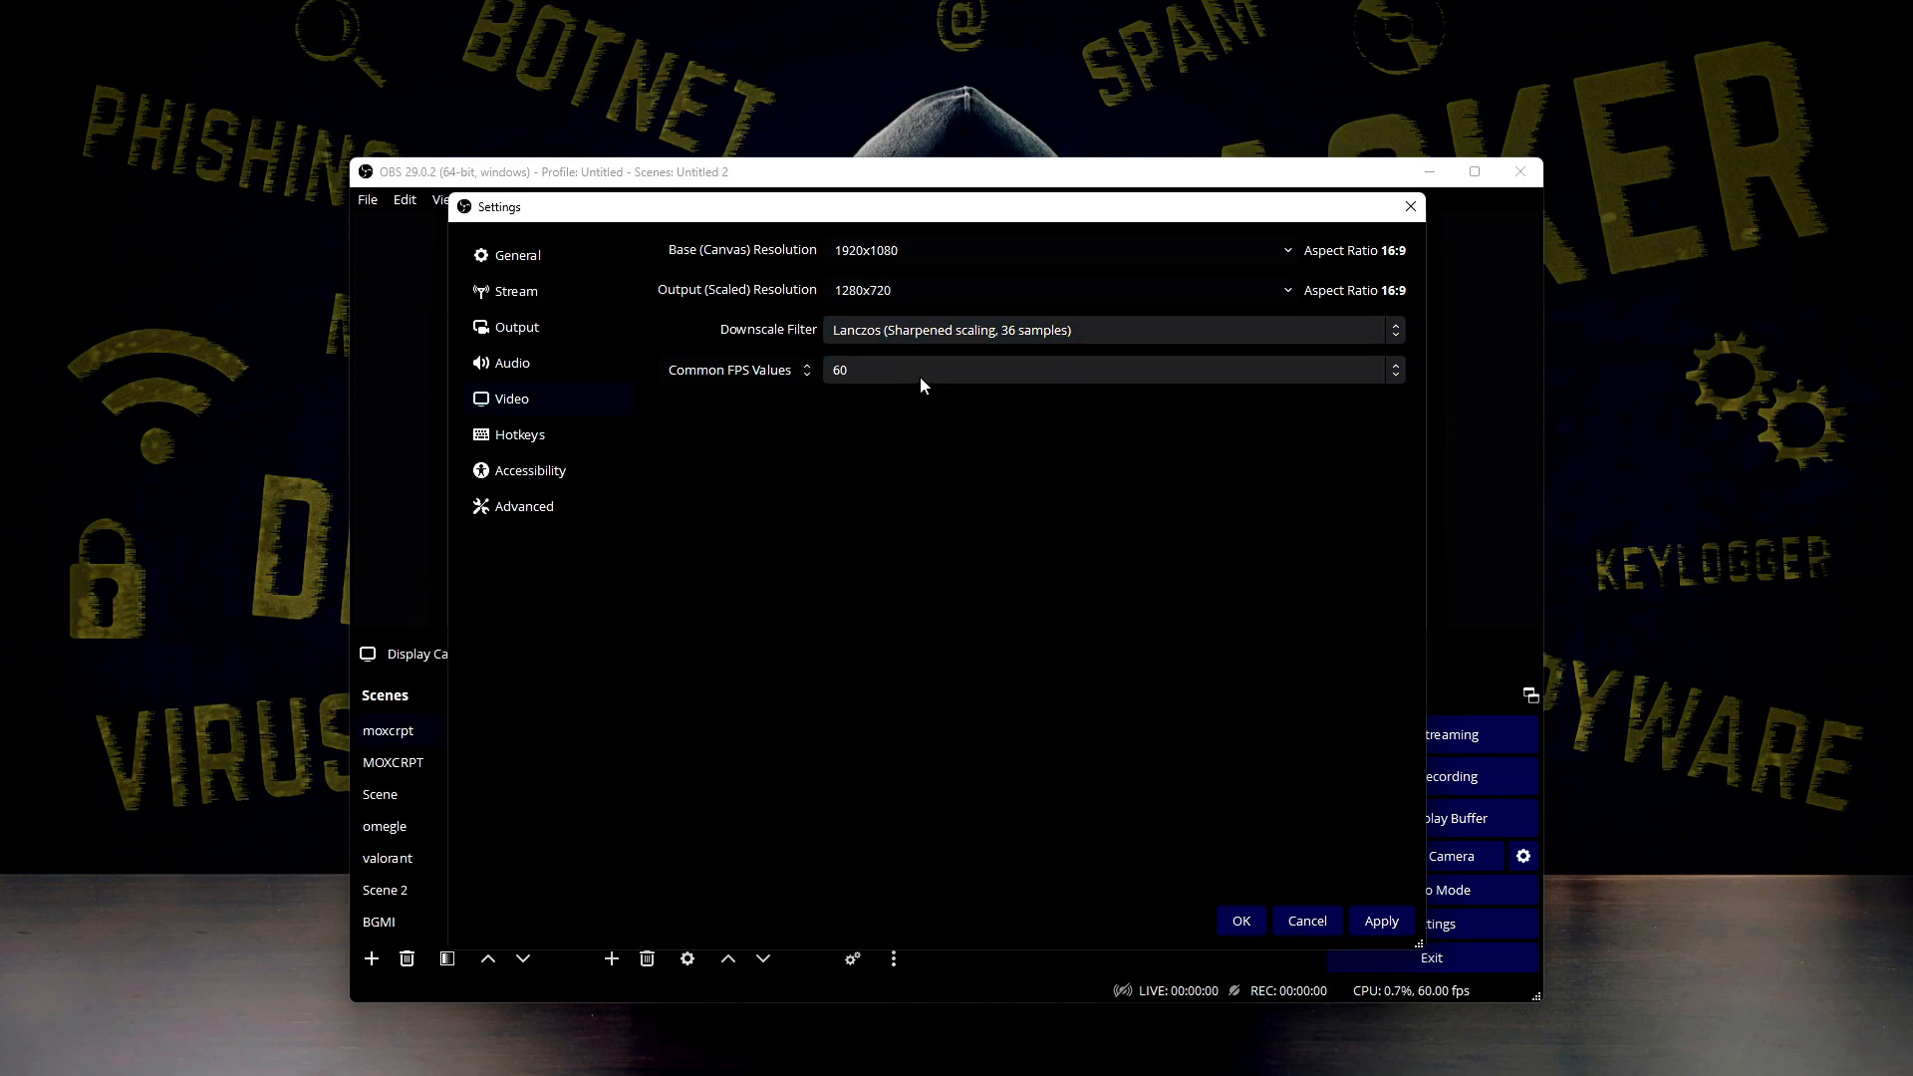
click(929, 379)
click(847, 496)
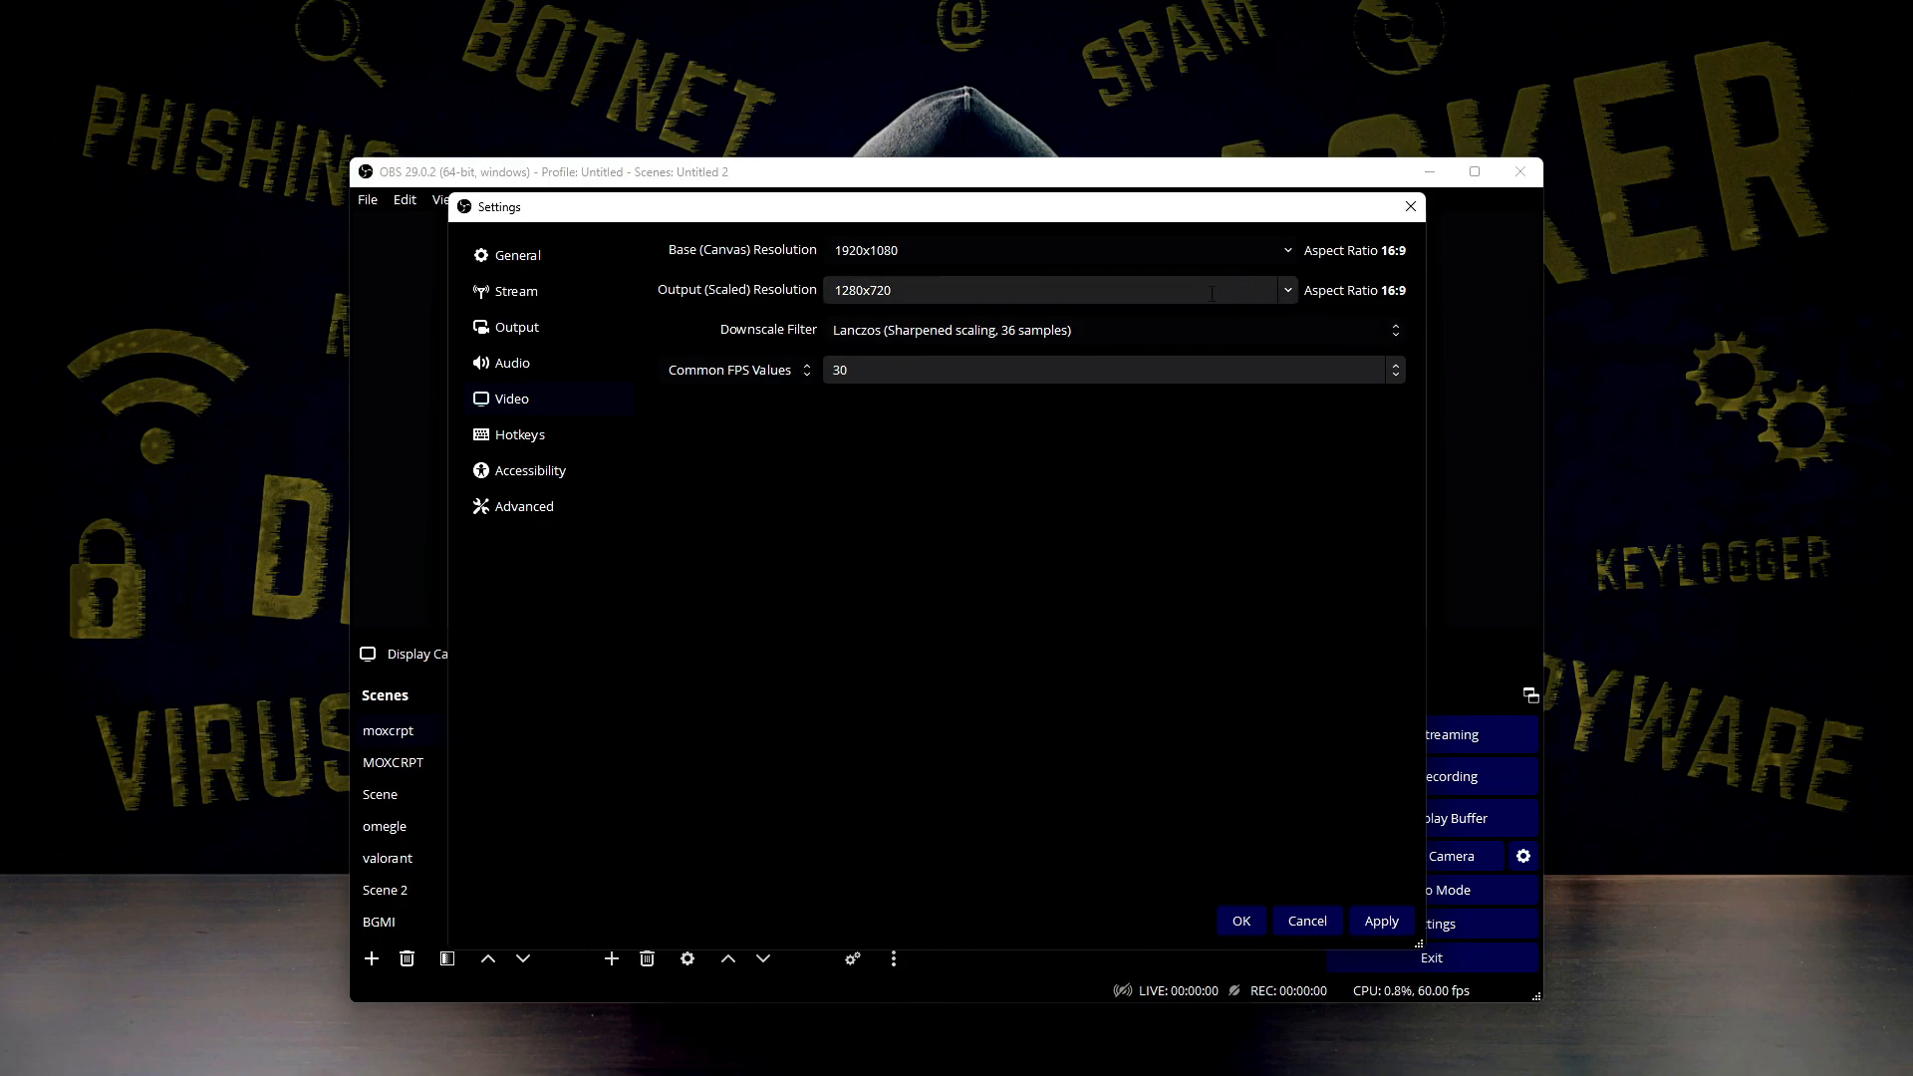
Set the output resolution to 1920x1080 and the common FPS value to 60, and apply the video settings
click(1288, 293)
click(946, 320)
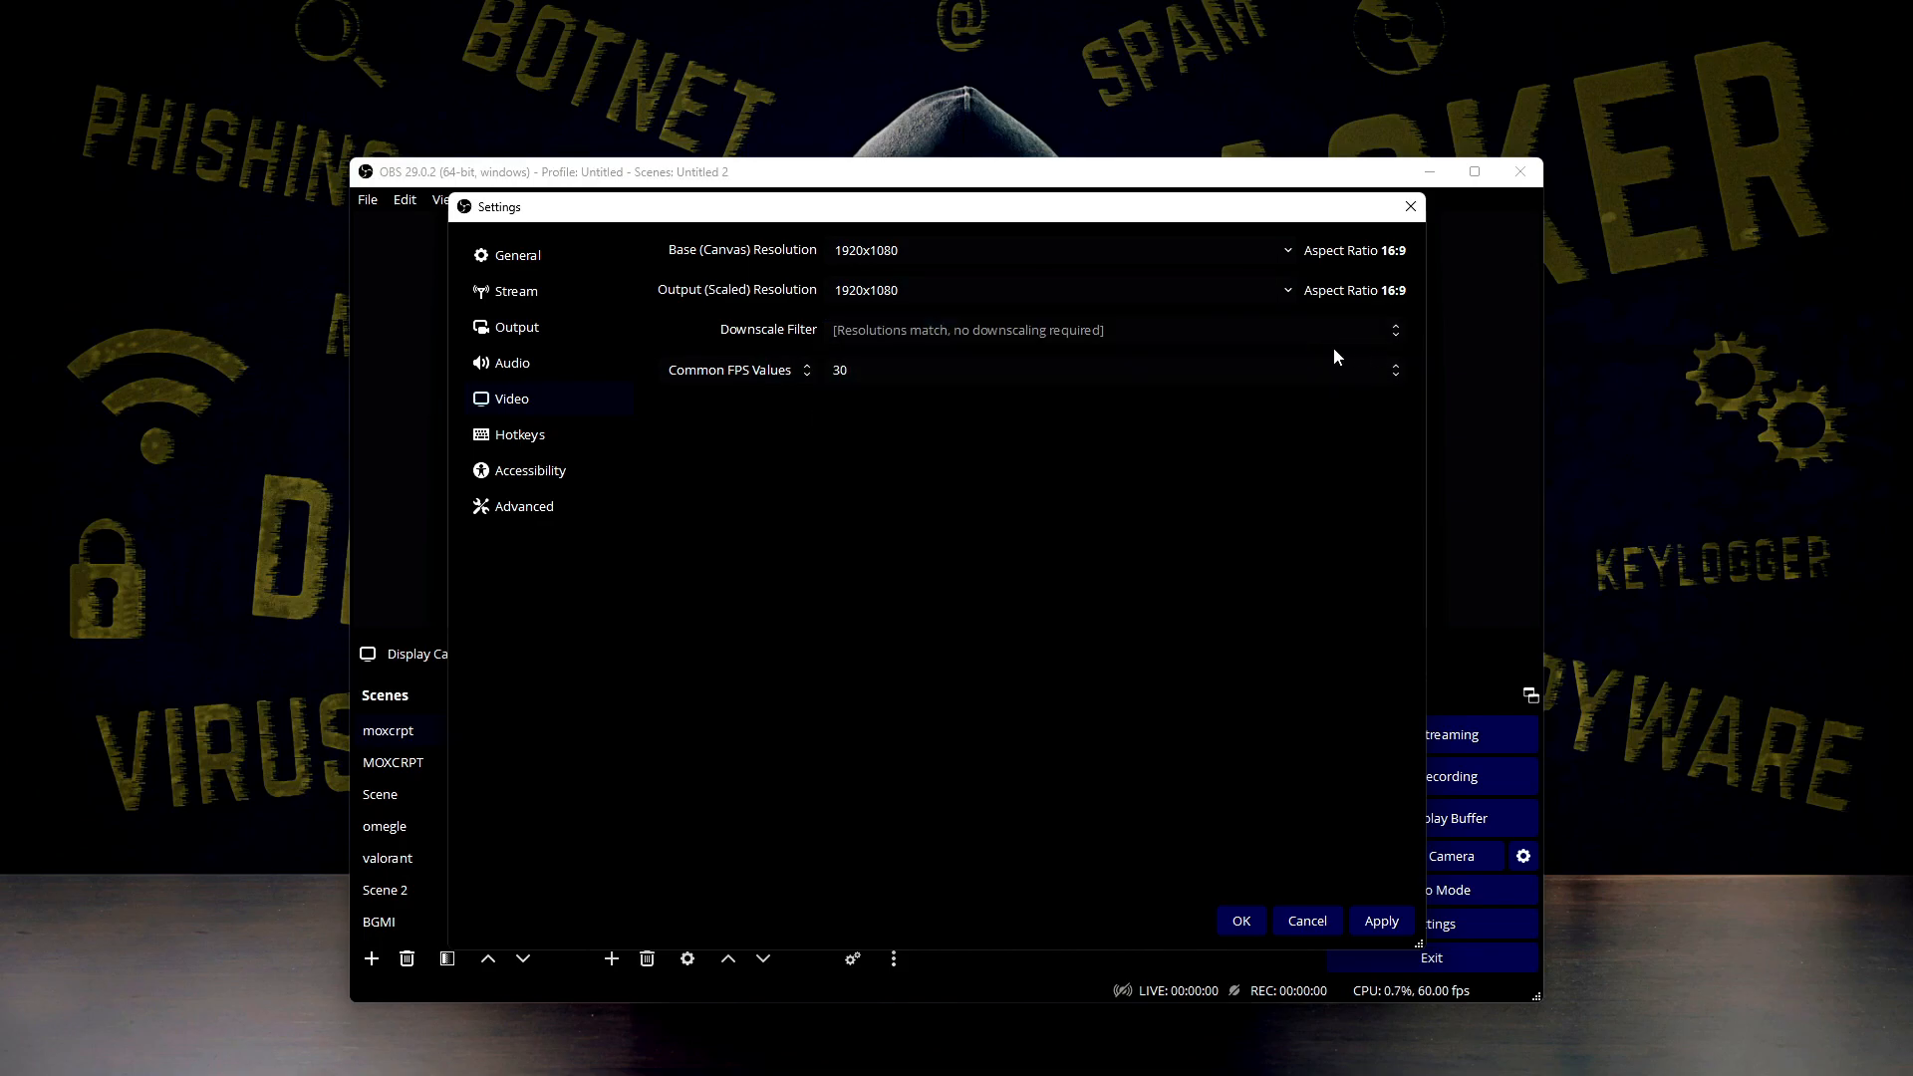
click(1336, 370)
click(841, 574)
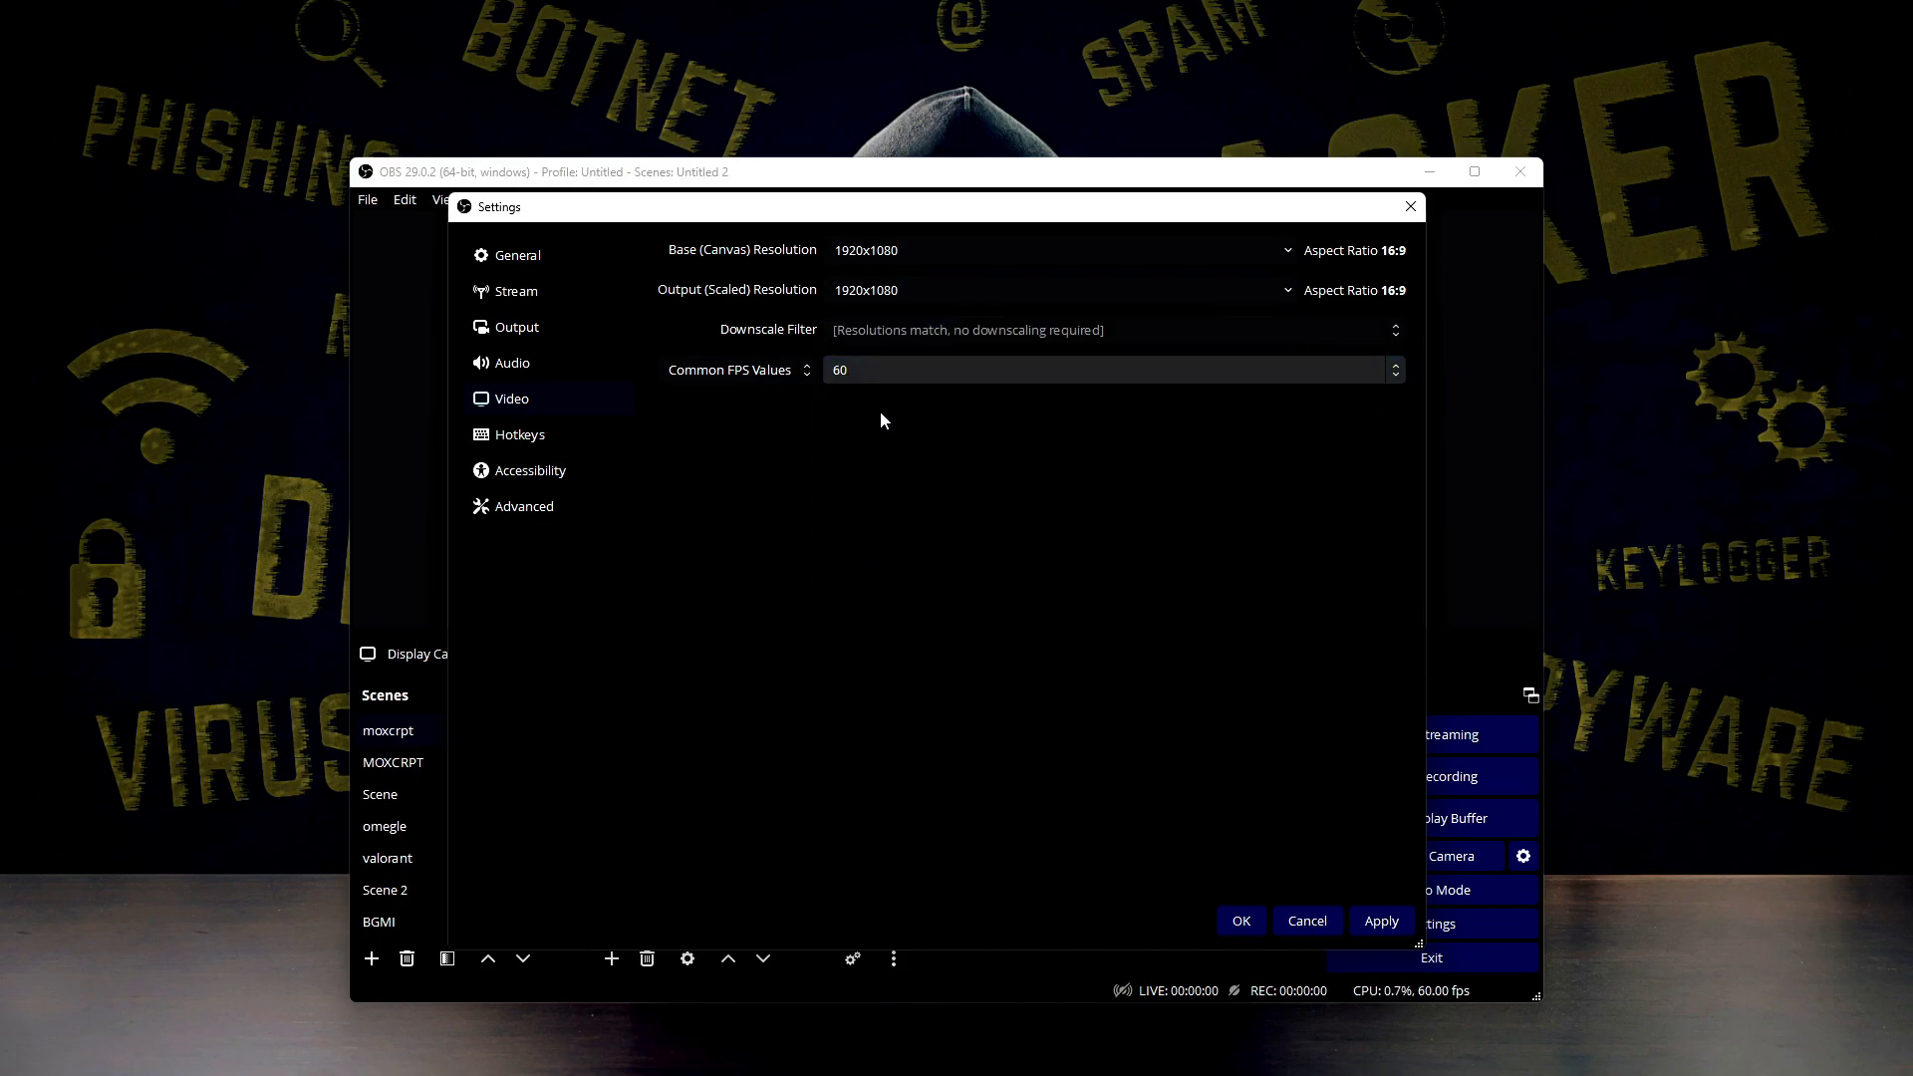
click(545, 435)
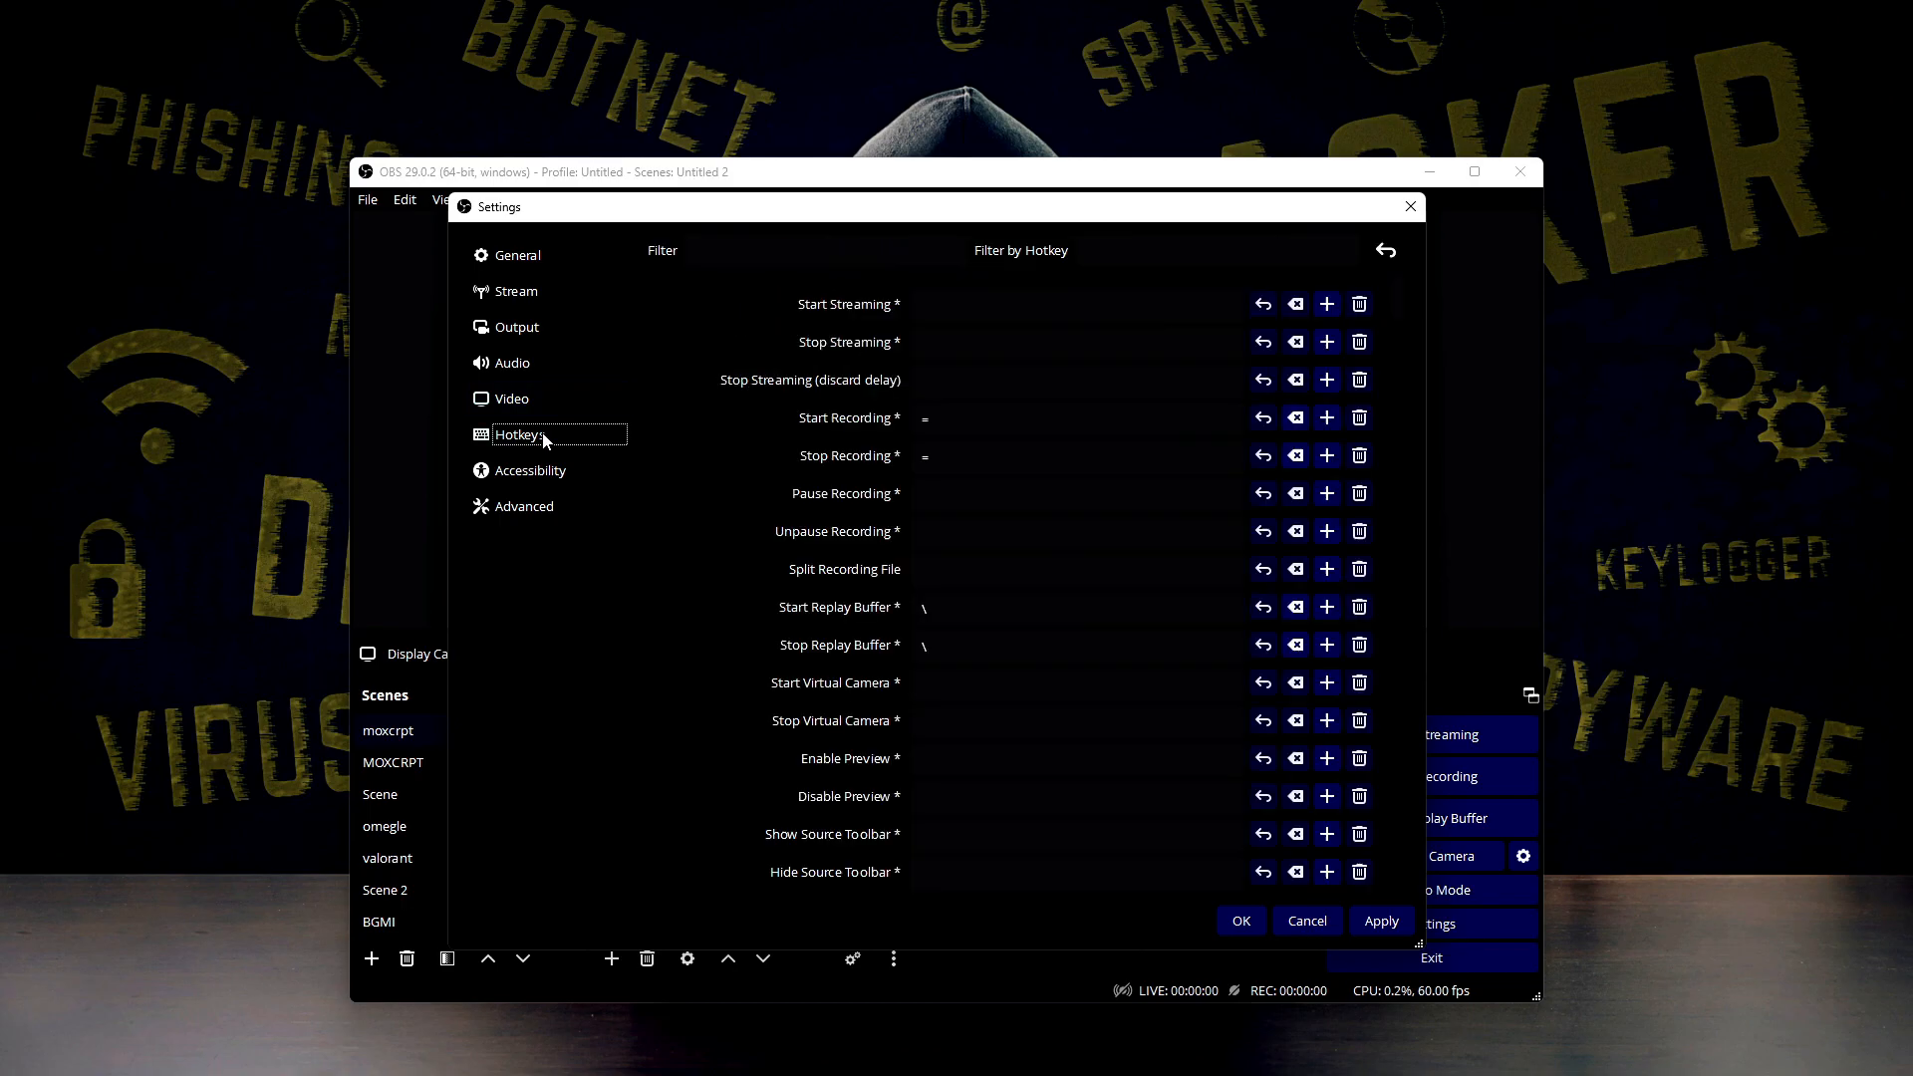
click(541, 406)
click(1381, 921)
Review the hotkeys assigned to starting and stopping the recording and the replay buffer
click(545, 448)
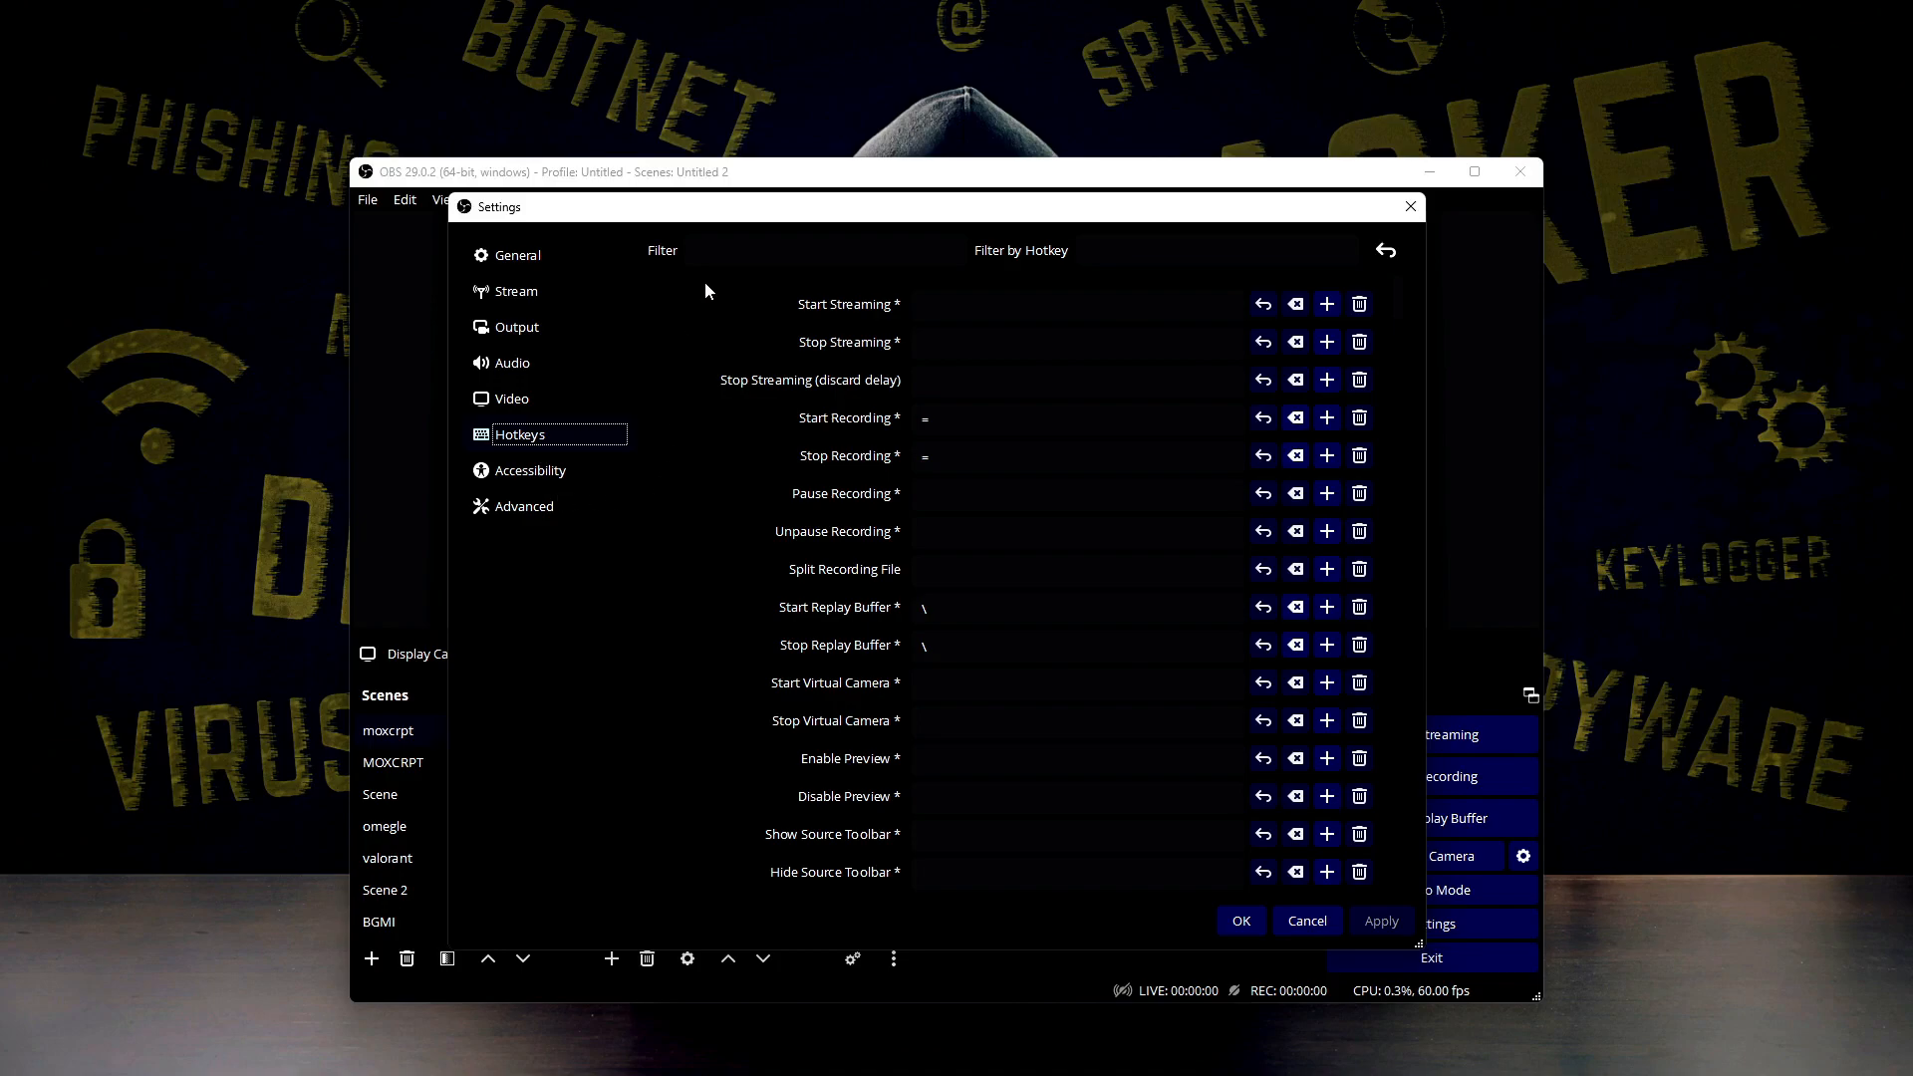
click(927, 609)
click(933, 609)
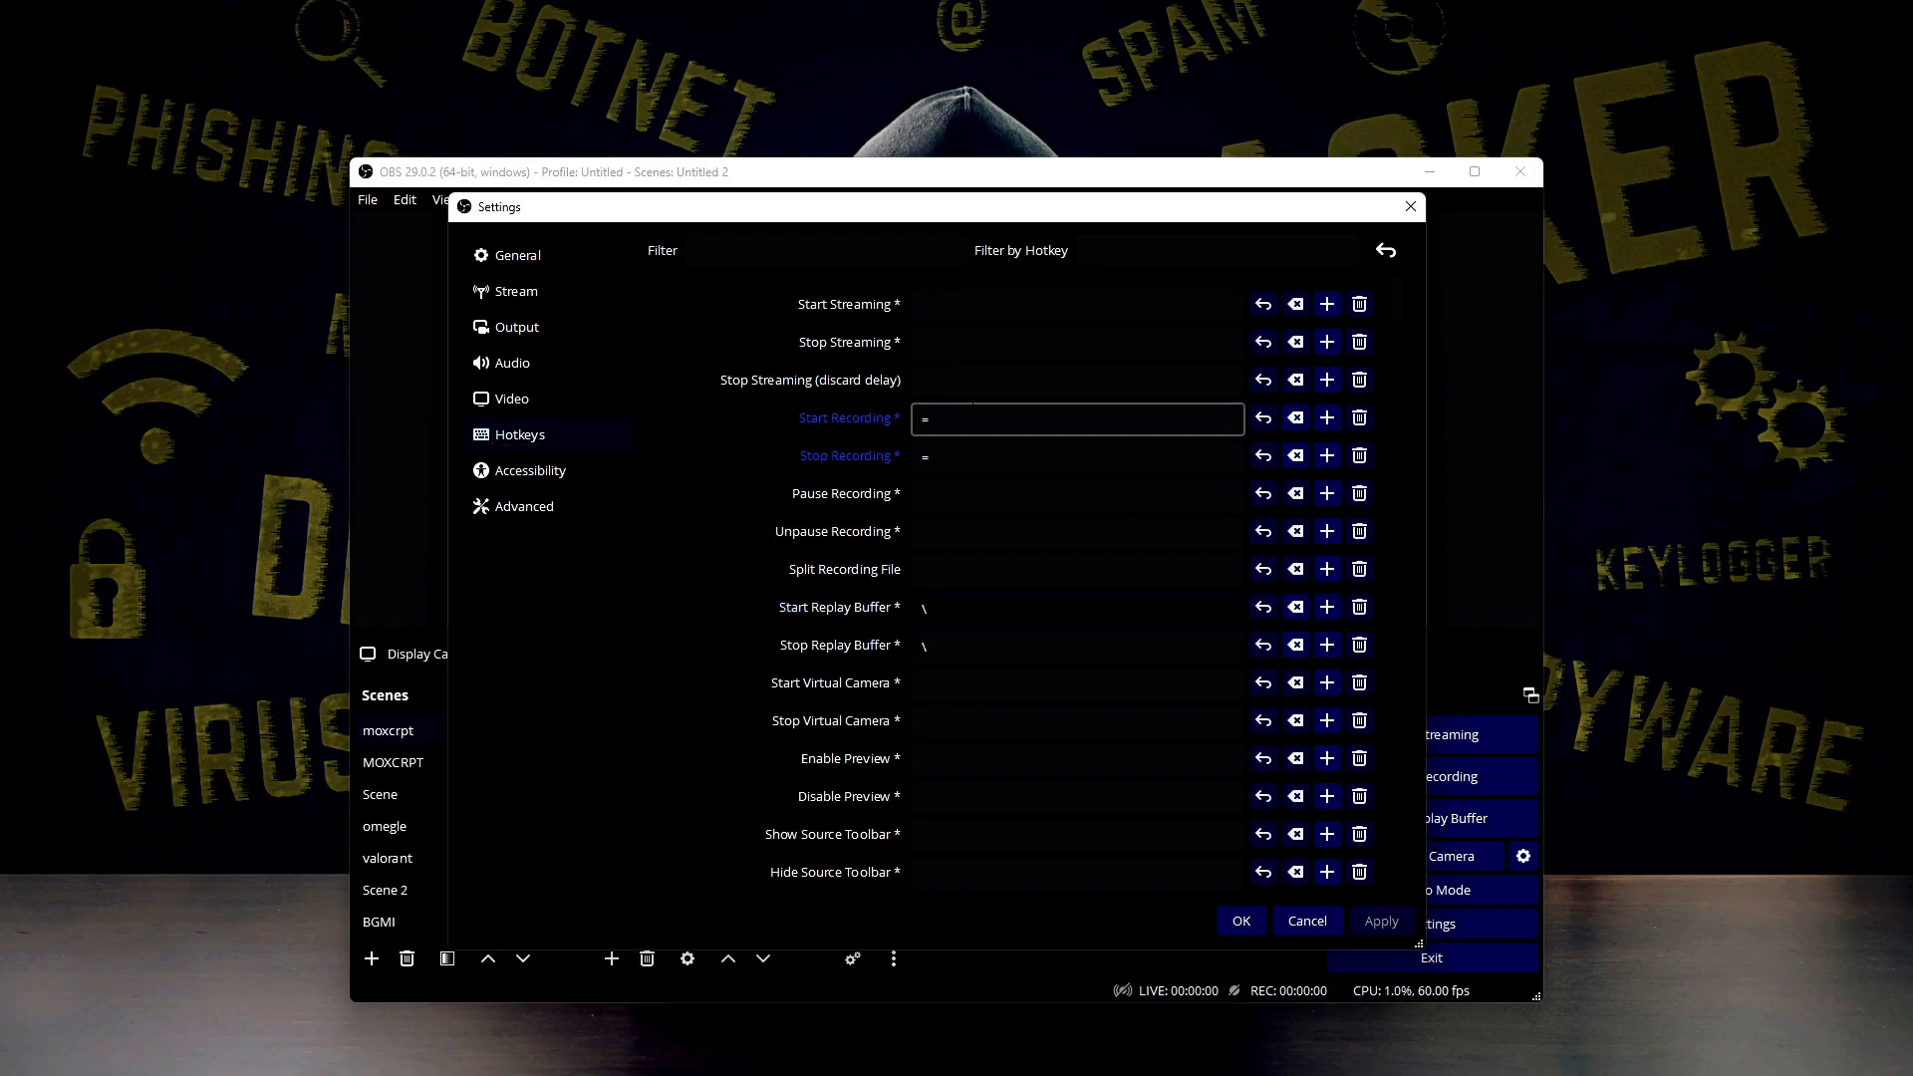
click(928, 420)
scroll(927, 498, down, 1)
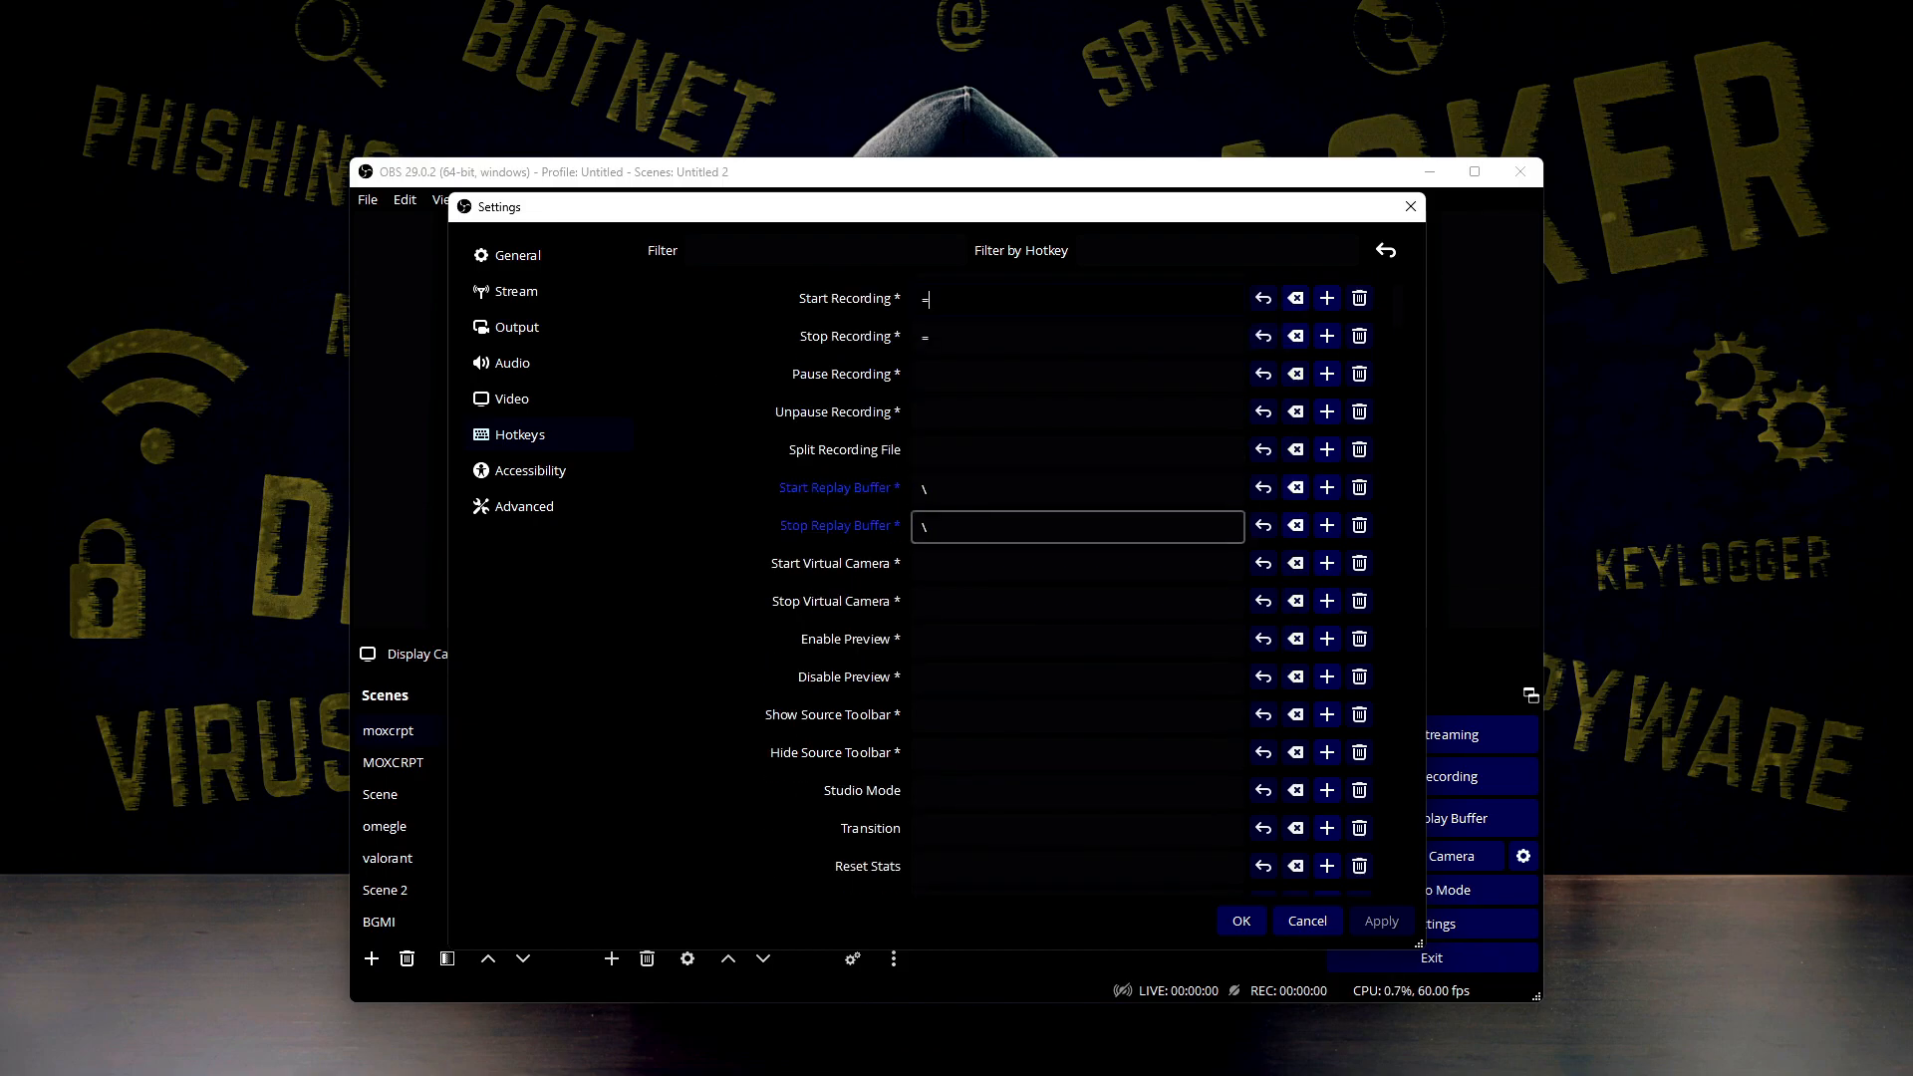
scroll(992, 531, up, 1)
drag(1039, 219, 856, 270)
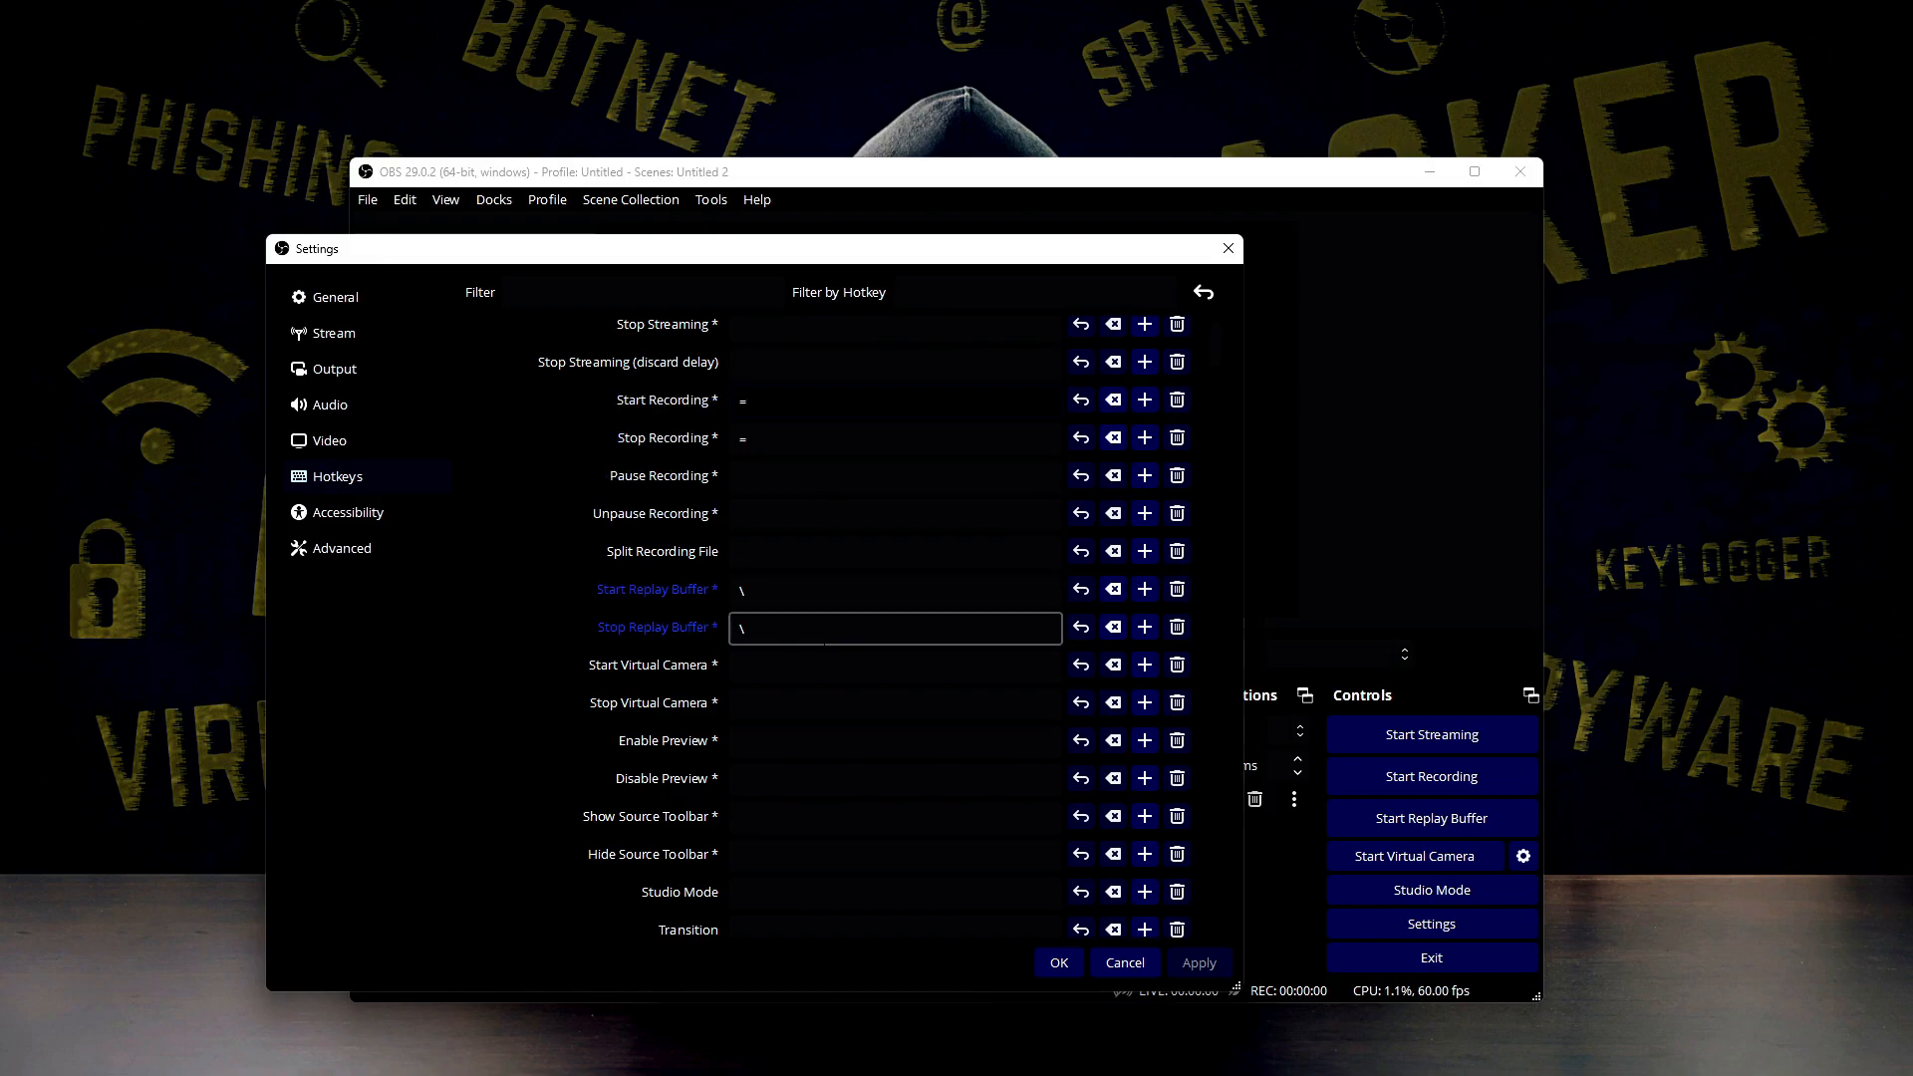
Look at the accessibility colours, go to the advanced settings and choose Above Normal as the process priority
click(398, 511)
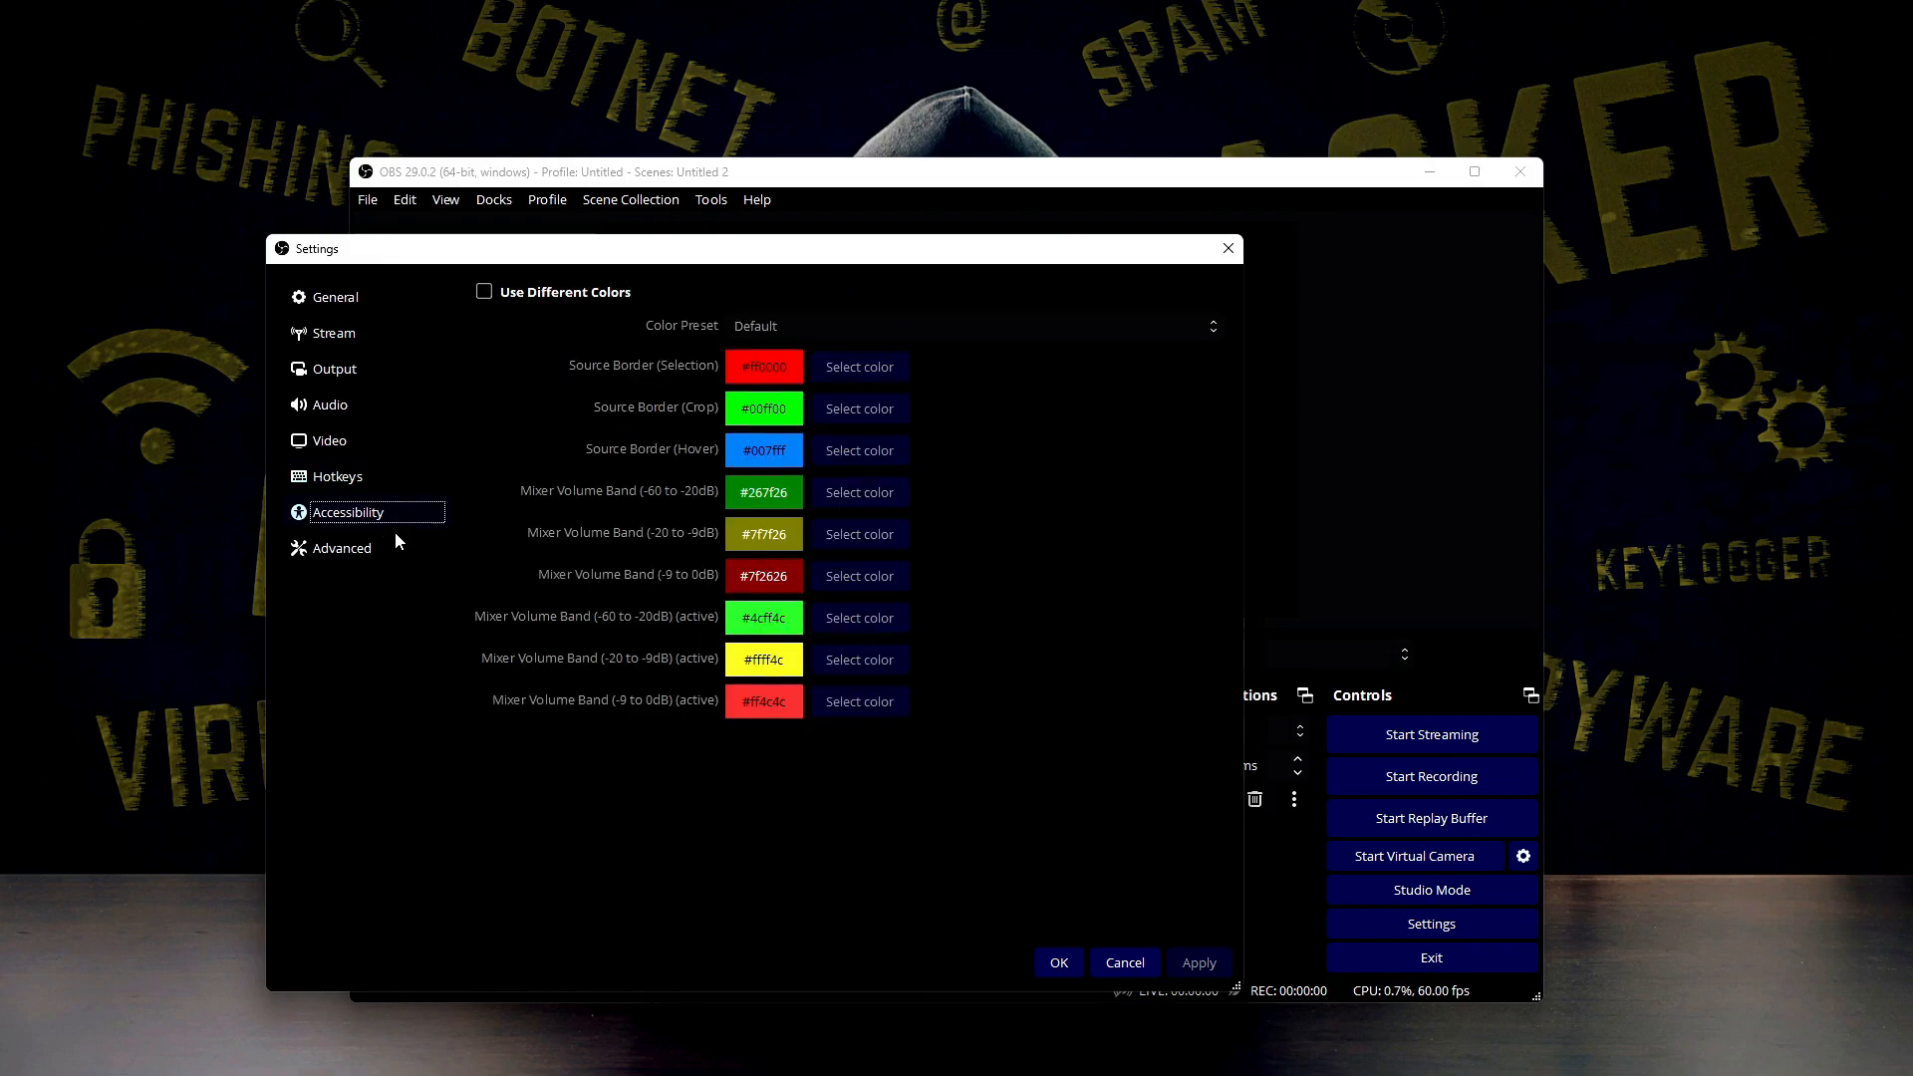
click(393, 548)
click(690, 326)
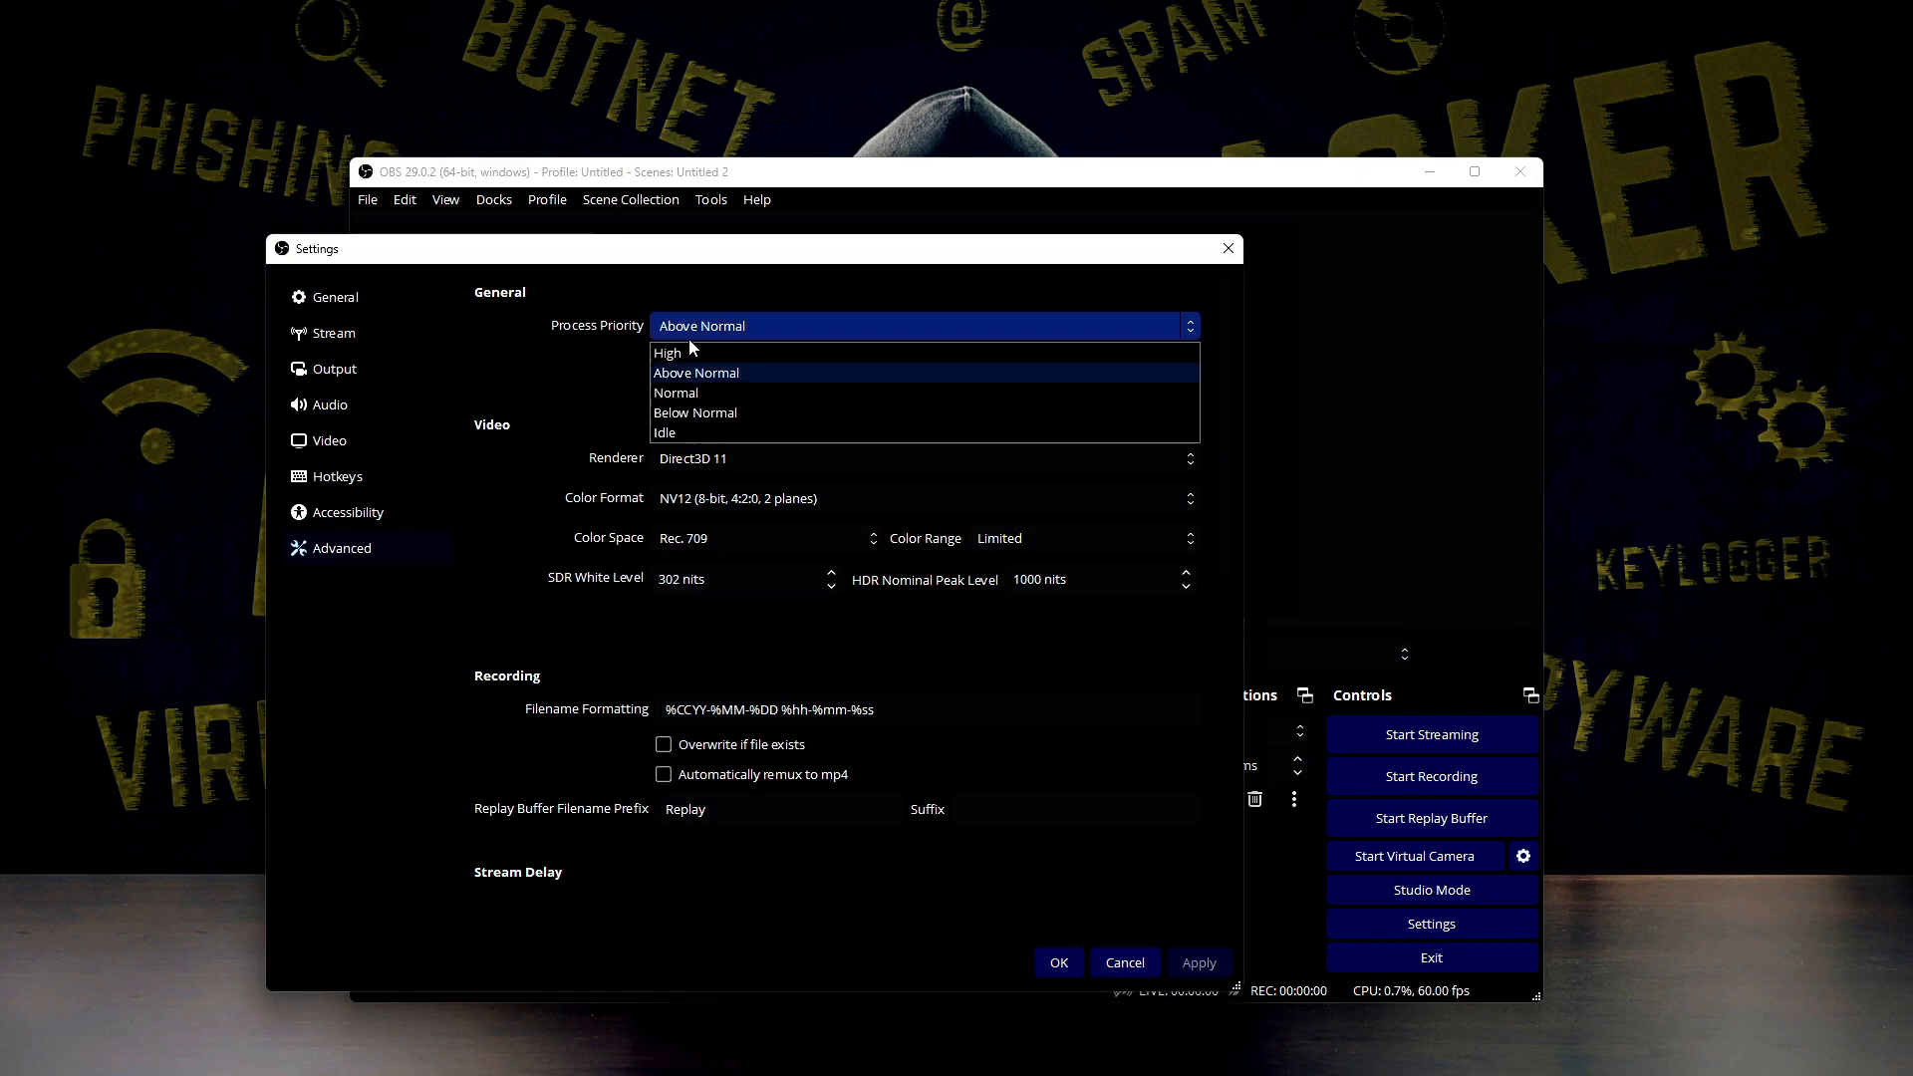
click(689, 340)
click(689, 339)
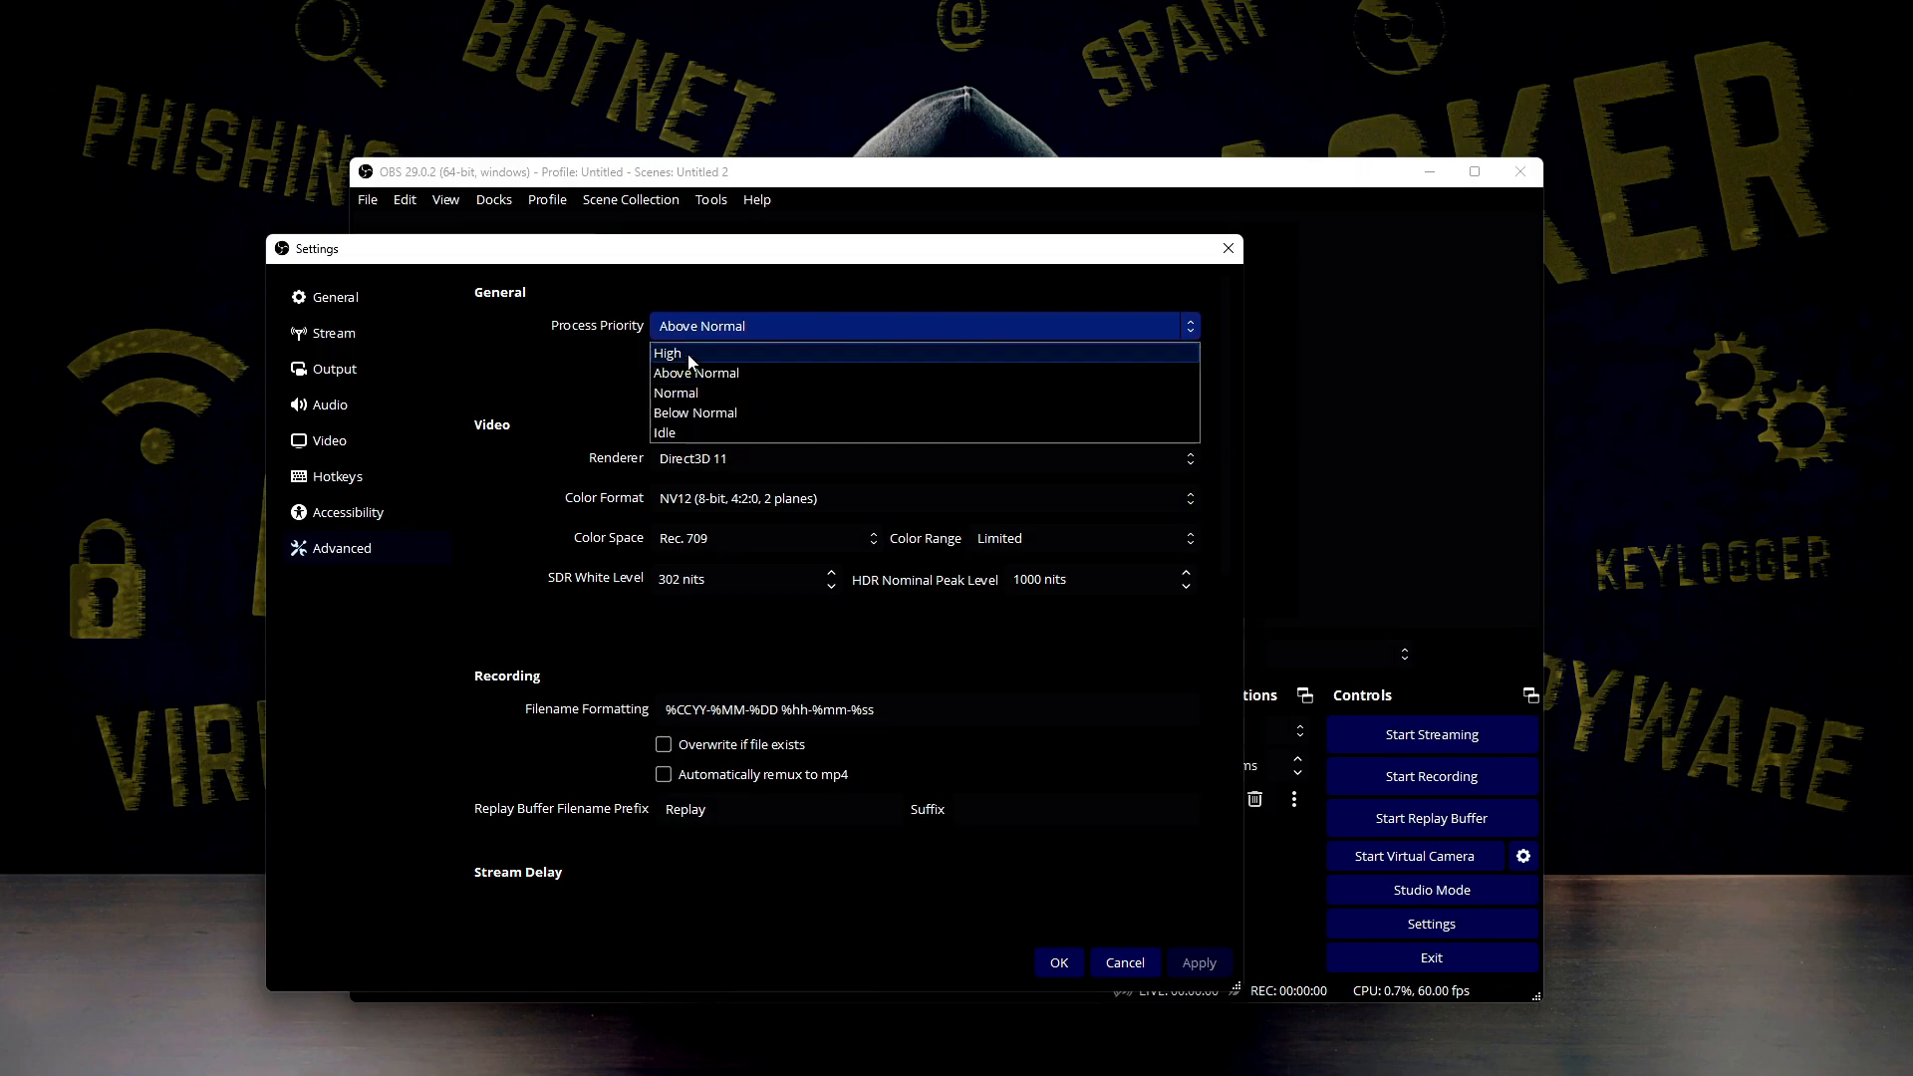
click(677, 373)
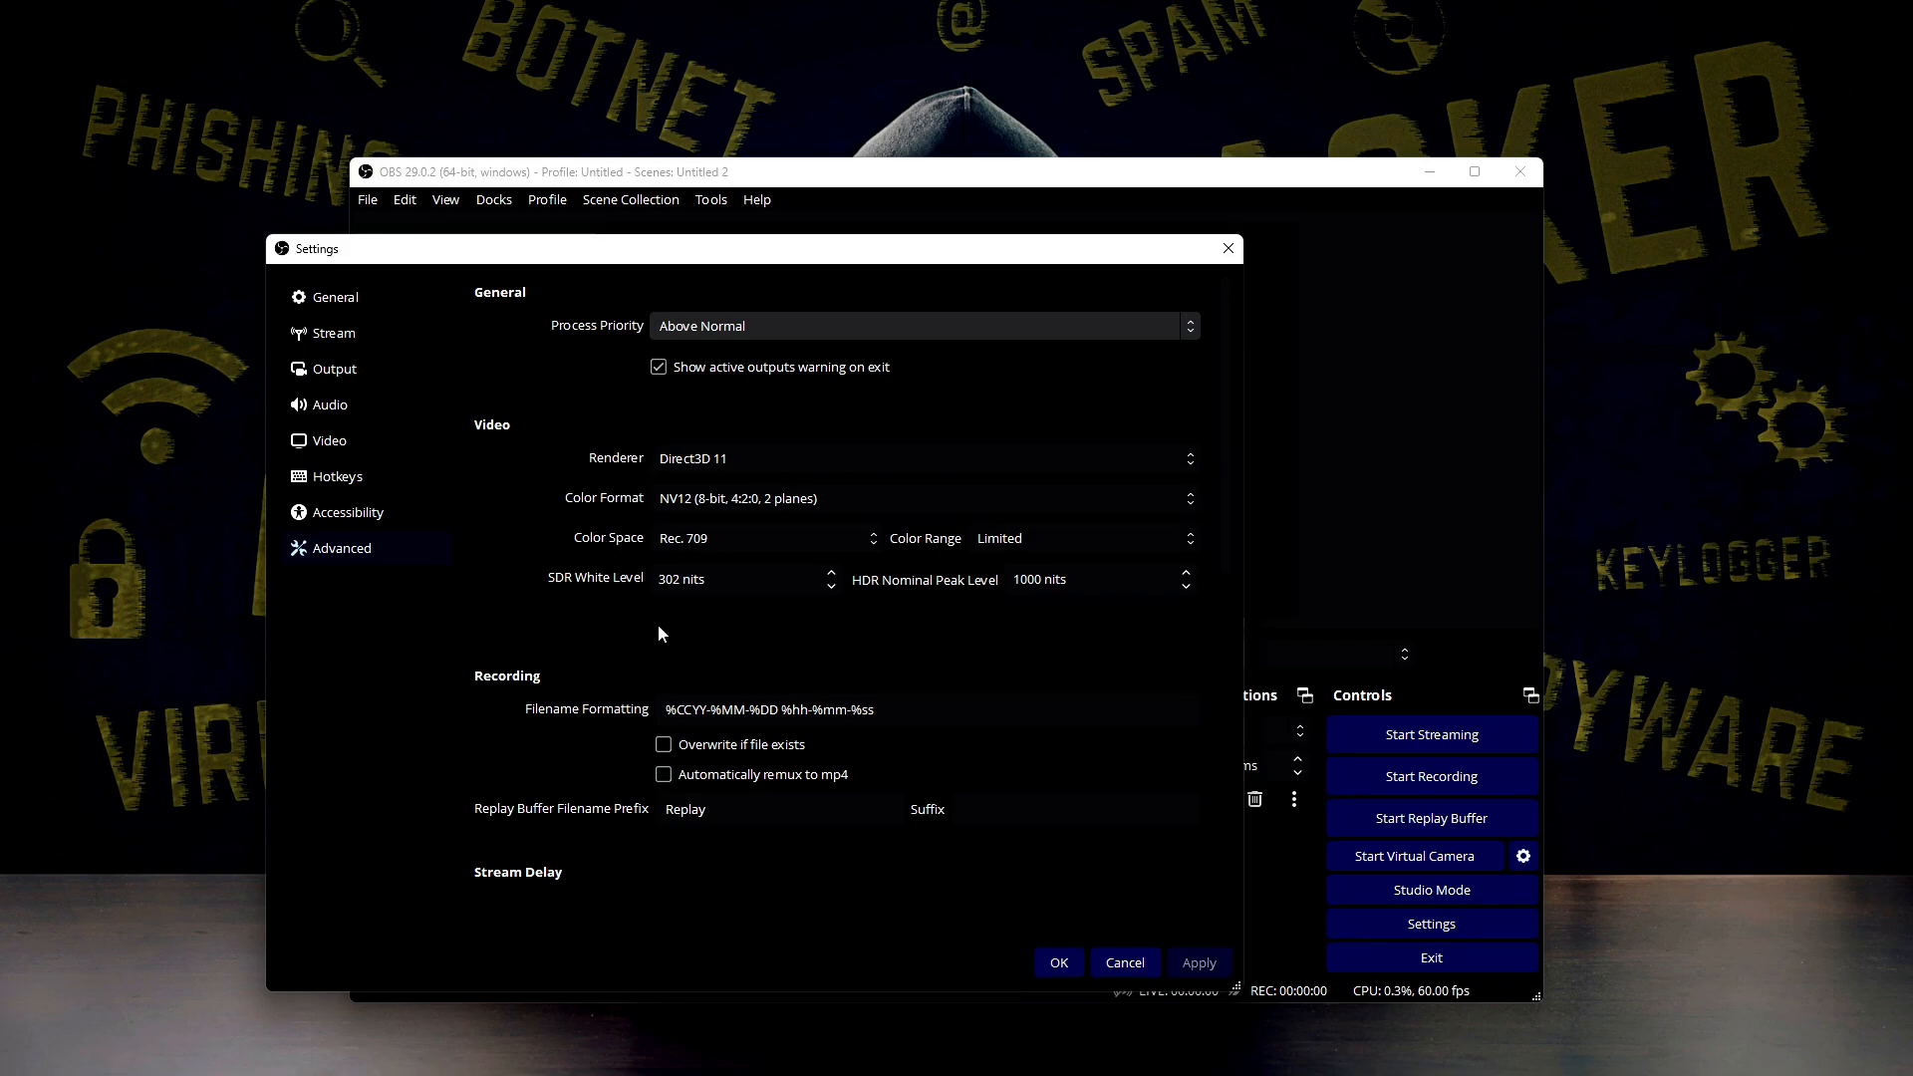
Try enabling the stream delay in the advanced settings, and turn it off again
drag(1228, 398, 1223, 558)
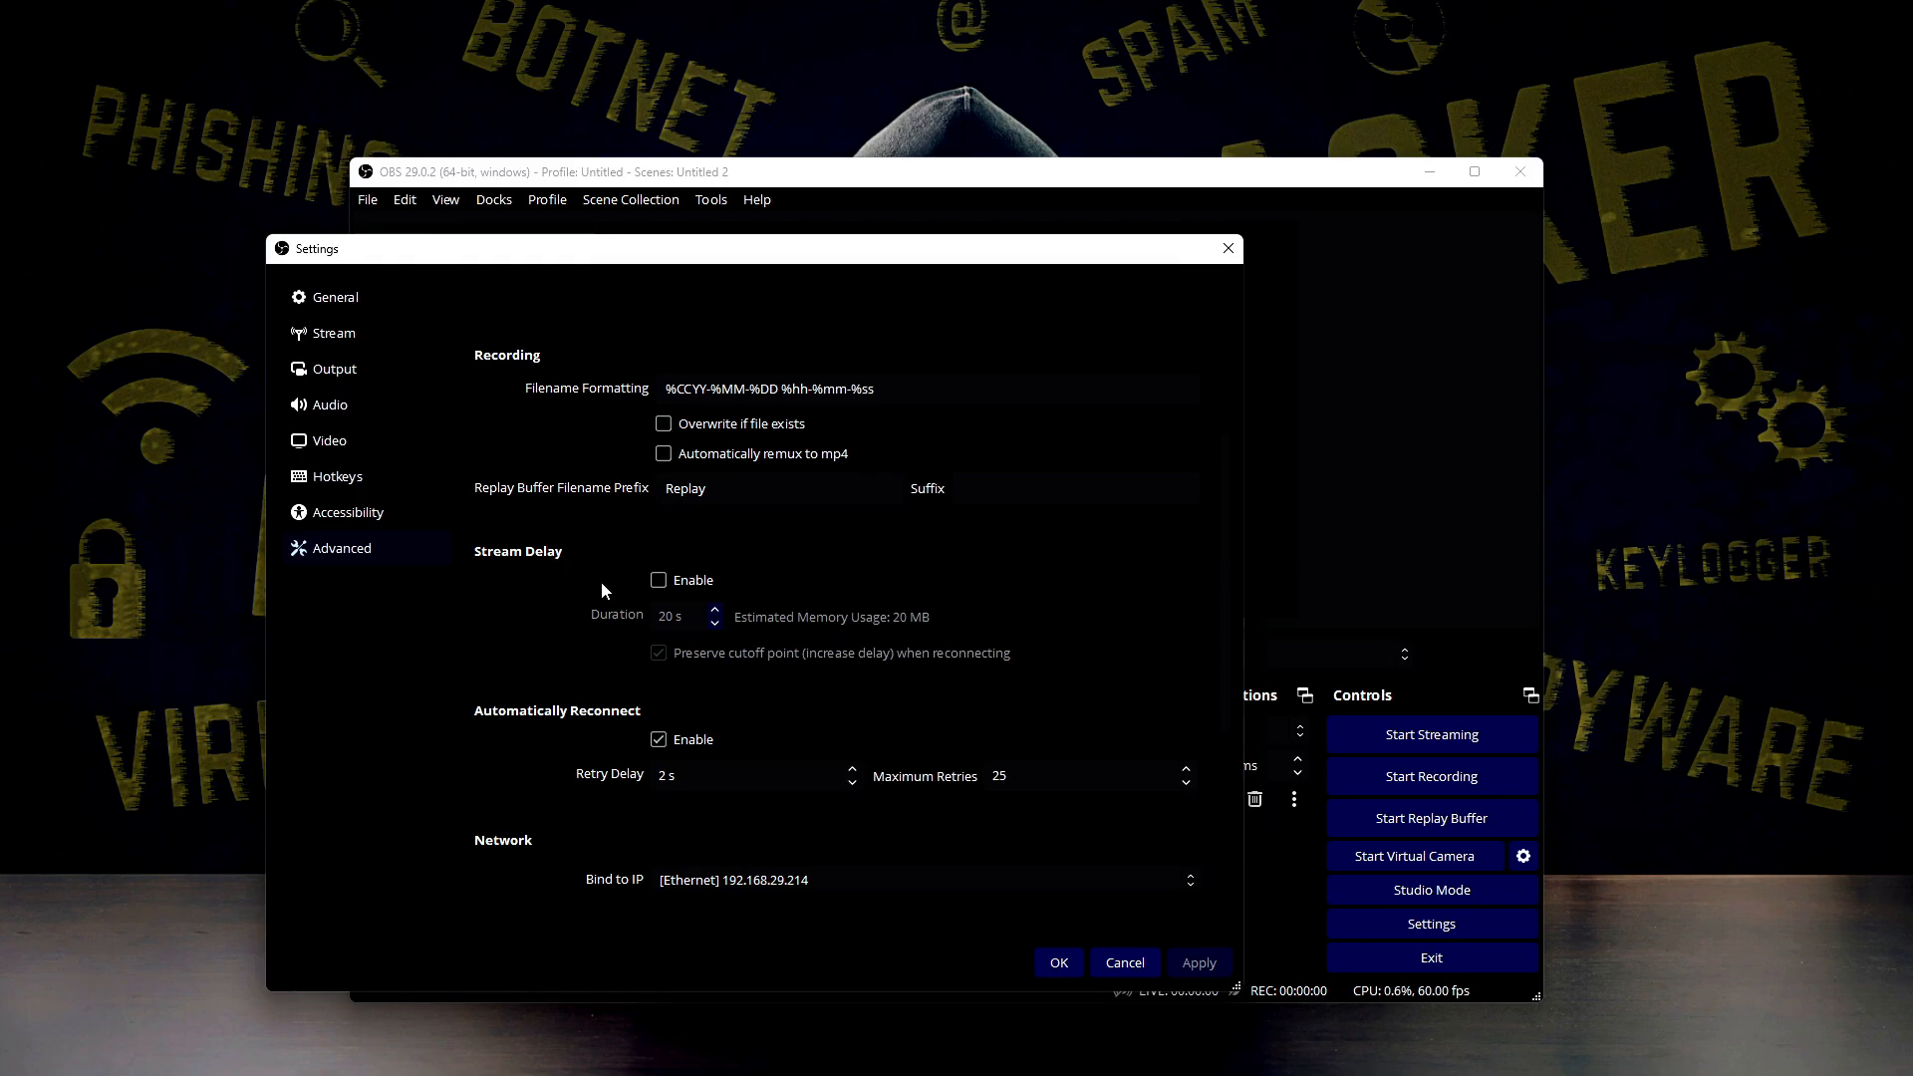
click(659, 581)
click(674, 617)
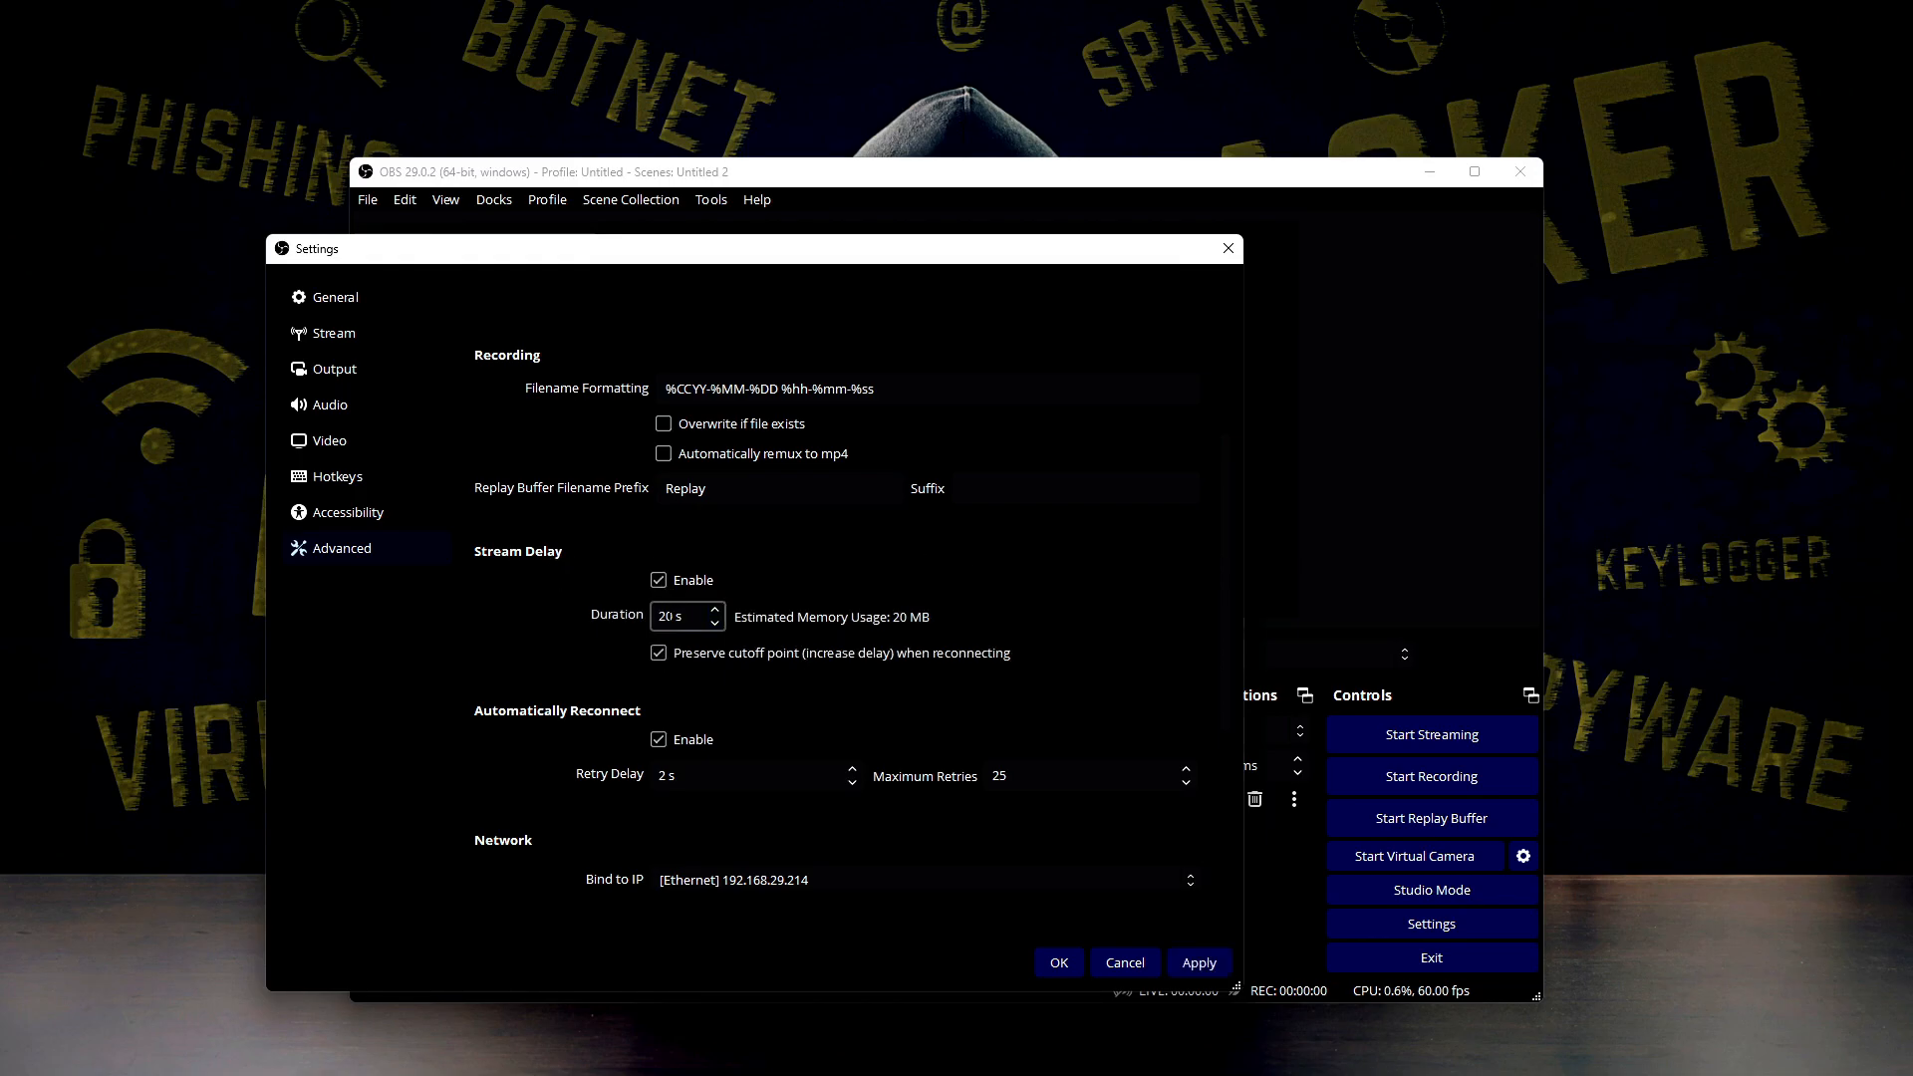
click(660, 582)
click(659, 582)
click(662, 580)
Bind the network connection to the IP address [Ethernet] 192.168.29.214 in the advanced settings
scroll(642, 764, down, 2)
scroll(642, 764, up, 2)
scroll(619, 662, down, 3)
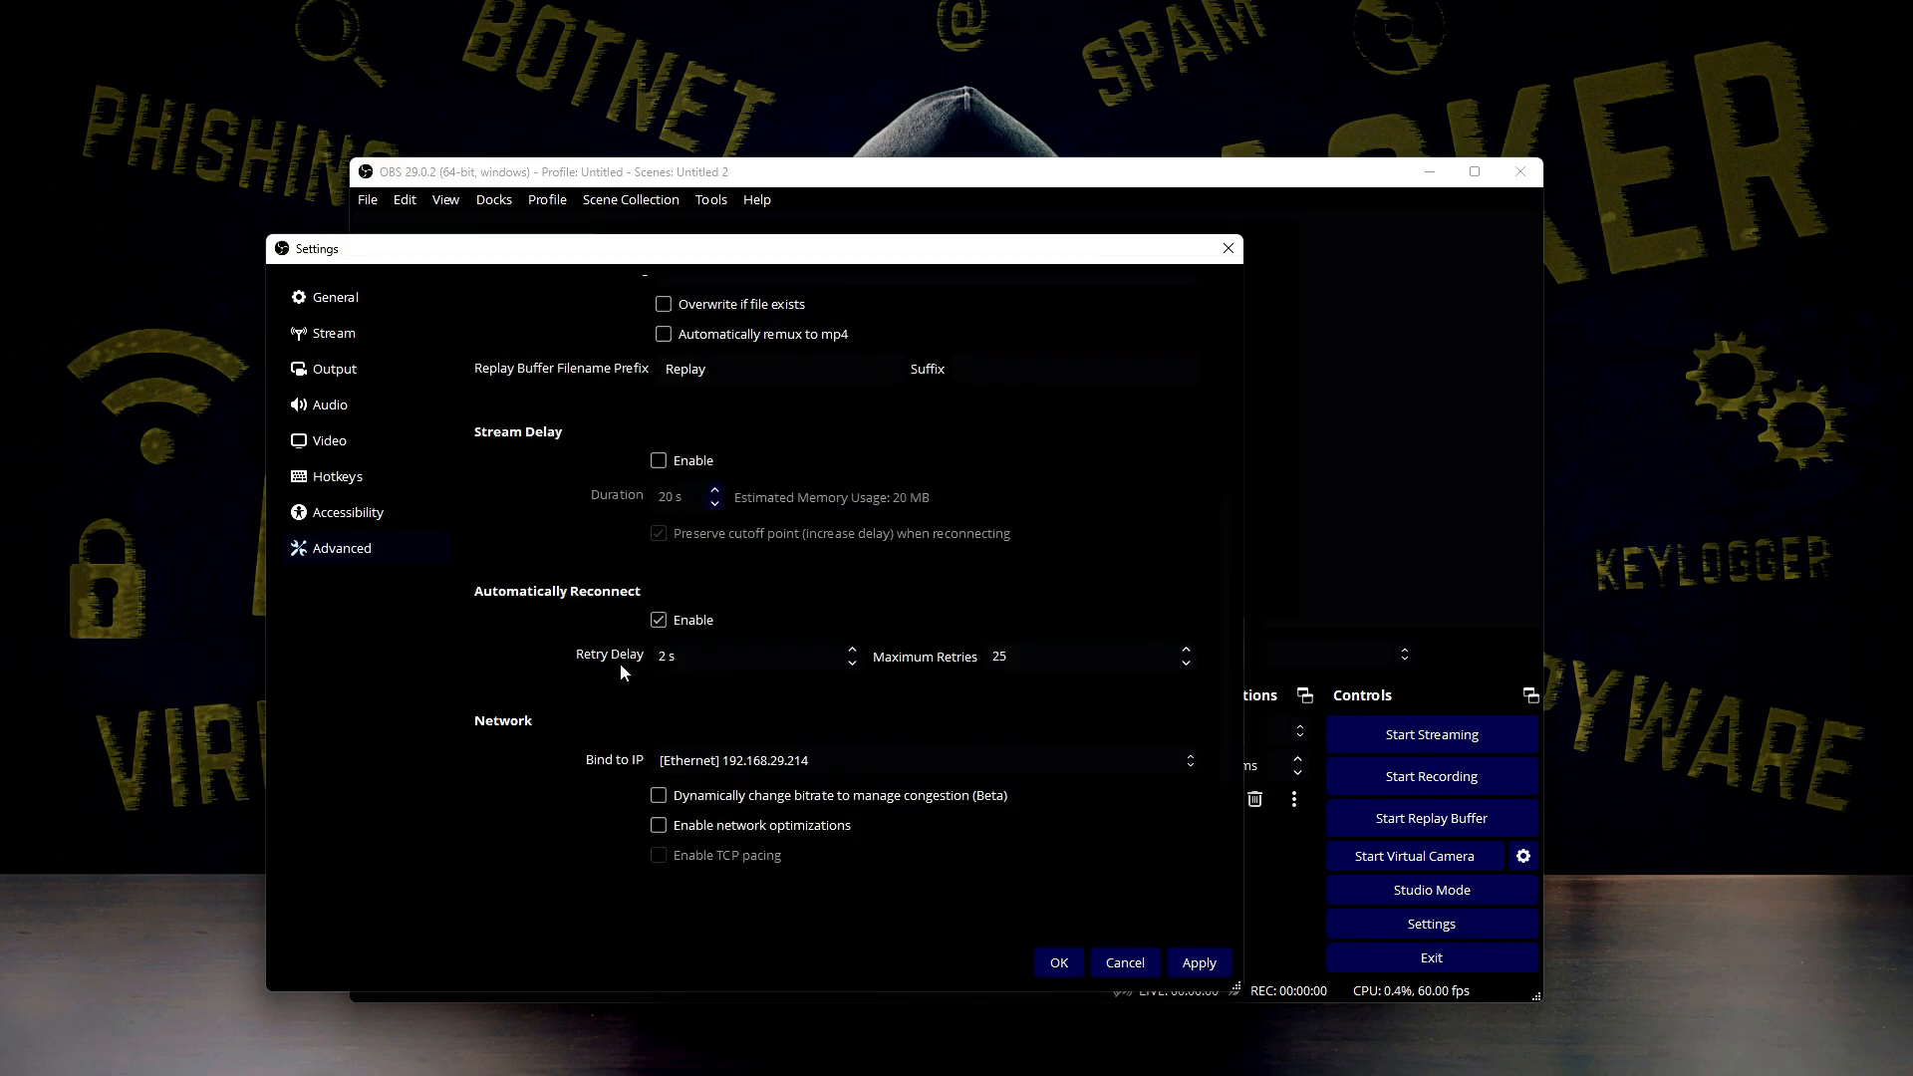
scroll(688, 698, down, 1)
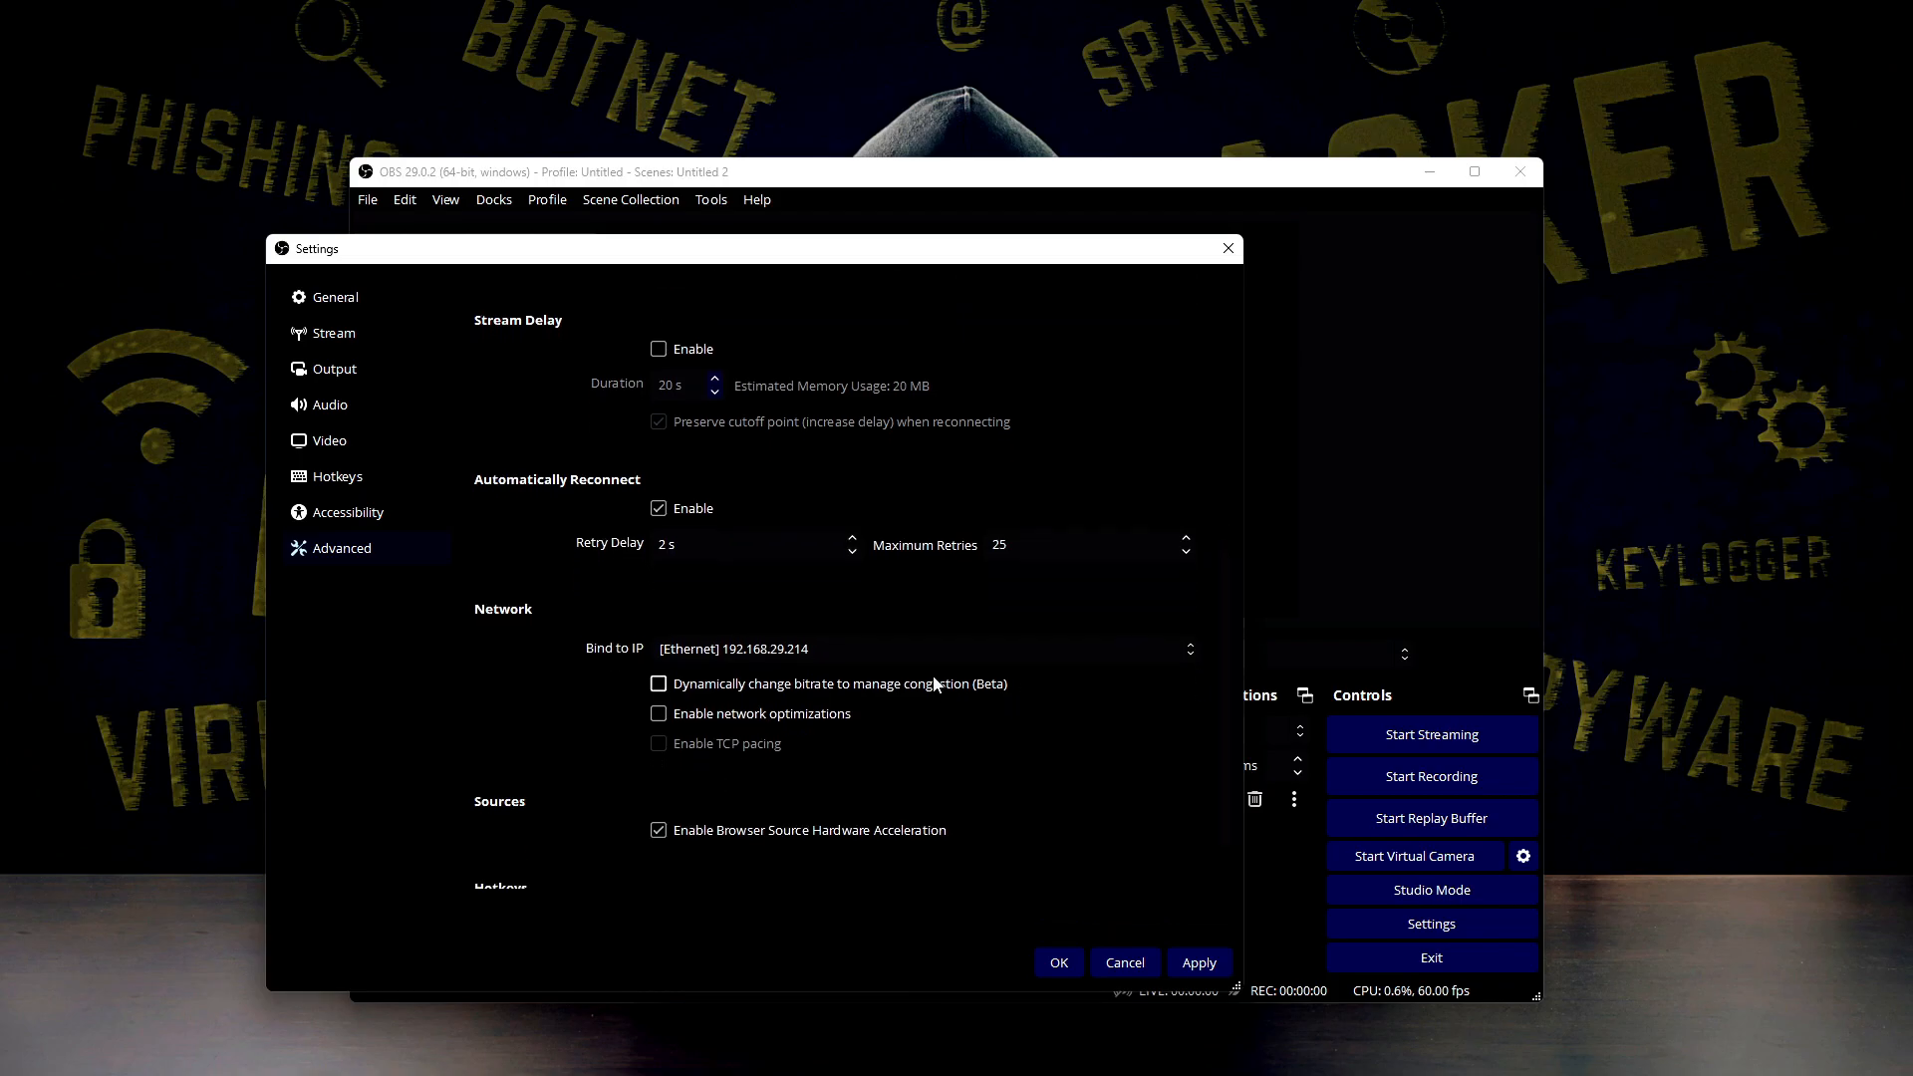
click(673, 648)
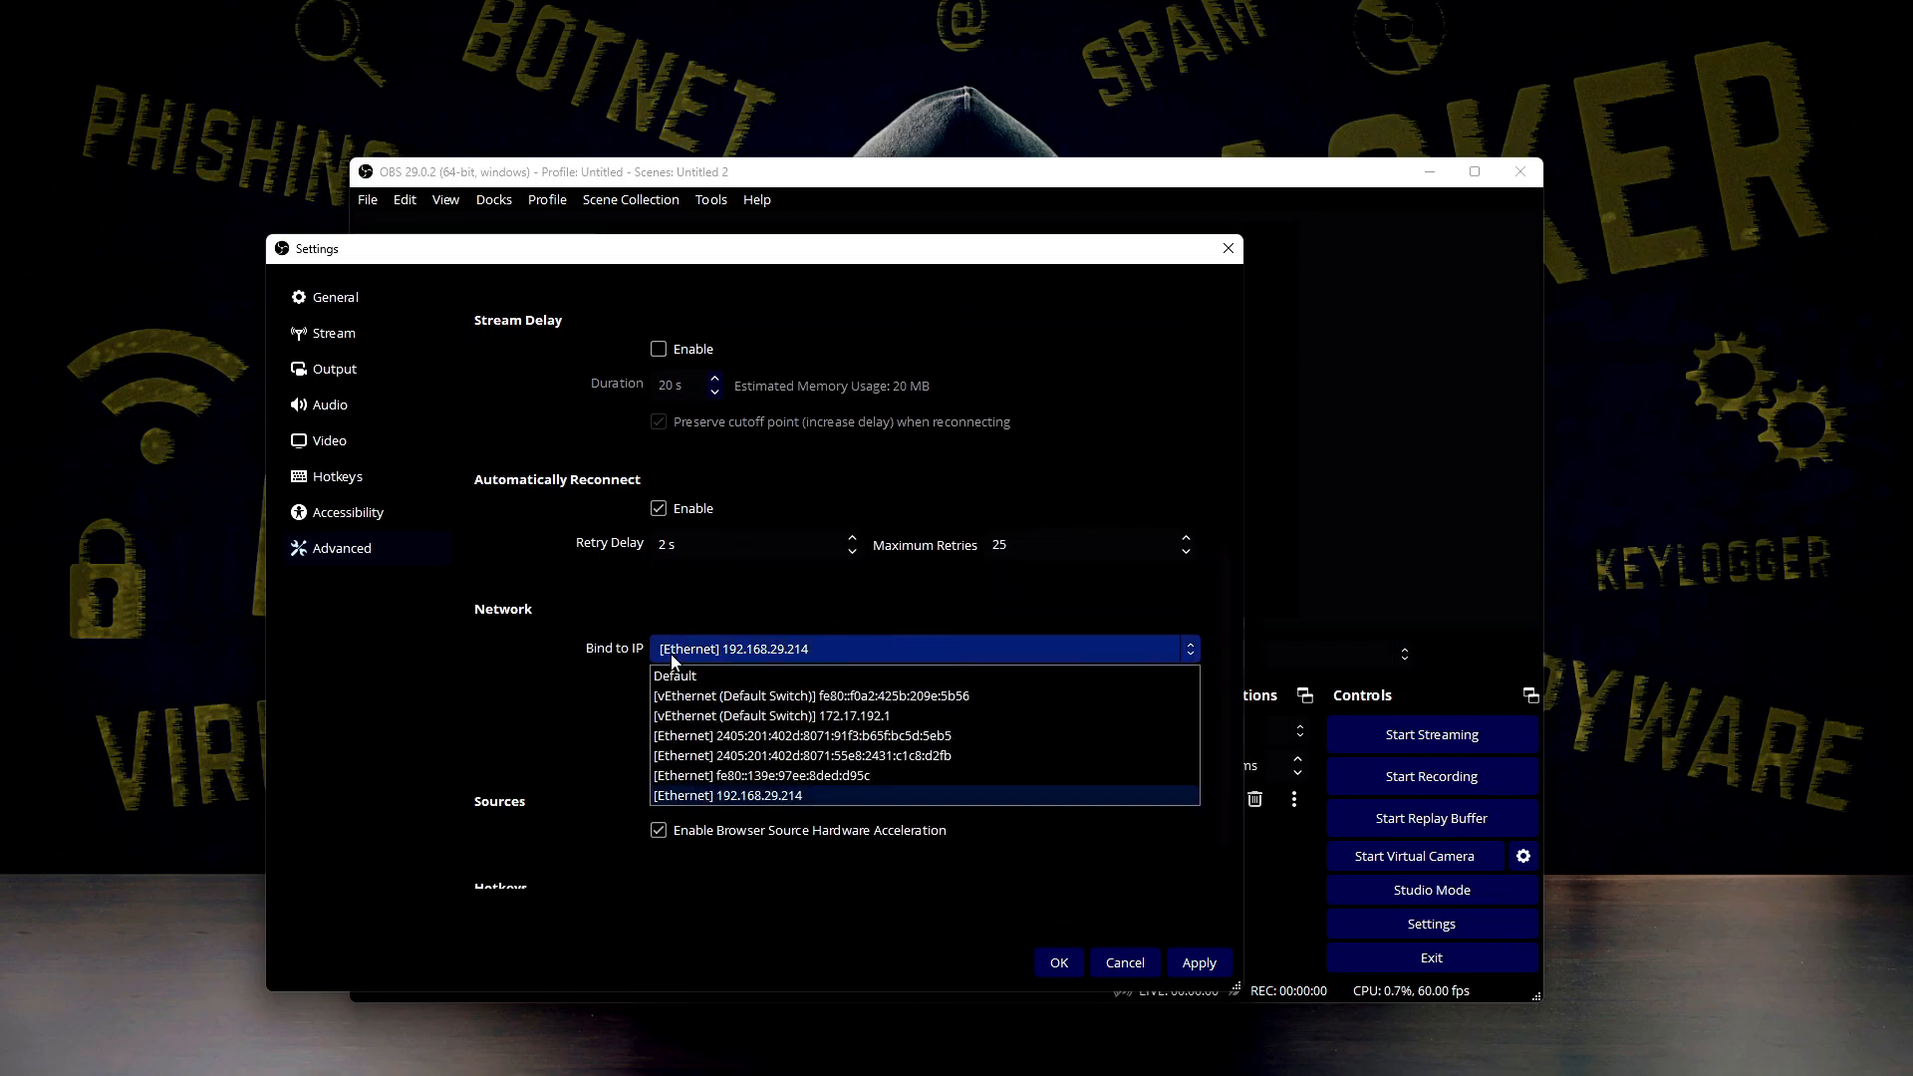
click(738, 796)
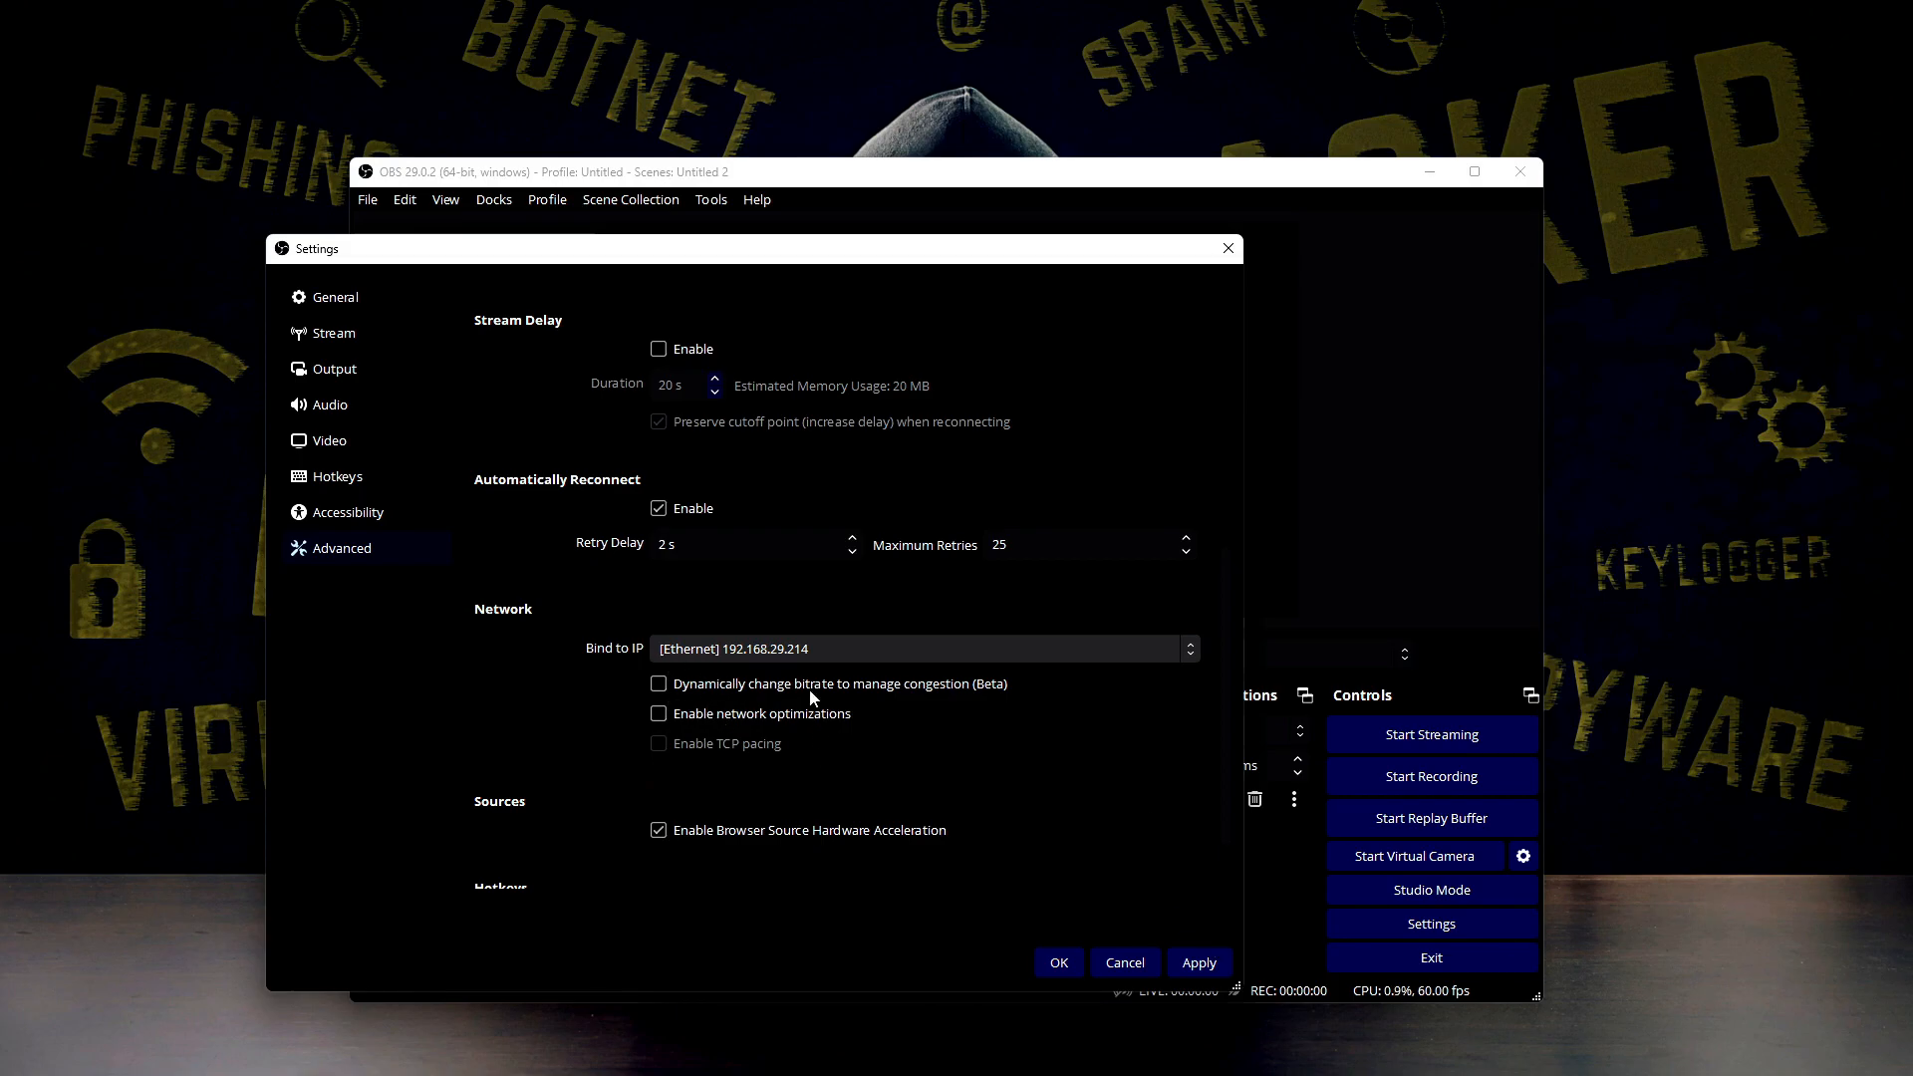
click(802, 653)
click(802, 653)
scroll(683, 668, up, 1)
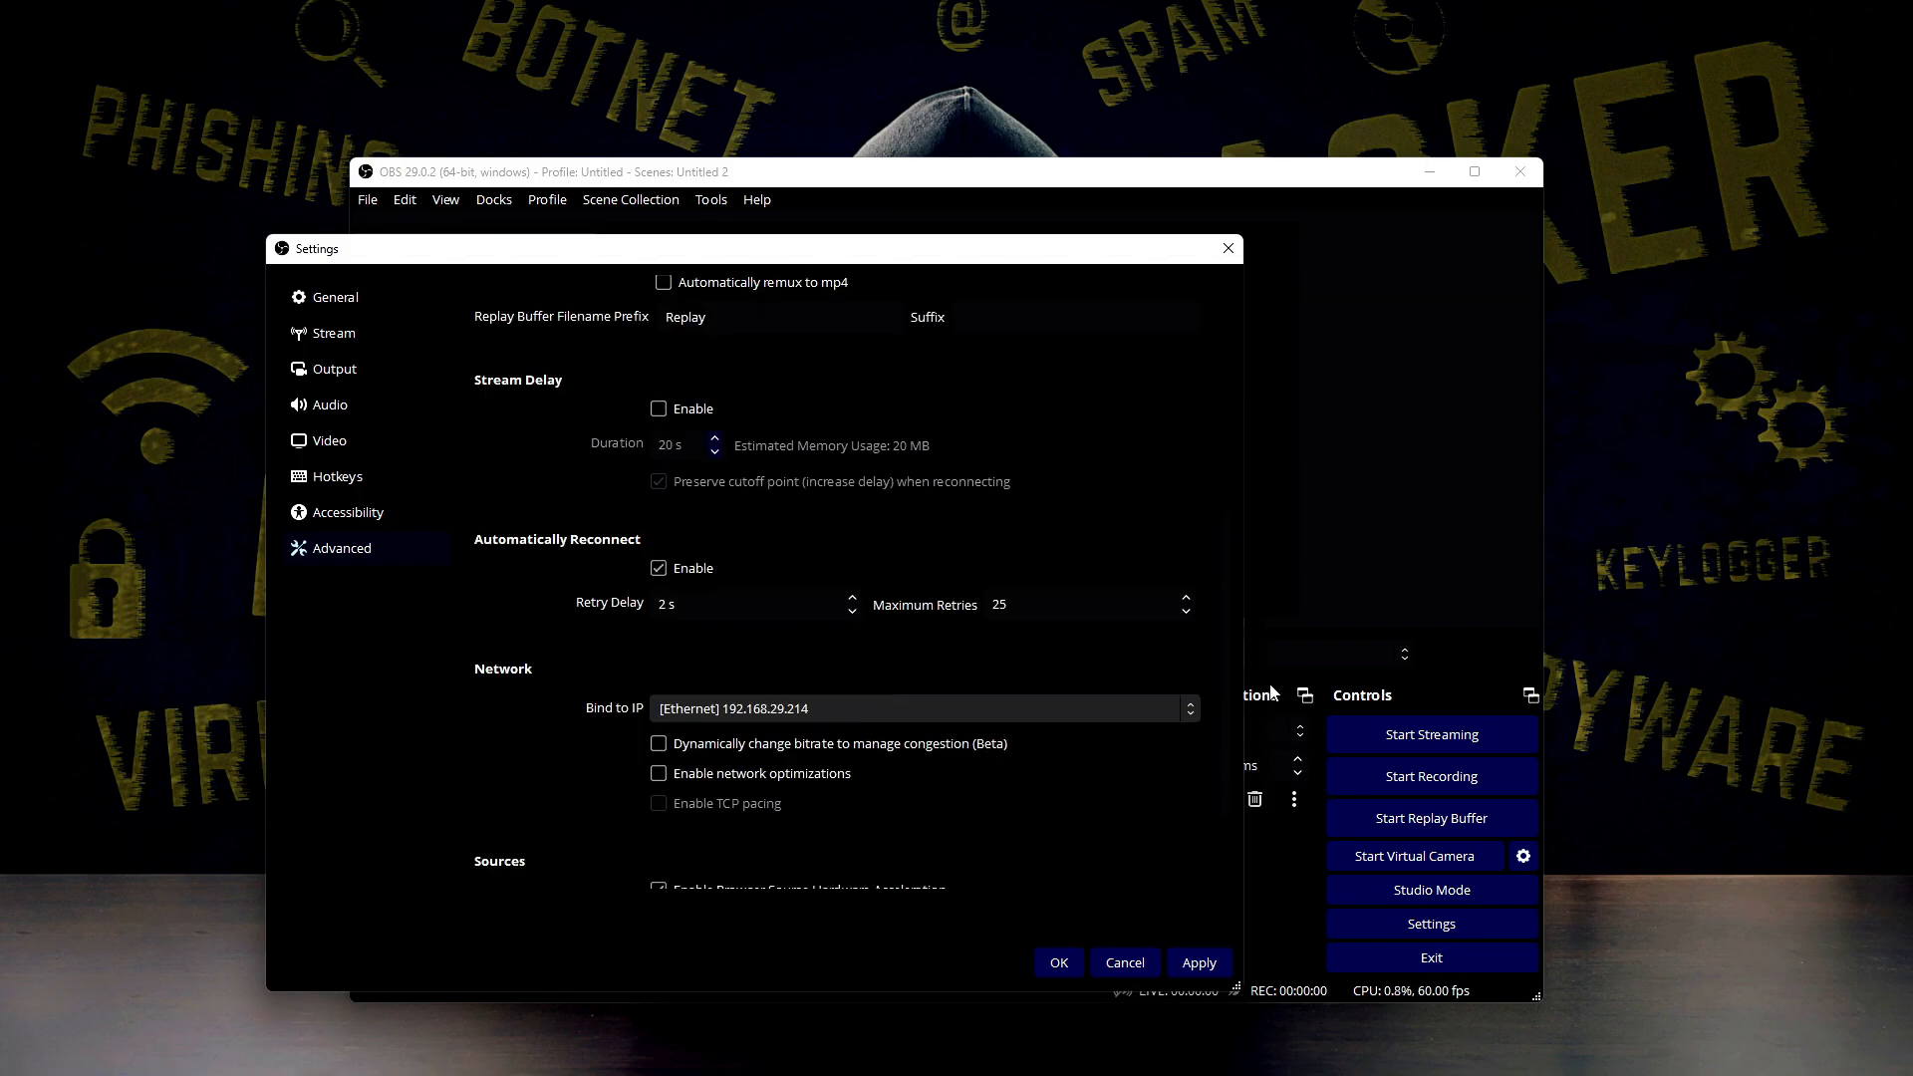
Apply the advanced settings and close the dialog, and minimize the main window
drag(1227, 668, 1222, 775)
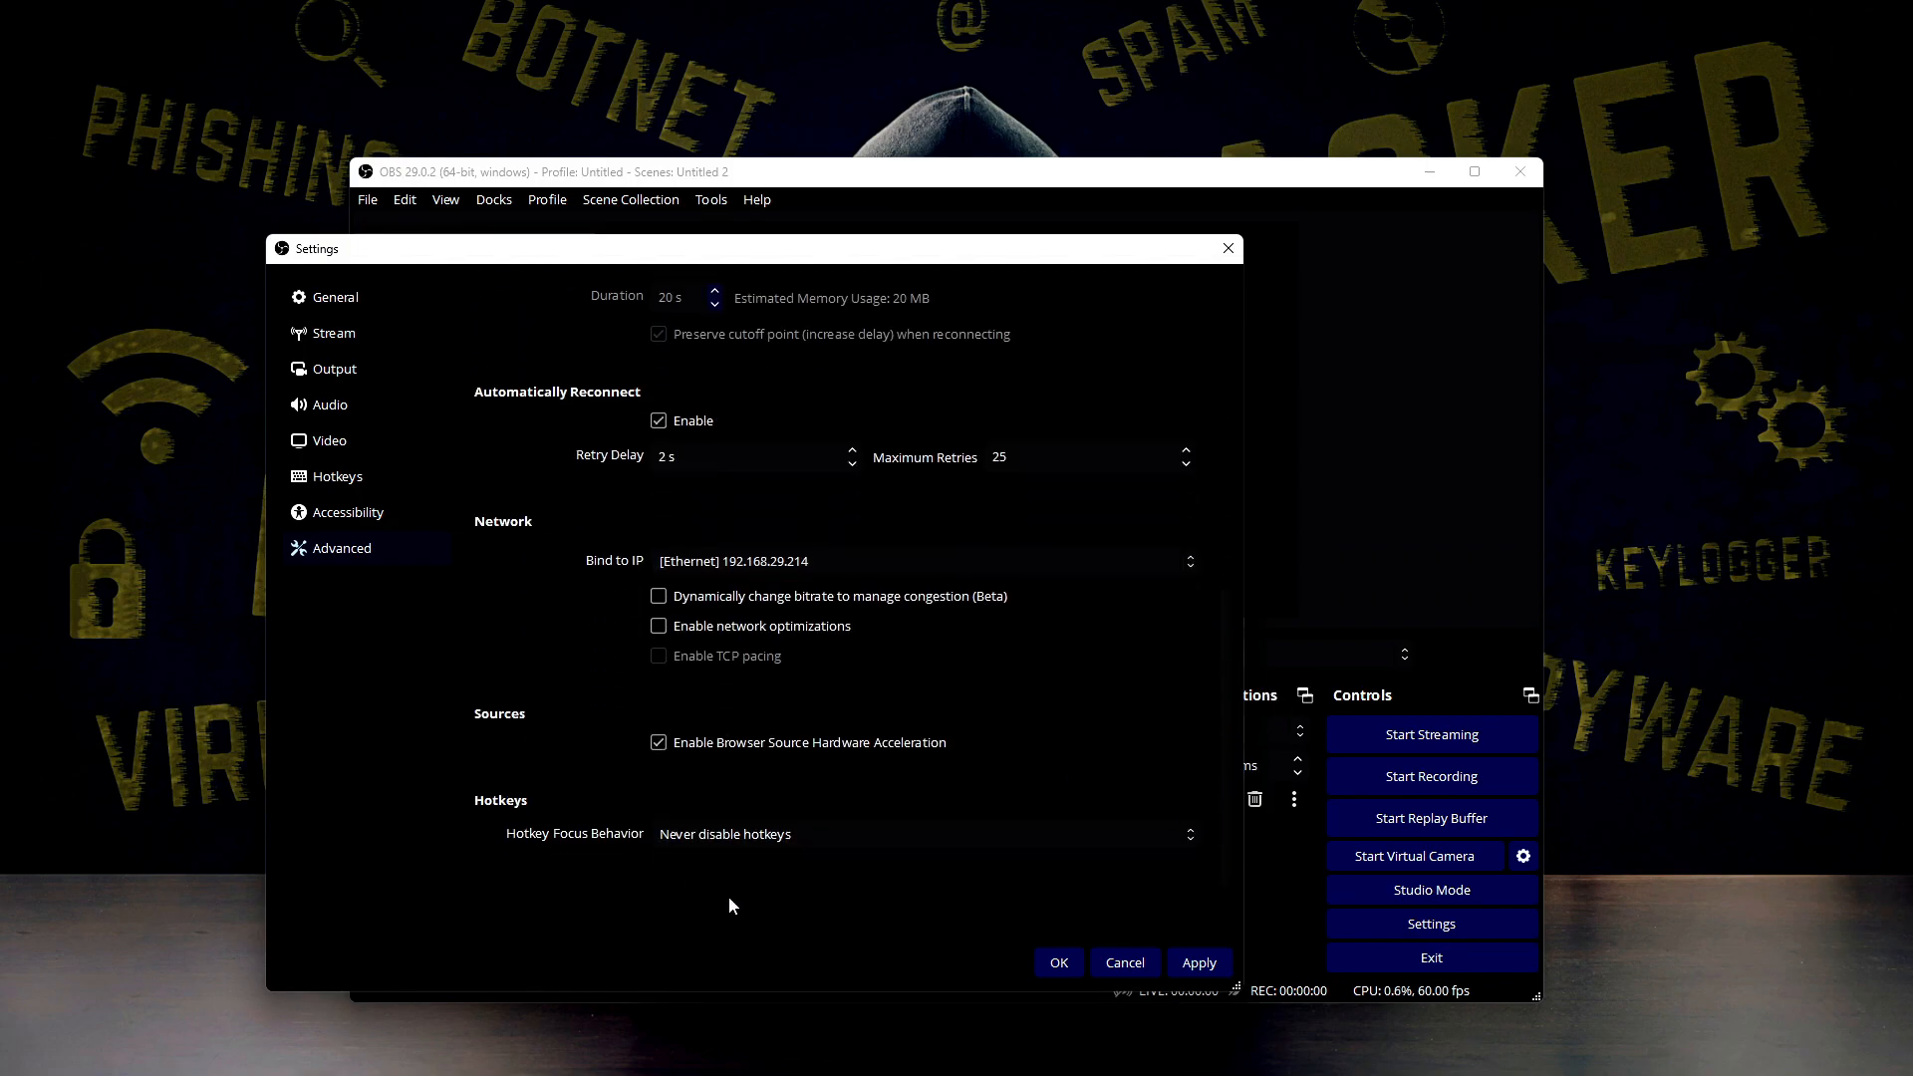
click(1176, 964)
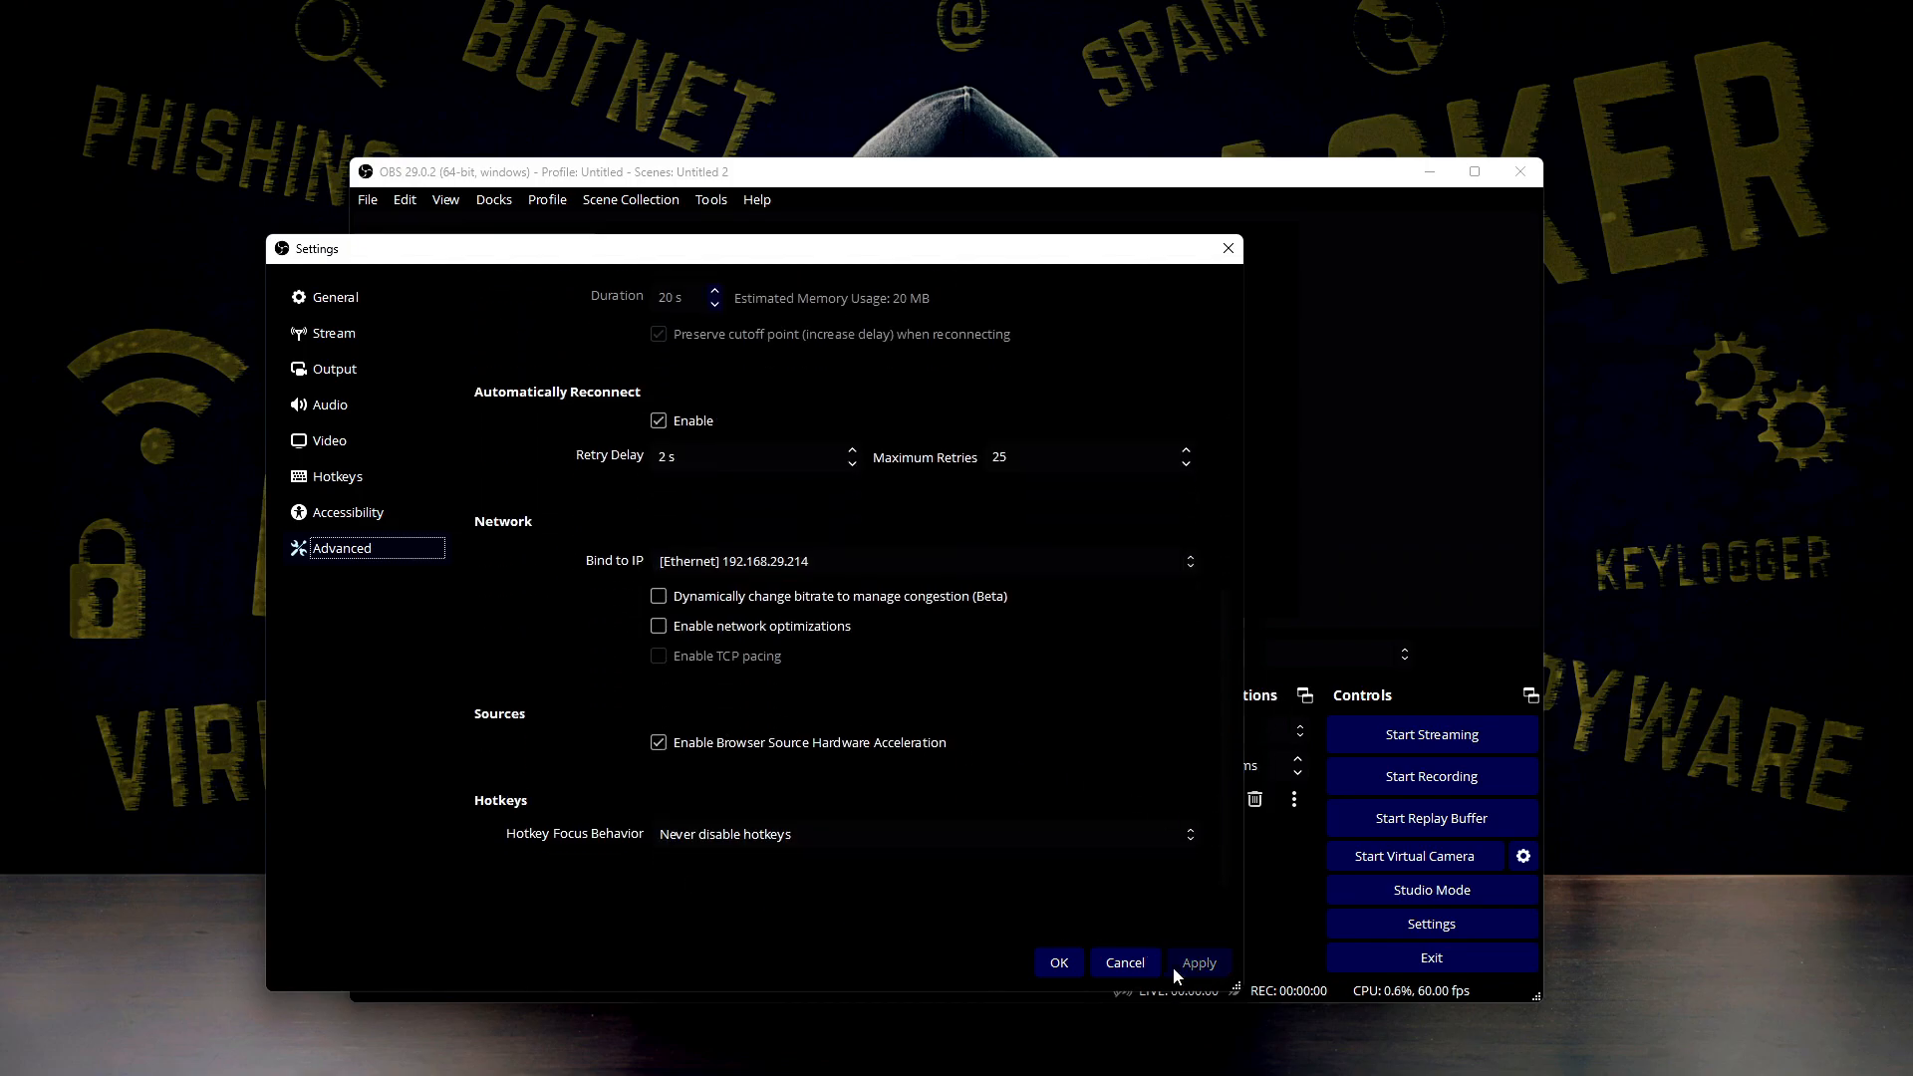
click(1082, 967)
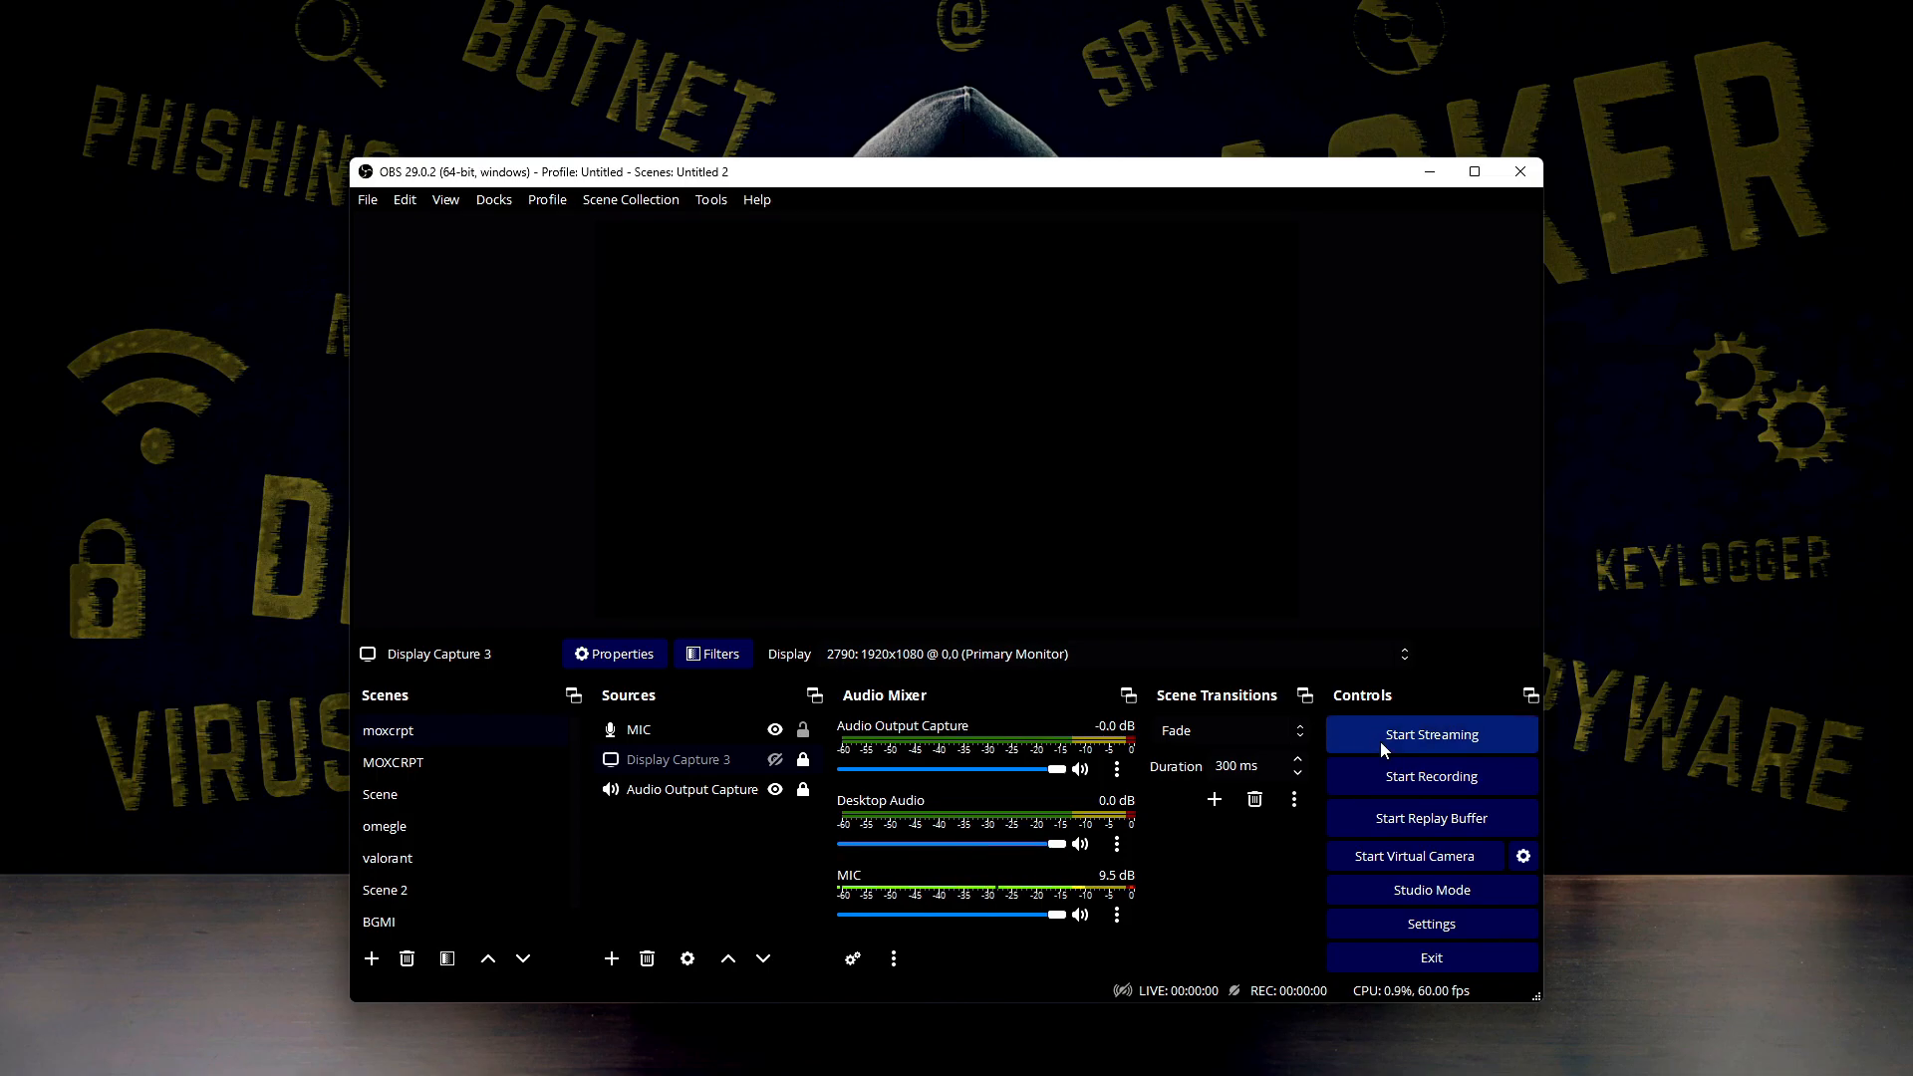
click(1425, 174)
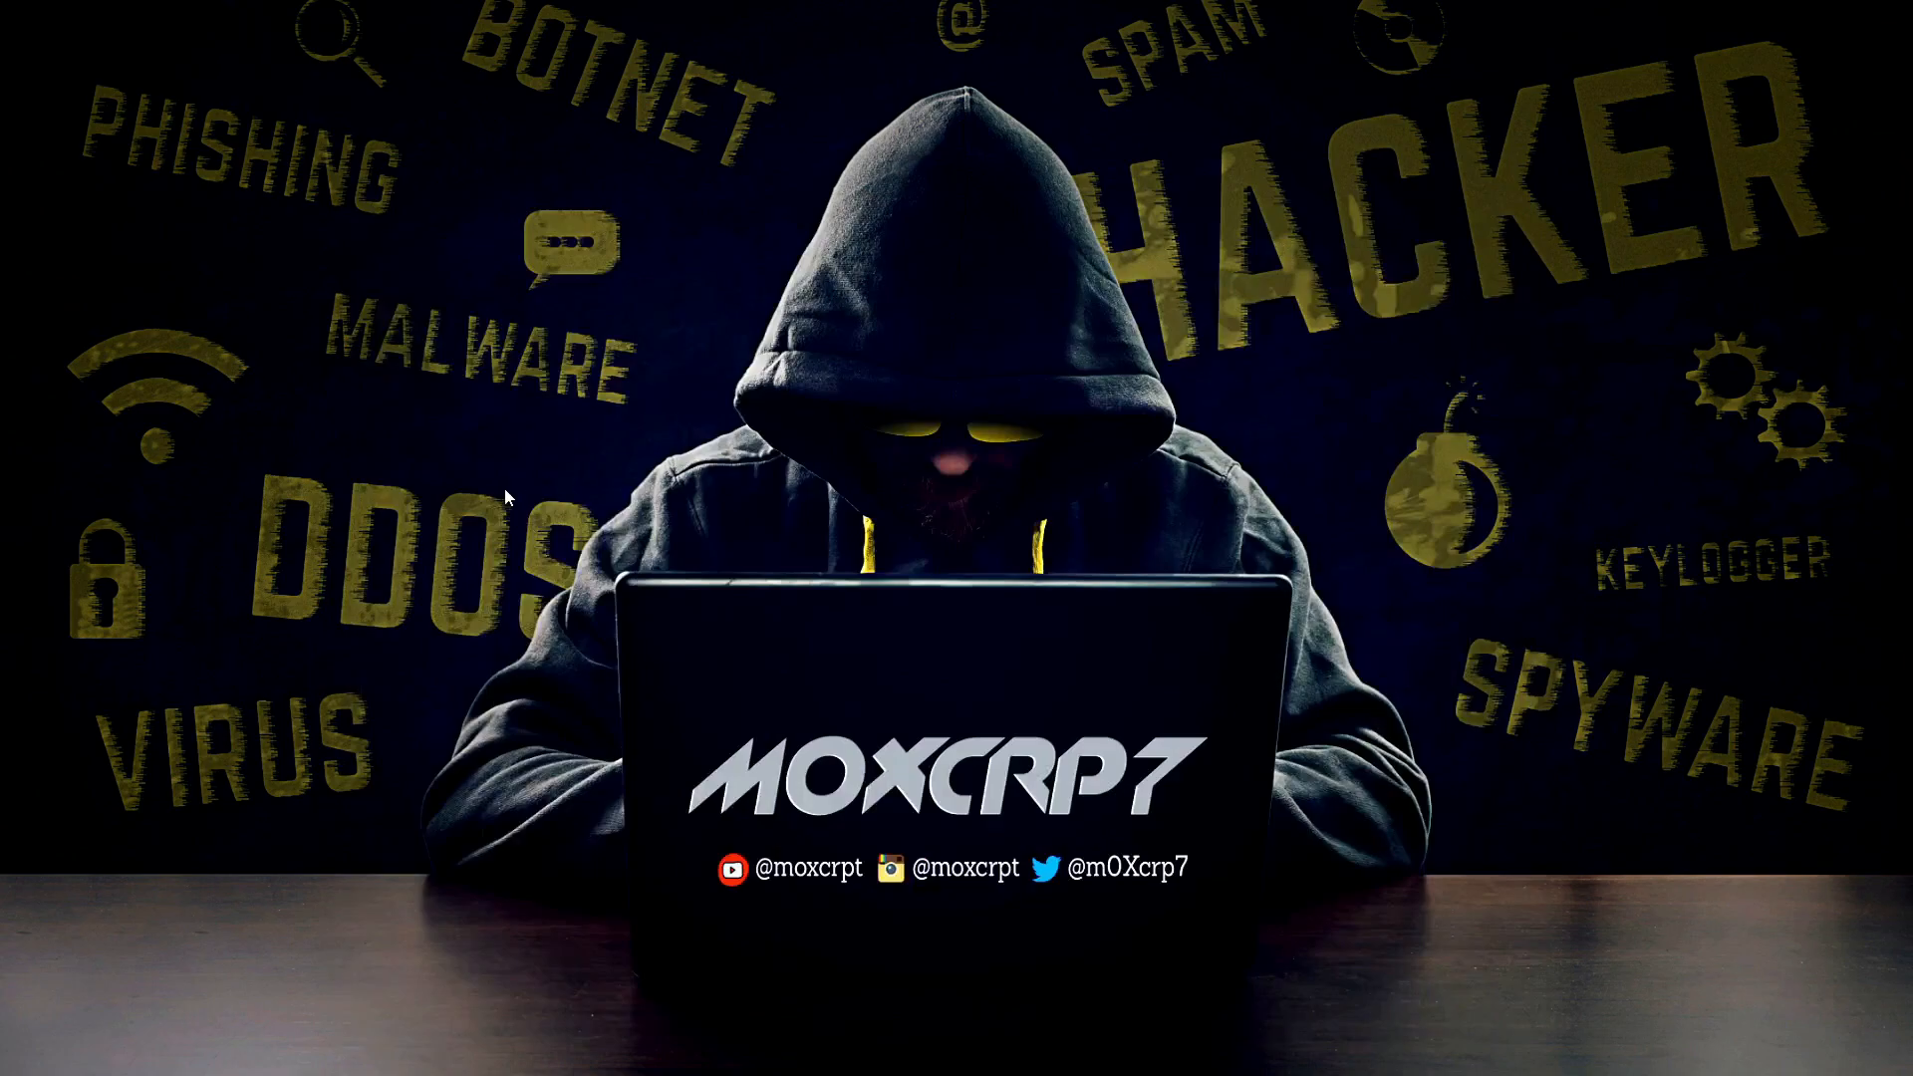